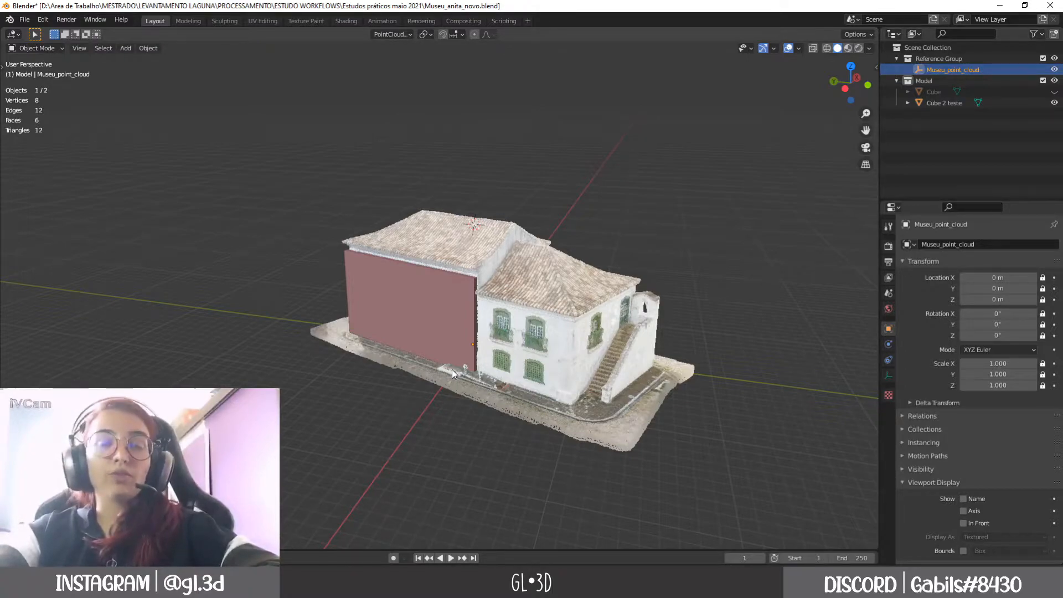
{"action": "middle_click_drag", "start_coordinate": [504, 323], "coordinate": [437, 336]}
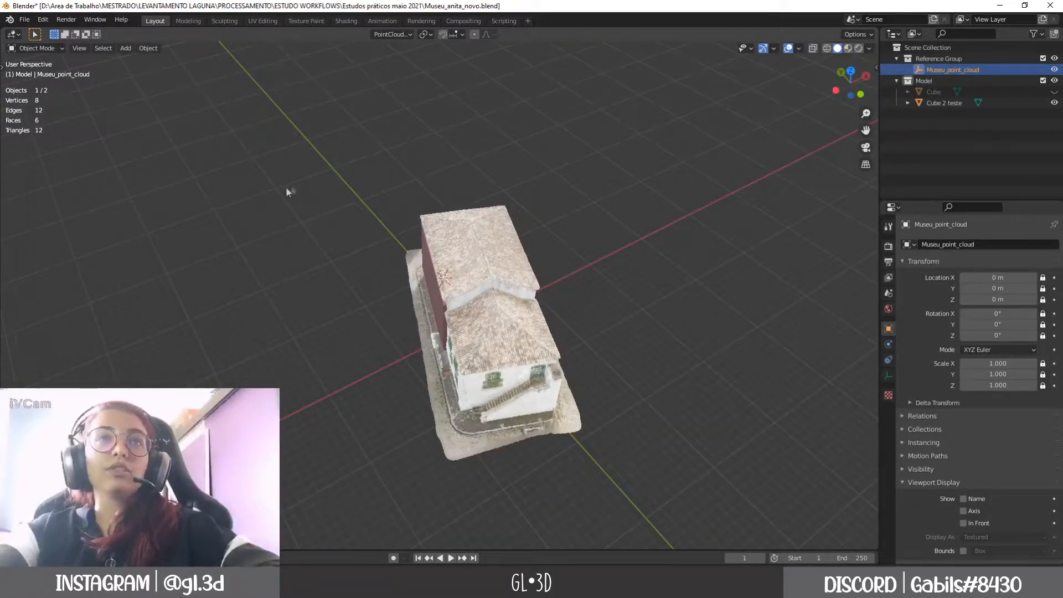
{"action": "middle_click_drag", "start_coordinate": [633, 435], "coordinate": [515, 427]}
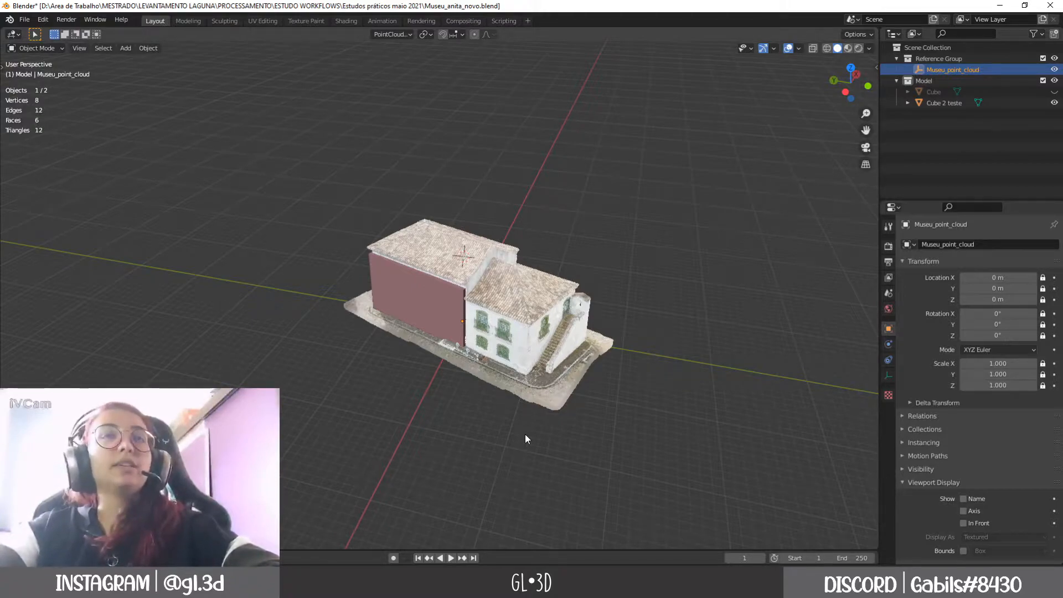
{"action": "scroll", "coordinate": [525, 406], "scroll_direction": "up", "scroll_amount": 1}
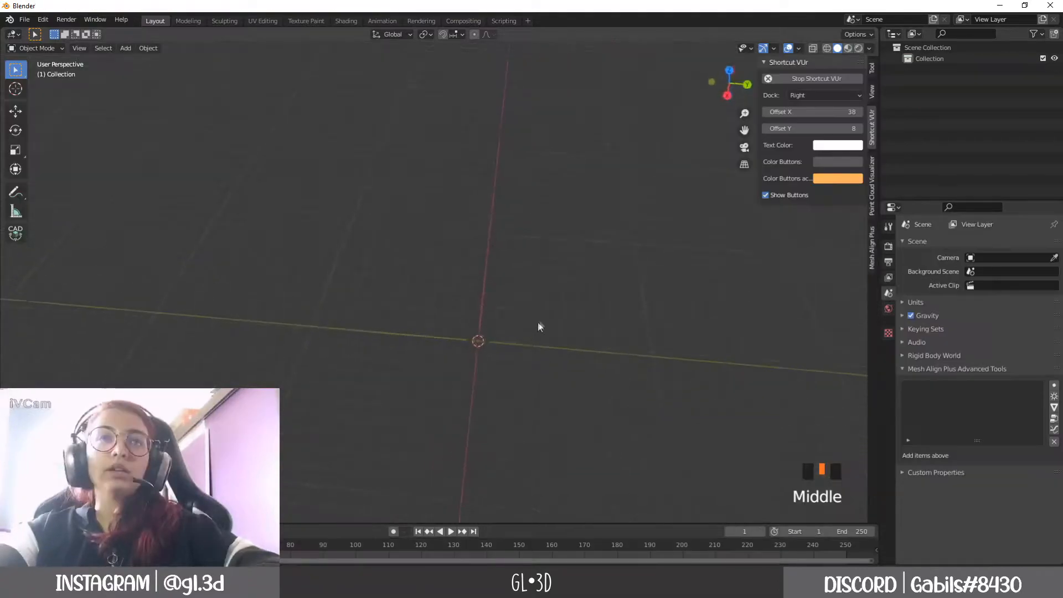
{"action": "scroll", "coordinate": [563, 287], "scroll_direction": "down", "scroll_amount": 2}
{"action": "middle_click_drag", "start_coordinate": [475, 325], "coordinate": [521, 311]}
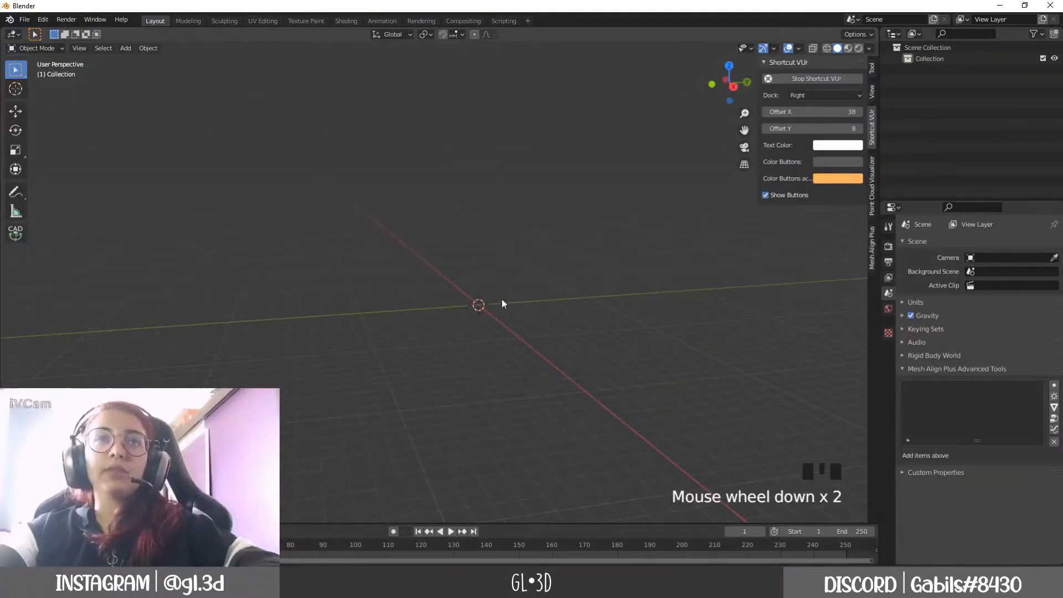
{"action": "scroll", "coordinate": [502, 302], "scroll_direction": "up", "scroll_amount": 2}
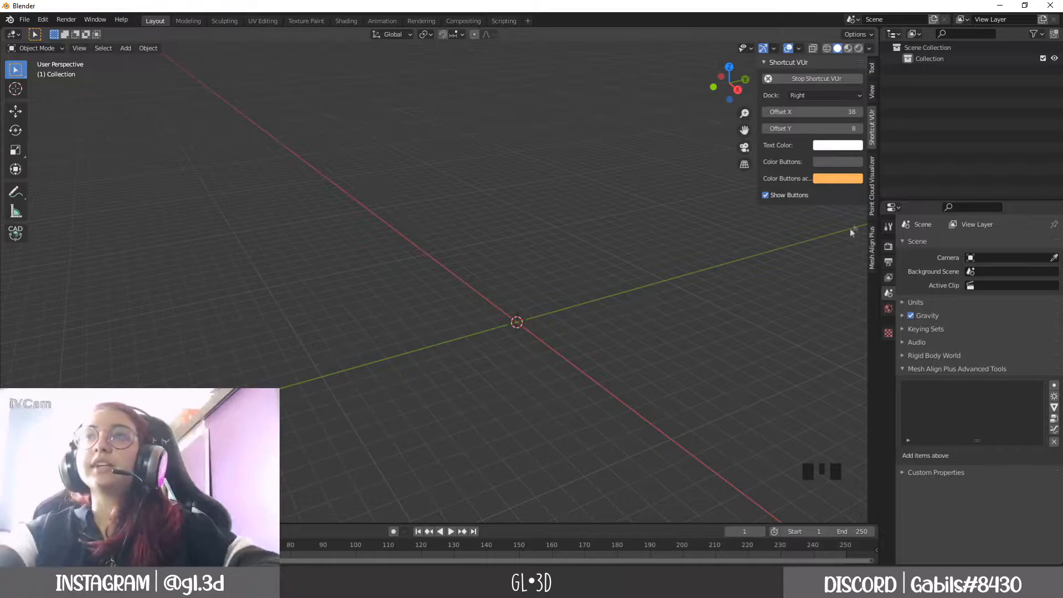
Step: Show the Point Cloud Visualizer settings and add an empty object at the world origin
{"action": "left_click", "coordinate": [872, 202]}
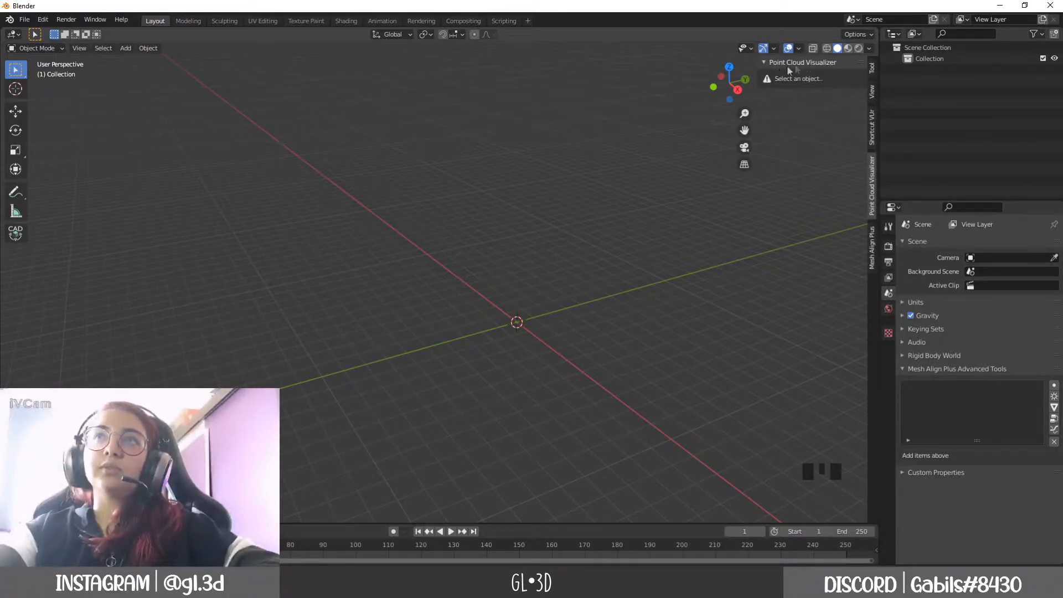
{"action": "left_click", "coordinate": [122, 48]}
{"action": "mouse_move", "coordinate": [165, 176]}
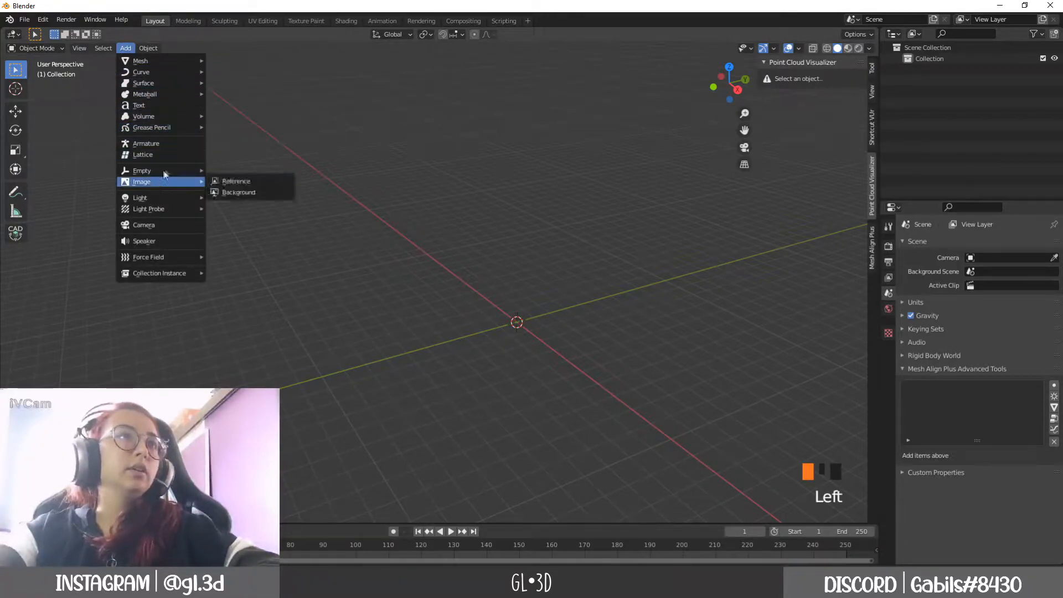
{"action": "left_click", "coordinate": [234, 170]}
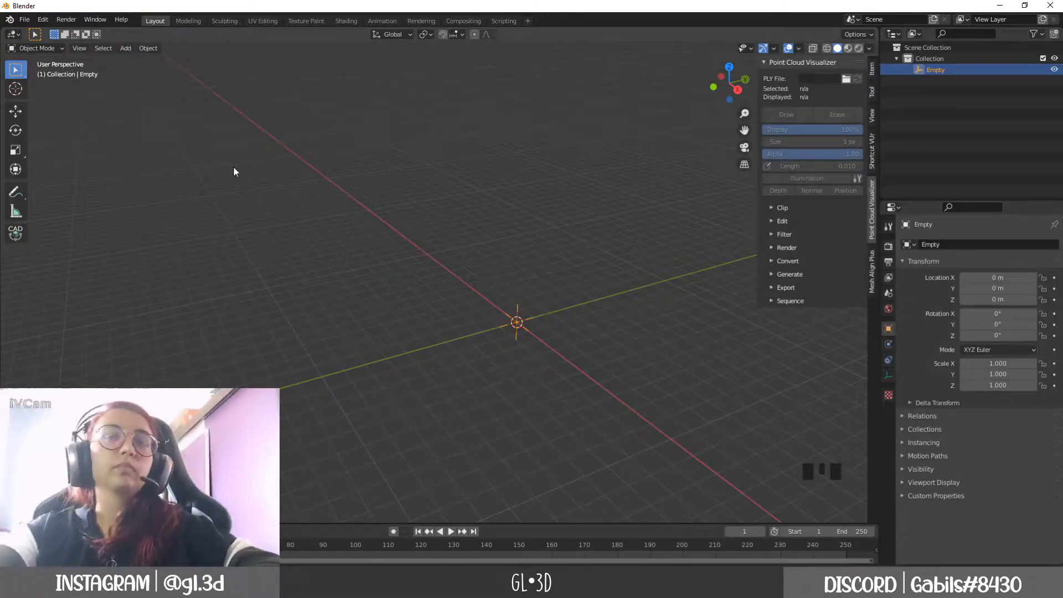
Step: Load RB_Quadra_02_point_cloud_antiga.ply from the NUVEM DE PONTOS folder as the empty's point cloud file
{"action": "scroll", "coordinate": [525, 357], "scroll_direction": "up", "scroll_amount": 2}
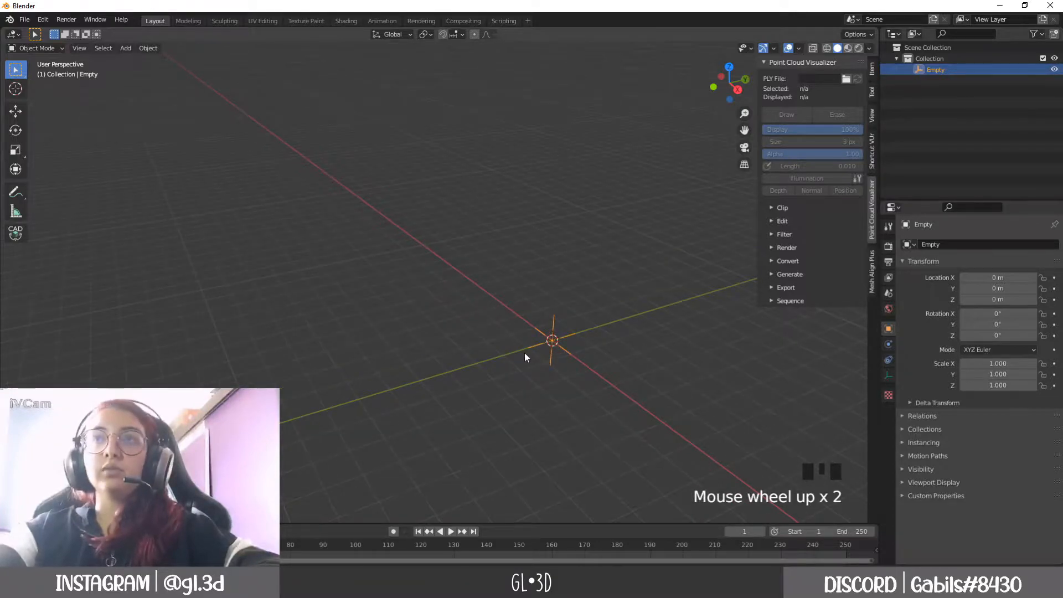
{"action": "left_click", "coordinate": [847, 79]}
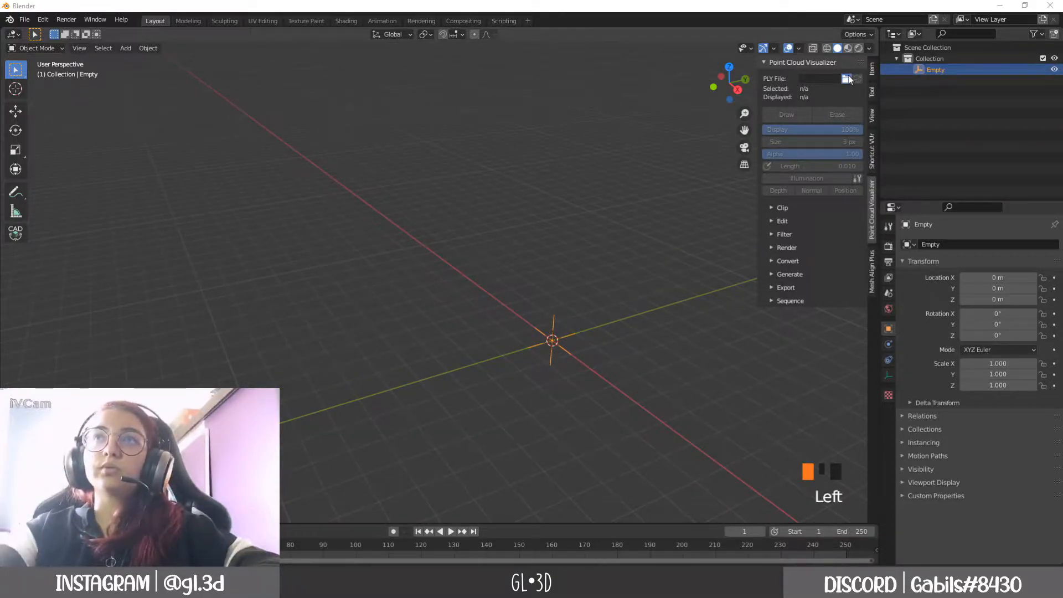
{"action": "left_click", "coordinate": [287, 354]}
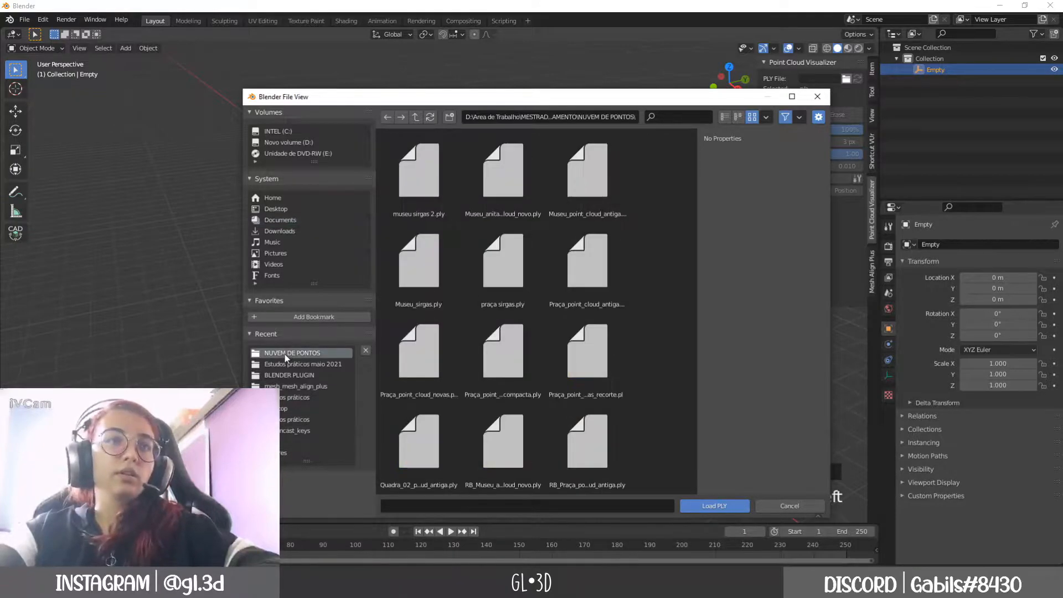
{"action": "scroll", "coordinate": [526, 425], "scroll_direction": "down", "scroll_amount": 2}
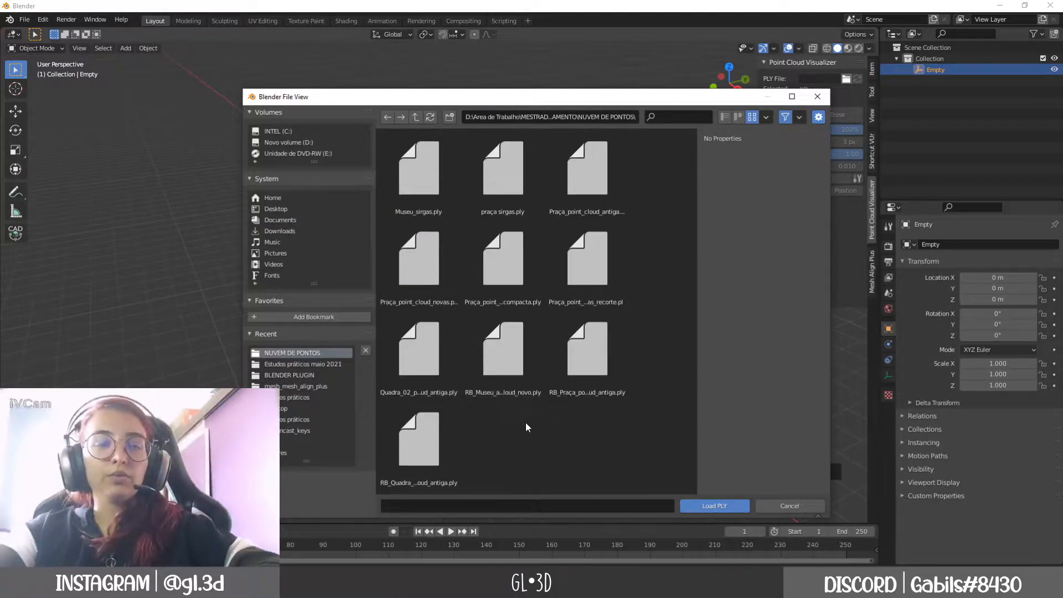
{"action": "left_click", "coordinate": [417, 457]}
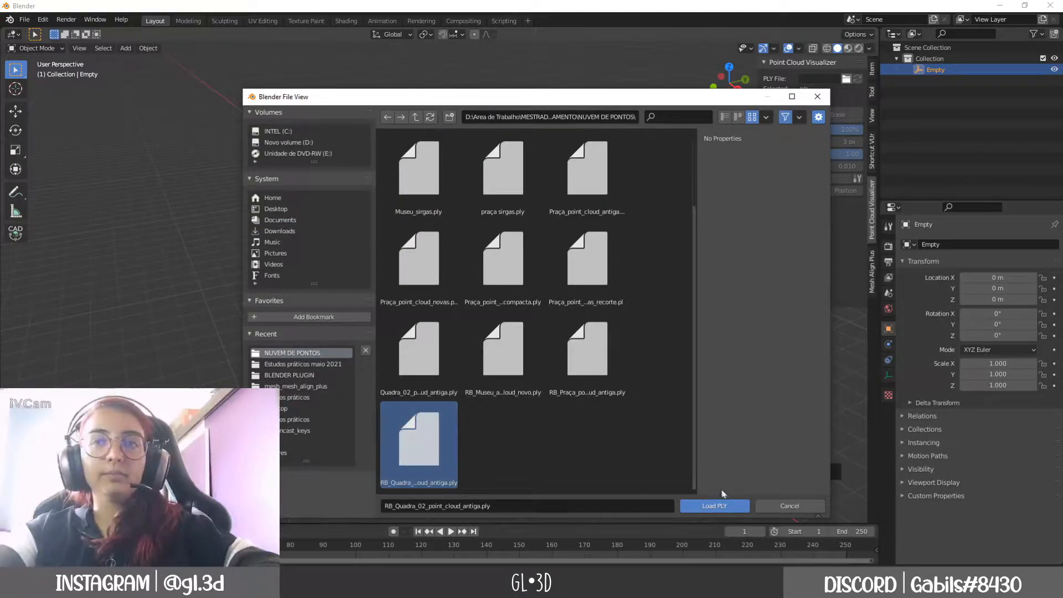
{"action": "left_click", "coordinate": [708, 507]}
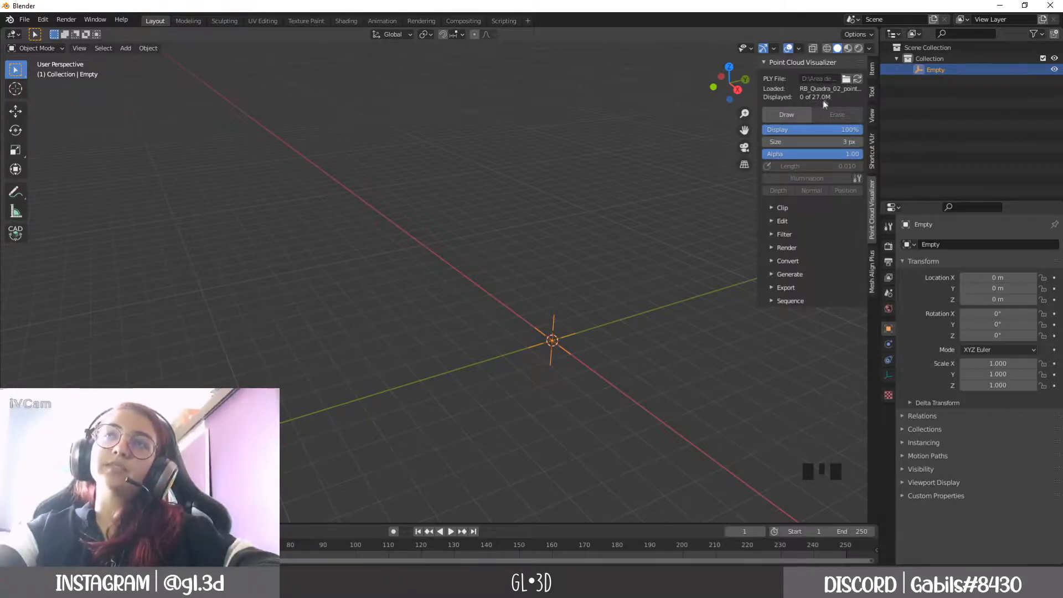
Step: Draw the loaded city block point cloud in the viewport and look over the buildings
{"action": "left_click", "coordinate": [781, 116]}
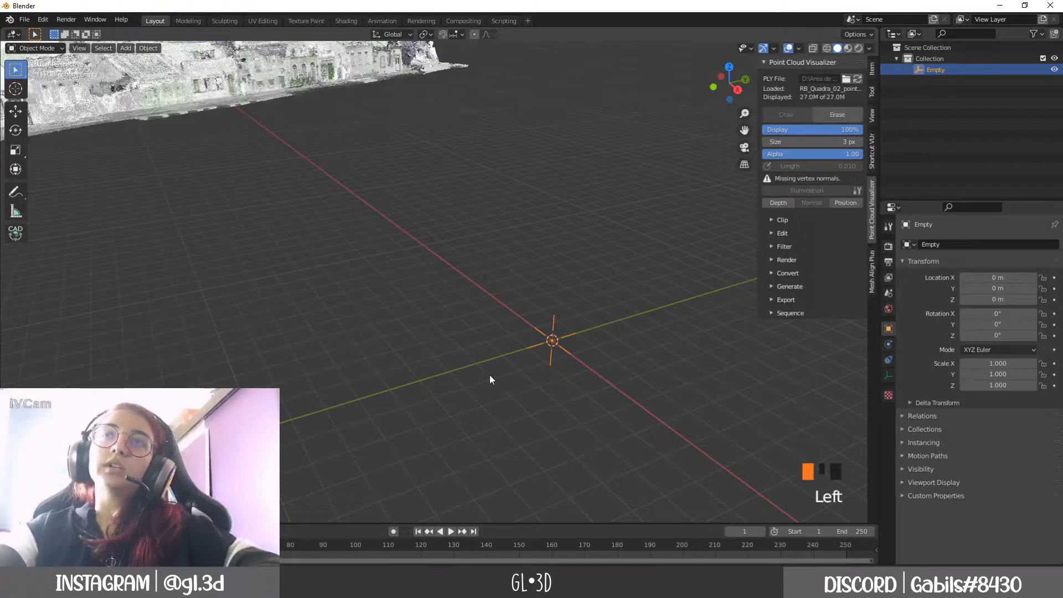
{"action": "scroll", "coordinate": [490, 375], "scroll_direction": "down", "scroll_amount": 2}
{"action": "mouse_move", "coordinate": [497, 352]}
{"action": "middle_mouse_down"}
{"action": "mouse_move", "coordinate": [307, 235]}
{"action": "mouse_move", "coordinate": [346, 268]}
{"action": "mouse_move", "coordinate": [545, 334]}
{"action": "mouse_move", "coordinate": [501, 331]}
{"action": "middle_mouse_up"}
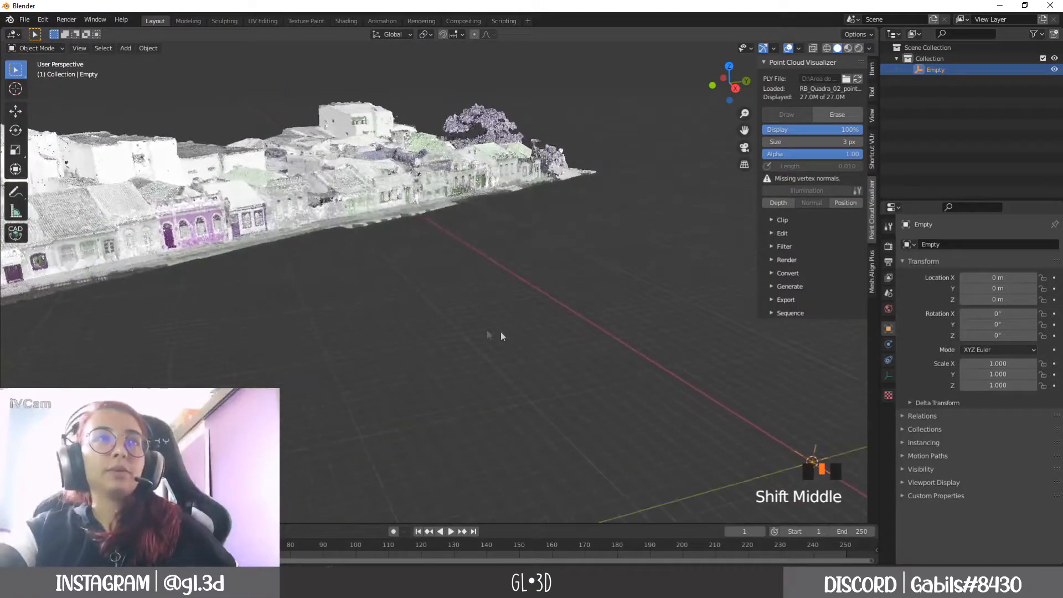
{"action": "scroll", "coordinate": [451, 325], "scroll_direction": "down", "scroll_amount": 5}
{"action": "mouse_move", "coordinate": [411, 301]}
{"action": "middle_mouse_down"}
{"action": "mouse_move", "coordinate": [420, 315]}
{"action": "mouse_move", "coordinate": [399, 304]}
{"action": "middle_mouse_up"}
{"action": "middle_click_drag", "start_coordinate": [569, 347], "coordinate": [578, 355]}
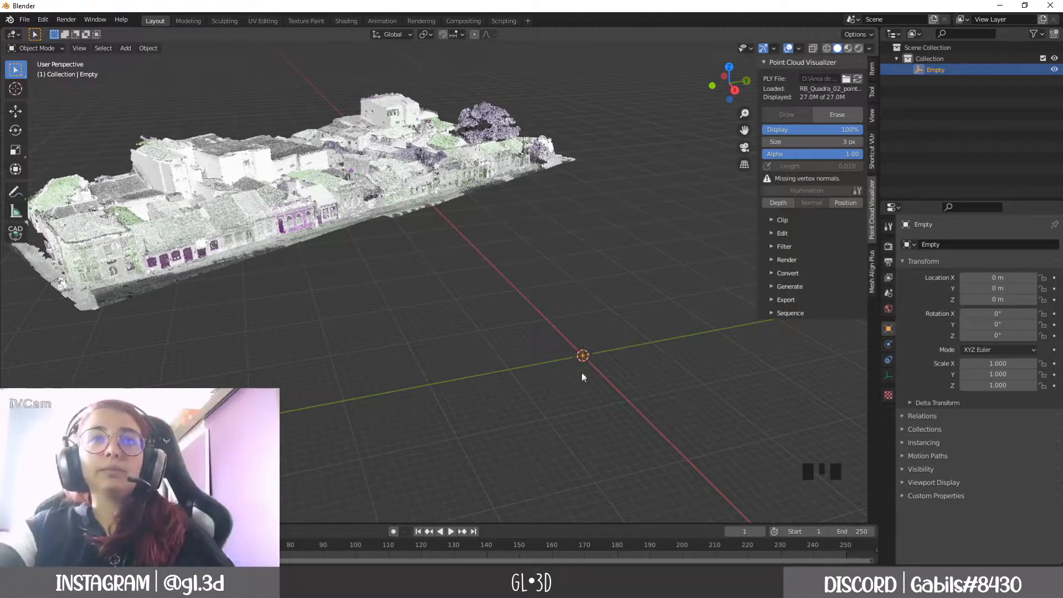
Step: Duplicate the empty holding the point cloud, leaving the copy in place at the origin
{"action": "scroll", "coordinate": [581, 377], "scroll_direction": "up", "scroll_amount": 2}
{"action": "key", "text": "shift+d"}
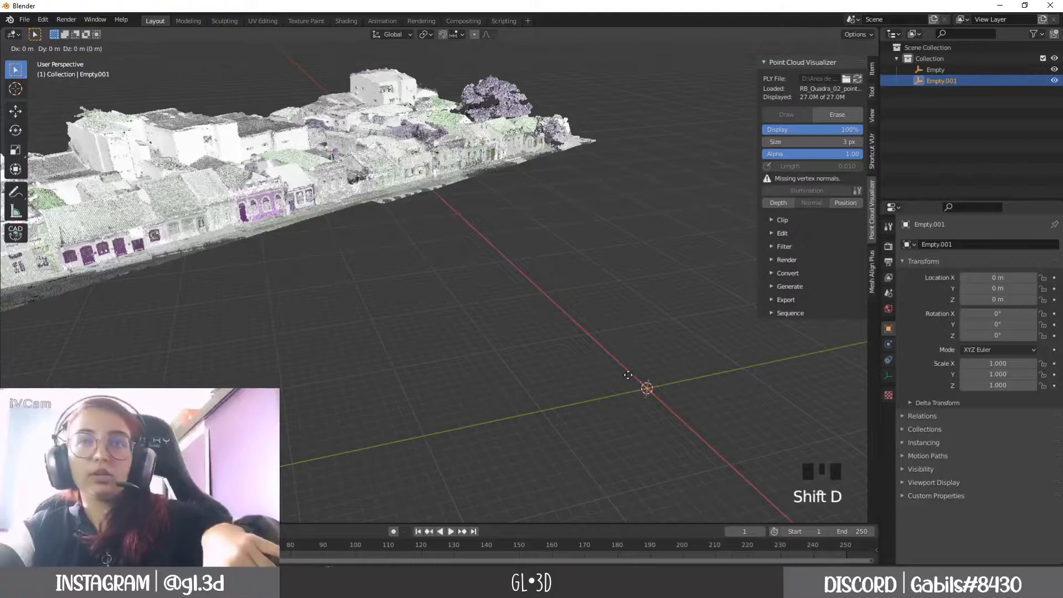
{"action": "right_click", "coordinate": [556, 356]}
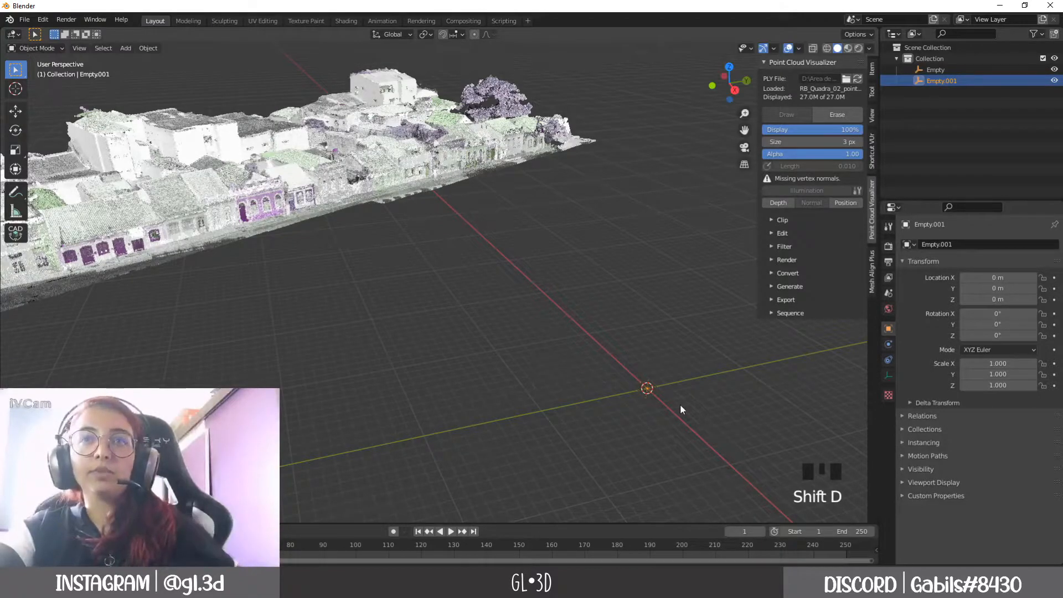
{"action": "middle_click_drag", "start_coordinate": [680, 405], "coordinate": [579, 380], "text": "shift"}
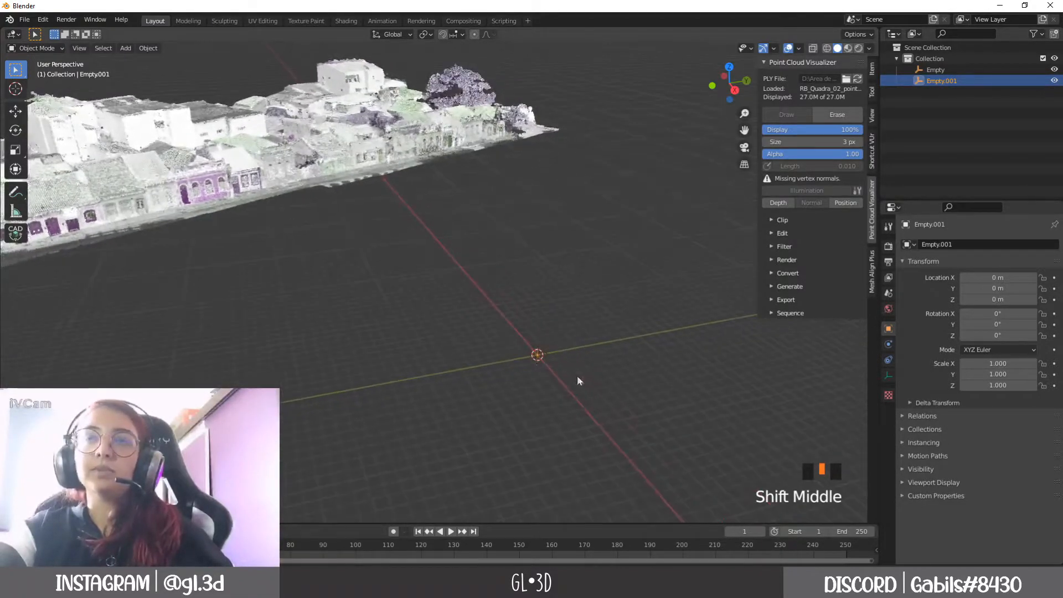
Step: Rename the original empty as "Quadra 18_point_cloud"
{"action": "left_click", "coordinate": [936, 71]}
{"action": "left_click", "coordinate": [959, 70]}
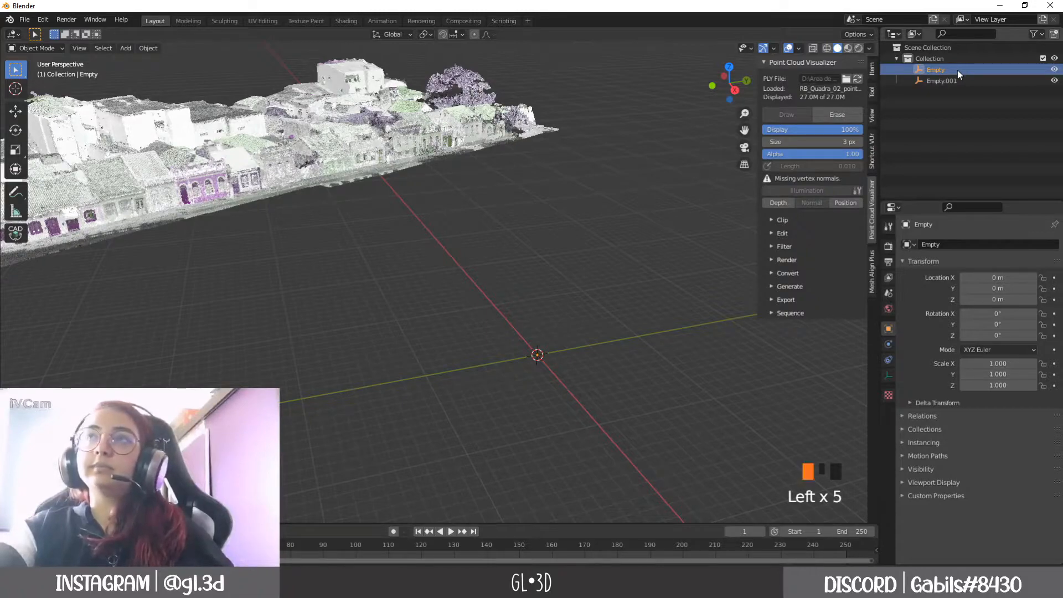
{"action": "double_click", "coordinate": [956, 67]}
{"action": "left_click", "coordinate": [935, 71]}
{"action": "double_click", "coordinate": [936, 71]}
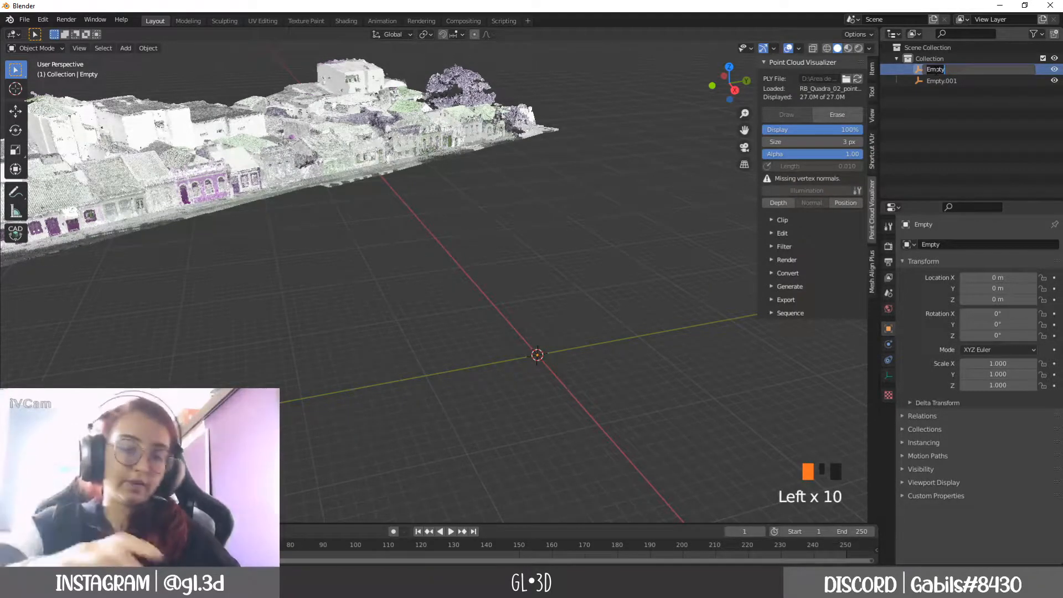
{"action": "type", "text": "Qui"}
{"action": "type", "text": "adra 18"}
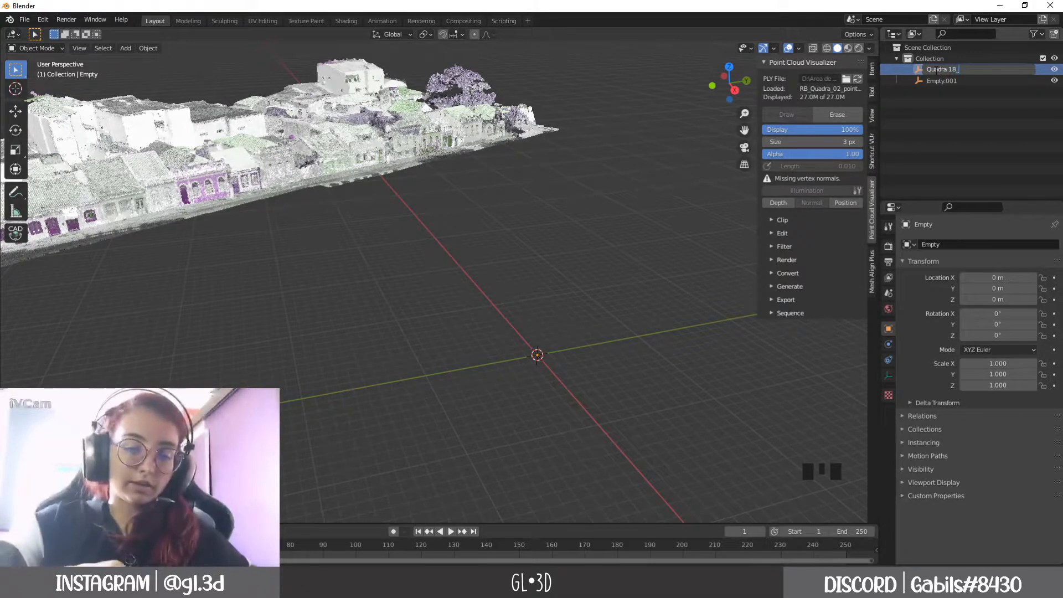
{"action": "type", "text": "_point"}
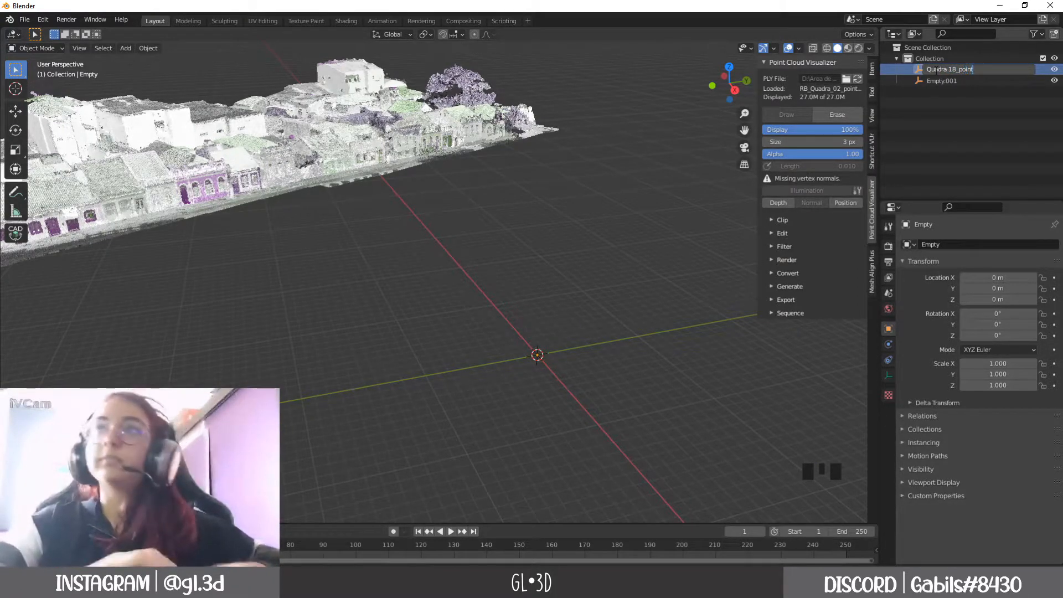
{"action": "type", "text": "_cloud"}
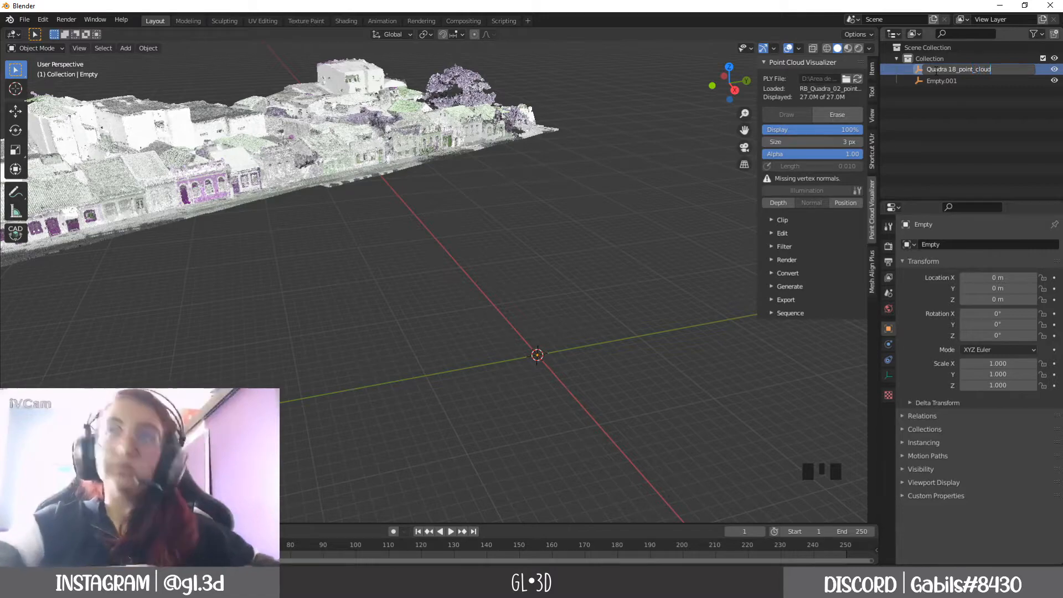
{"action": "key", "text": "Return"}
Step: Select Quadra 18_point_cloud and draw its point cloud in the viewport again
{"action": "left_click", "coordinate": [954, 83]}
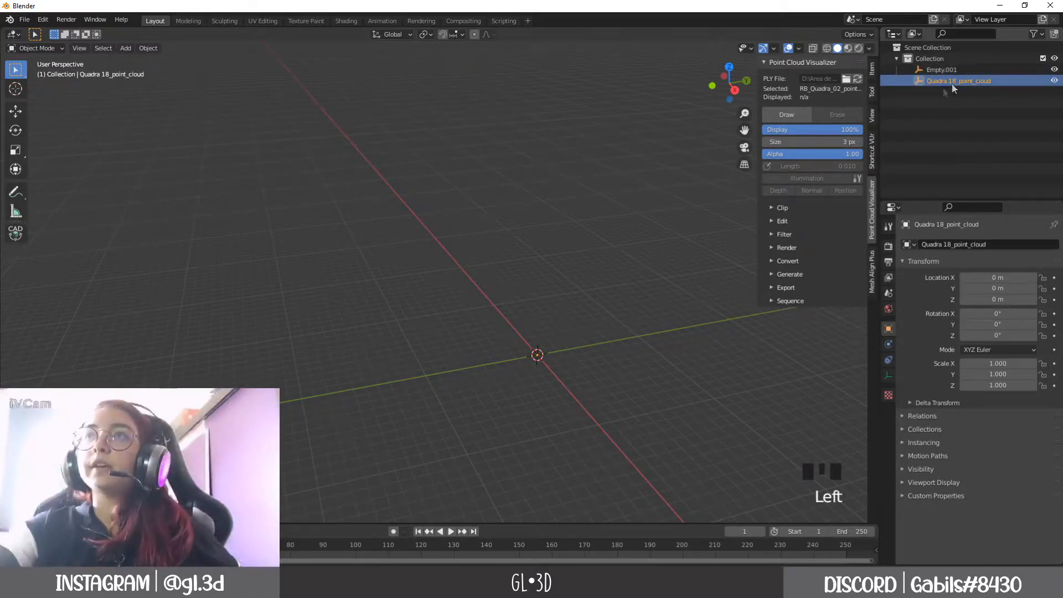
{"action": "left_click", "coordinate": [794, 116]}
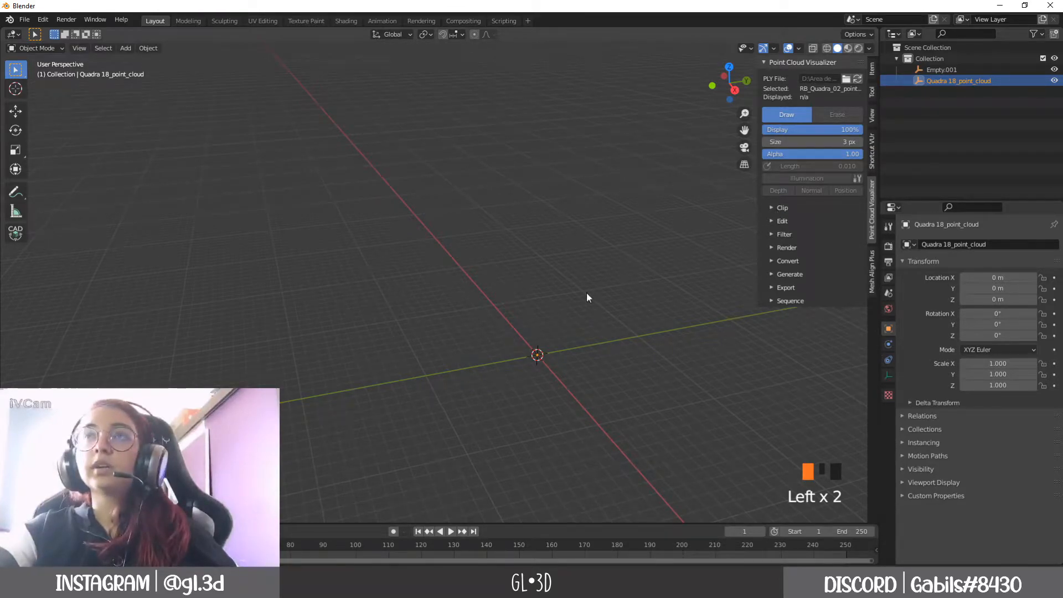
{"action": "scroll", "coordinate": [586, 298], "scroll_direction": "down", "scroll_amount": 3}
{"action": "mouse_move", "coordinate": [586, 297]}
{"action": "middle_mouse_down"}
{"action": "mouse_move", "coordinate": [523, 299]}
{"action": "mouse_move", "coordinate": [410, 267]}
{"action": "mouse_move", "coordinate": [538, 349]}
{"action": "middle_mouse_up"}
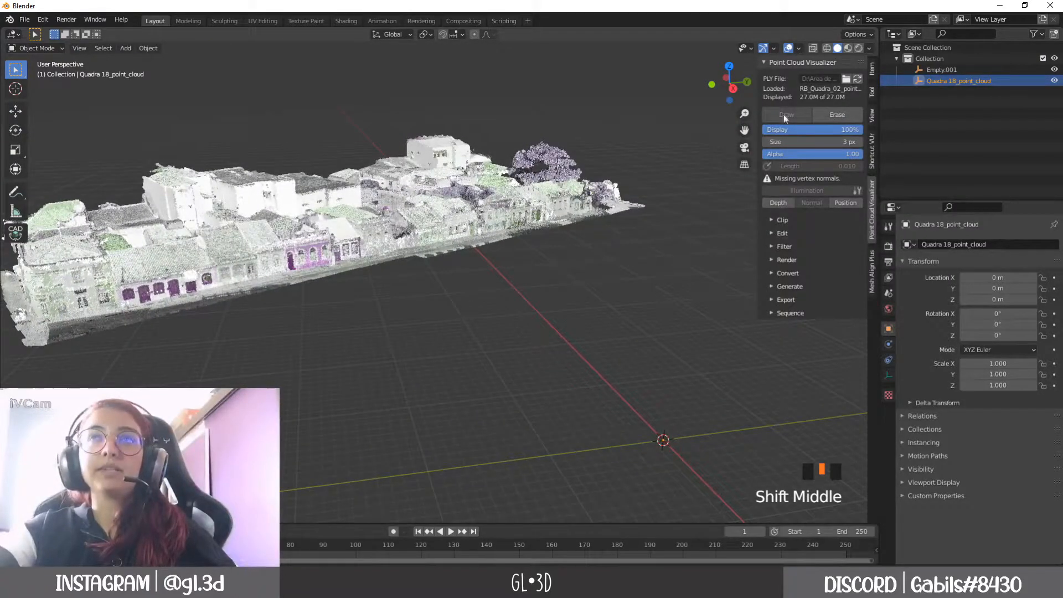
Step: Rename the duplicated empty, Empty.001, as "Praça_point_cloud"
{"action": "left_click", "coordinate": [959, 70]}
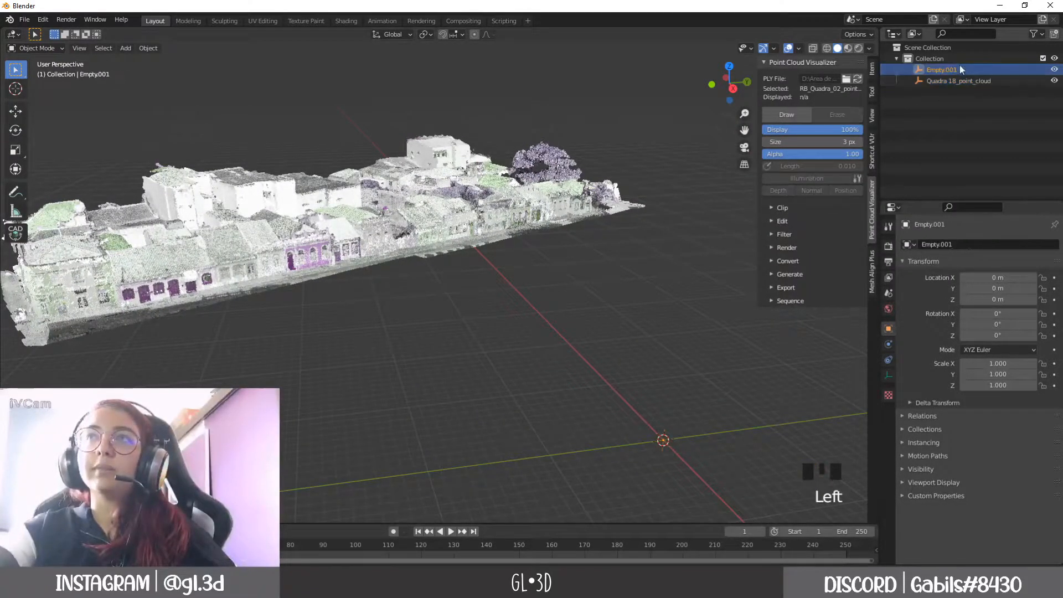
{"action": "double_click", "coordinate": [960, 70]}
{"action": "double_click", "coordinate": [959, 69]}
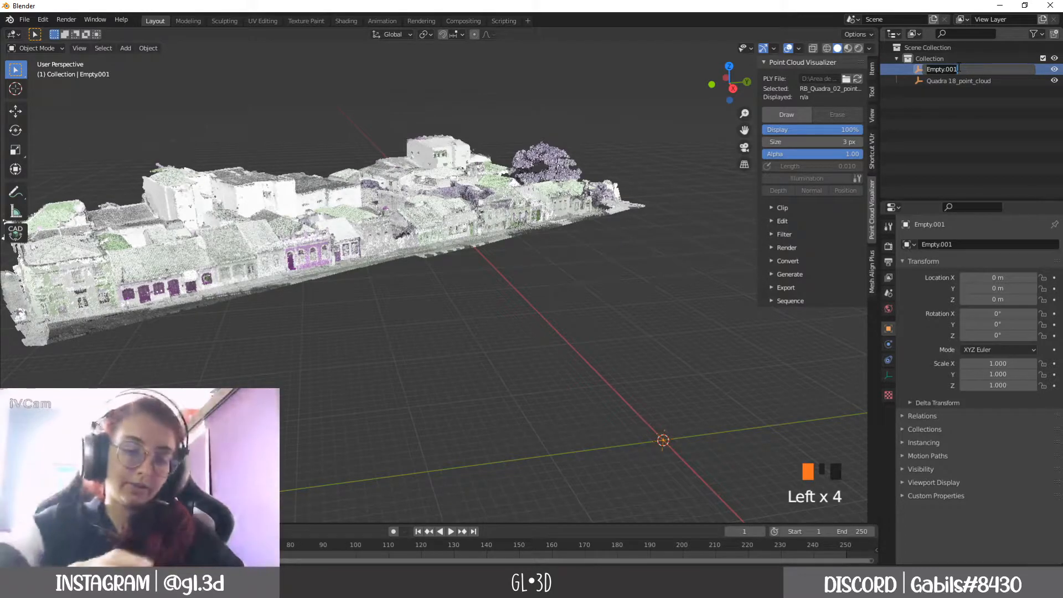
{"action": "type", "text": "Praça_"}
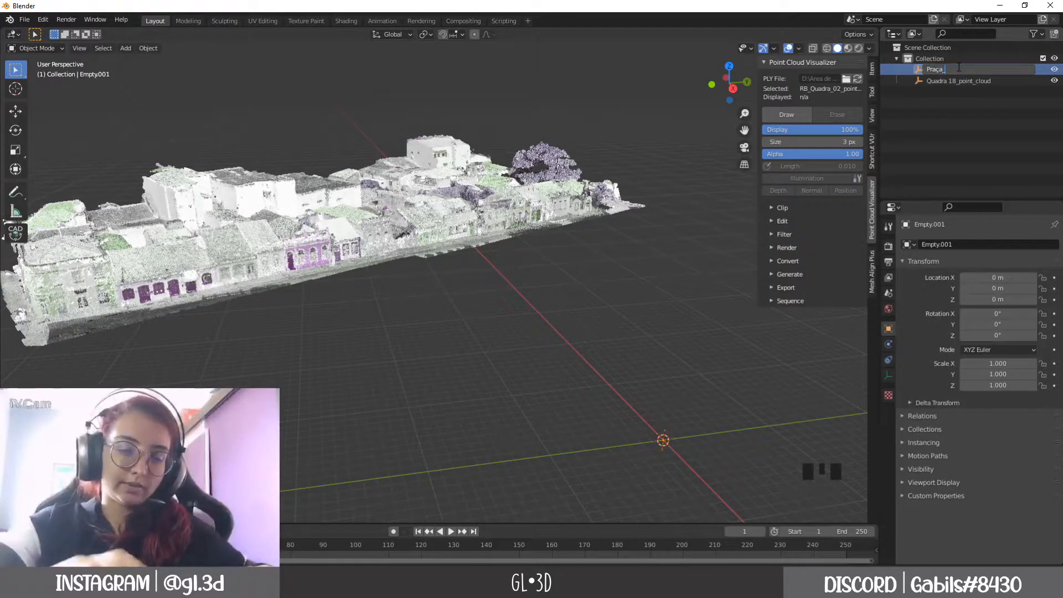
{"action": "type", "text": "point_clo"}
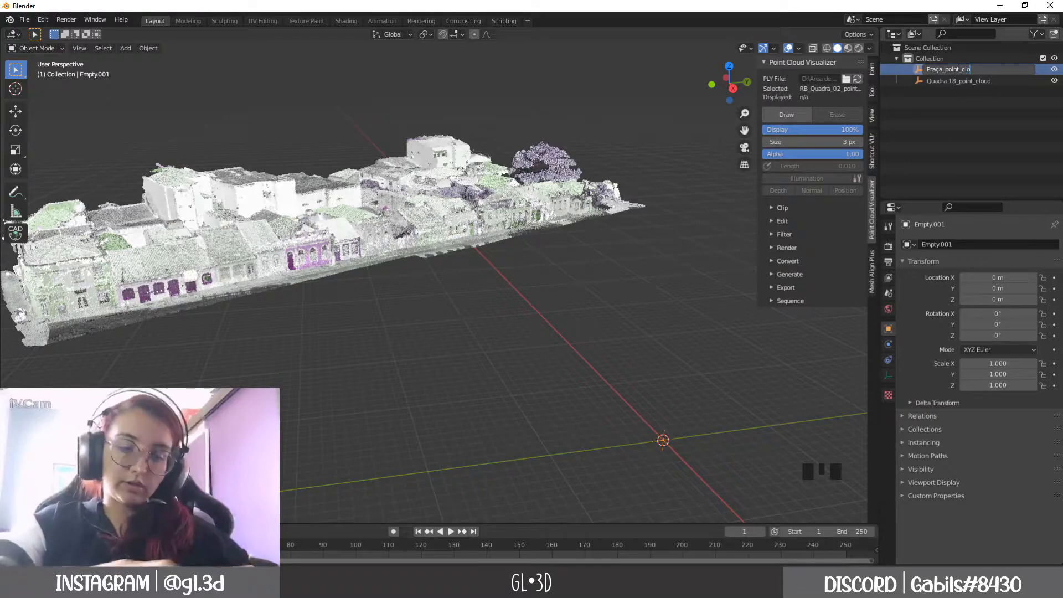
{"action": "type", "text": "ud"}
{"action": "key", "text": "Return"}
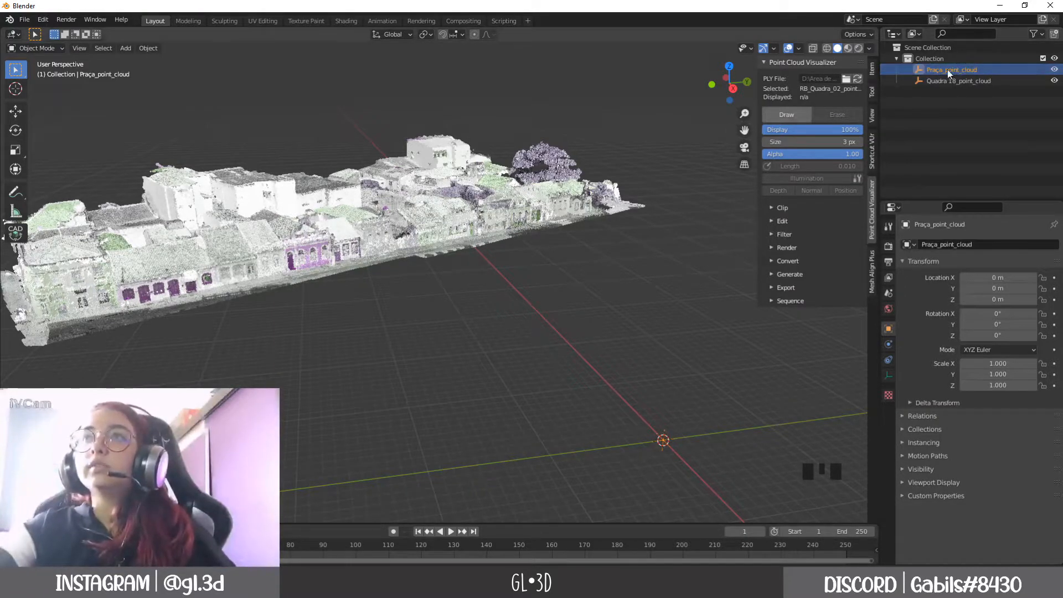
Step: Load RB_Praça_point_cloud_antiga.ply onto the Praça_point_cloud empty and draw its points in the viewport
{"action": "left_click", "coordinate": [950, 71]}
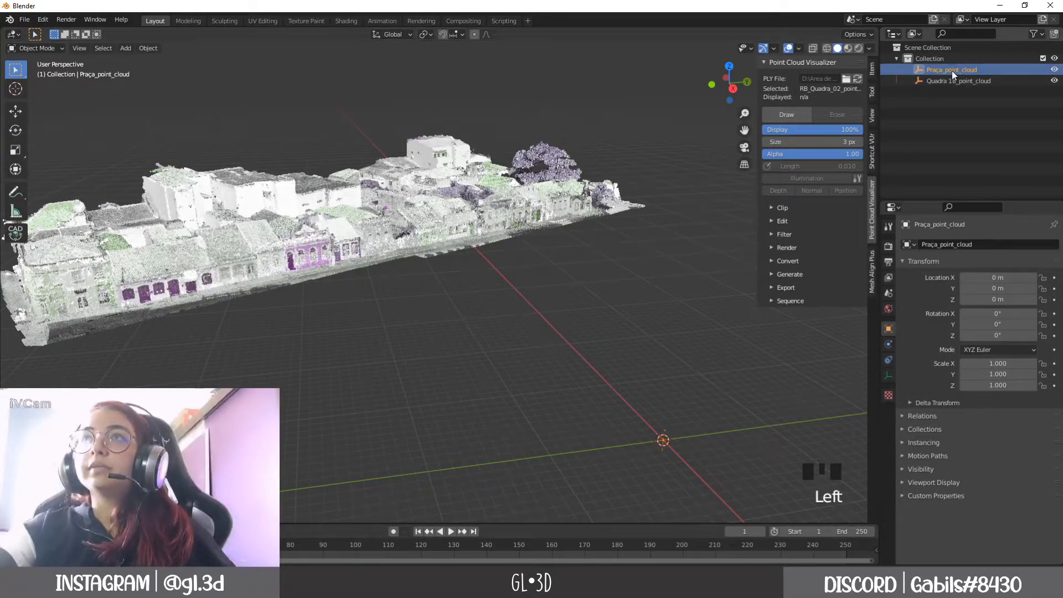
{"action": "left_click", "coordinate": [846, 79]}
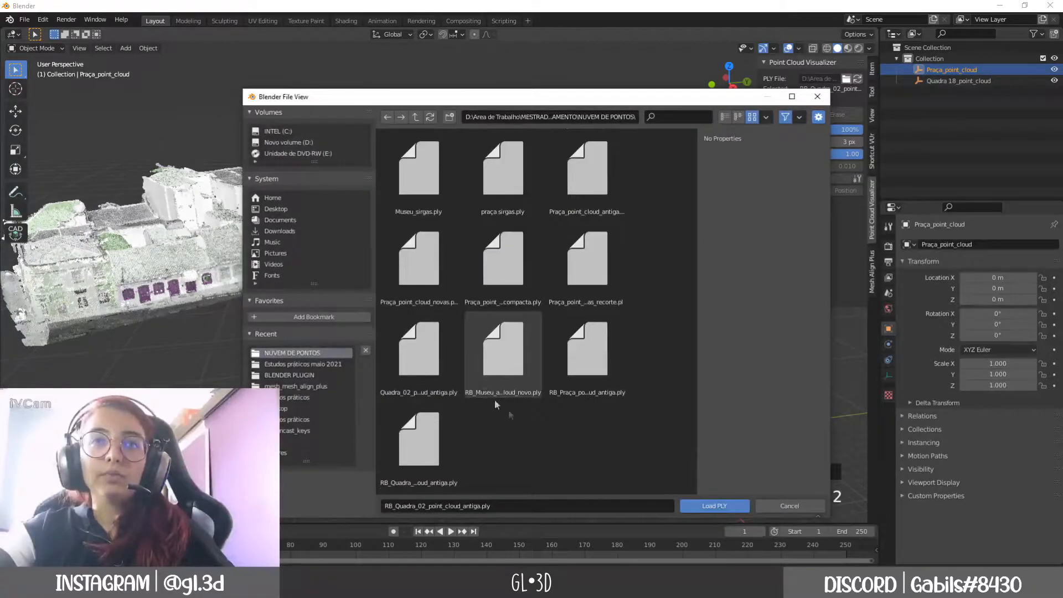
{"action": "left_click", "coordinate": [587, 357]}
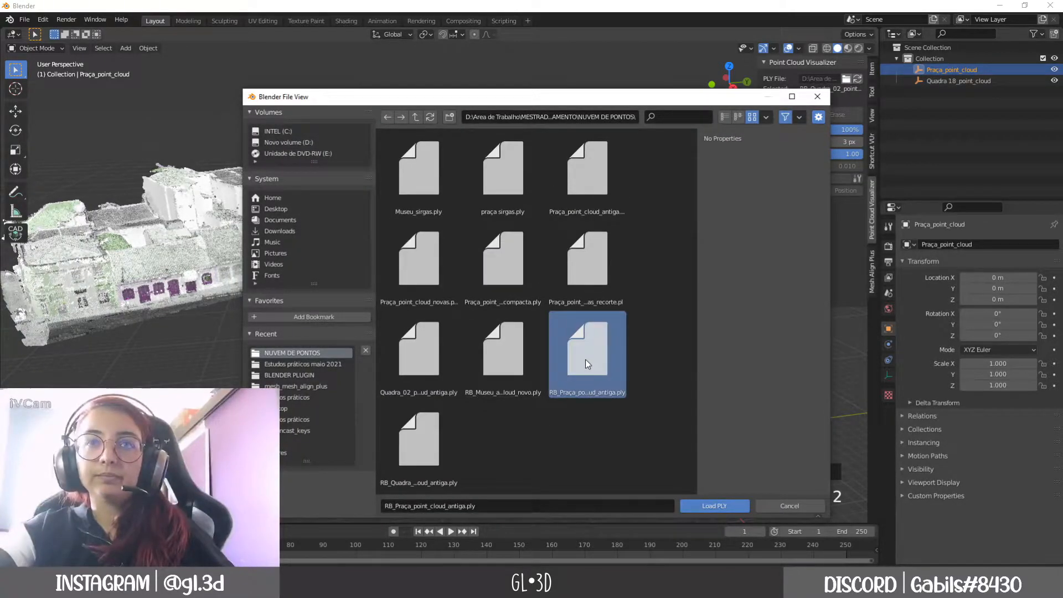
{"action": "left_click", "coordinate": [719, 506]}
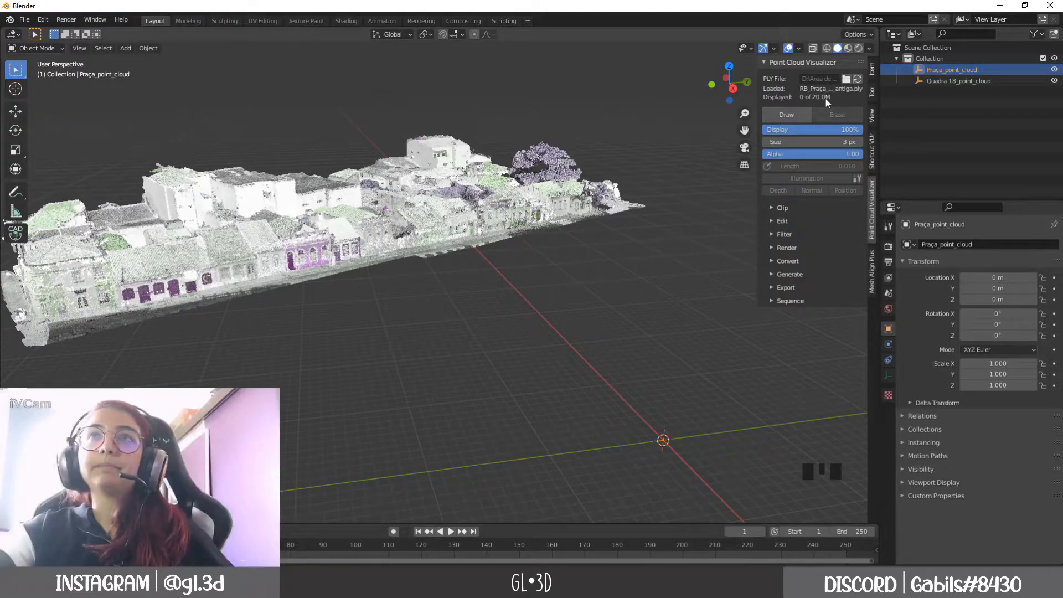
{"action": "left_click", "coordinate": [777, 119]}
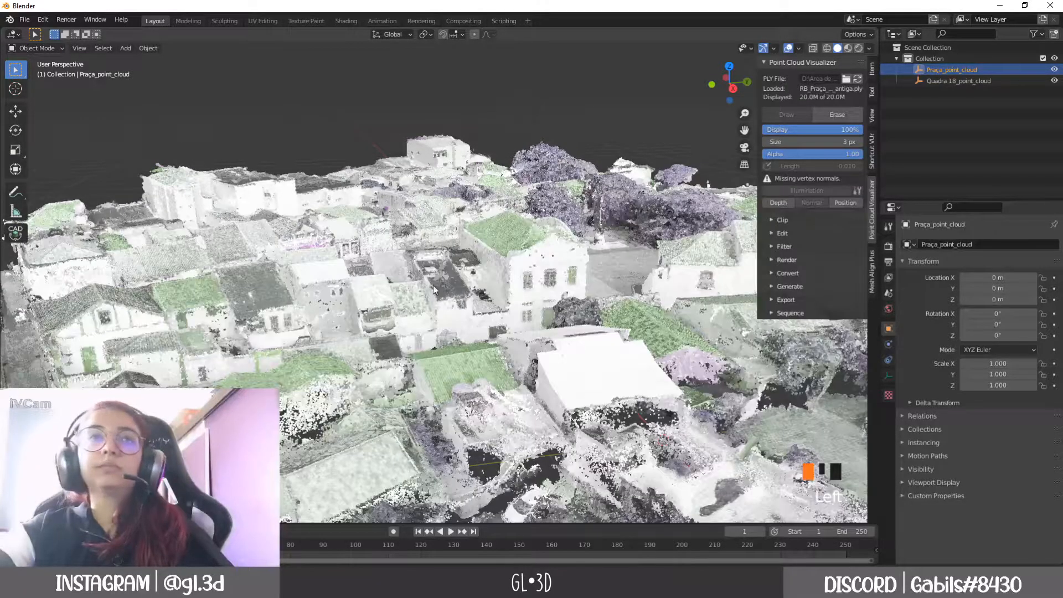
Step: Compare the two point clouds by hiding and showing Praça_point_cloud, then Quadra 18_point_cloud, one at a time
{"action": "scroll", "coordinate": [432, 289], "scroll_direction": "down", "scroll_amount": 4}
{"action": "middle_click_drag", "start_coordinate": [304, 273], "coordinate": [377, 341]}
{"action": "middle_click_drag", "start_coordinate": [285, 305], "coordinate": [490, 317], "text": "shift"}
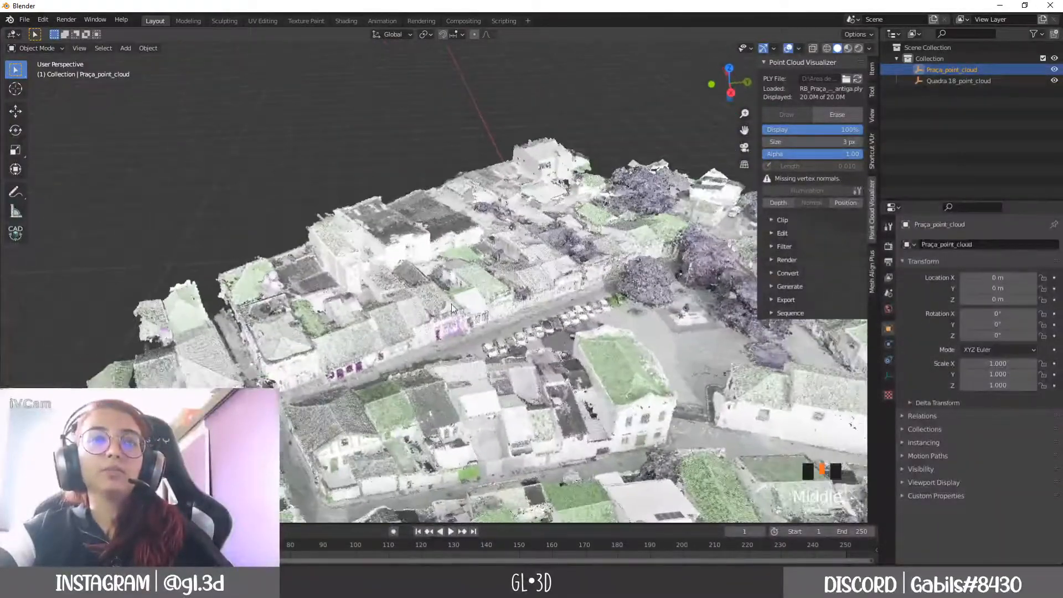
{"action": "scroll", "coordinate": [490, 317], "scroll_direction": "up", "scroll_amount": 3}
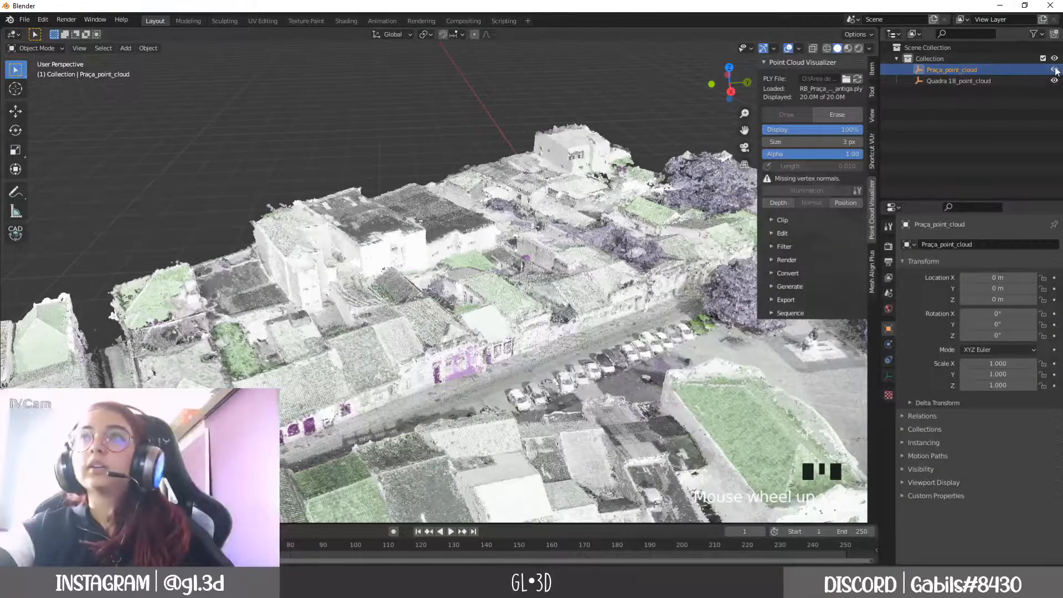
{"action": "left_click", "coordinate": [1055, 71]}
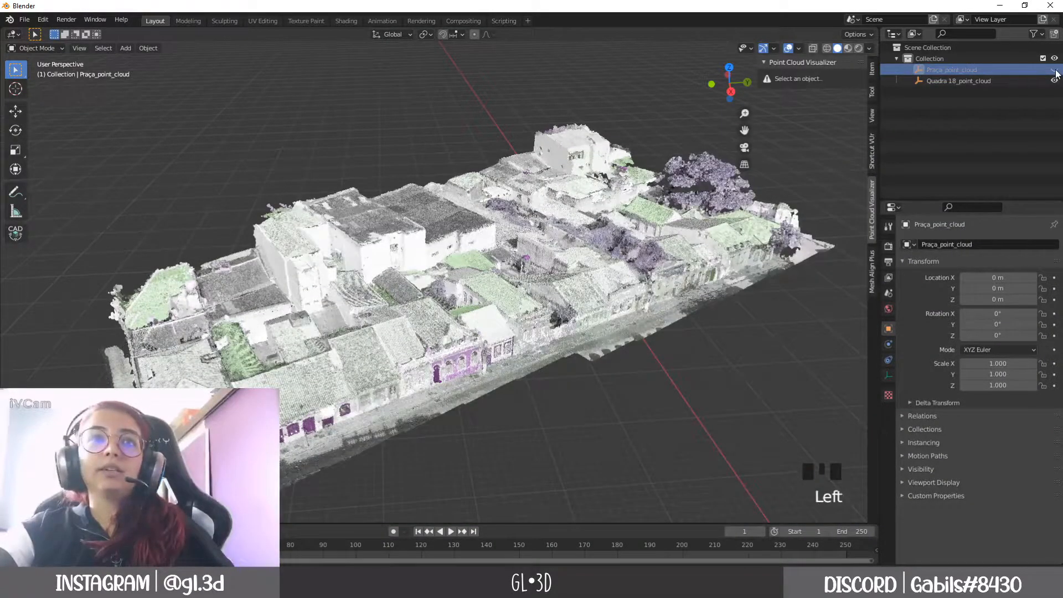
{"action": "left_click", "coordinate": [1057, 73]}
{"action": "left_click", "coordinate": [1057, 82]}
{"action": "left_click", "coordinate": [1057, 82]}
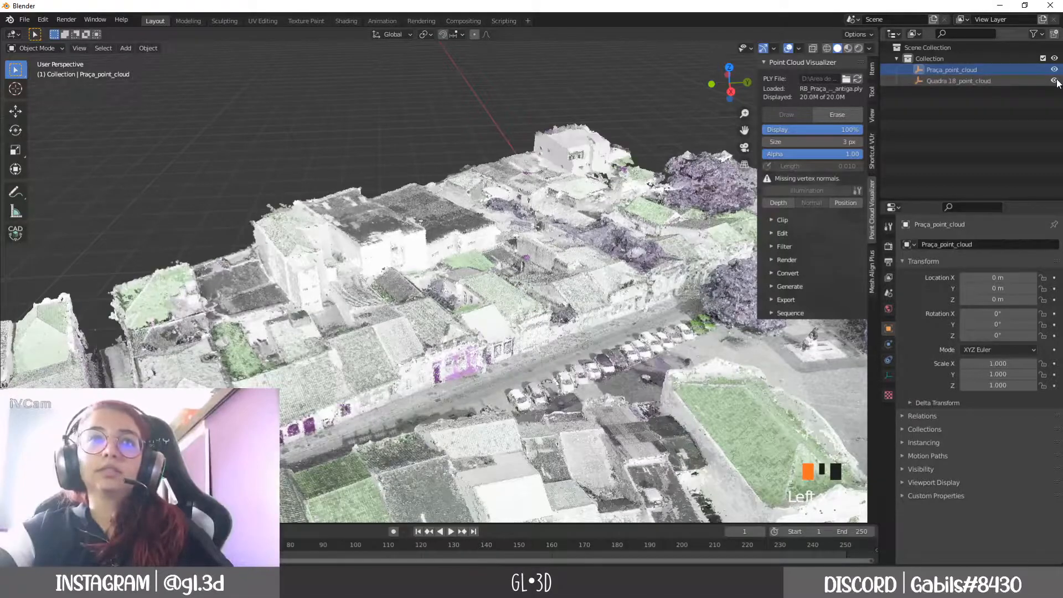
{"action": "left_click", "coordinate": [1055, 81]}
{"action": "left_click", "coordinate": [1056, 81]}
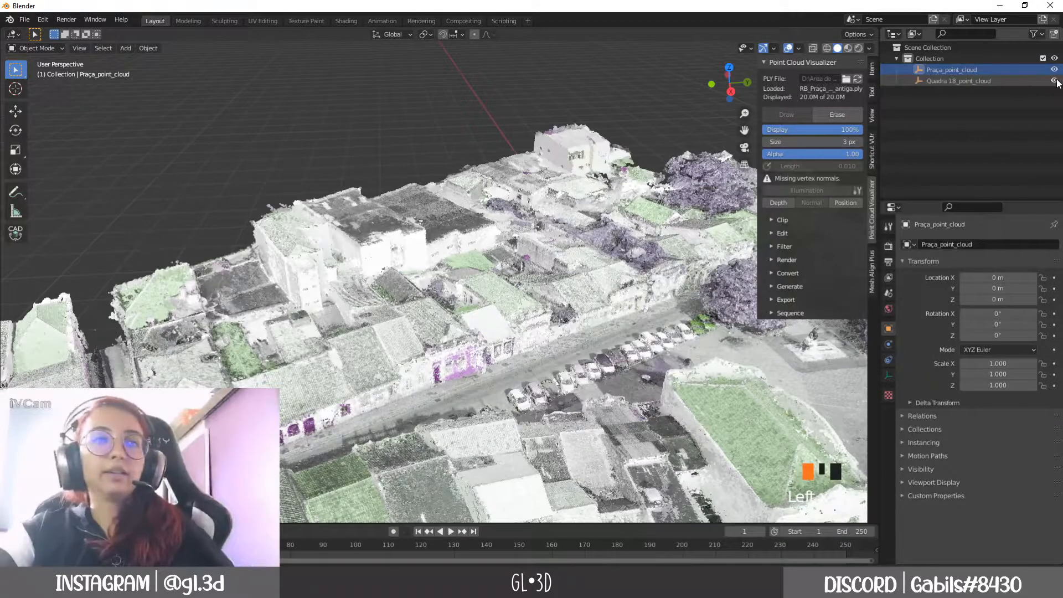
Step: Hide Praça_point_cloud and examine the Quadra 18 block by itself from several angles
{"action": "middle_click_drag", "start_coordinate": [369, 233], "coordinate": [388, 288]}
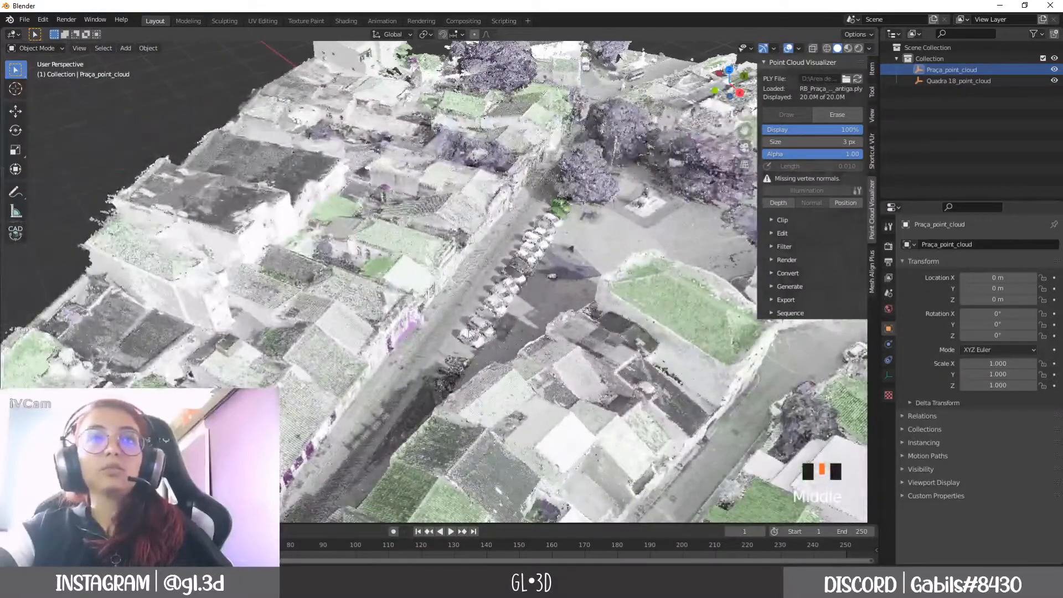
{"action": "middle_click_drag", "start_coordinate": [478, 326], "coordinate": [465, 331]}
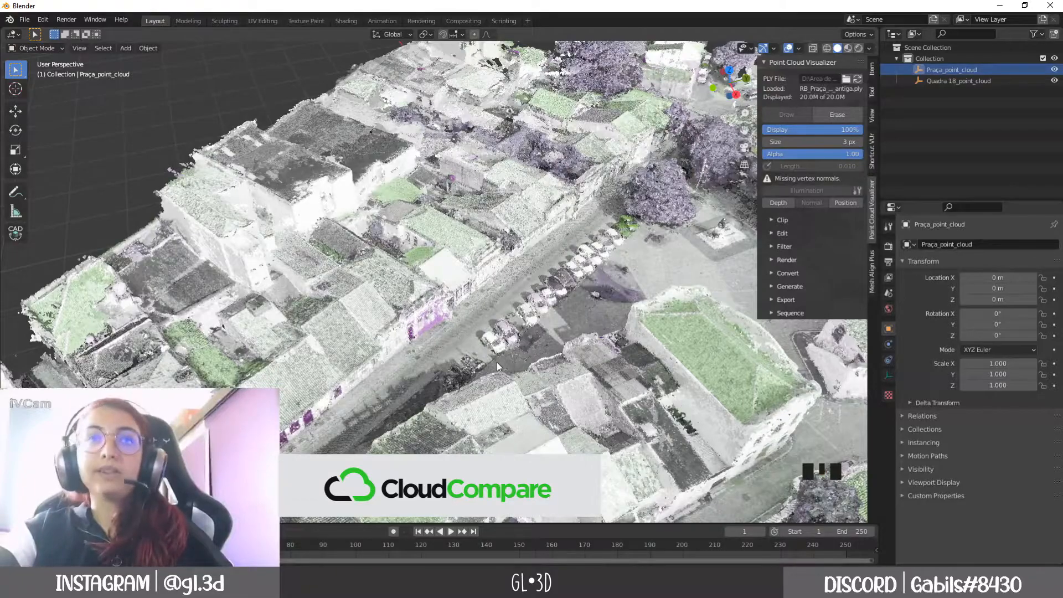
{"action": "mouse_move", "coordinate": [474, 344]}
{"action": "middle_mouse_down", "text": "shift"}
{"action": "mouse_move", "coordinate": [494, 312]}
{"action": "mouse_move", "coordinate": [454, 328]}
{"action": "mouse_move", "coordinate": [477, 332]}
{"action": "middle_mouse_up", "text": "shift"}
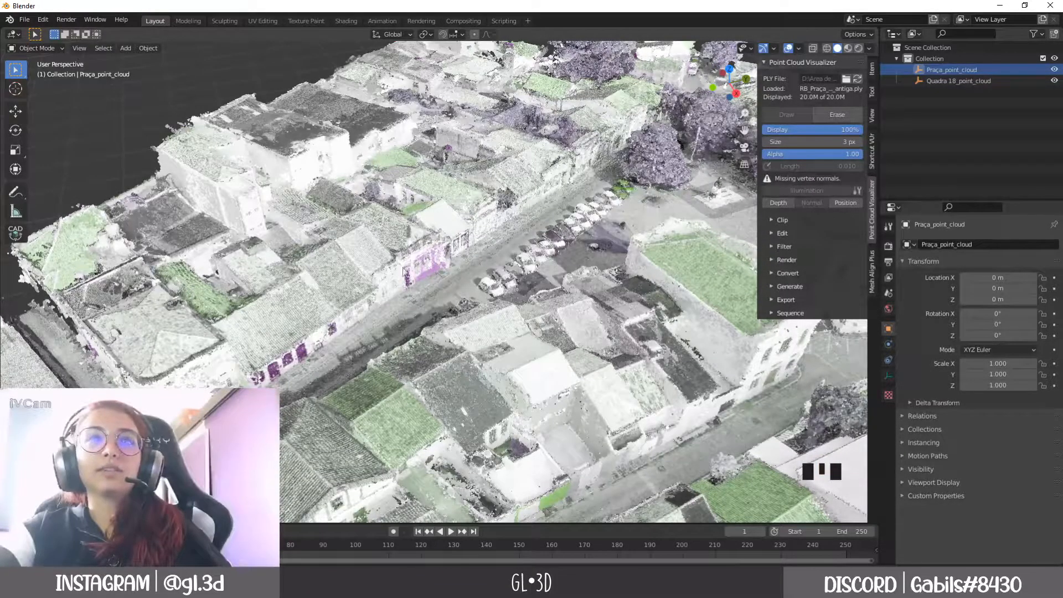
{"action": "left_click", "coordinate": [1055, 69]}
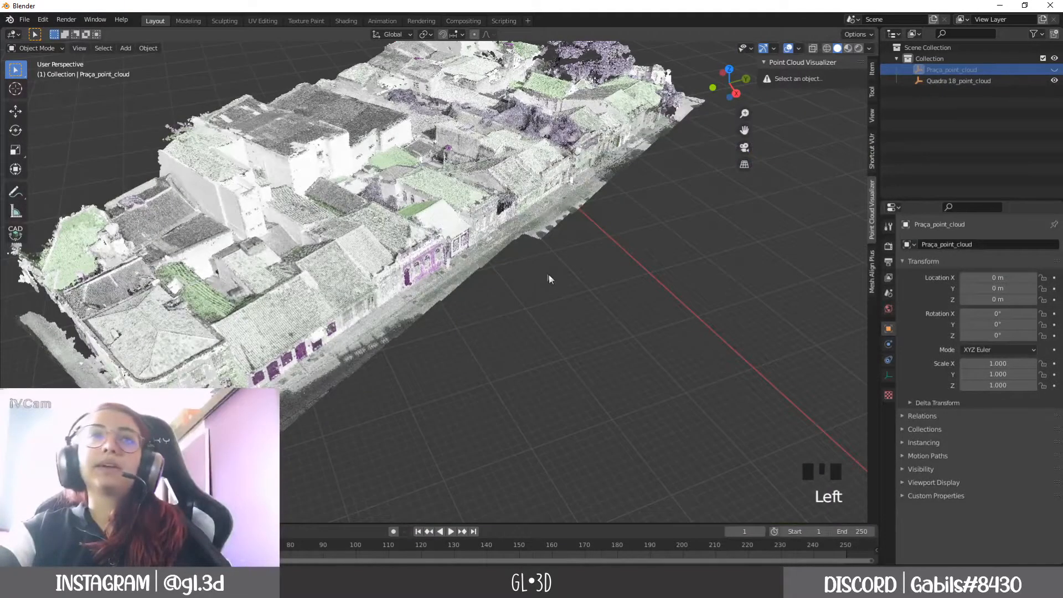
{"action": "middle_click_drag", "start_coordinate": [550, 275], "coordinate": [454, 335]}
{"action": "scroll", "coordinate": [413, 387], "scroll_direction": "down", "scroll_amount": 4}
{"action": "scroll", "coordinate": [454, 335], "scroll_direction": "down", "scroll_amount": 1}
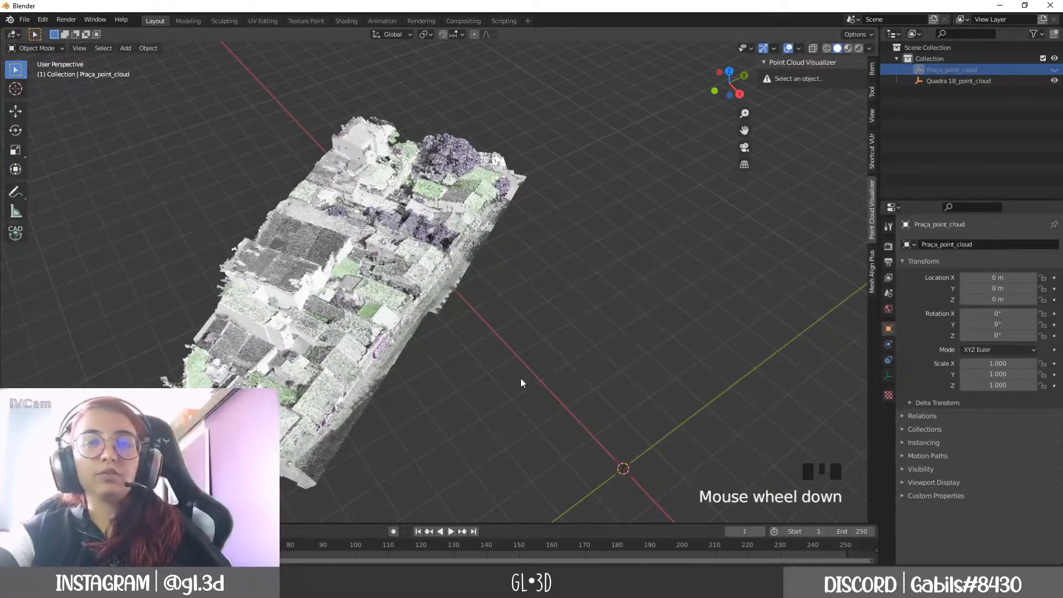
{"action": "middle_click_drag", "start_coordinate": [521, 382], "coordinate": [456, 293], "text": "shift"}
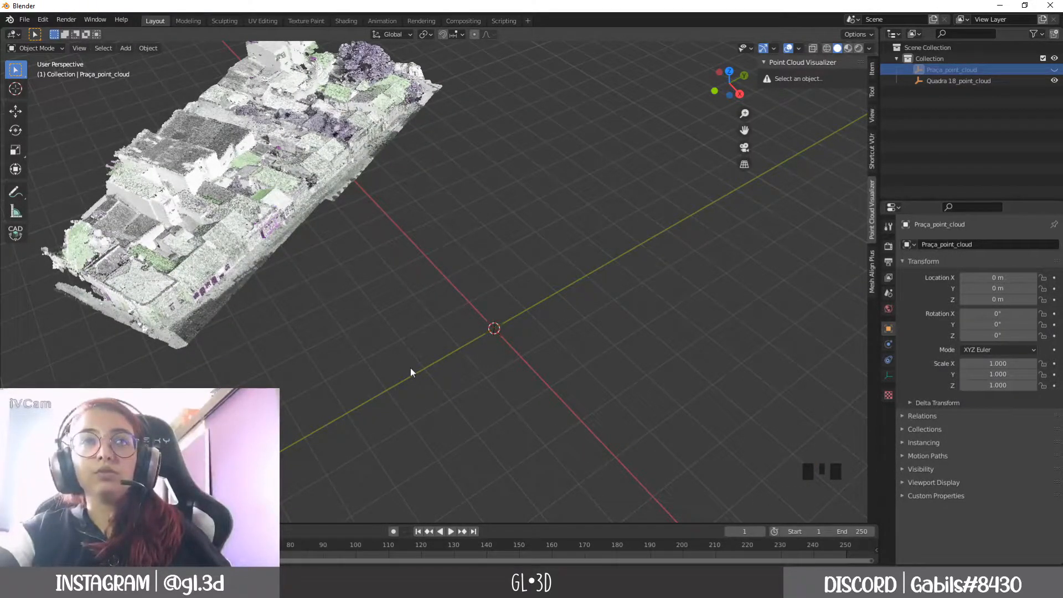
{"action": "middle_click_drag", "start_coordinate": [411, 370], "coordinate": [419, 305]}
{"action": "middle_click_drag", "start_coordinate": [387, 235], "coordinate": [500, 394], "text": "shift"}
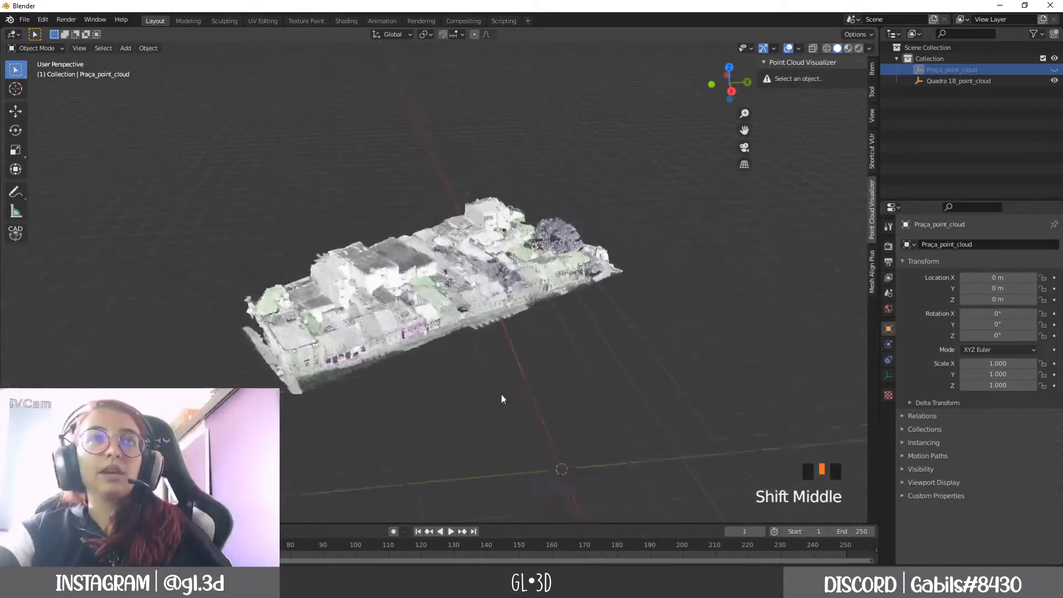
{"action": "scroll", "coordinate": [484, 373], "scroll_direction": "up", "scroll_amount": 4}
{"action": "middle_click_drag", "start_coordinate": [449, 362], "coordinate": [453, 304]}
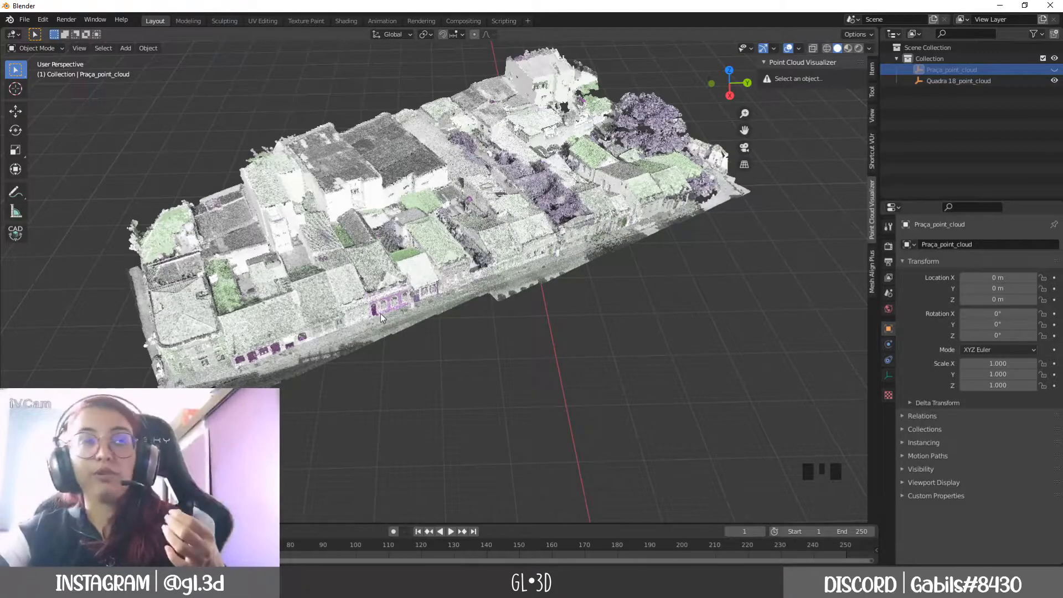
{"action": "middle_click_drag", "start_coordinate": [486, 320], "coordinate": [720, 86]}
{"action": "scroll", "coordinate": [559, 329], "scroll_direction": "up", "scroll_amount": 2}
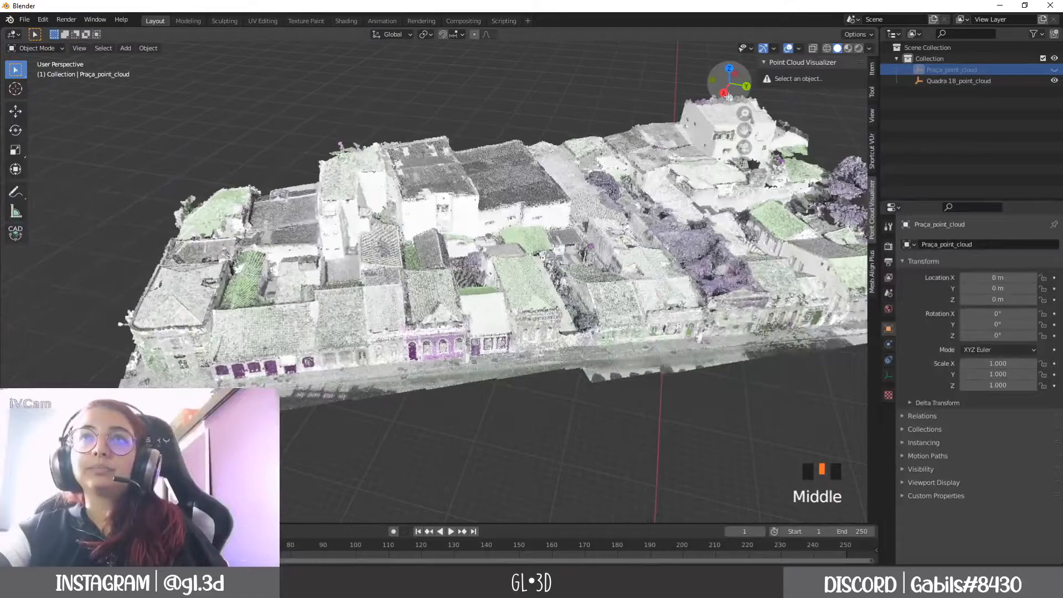
Step: Examine the street facades of the Quadra 18 point cloud along their length in right orthographic view
{"action": "left_click", "coordinate": [729, 97]}
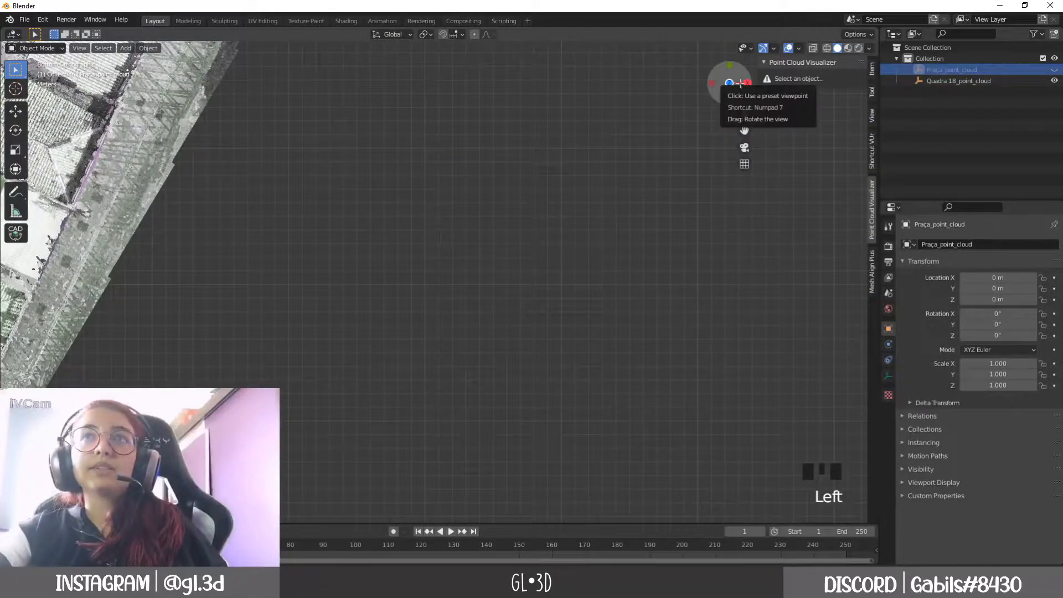
{"action": "left_click", "coordinate": [746, 84]}
{"action": "scroll", "coordinate": [499, 277], "scroll_direction": "down", "scroll_amount": 7}
{"action": "scroll", "coordinate": [392, 421], "scroll_direction": "up", "scroll_amount": 3}
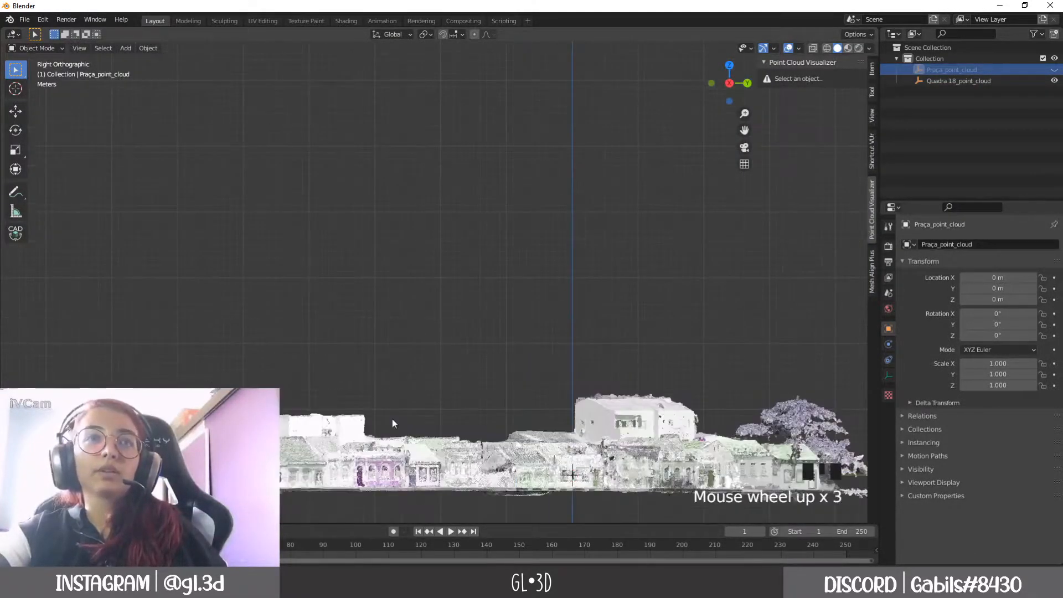
{"action": "scroll", "coordinate": [392, 421], "scroll_direction": "up", "scroll_amount": 3}
{"action": "middle_click_drag", "start_coordinate": [388, 410], "coordinate": [515, 277], "text": "shift"}
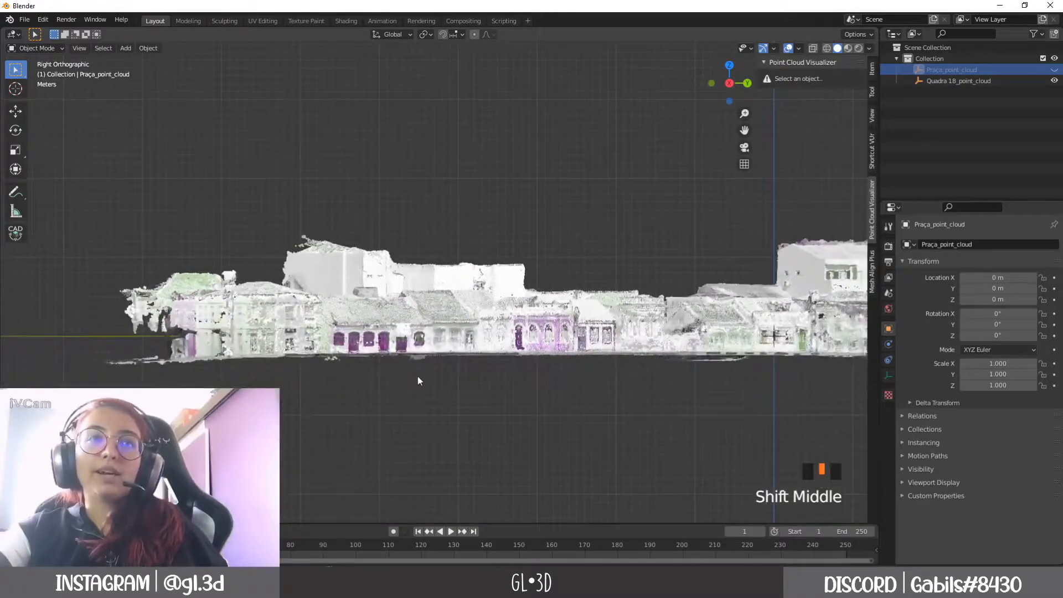
{"action": "scroll", "coordinate": [464, 349], "scroll_direction": "up", "scroll_amount": 4}
{"action": "scroll", "coordinate": [461, 388], "scroll_direction": "down", "scroll_amount": 1}
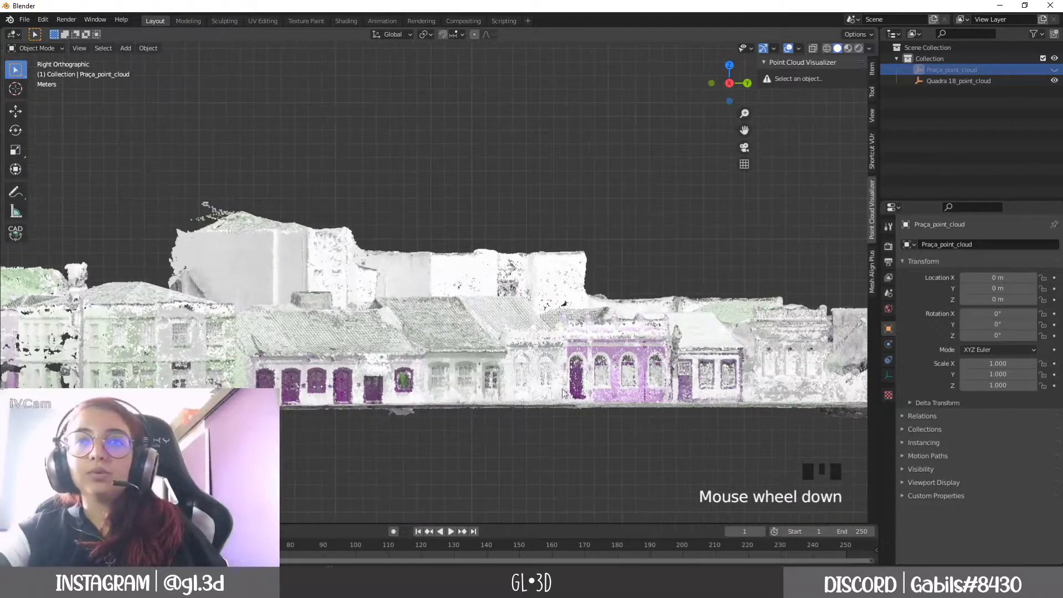
{"action": "middle_click_drag", "start_coordinate": [563, 394], "coordinate": [524, 415], "text": "shift"}
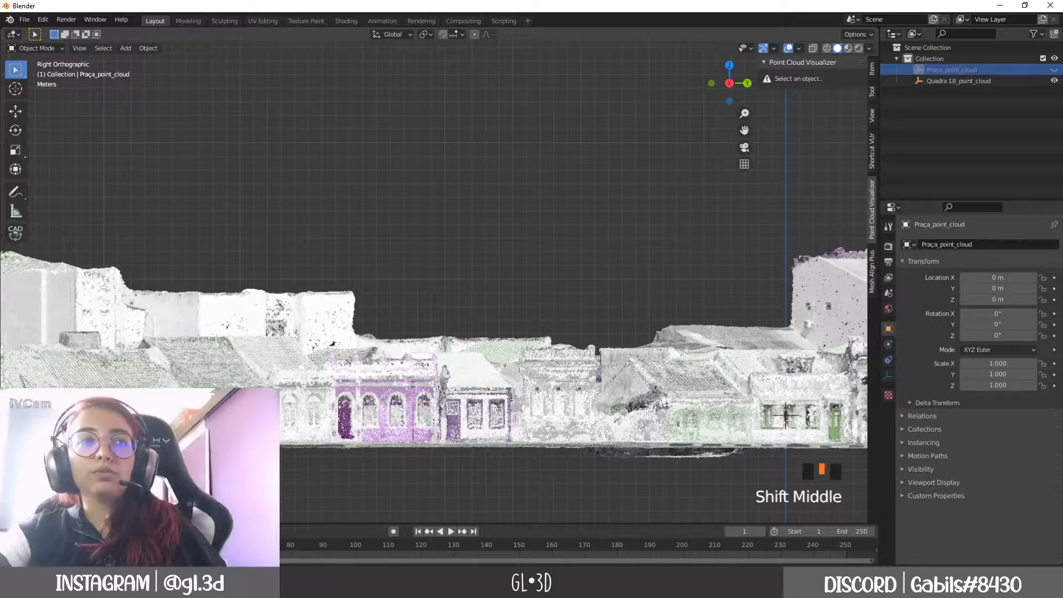
{"action": "middle_click_drag", "start_coordinate": [162, 439], "coordinate": [559, 379], "text": "shift"}
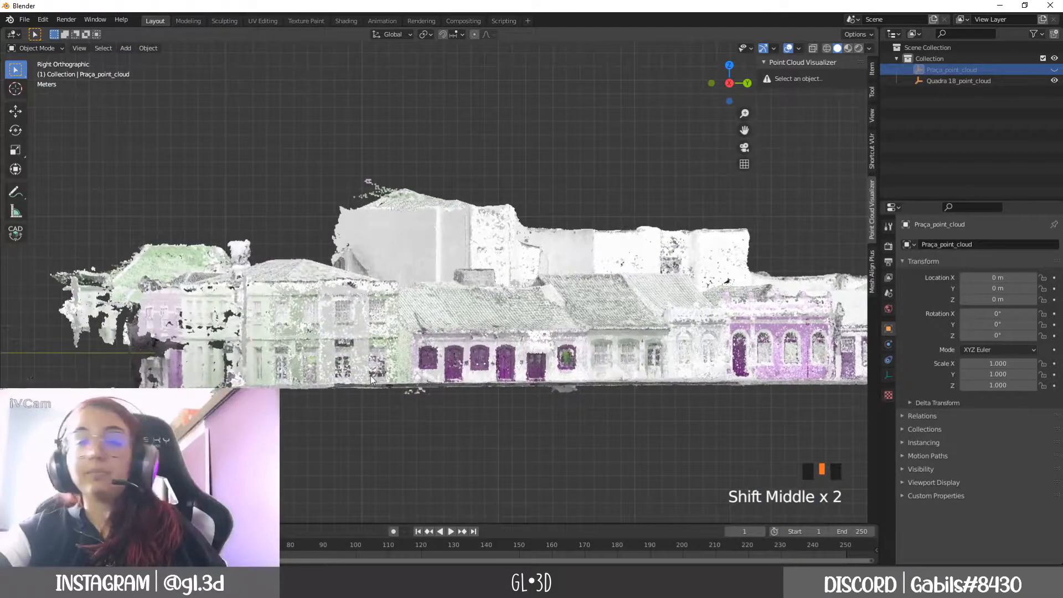
{"action": "middle_click_drag", "start_coordinate": [351, 323], "coordinate": [370, 339]}
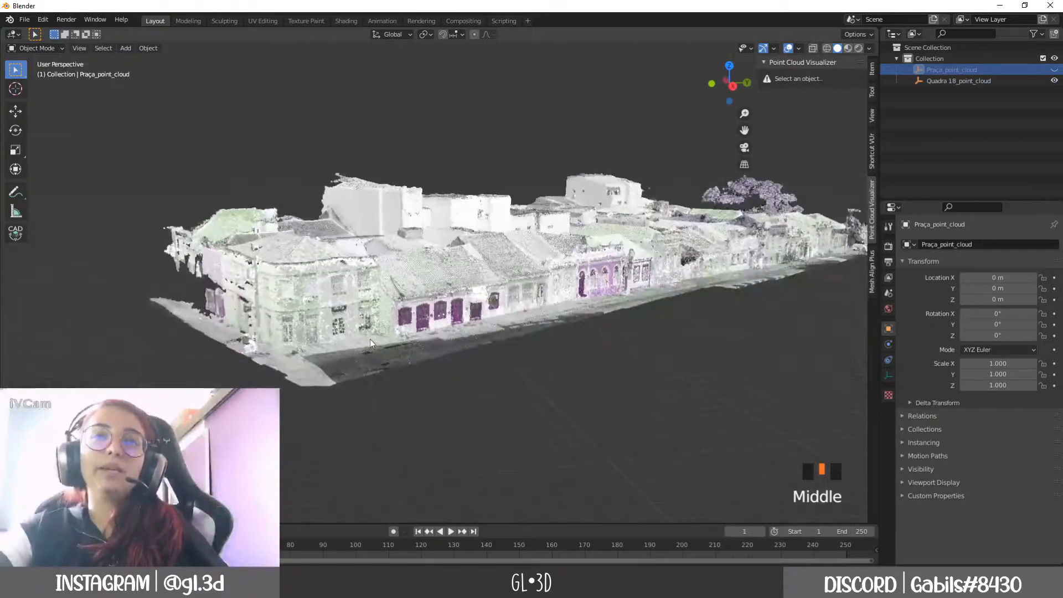
Step: Inspect the roofs and street edge of the Quadra 18 point cloud in top orthographic view
{"action": "left_click", "coordinate": [729, 66]}
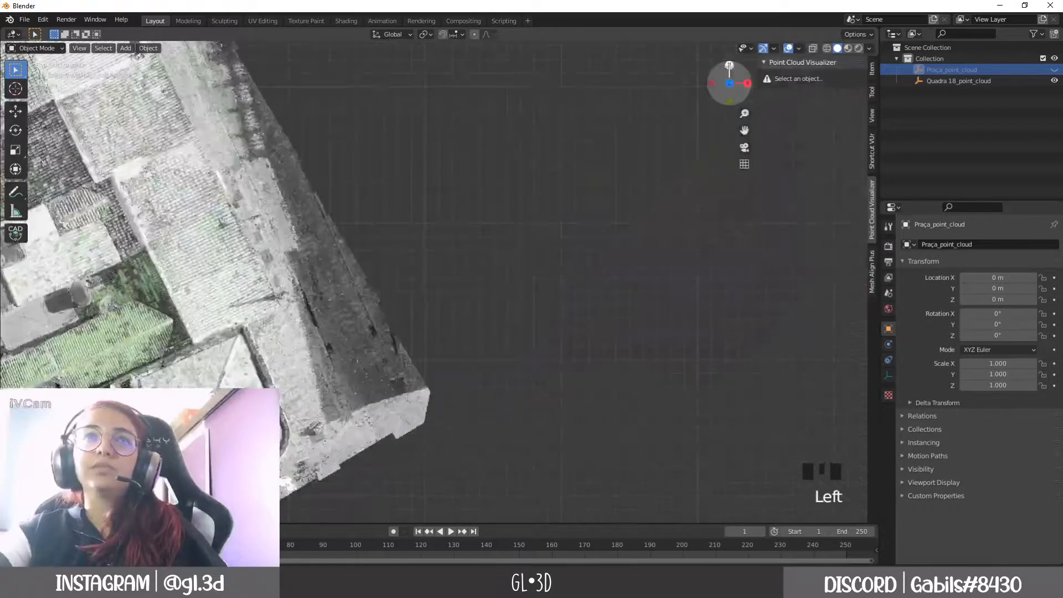
{"action": "middle_click_drag", "start_coordinate": [273, 221], "coordinate": [589, 401], "text": "shift"}
{"action": "scroll", "coordinate": [589, 401], "scroll_direction": "down", "scroll_amount": 2}
{"action": "middle_click_drag", "start_coordinate": [421, 251], "coordinate": [573, 440], "text": "shift"}
{"action": "middle_click_drag", "start_coordinate": [400, 230], "coordinate": [442, 385], "text": "shift"}
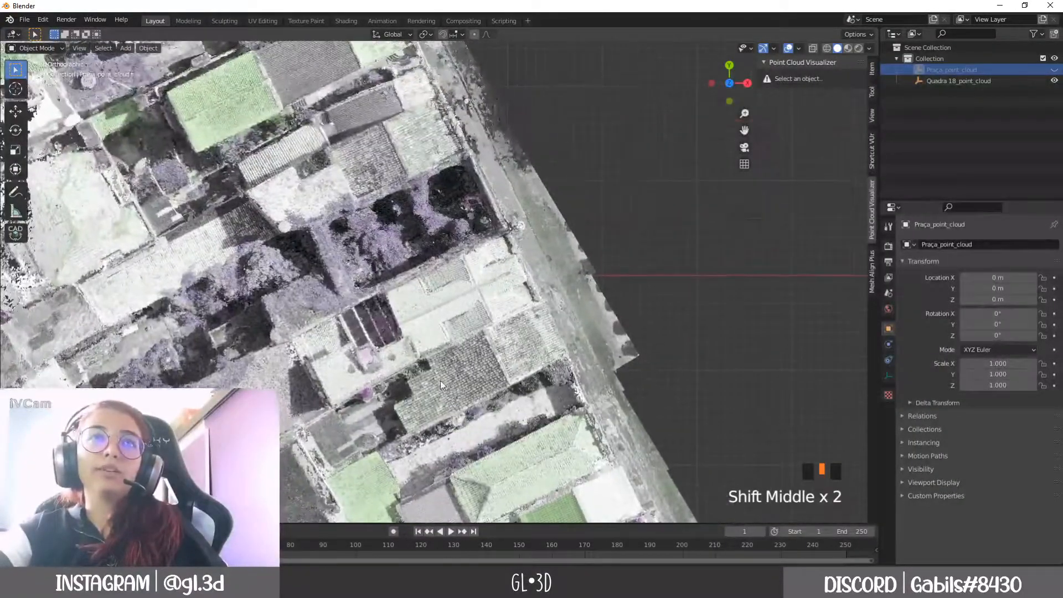
{"action": "scroll", "coordinate": [448, 250], "scroll_direction": "down", "scroll_amount": 3}
Step: Return to a perspective view, show Praça_point_cloud again and look over both point clouds together
{"action": "middle_click_drag", "start_coordinate": [528, 328], "coordinate": [453, 334]}
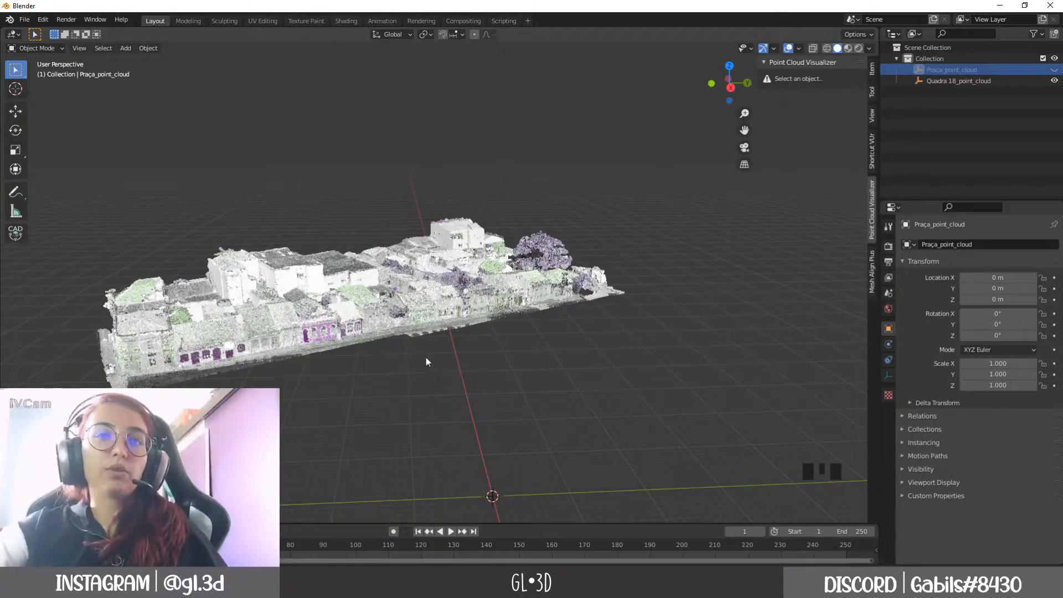
{"action": "middle_click_drag", "start_coordinate": [427, 359], "coordinate": [442, 294]}
{"action": "middle_click_drag", "start_coordinate": [368, 266], "coordinate": [400, 313]}
{"action": "middle_click_drag", "start_coordinate": [404, 263], "coordinate": [375, 294], "text": "shift"}
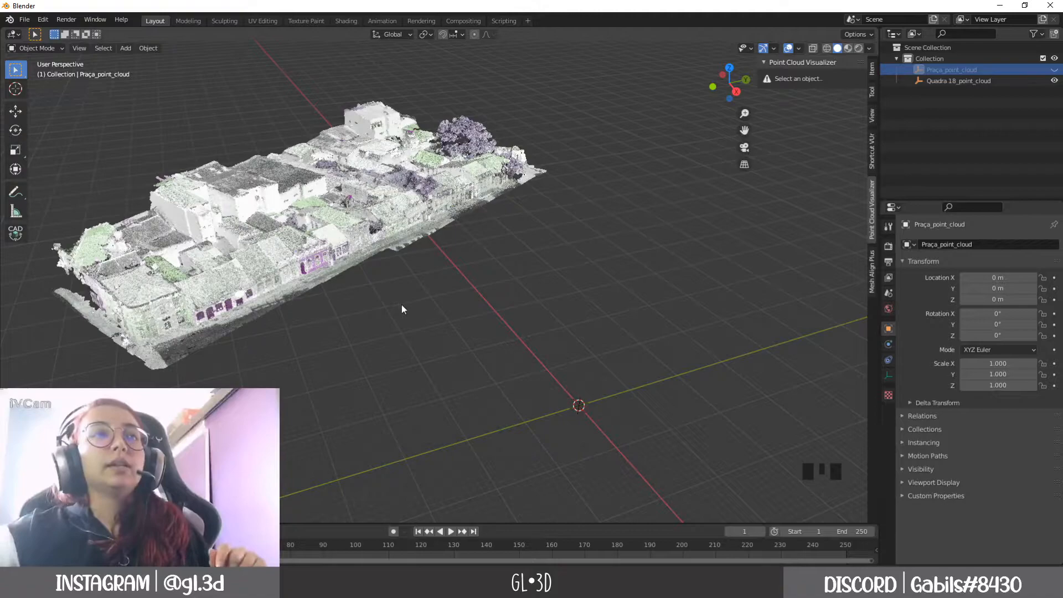
{"action": "middle_click_drag", "start_coordinate": [367, 295], "coordinate": [380, 304]}
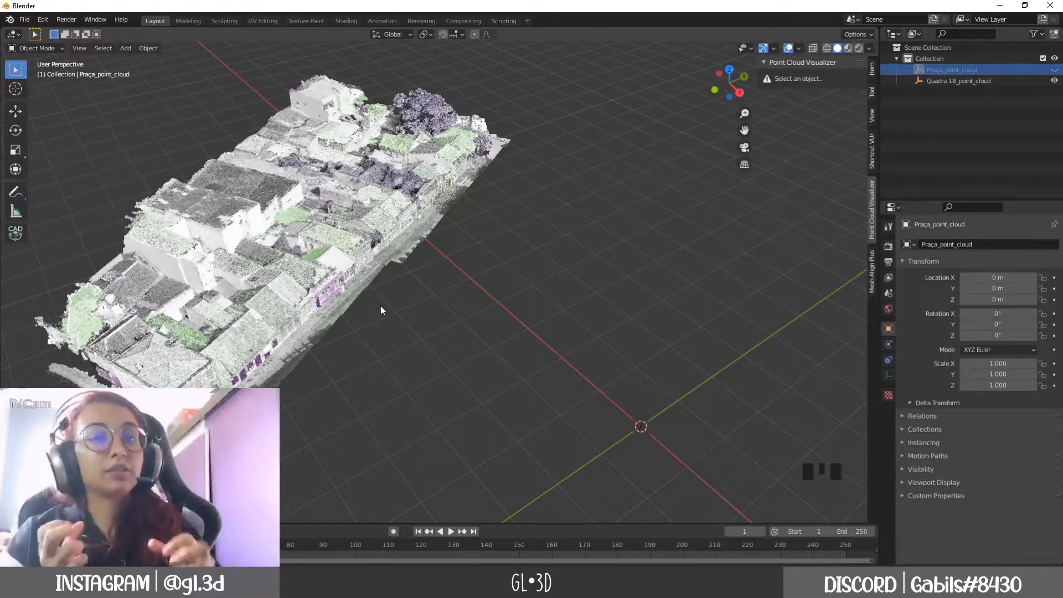
{"action": "left_click", "coordinate": [1055, 72]}
{"action": "scroll", "coordinate": [504, 340], "scroll_direction": "down", "scroll_amount": 2}
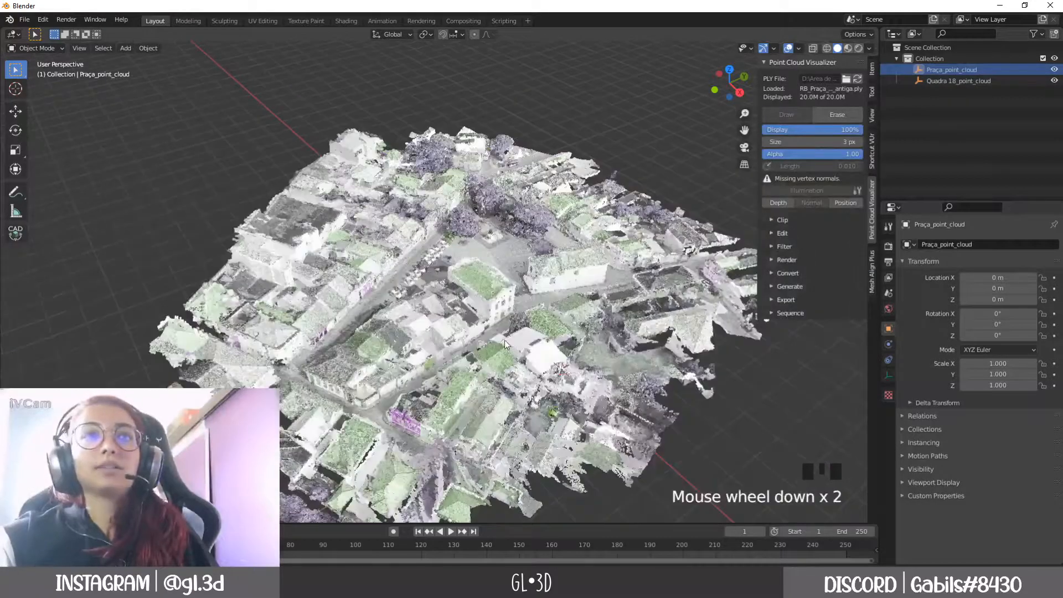
{"action": "middle_click_drag", "start_coordinate": [490, 326], "coordinate": [494, 295]}
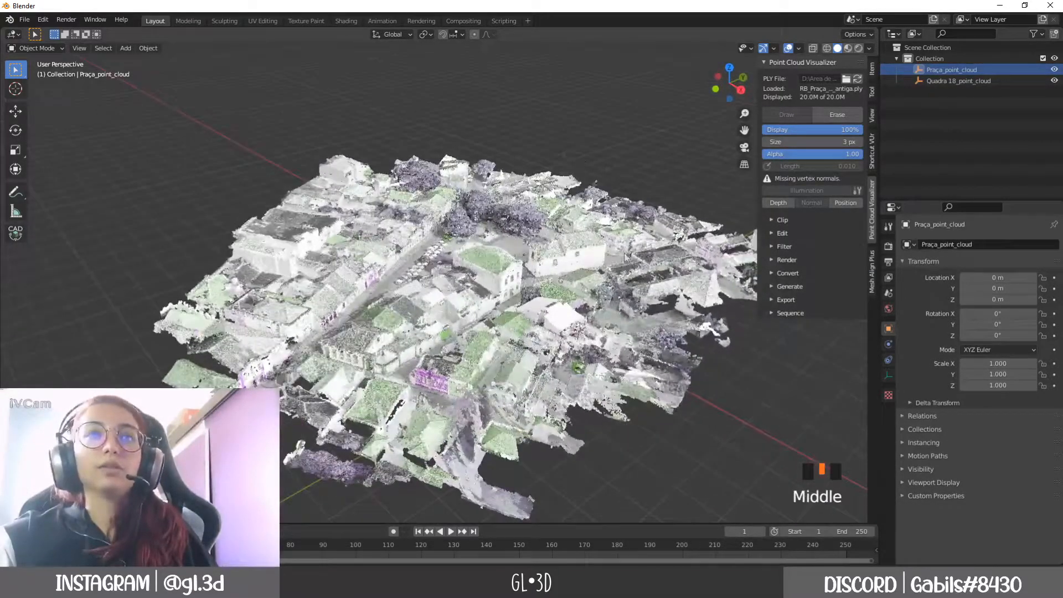
{"action": "scroll", "coordinate": [354, 285], "scroll_direction": "up", "scroll_amount": 1}
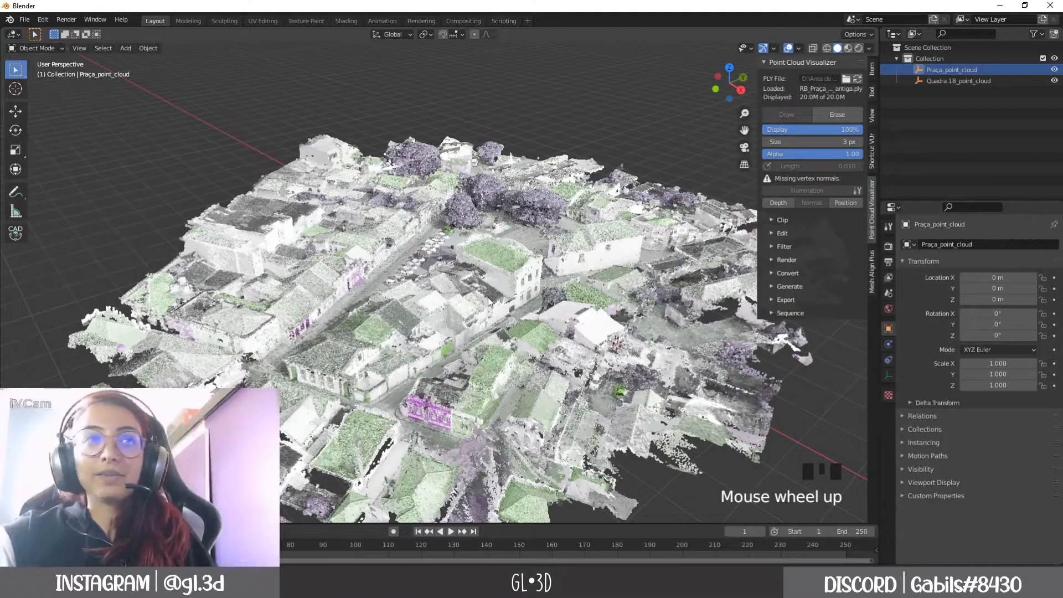
{"action": "middle_click_drag", "start_coordinate": [487, 298], "coordinate": [463, 323]}
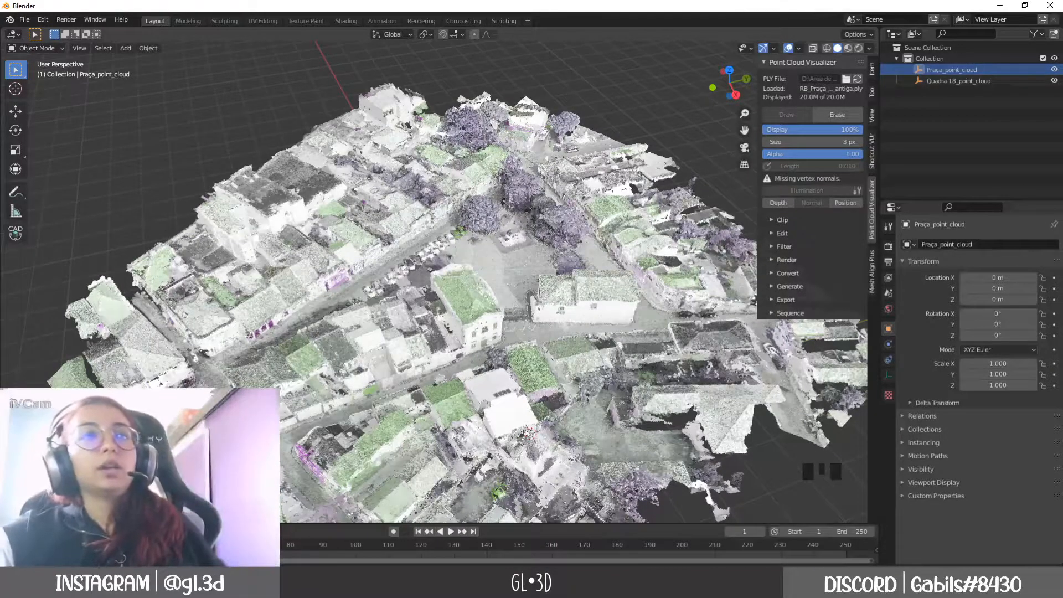
Step: Draw a freehand annotation curve around one block of houses in the Praça point cloud and return to the select tool
{"action": "left_click", "coordinate": [15, 192]}
{"action": "scroll", "coordinate": [317, 245], "scroll_direction": "down", "scroll_amount": 2}
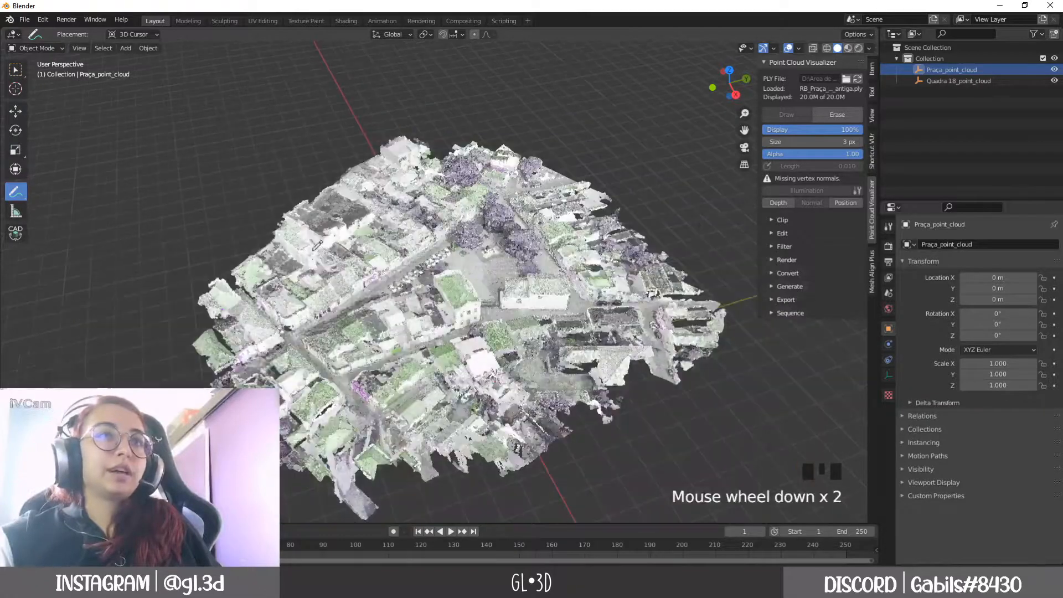
{"action": "left_click", "coordinate": [322, 215]}
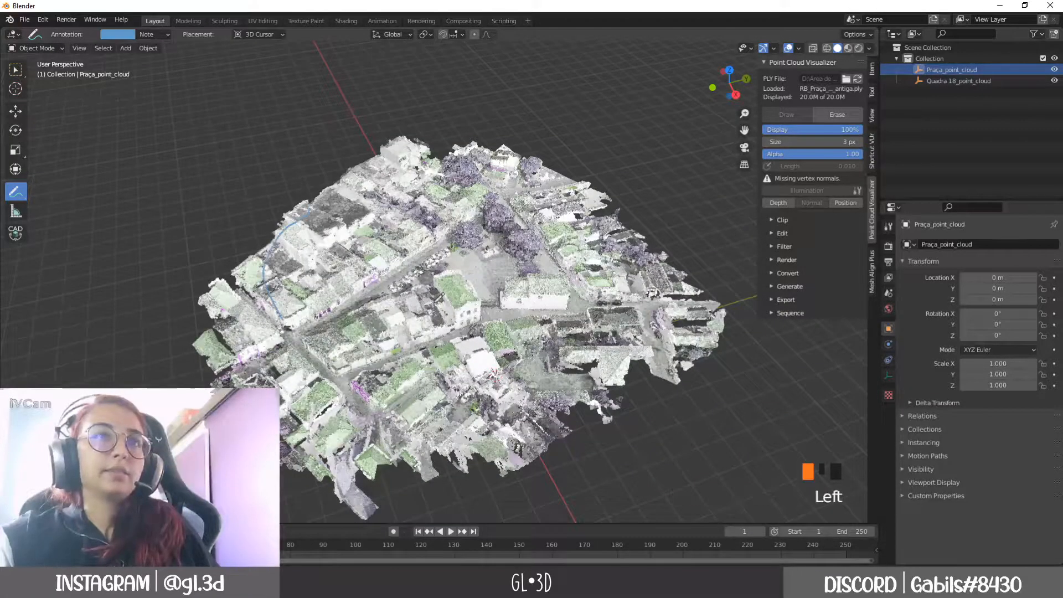
{"action": "left_click_drag", "start_coordinate": [298, 214], "coordinate": [297, 214]}
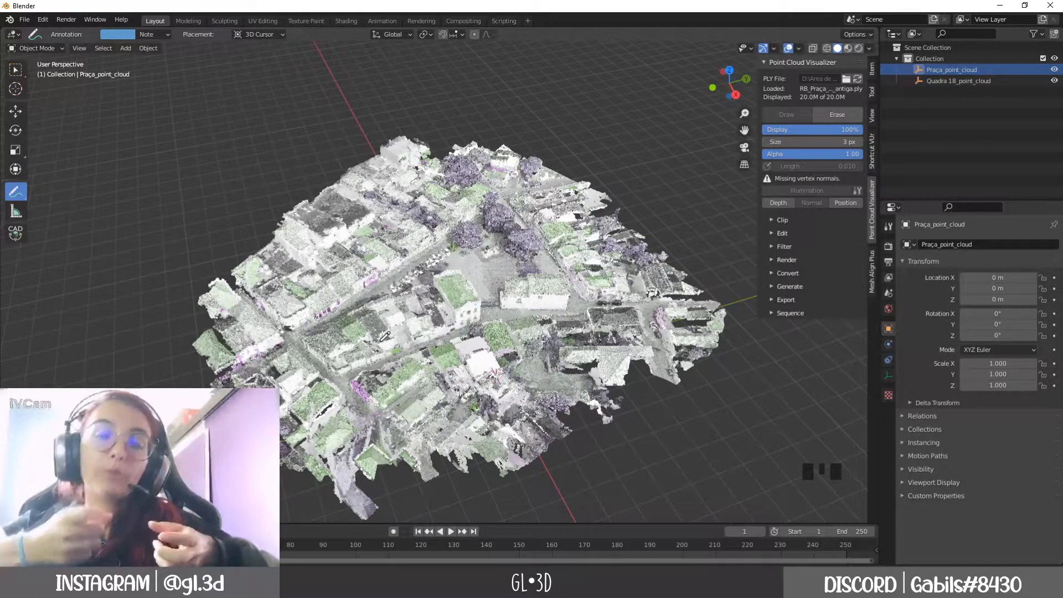
{"action": "left_click", "coordinate": [16, 70]}
Step: Hide Praça_point_cloud so the Quadra 18 block can be viewed alone with the annotation curve
{"action": "middle_click_drag", "start_coordinate": [410, 361], "coordinate": [425, 367]}
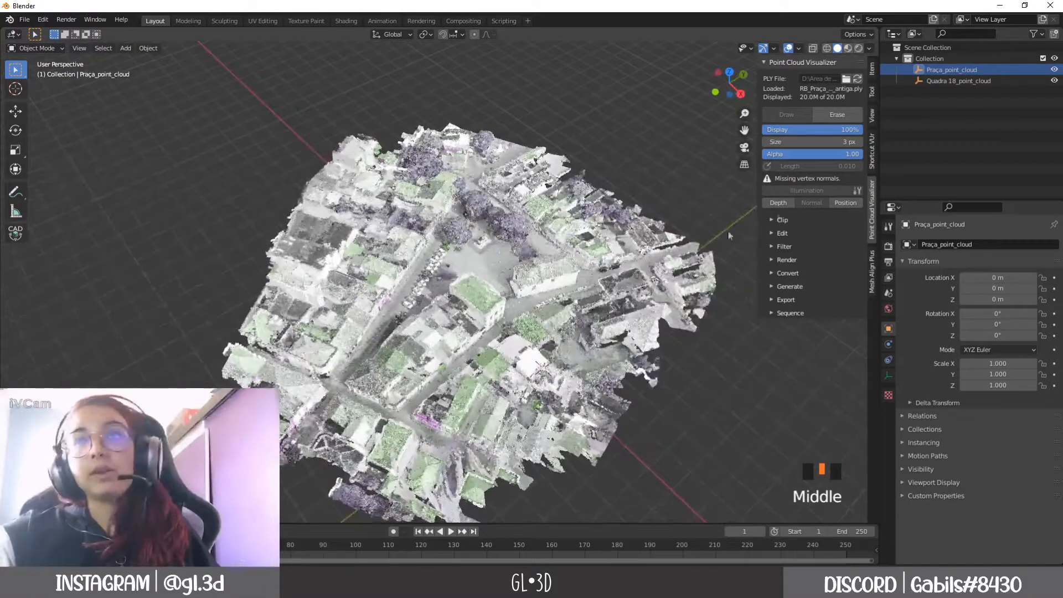
{"action": "left_click", "coordinate": [1054, 70]}
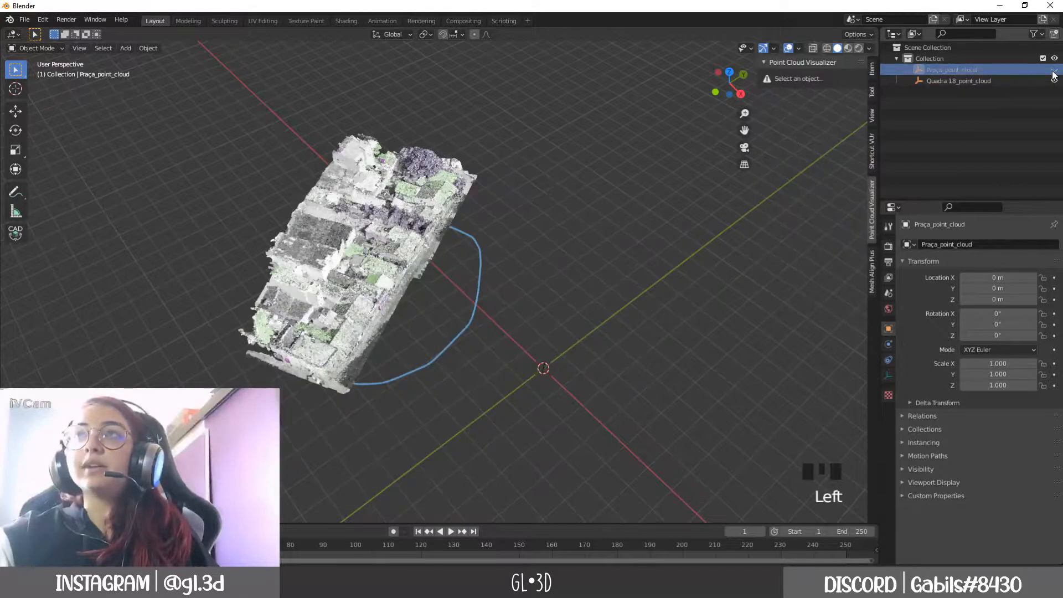
{"action": "middle_click_drag", "start_coordinate": [450, 329], "coordinate": [433, 311]}
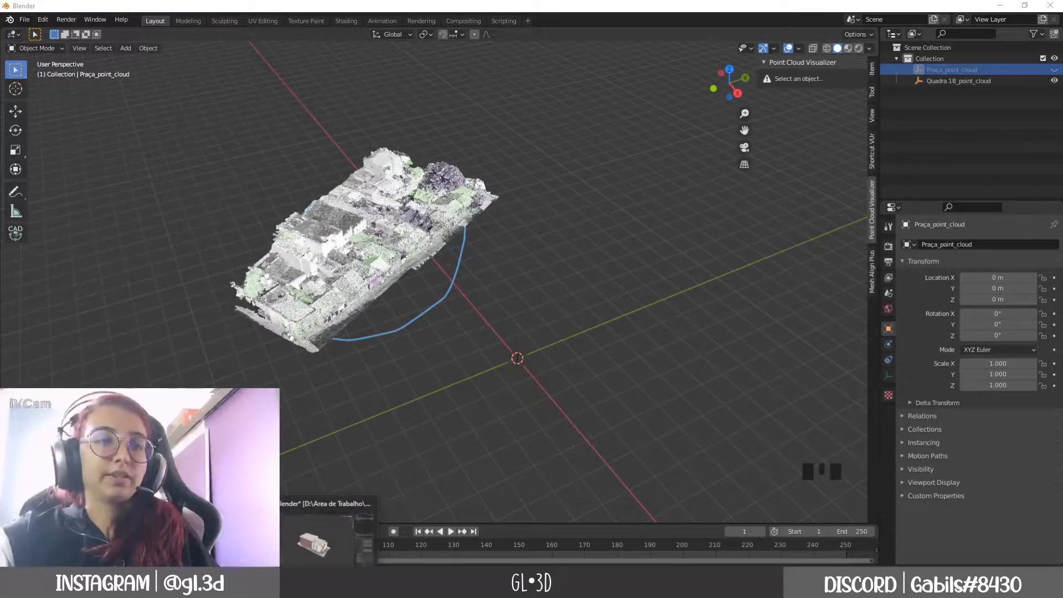
Step: Switch to the Museu_anita_novo.blend window, hide Cube 2 teste and view Museu_point_cloud from above and below
{"action": "left_click", "coordinate": [335, 540]}
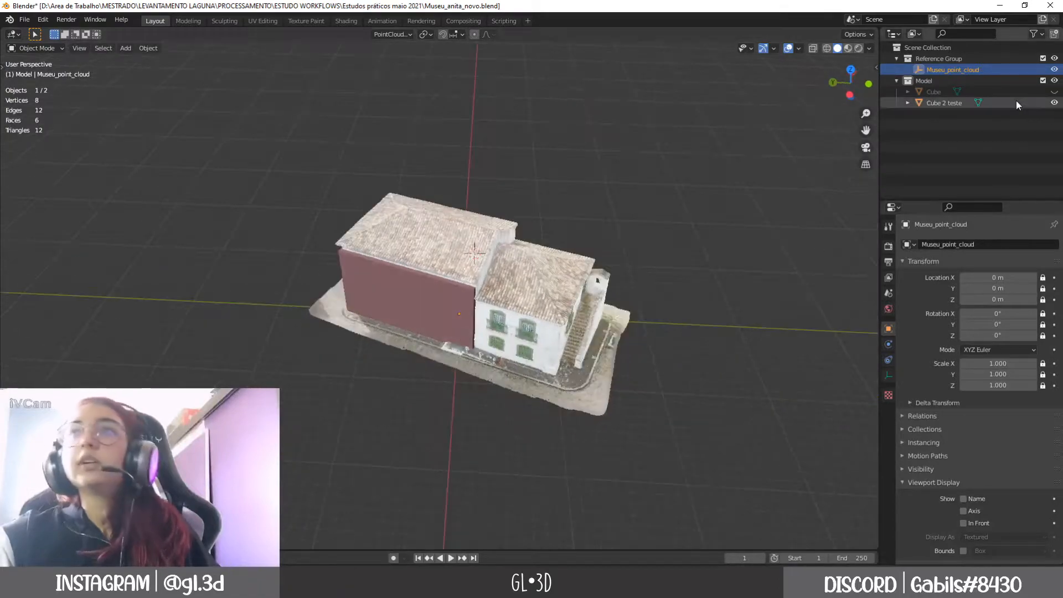
{"action": "left_click", "coordinate": [1055, 103]}
{"action": "mouse_move", "coordinate": [510, 383]}
{"action": "middle_mouse_down"}
{"action": "mouse_move", "coordinate": [491, 366]}
{"action": "mouse_move", "coordinate": [507, 381]}
{"action": "middle_mouse_up"}
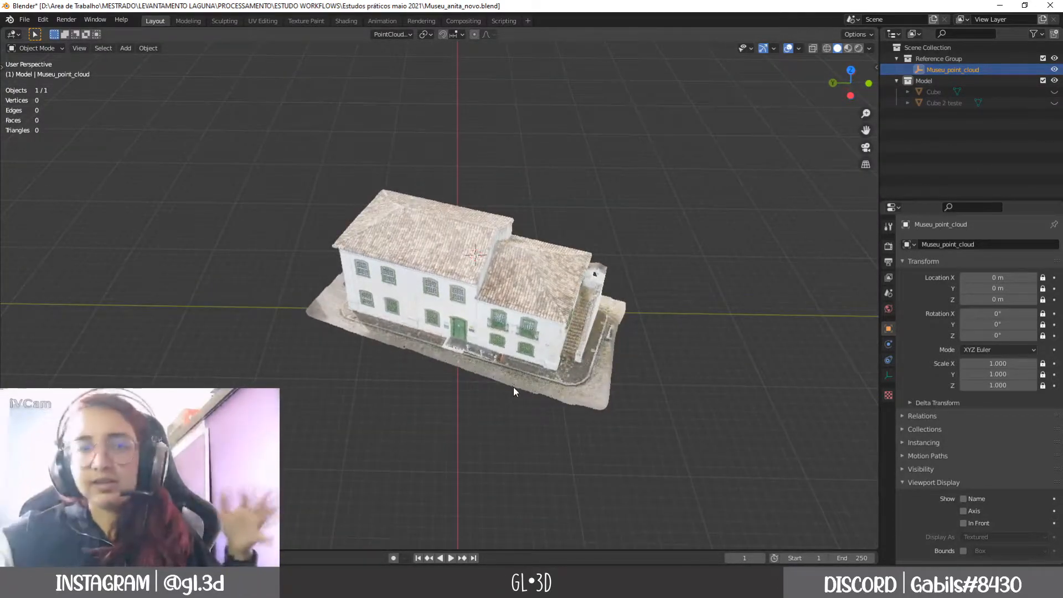
{"action": "middle_click_drag", "start_coordinate": [535, 425], "coordinate": [487, 304]}
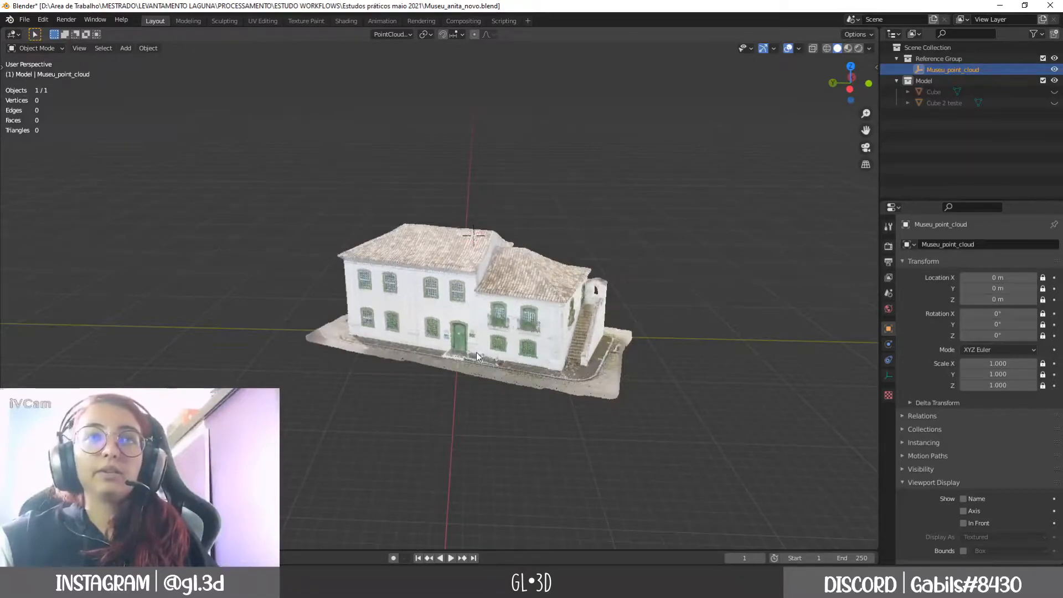
{"action": "middle_click_drag", "start_coordinate": [476, 352], "coordinate": [548, 408]}
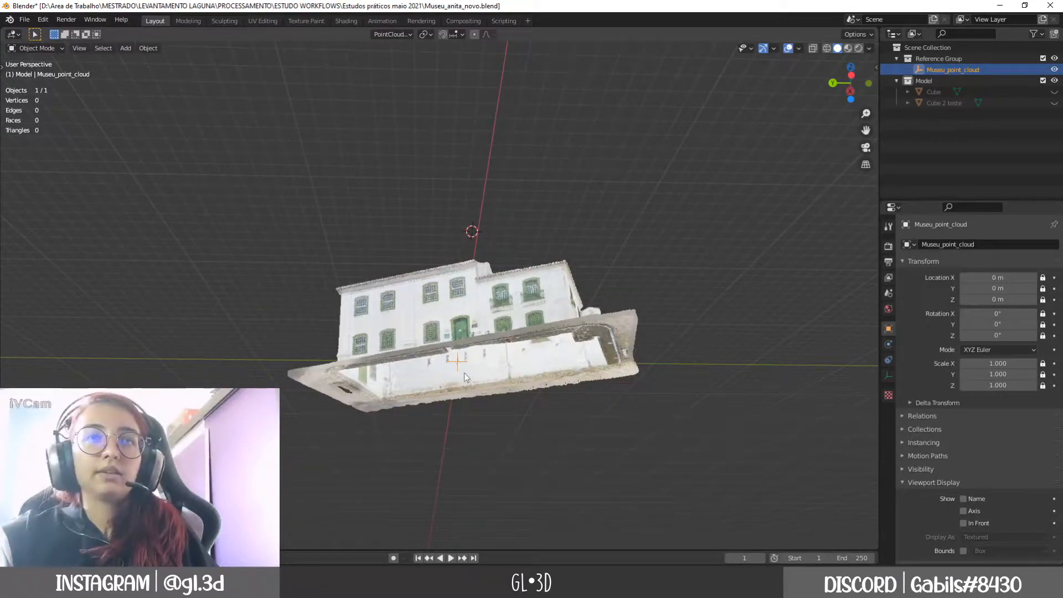
{"action": "middle_click_drag", "start_coordinate": [464, 373], "coordinate": [487, 428]}
Step: Try rotating the locked Museu_point_cloud, and unlock its location, rotation and scale on all three axes
{"action": "key", "text": "r"}
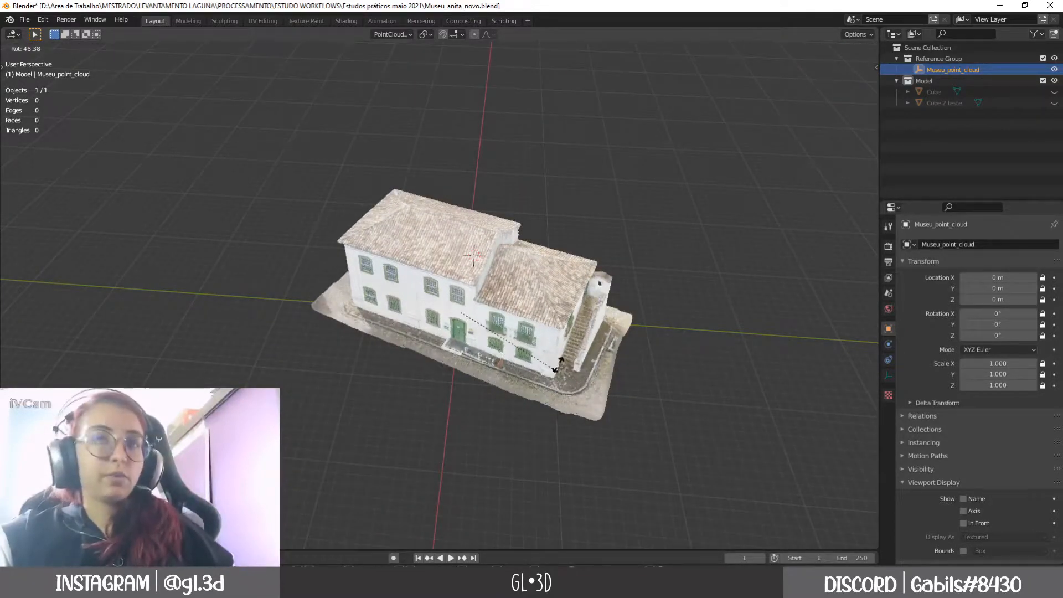
{"action": "key", "text": "Escape"}
{"action": "key", "text": "n"}
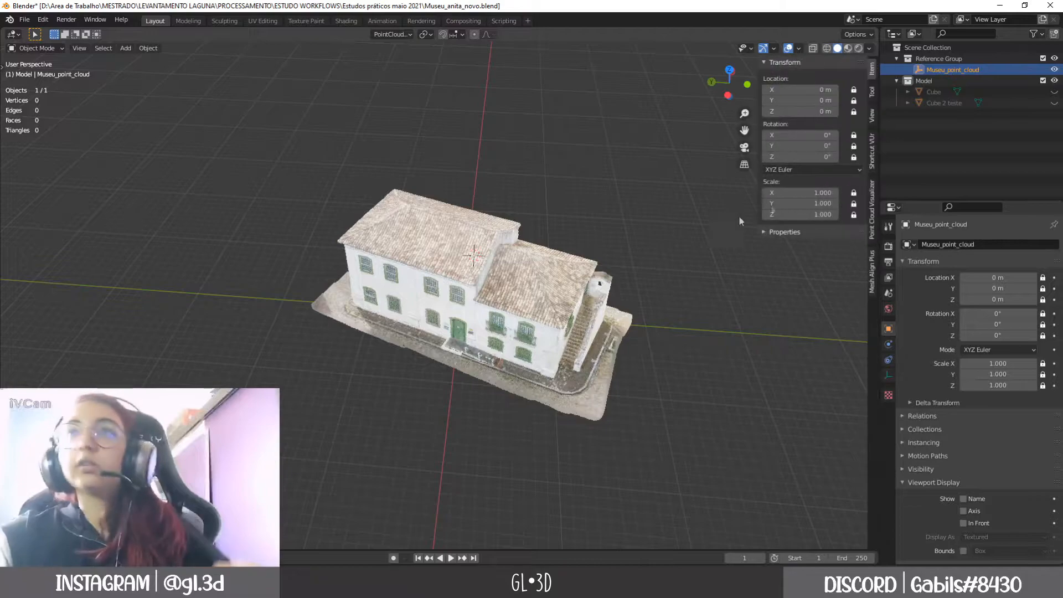
{"action": "left_click_drag", "start_coordinate": [858, 159], "coordinate": [858, 160]}
{"action": "left_click_drag", "start_coordinate": [852, 160], "coordinate": [859, 81]}
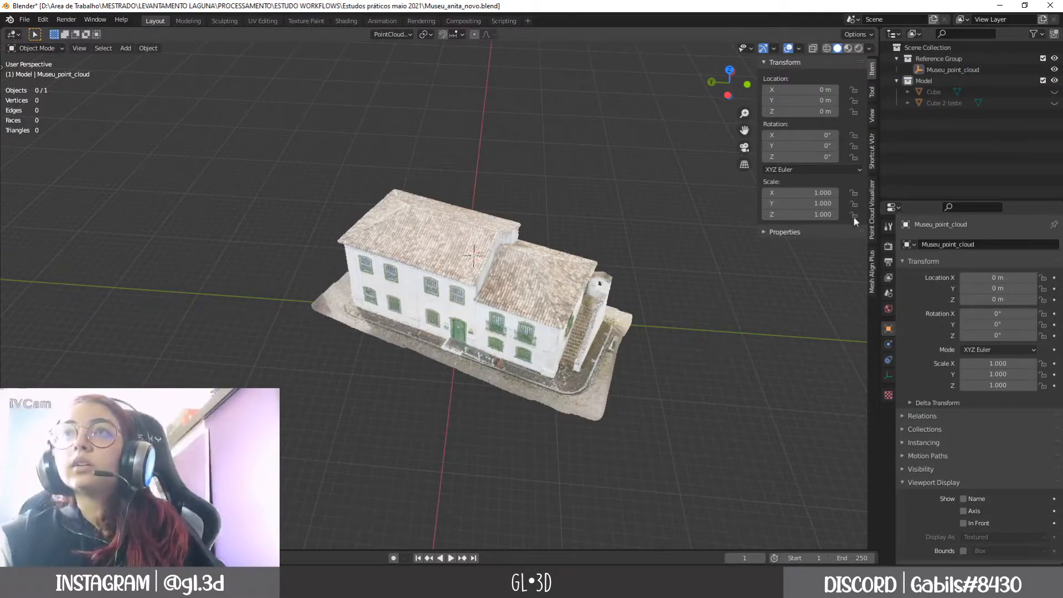
Step: Select Museu_point_cloud and try rotating it freely in the perspective view
{"action": "left_click", "coordinate": [423, 294]}
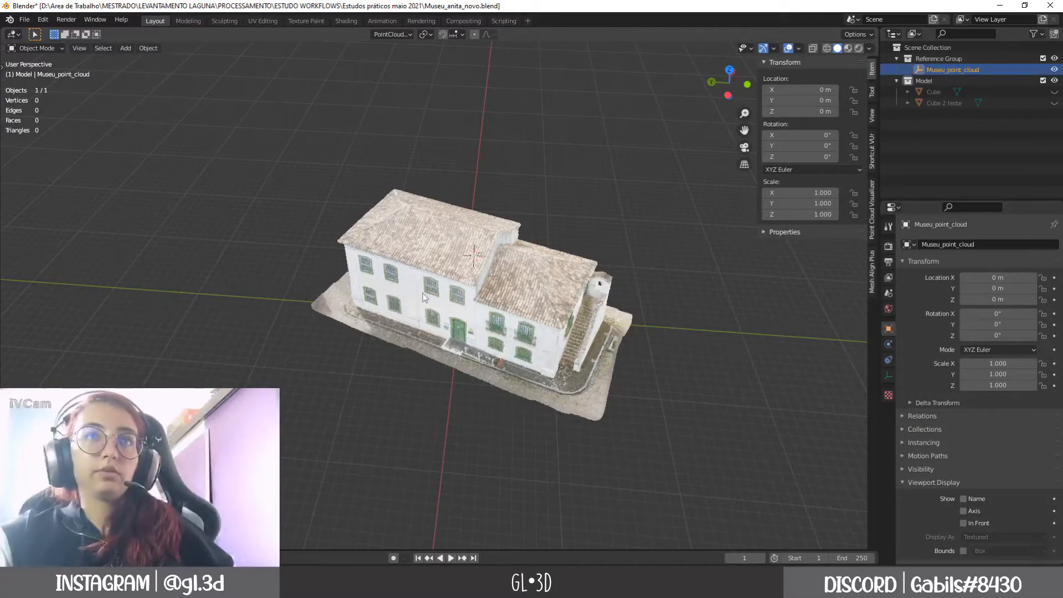
{"action": "key", "text": "r"}
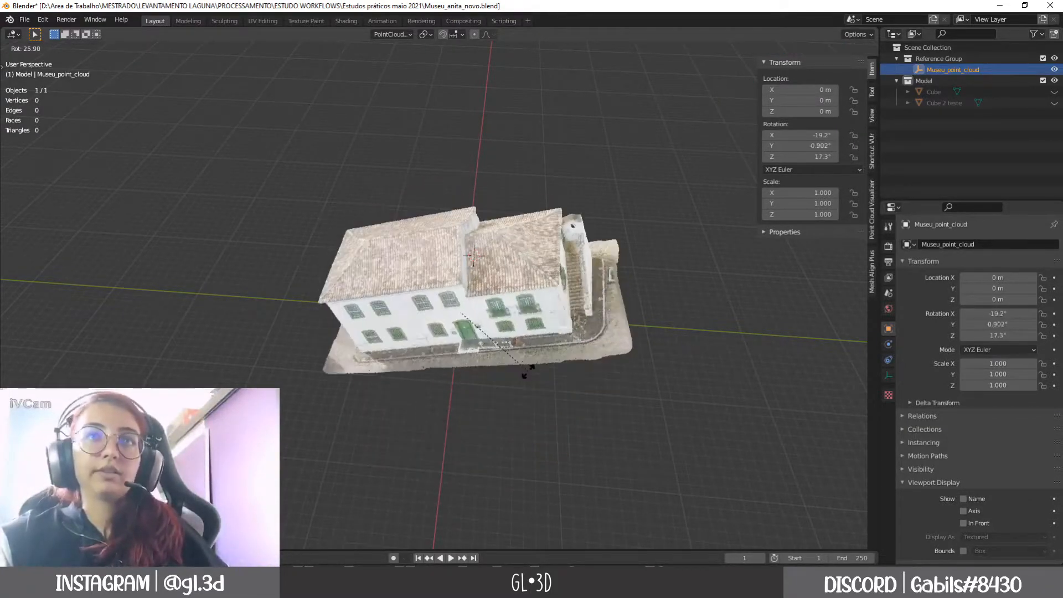
{"action": "key", "text": "Escape"}
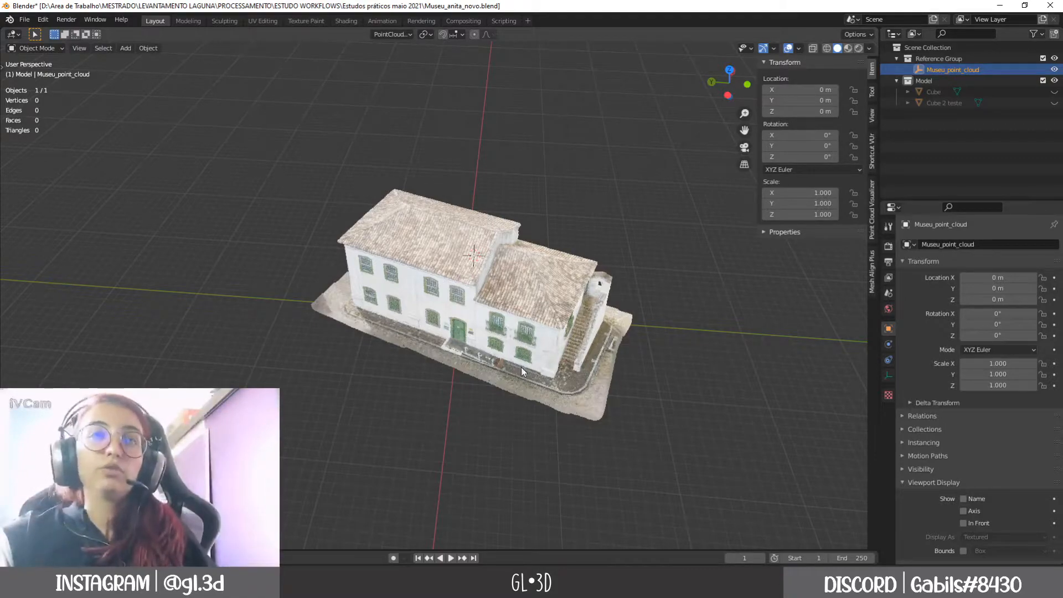
Step: Rotate Museu_point_cloud about the PointCloud orientation's Z axis in Top Orthographic view to about 22.7° on Z, aligning the building with the Y axis
{"action": "left_click", "coordinate": [729, 71]}
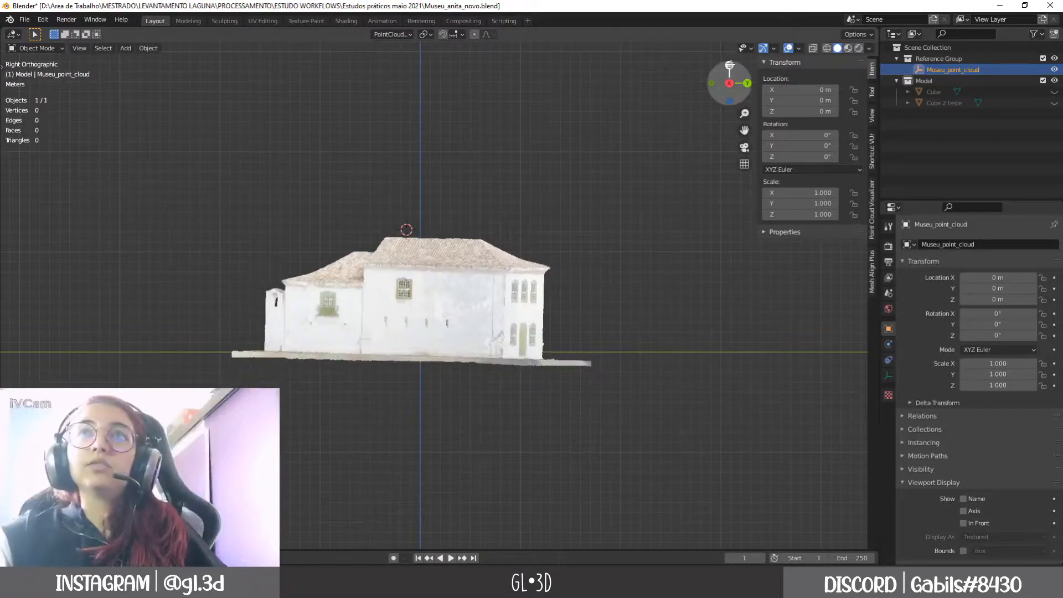
{"action": "left_click", "coordinate": [730, 65]}
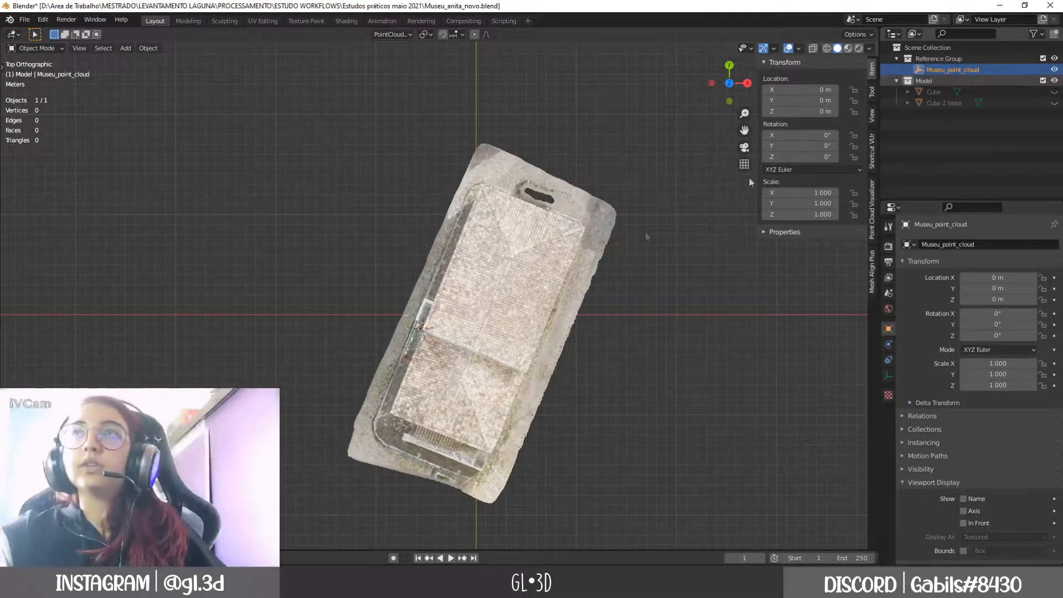
{"action": "key", "text": "r"}
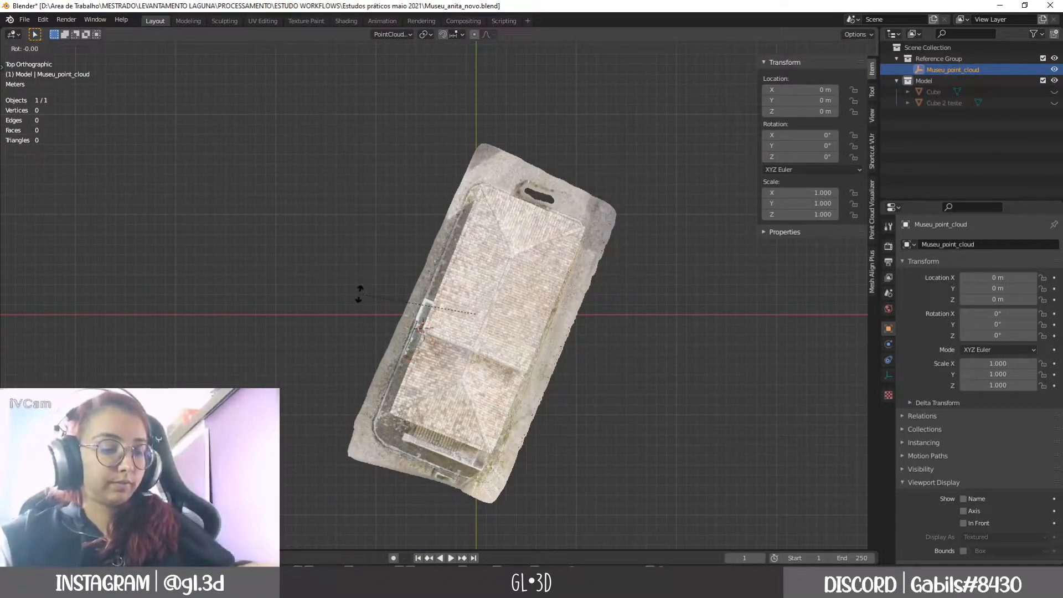
{"action": "key", "text": "shift+z"}
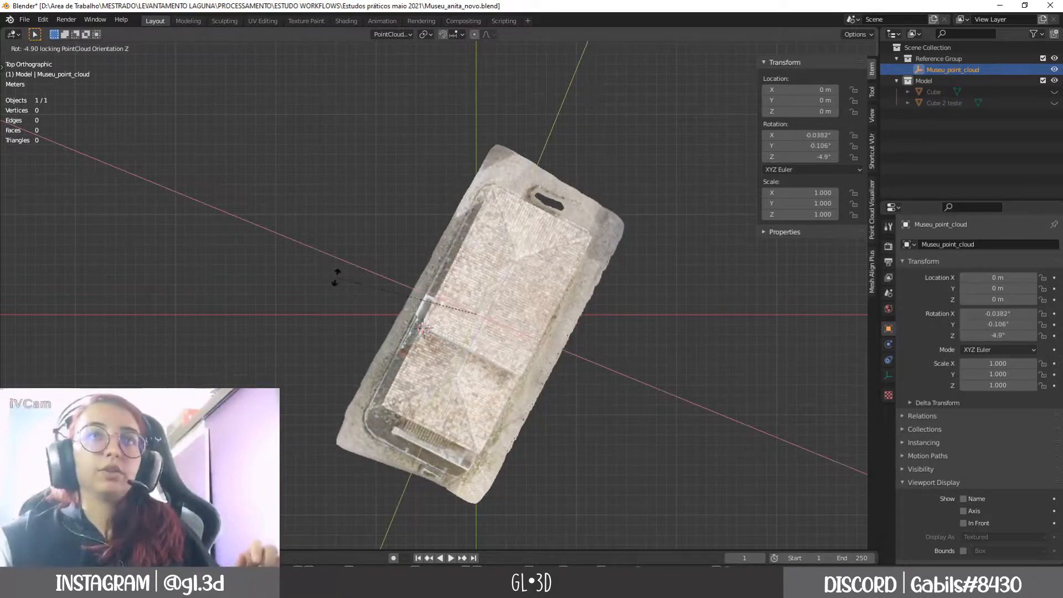
{"action": "left_click", "coordinate": [371, 336]}
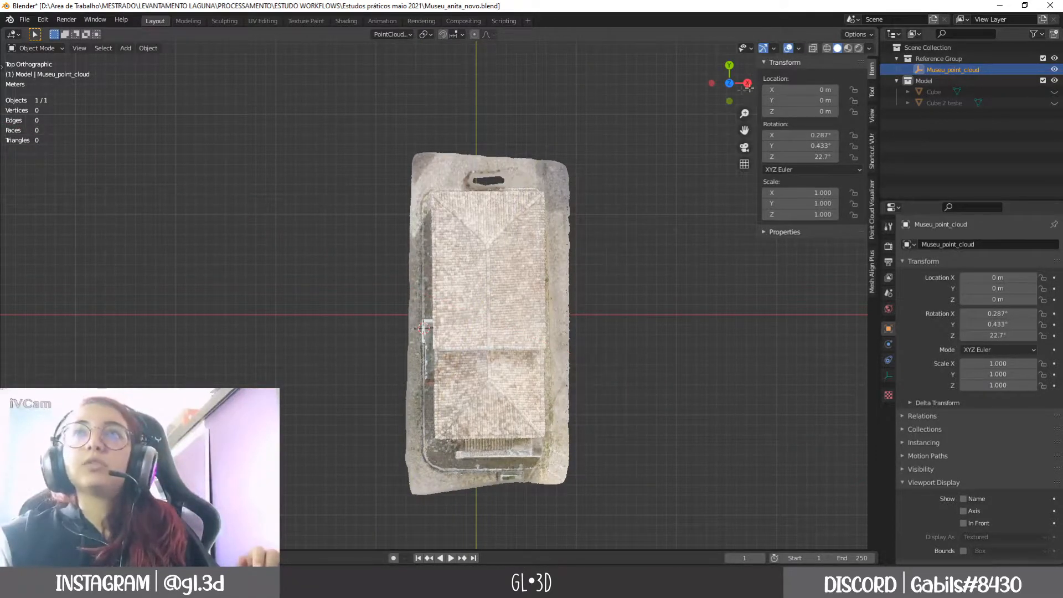
Step: Try to level Museu_point_cloud by rotating it in Right Orthographic view
{"action": "left_click", "coordinate": [747, 84]}
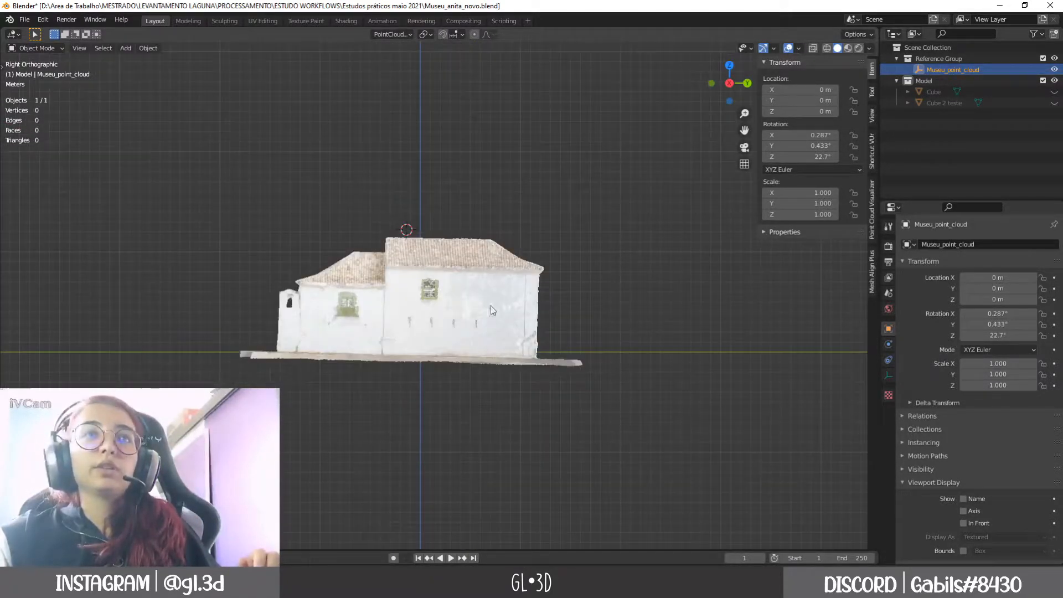
{"action": "key", "text": "r"}
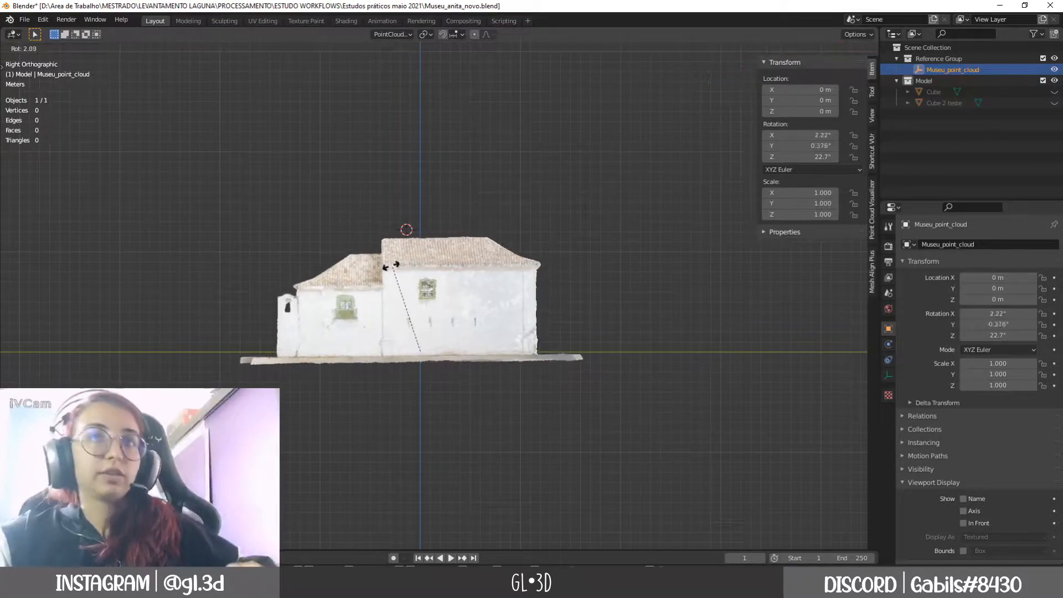
{"action": "left_click", "coordinate": [401, 356]}
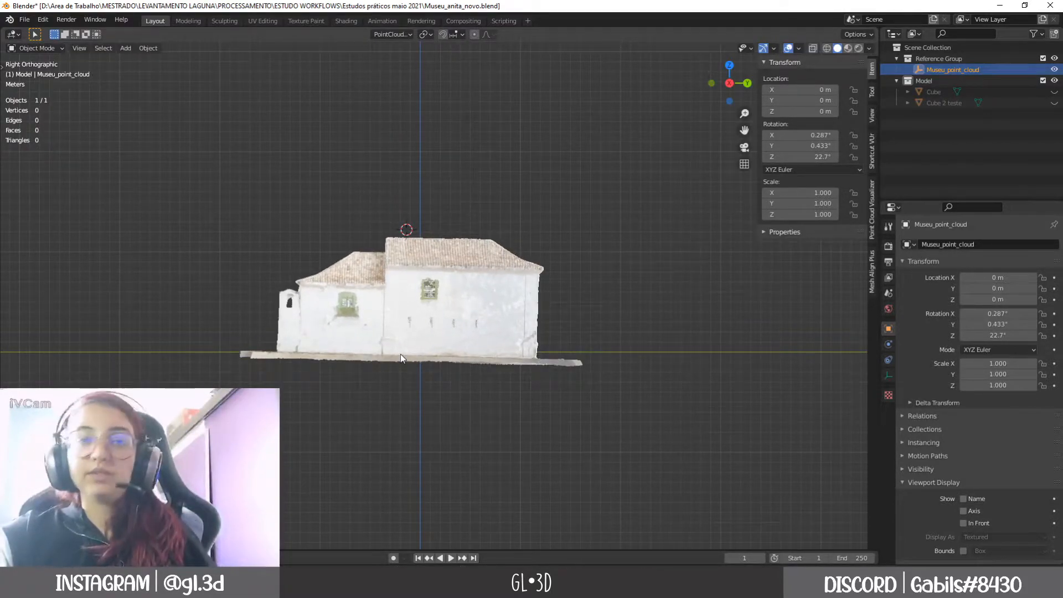
Step: Examine the realigned museum point cloud in perspective, looking at its main facade and roofs up close
{"action": "middle_click_drag", "start_coordinate": [402, 358], "coordinate": [500, 355]}
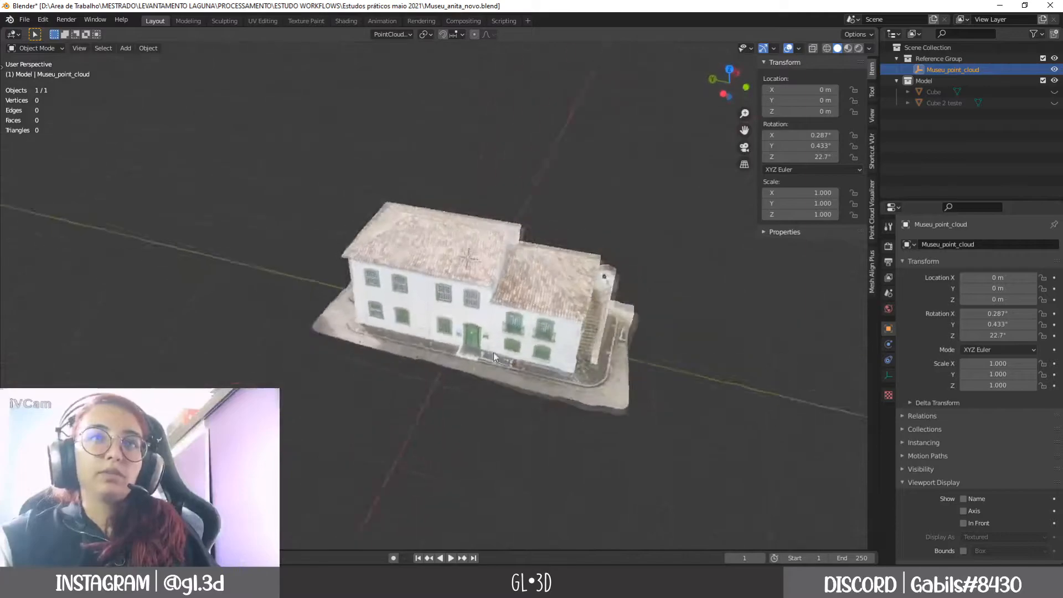
{"action": "middle_click_drag", "start_coordinate": [454, 321], "coordinate": [502, 349]}
{"action": "scroll", "coordinate": [517, 343], "scroll_direction": "up", "scroll_amount": 2}
{"action": "scroll", "coordinate": [518, 343], "scroll_direction": "up", "scroll_amount": 2}
{"action": "scroll", "coordinate": [513, 303], "scroll_direction": "up", "scroll_amount": 1}
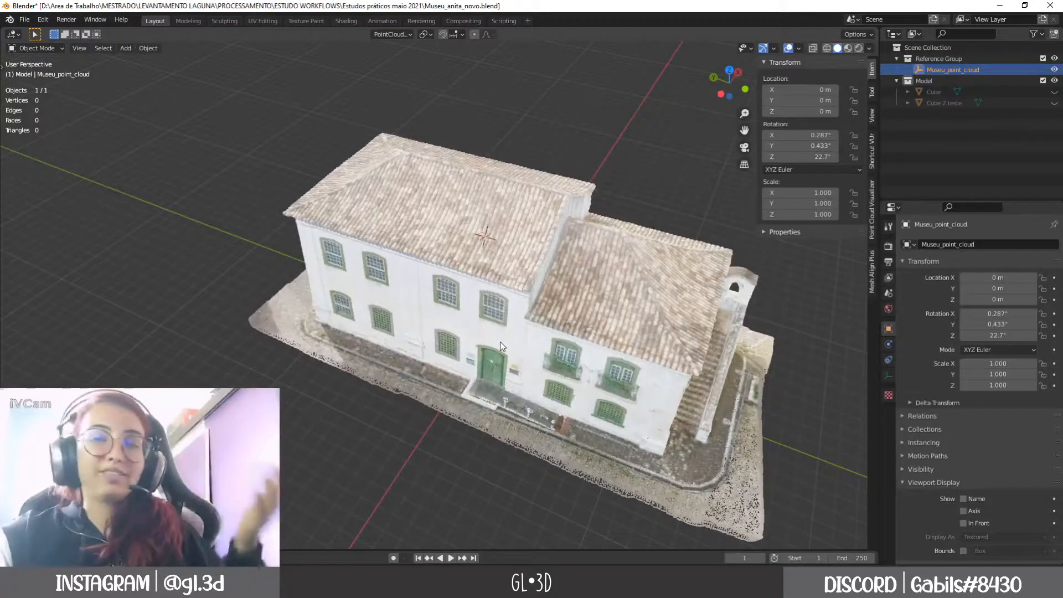
{"action": "scroll", "coordinate": [500, 341], "scroll_direction": "down", "scroll_amount": 2}
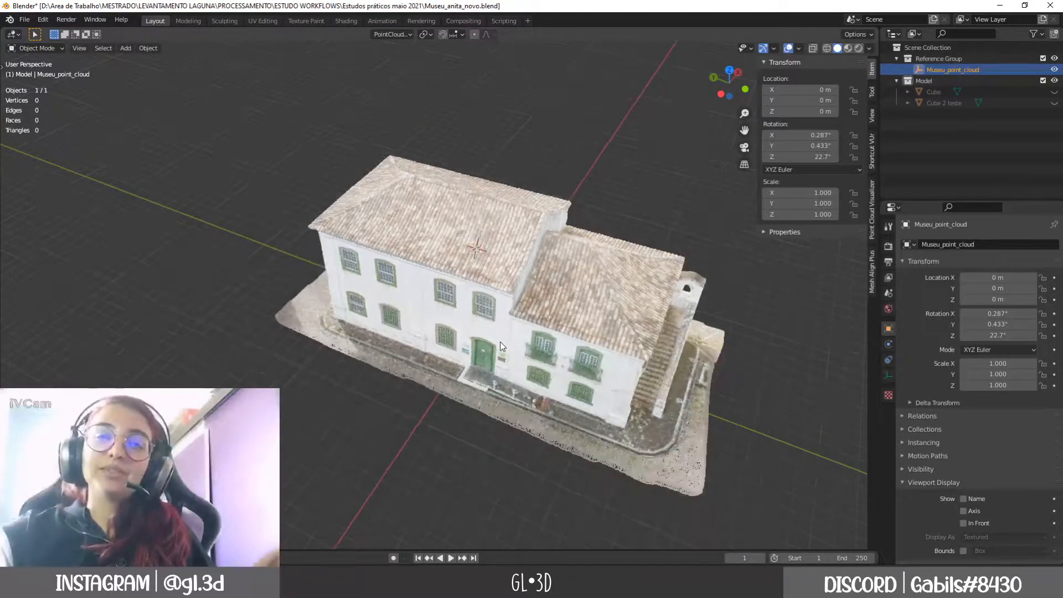
{"action": "middle_click_drag", "start_coordinate": [500, 341], "coordinate": [384, 256]}
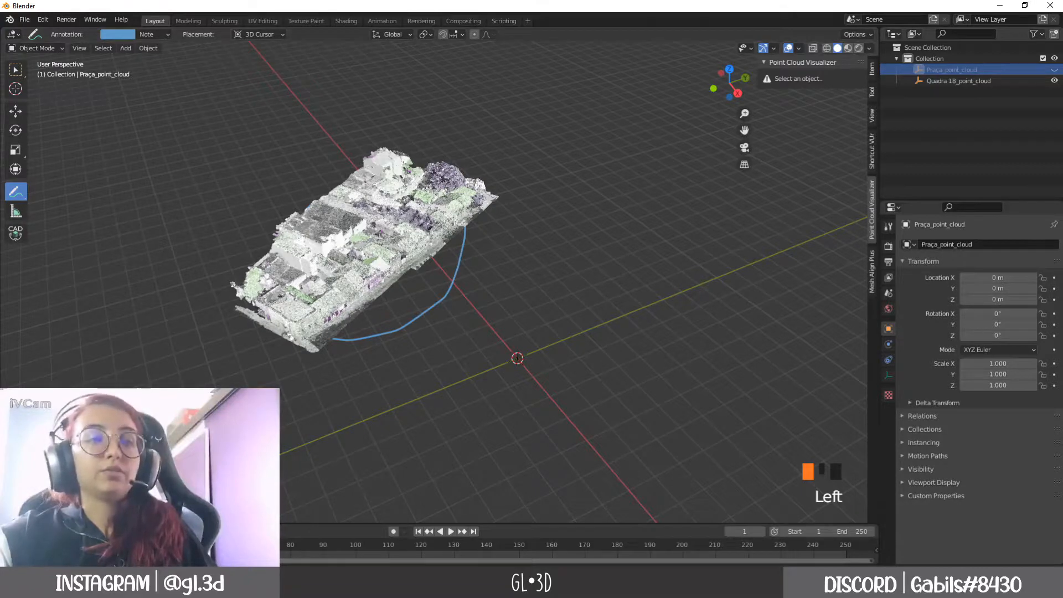
Step: Switch back to the Quadra 18 scene, erase the blue annotation curve with the annotation eraser and return to the select tool
{"action": "left_click", "coordinate": [15, 192]}
{"action": "left_click", "coordinate": [85, 266]}
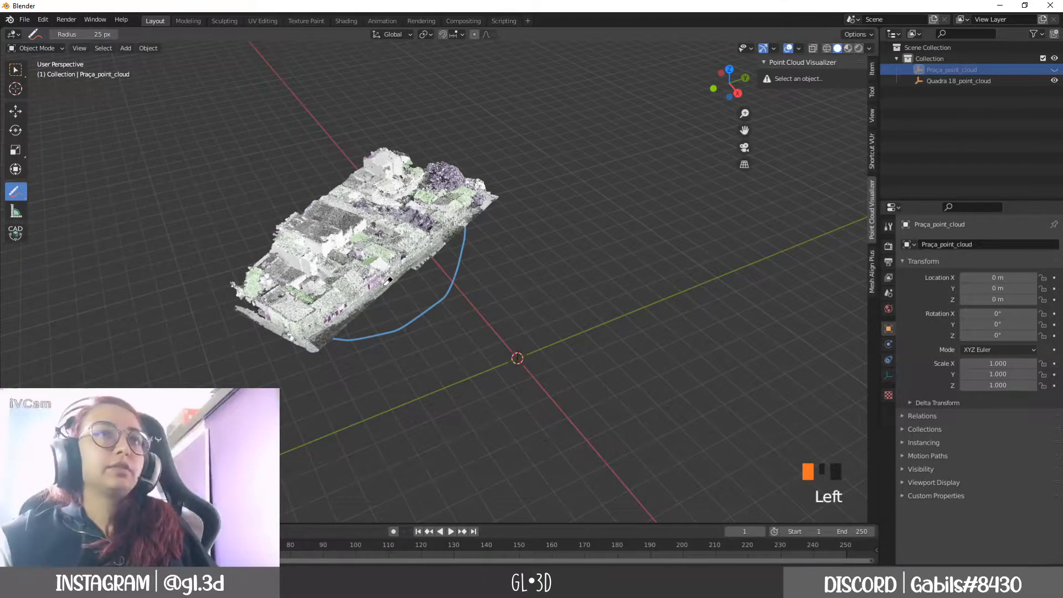
{"action": "scroll", "coordinate": [383, 286], "scroll_direction": "down", "scroll_amount": 2}
{"action": "mouse_move", "coordinate": [337, 307]}
{"action": "left_mouse_down"}
{"action": "mouse_move", "coordinate": [399, 320]}
{"action": "mouse_move", "coordinate": [453, 260]}
{"action": "mouse_move", "coordinate": [414, 242]}
{"action": "left_mouse_up"}
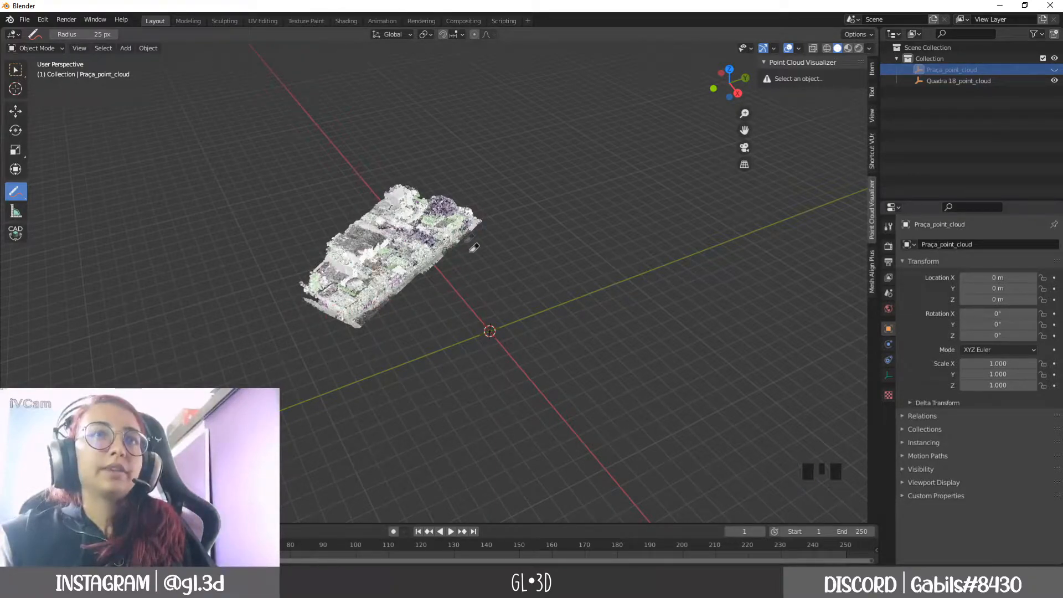
{"action": "left_click", "coordinate": [25, 71]}
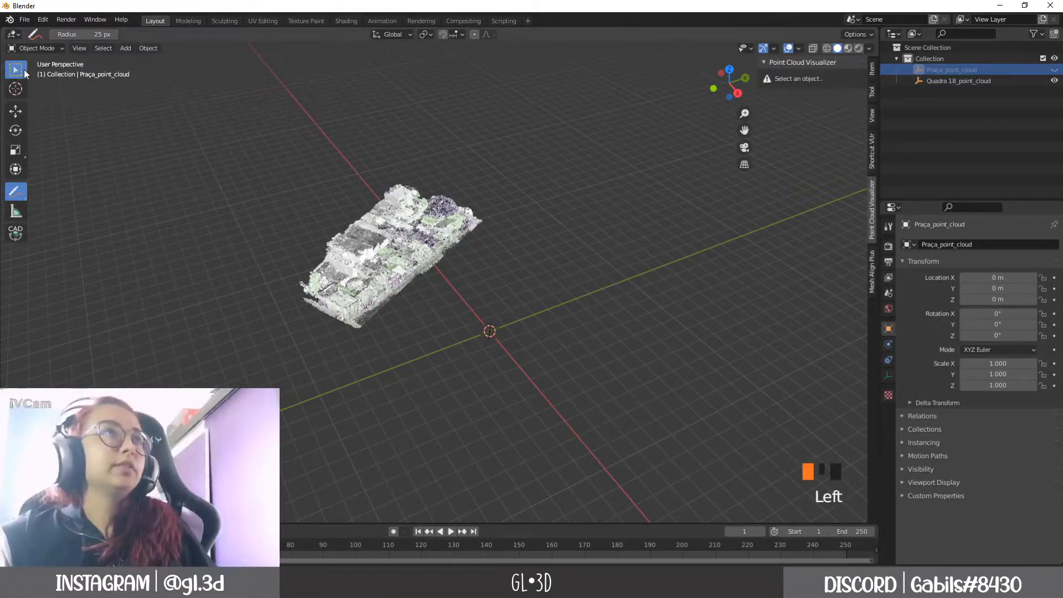
{"action": "scroll", "coordinate": [396, 288], "scroll_direction": "up", "scroll_amount": 5}
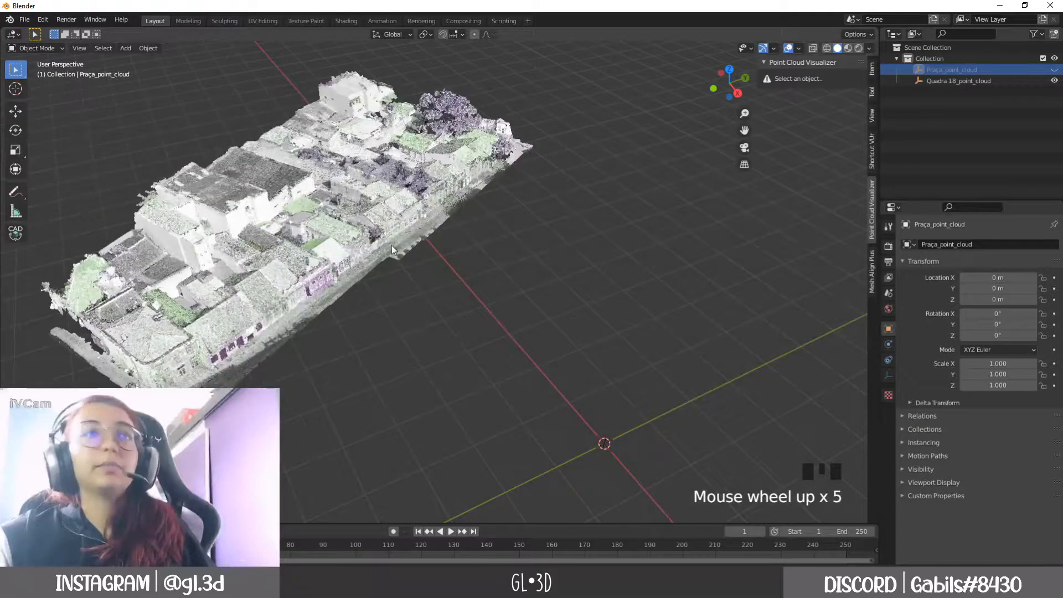
{"action": "right_click", "coordinate": [402, 295]}
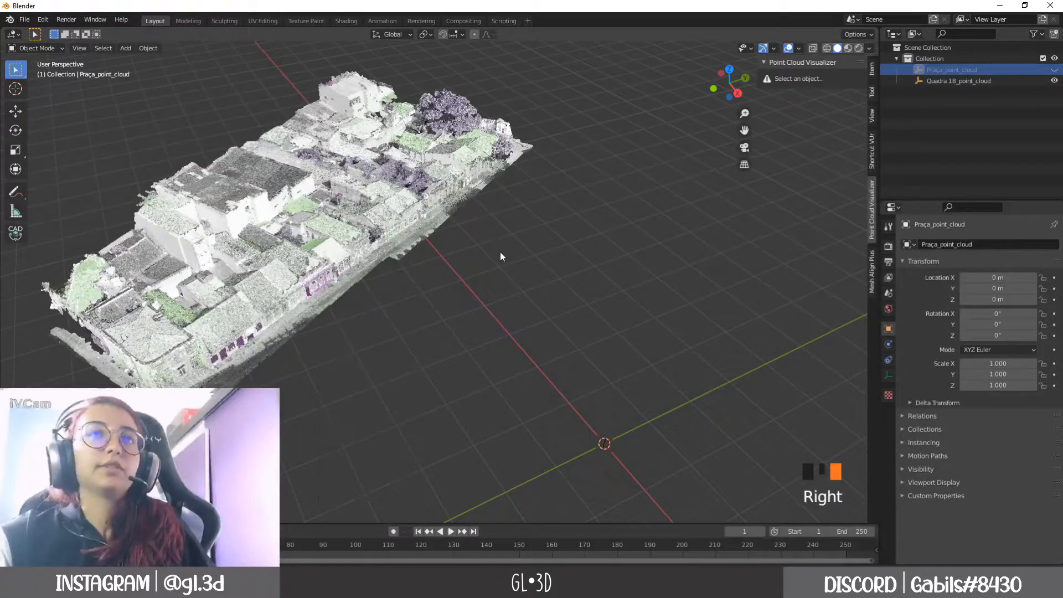
{"action": "left_click", "coordinate": [461, 240]}
{"action": "mouse_move", "coordinate": [461, 240]}
{"action": "middle_mouse_down"}
{"action": "mouse_move", "coordinate": [394, 194]}
{"action": "mouse_move", "coordinate": [463, 251]}
{"action": "middle_mouse_up"}
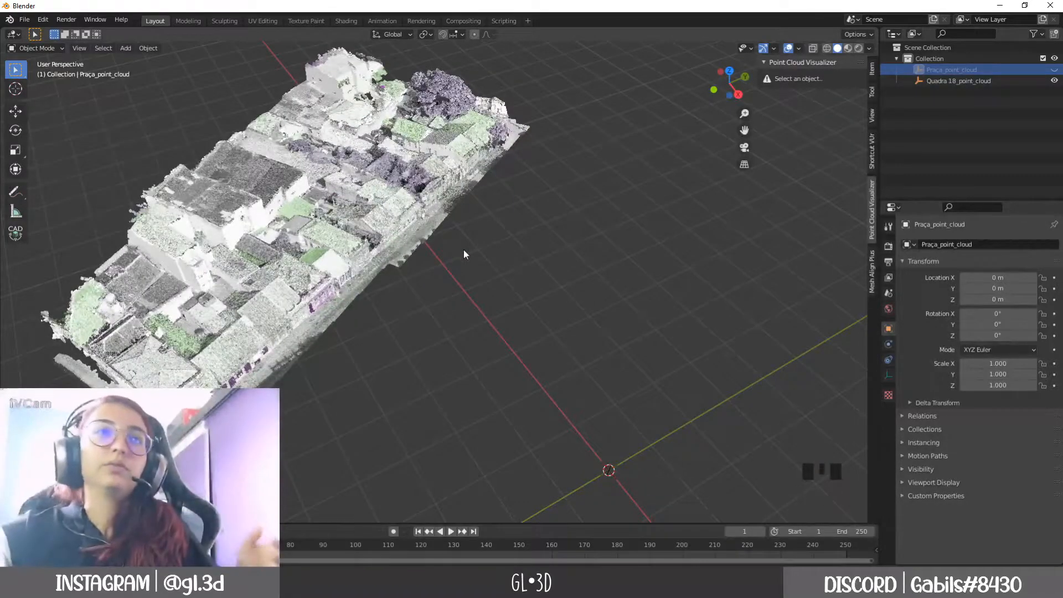
{"action": "scroll", "coordinate": [464, 252], "scroll_direction": "down", "scroll_amount": 2}
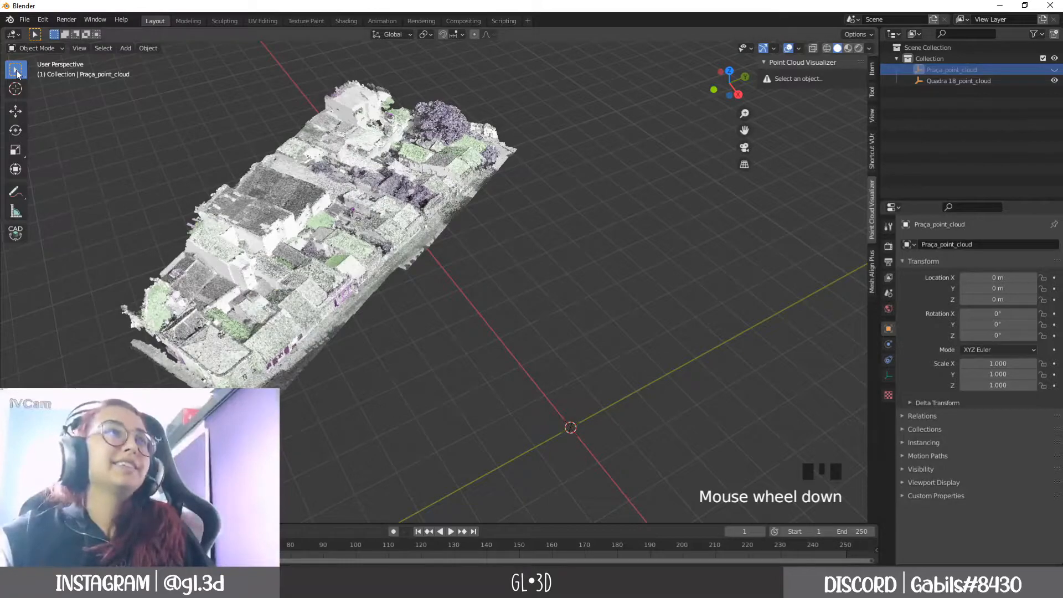
Step: Examine the Quadra 18 point cloud in perspective and inspect the roofs along the street up close in Top Orthographic view
{"action": "left_click", "coordinate": [524, 339]}
{"action": "middle_click_drag", "start_coordinate": [418, 346], "coordinate": [362, 367]}
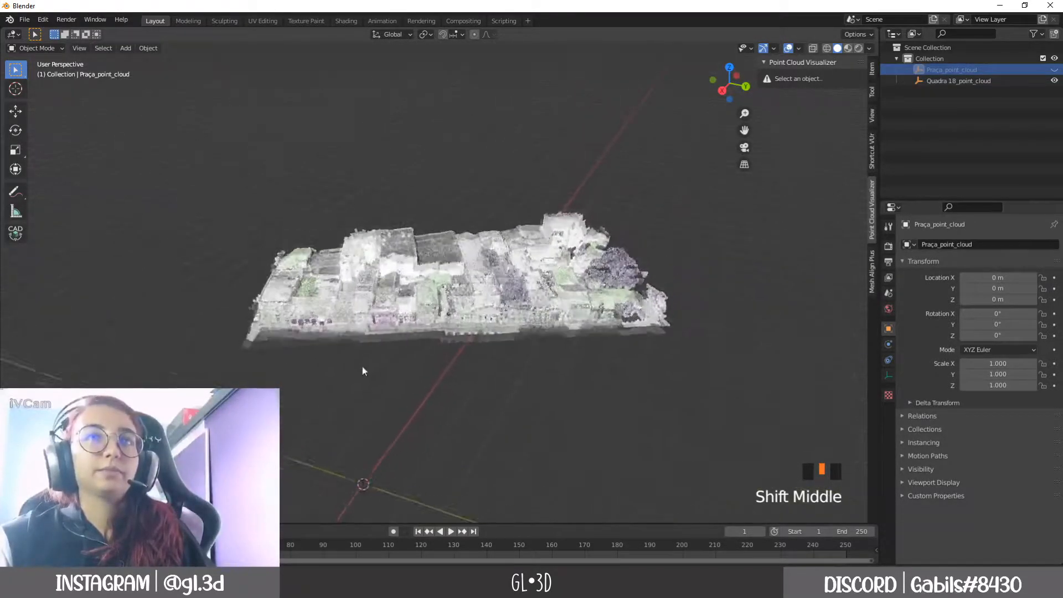
{"action": "scroll", "coordinate": [364, 349], "scroll_direction": "up", "scroll_amount": 3}
{"action": "mouse_move", "coordinate": [428, 447]}
{"action": "middle_mouse_down"}
{"action": "mouse_move", "coordinate": [463, 457]}
{"action": "mouse_move", "coordinate": [426, 416]}
{"action": "mouse_move", "coordinate": [446, 437]}
{"action": "middle_mouse_up"}
{"action": "middle_click_drag", "start_coordinate": [446, 437], "coordinate": [463, 367]}
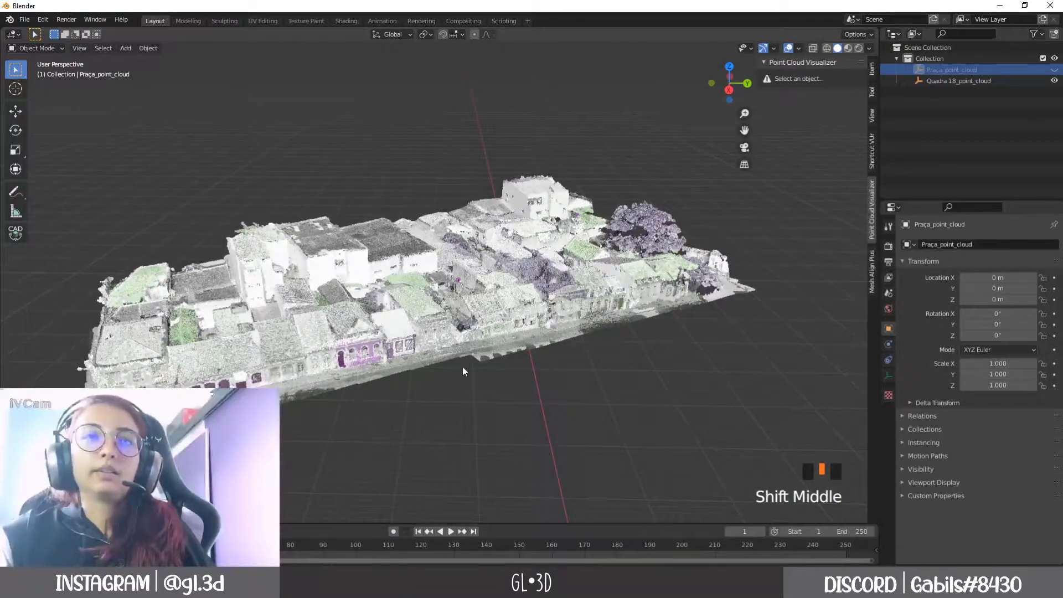
{"action": "scroll", "coordinate": [463, 367], "scroll_direction": "up", "scroll_amount": 1}
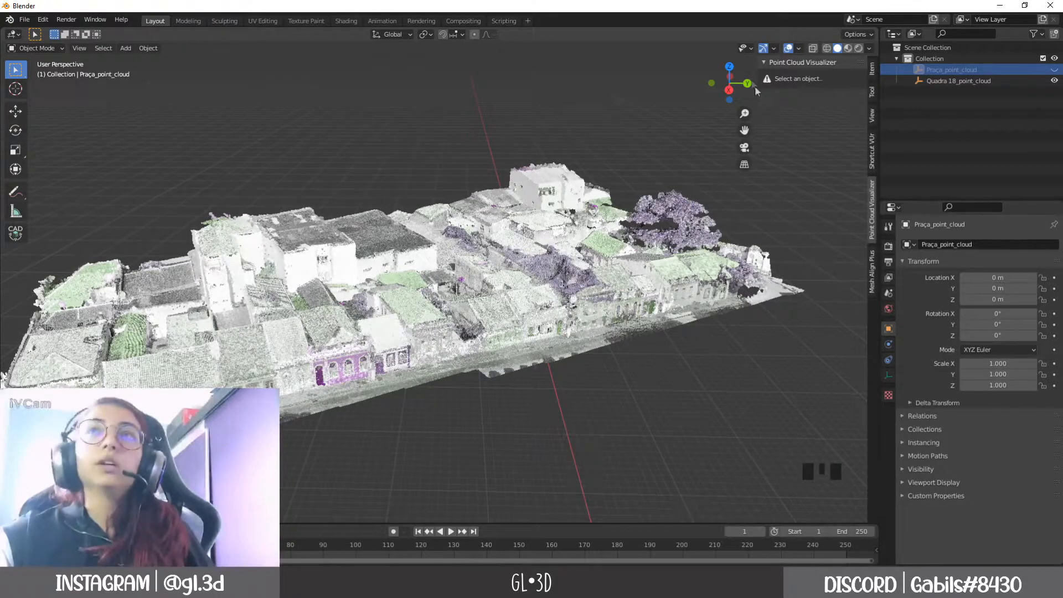
{"action": "left_click", "coordinate": [731, 65]}
{"action": "scroll", "coordinate": [531, 270], "scroll_direction": "down", "scroll_amount": 1}
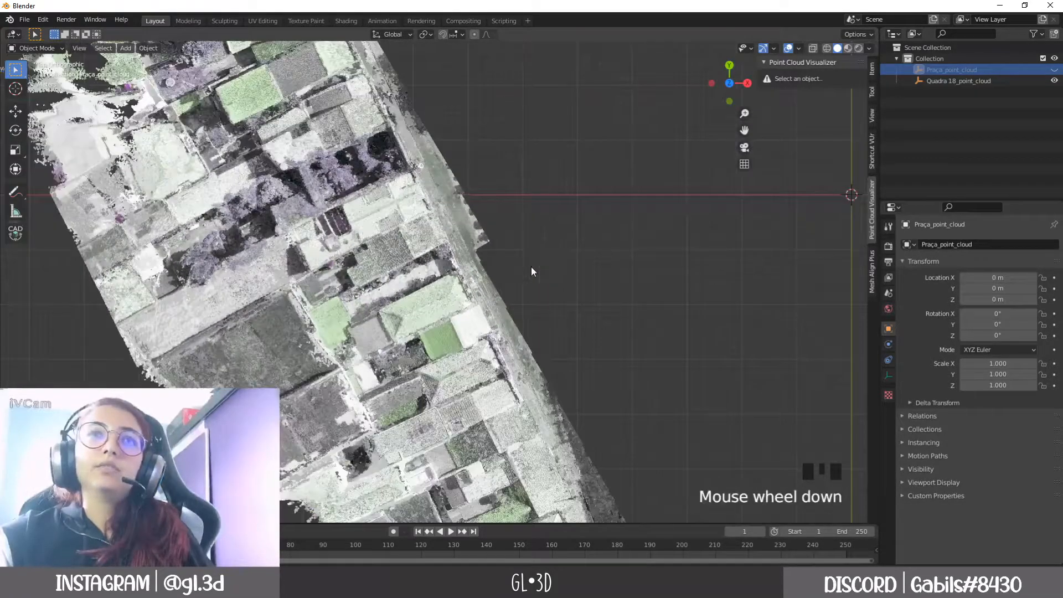
{"action": "middle_click_drag", "start_coordinate": [530, 267], "coordinate": [560, 354], "text": "shift"}
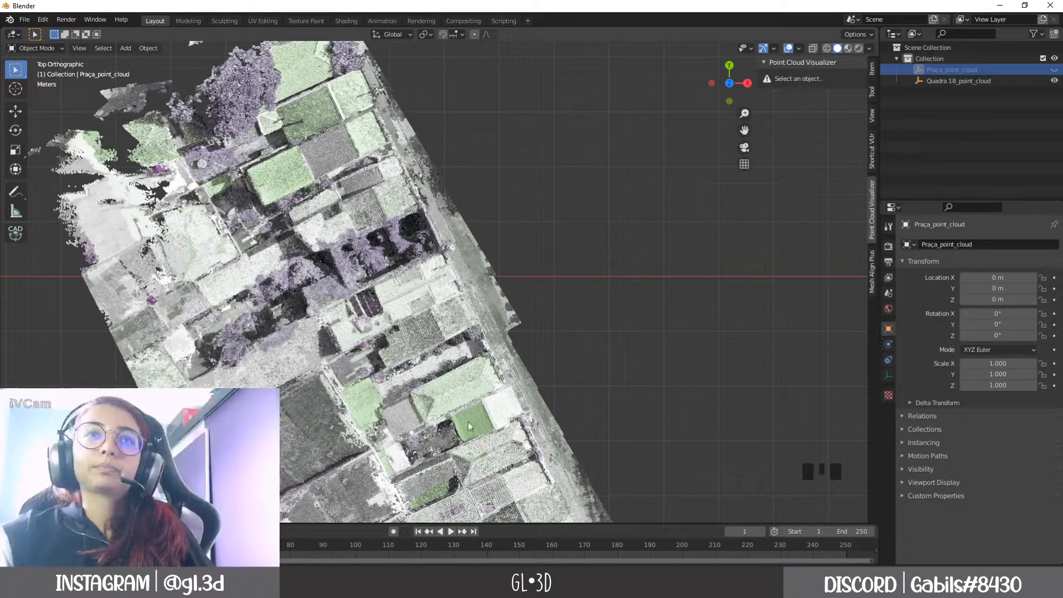
{"action": "scroll", "coordinate": [480, 396], "scroll_direction": "up", "scroll_amount": 5}
{"action": "middle_click_drag", "start_coordinate": [480, 396], "coordinate": [476, 226], "text": "shift"}
{"action": "scroll", "coordinate": [515, 354], "scroll_direction": "up", "scroll_amount": 2}
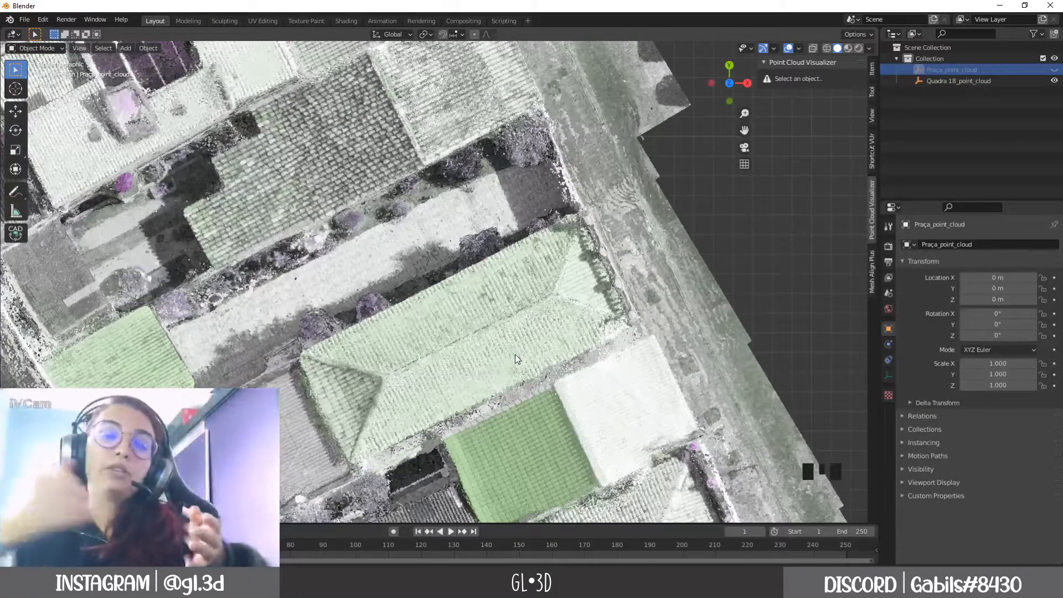
{"action": "middle_click_drag", "start_coordinate": [515, 355], "coordinate": [431, 299], "text": "shift"}
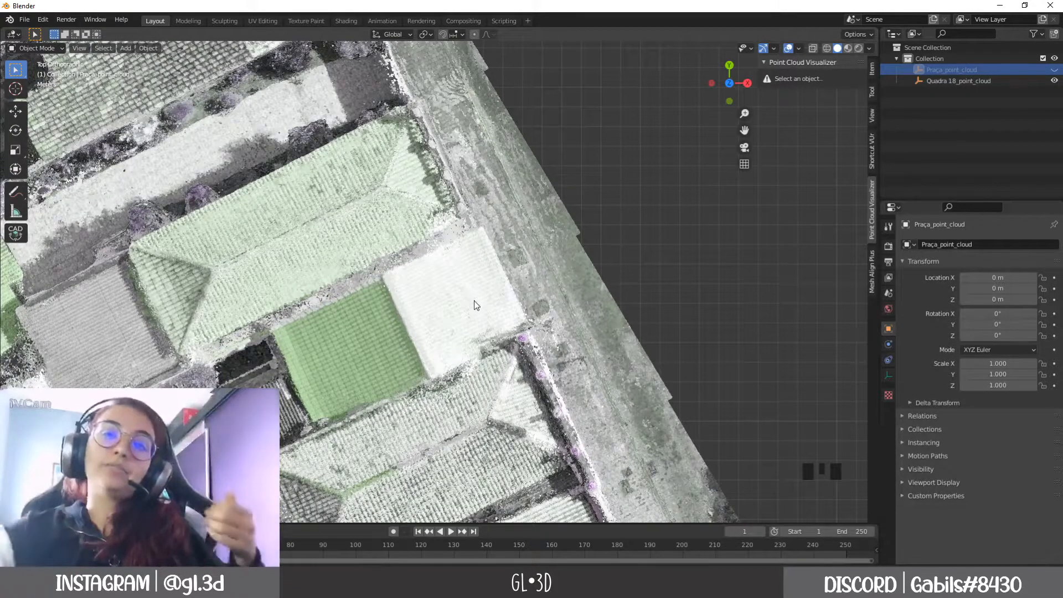
Step: Place the 3D cursor beside the street across from the white roof, add a mesh cube there and set the viewport shading colour to Random
{"action": "right_click", "coordinate": [627, 206], "text": "shift"}
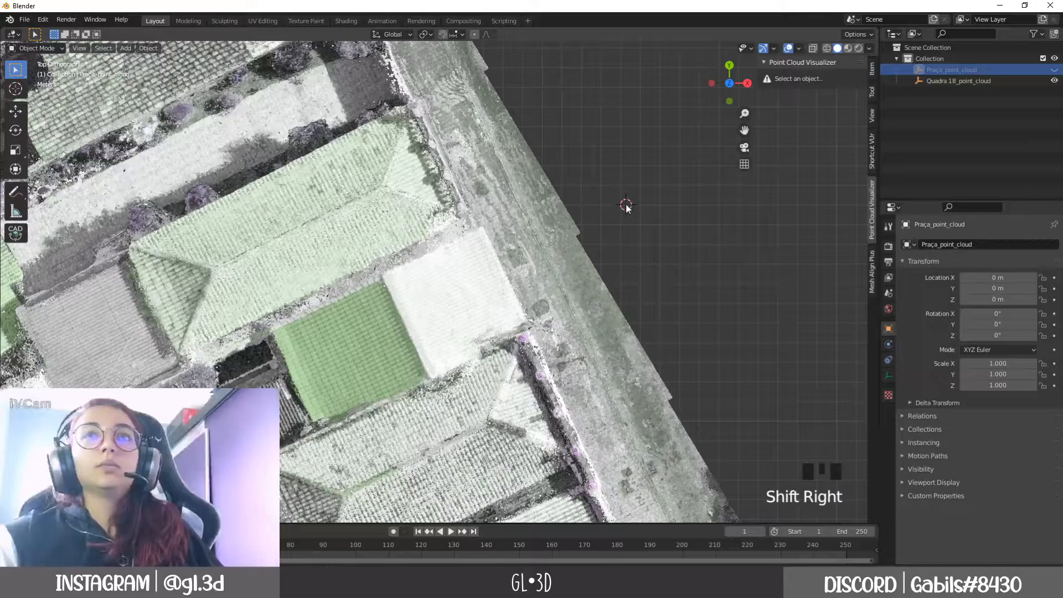
{"action": "key", "text": "shift+a"}
{"action": "mouse_move", "coordinate": [619, 239]}
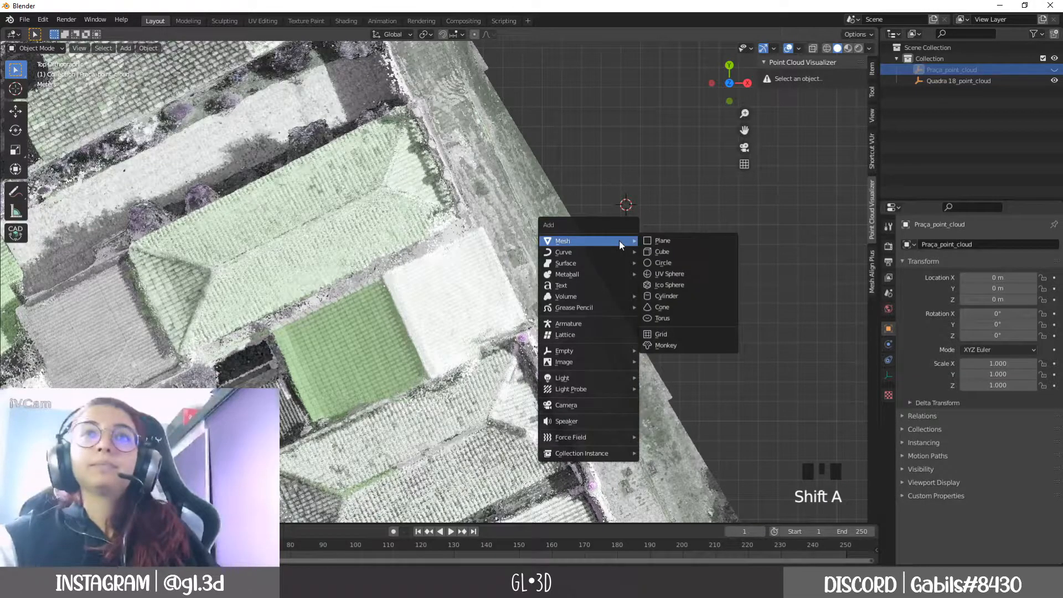
{"action": "left_click", "coordinate": [670, 250]}
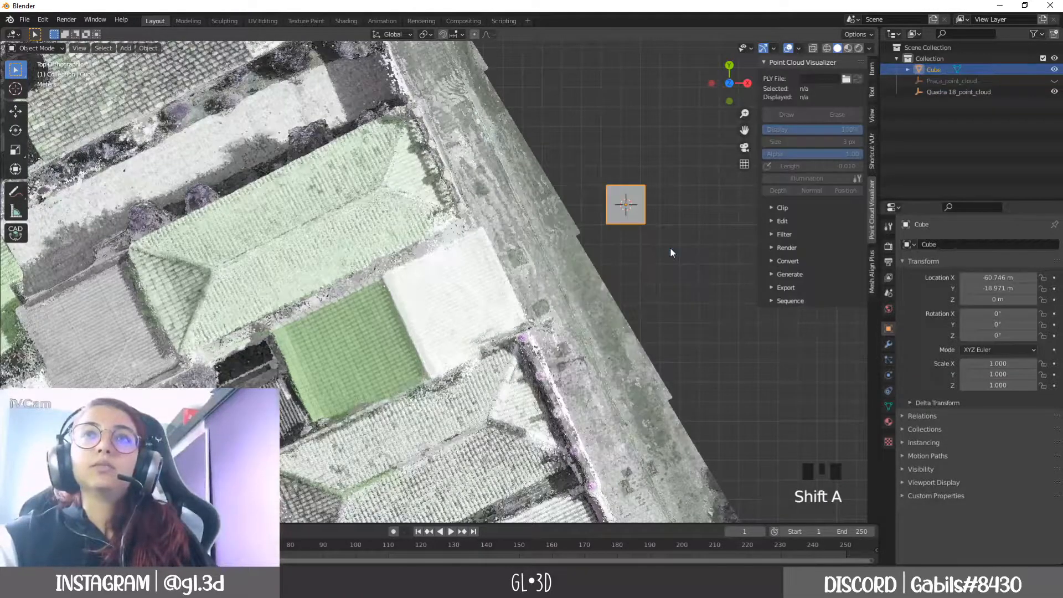
{"action": "left_click", "coordinate": [870, 48]}
{"action": "left_click", "coordinate": [873, 201]}
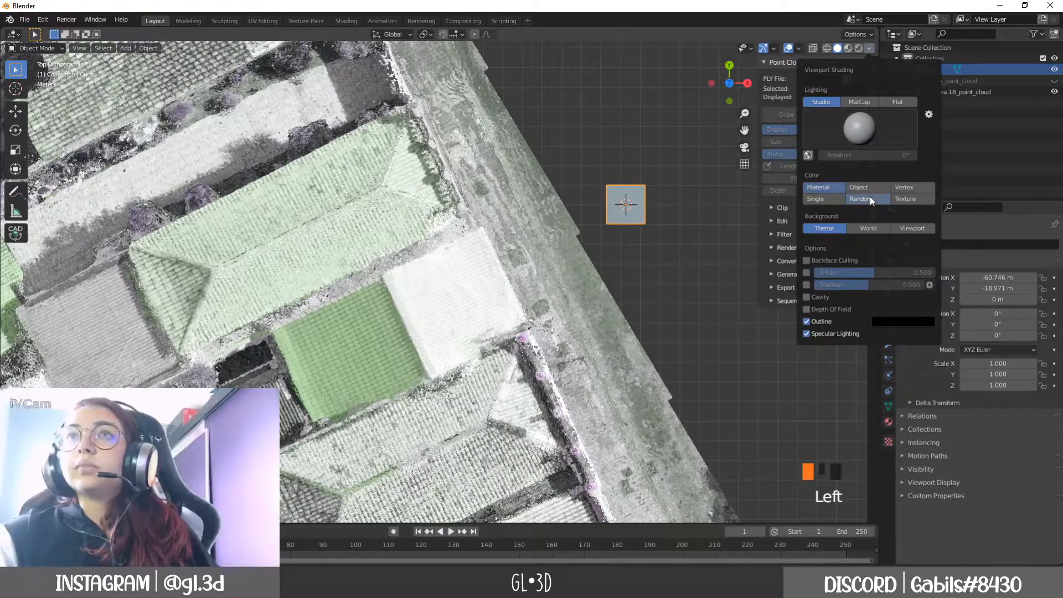
Step: Scale the cube uniformly to about 3.75, giving sides of about 7.5 m
{"action": "key", "text": "s"}
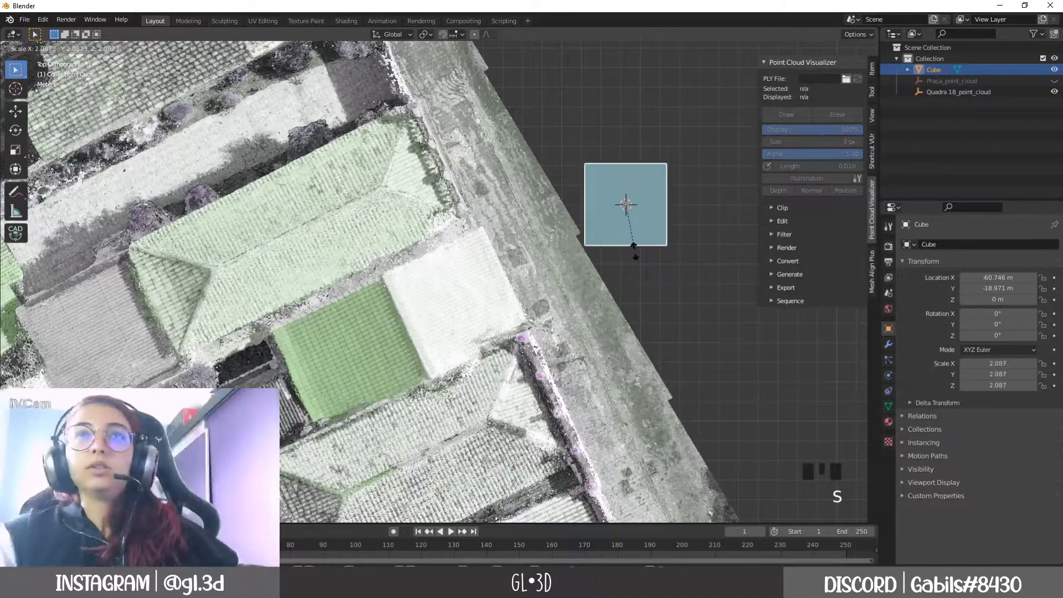
{"action": "left_click", "coordinate": [700, 344]}
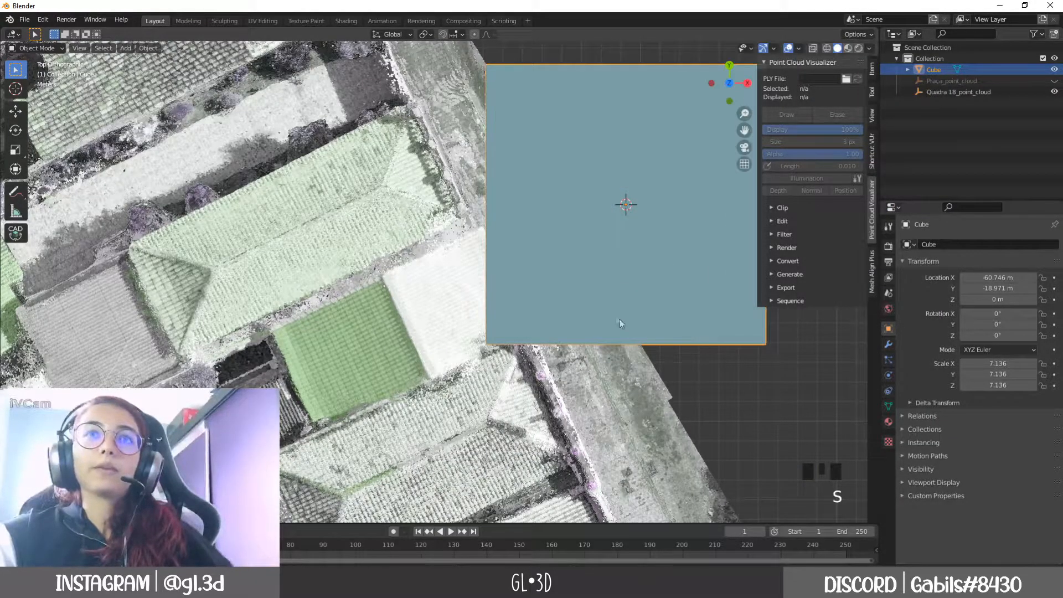
{"action": "key", "text": "s"}
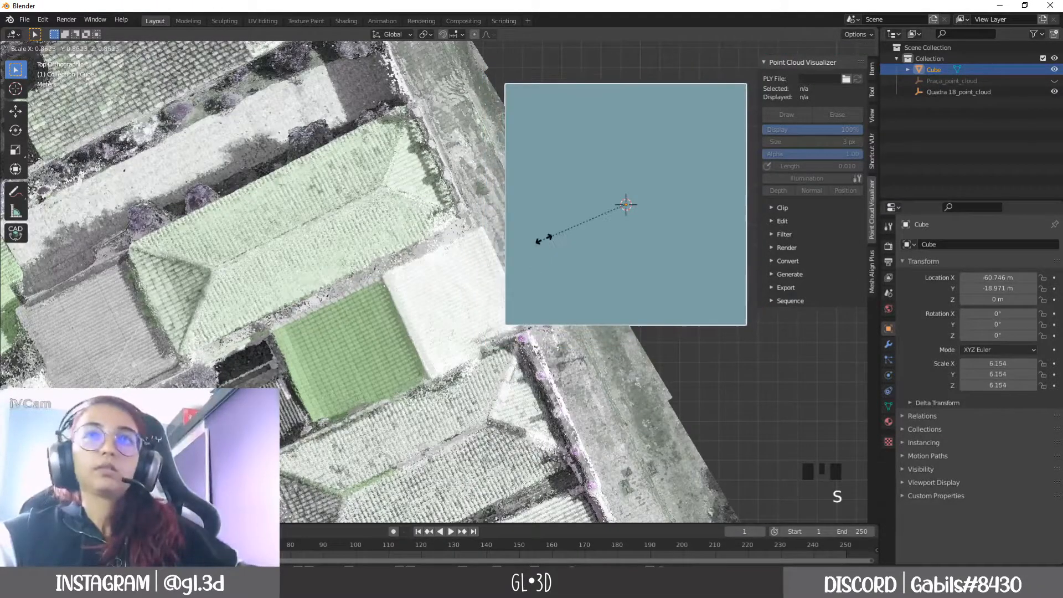
{"action": "left_click", "coordinate": [600, 232]}
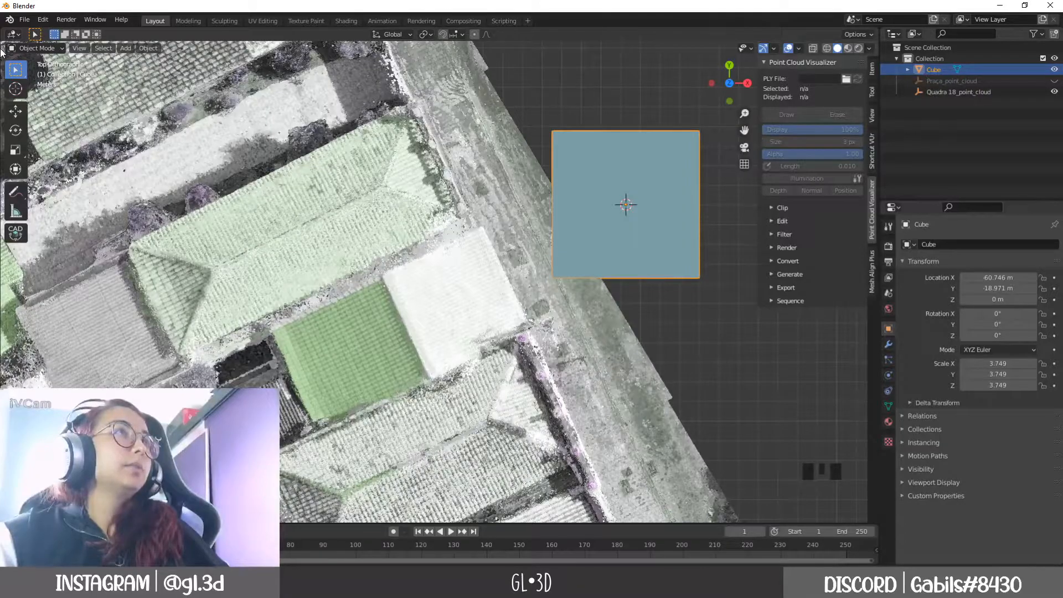
Step: Split the 3D viewport vertically into two, hide the new view's sidebar and orbit it to a perspective view of the cube and purple facade
{"action": "left_click_drag", "start_coordinate": [2, 25], "coordinate": [346, 33]}
{"action": "left_click", "coordinate": [272, 372]}
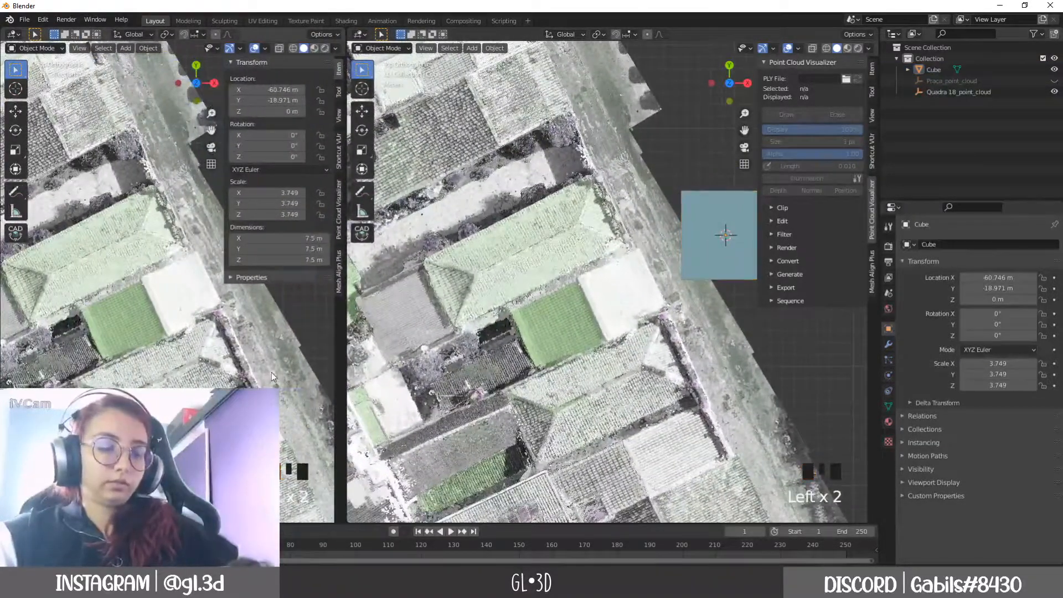
{"action": "key", "text": "n"}
{"action": "middle_click_drag", "start_coordinate": [256, 367], "coordinate": [200, 256]}
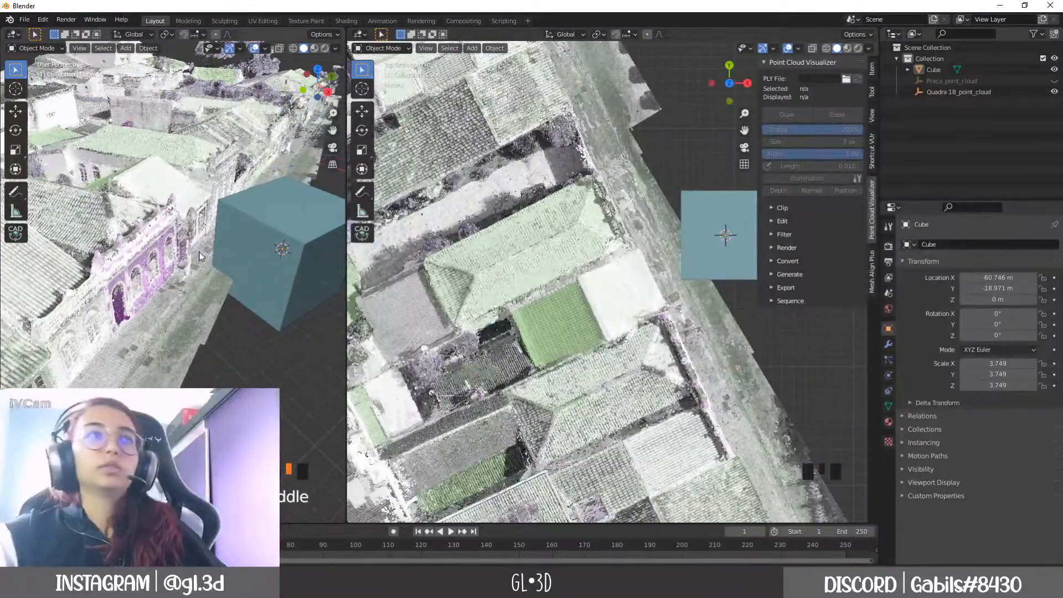
Step: Frame the cube and the white roof in the top-view viewport and hide its sidebar and toolbar
{"action": "middle_click_drag", "start_coordinate": [654, 281], "coordinate": [540, 297], "text": "shift"}
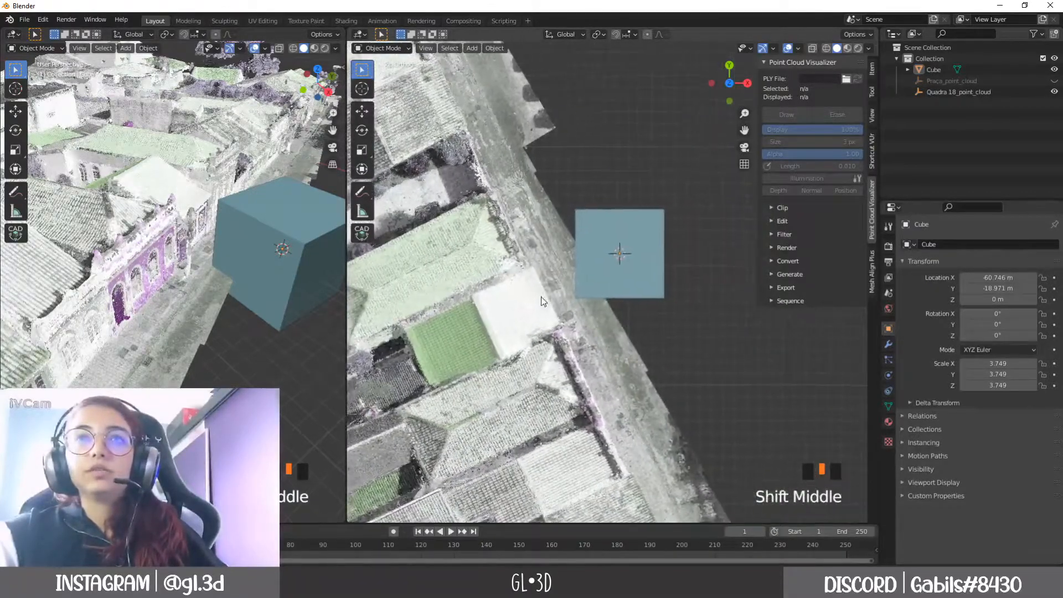
{"action": "scroll", "coordinate": [575, 244], "scroll_direction": "up", "scroll_amount": 2}
{"action": "scroll", "coordinate": [575, 245], "scroll_direction": "up", "scroll_amount": 1}
{"action": "key", "text": "b"}
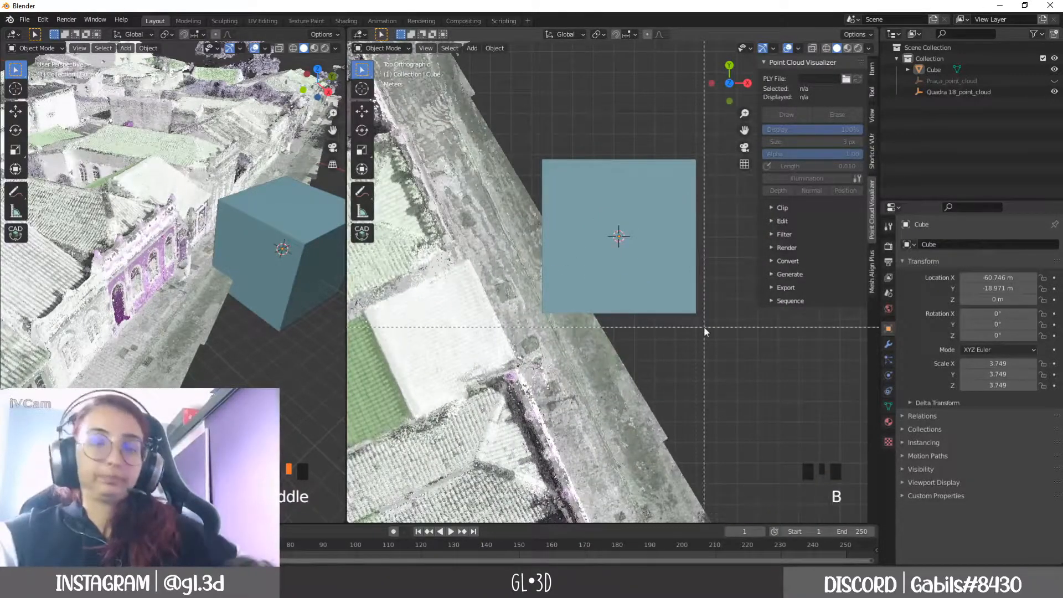
{"action": "key", "text": "n"}
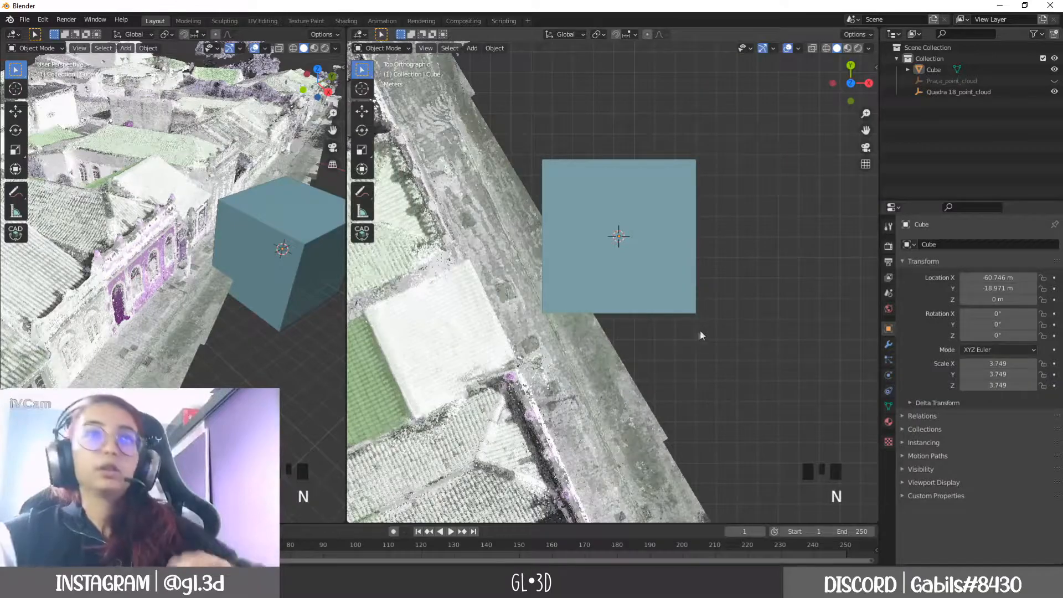
{"action": "key", "text": "t"}
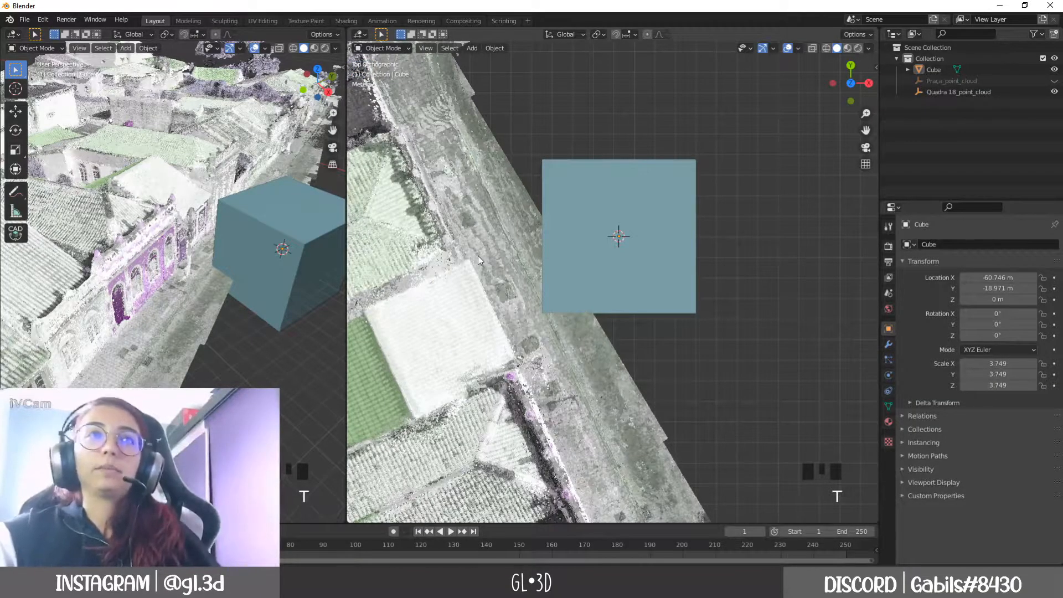
Step: Move the cube in top view to about X -67.08 m, Y -24.07 m, putting its lower-left corner on the white roof's lower corner
{"action": "scroll", "coordinate": [477, 256], "scroll_direction": "up", "scroll_amount": 1}
{"action": "middle_click_drag", "start_coordinate": [465, 279], "coordinate": [700, 282], "text": "shift"}
{"action": "left_click", "coordinate": [792, 280]}
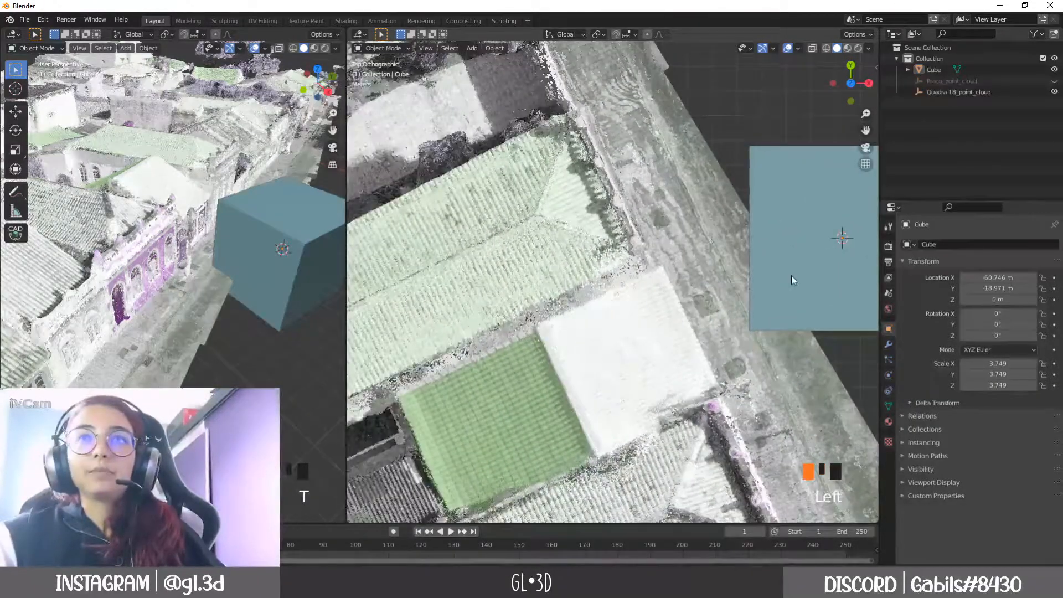
{"action": "middle_click_drag", "start_coordinate": [641, 349], "coordinate": [588, 277], "text": "shift"}
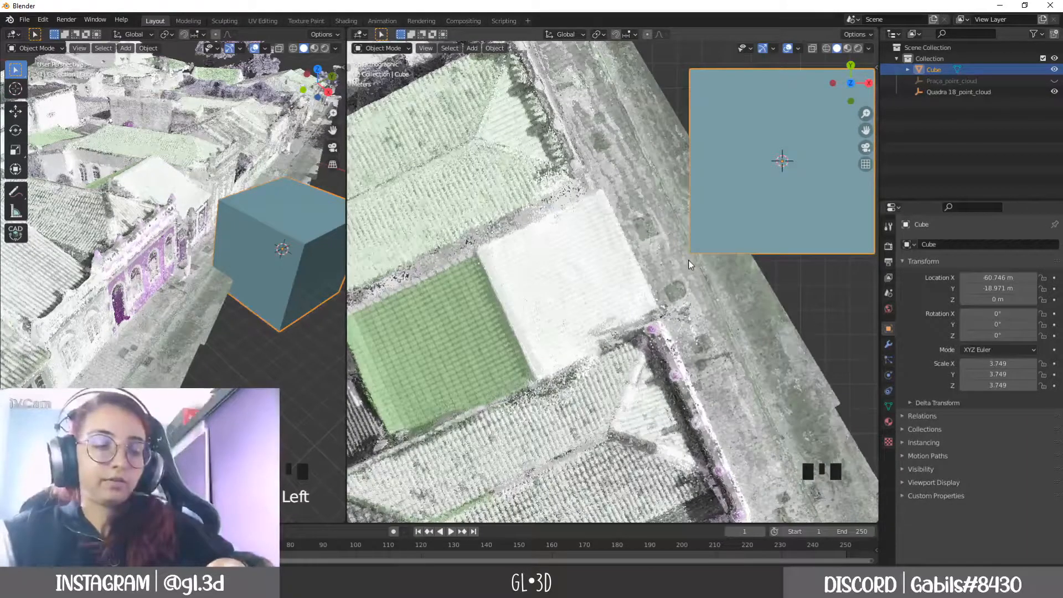
{"action": "key", "text": "g"}
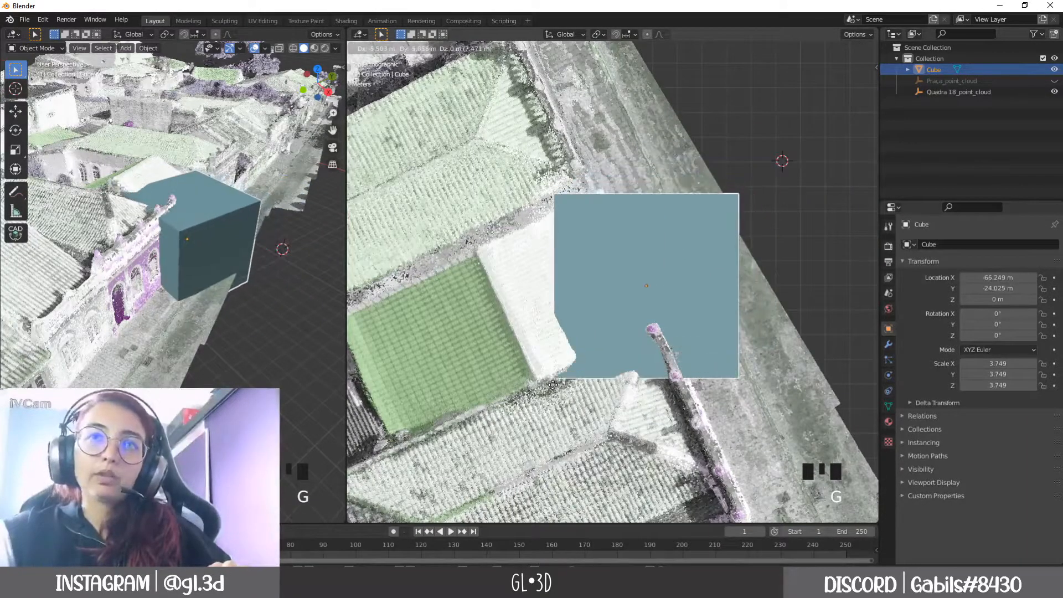
{"action": "left_click", "coordinate": [531, 384]}
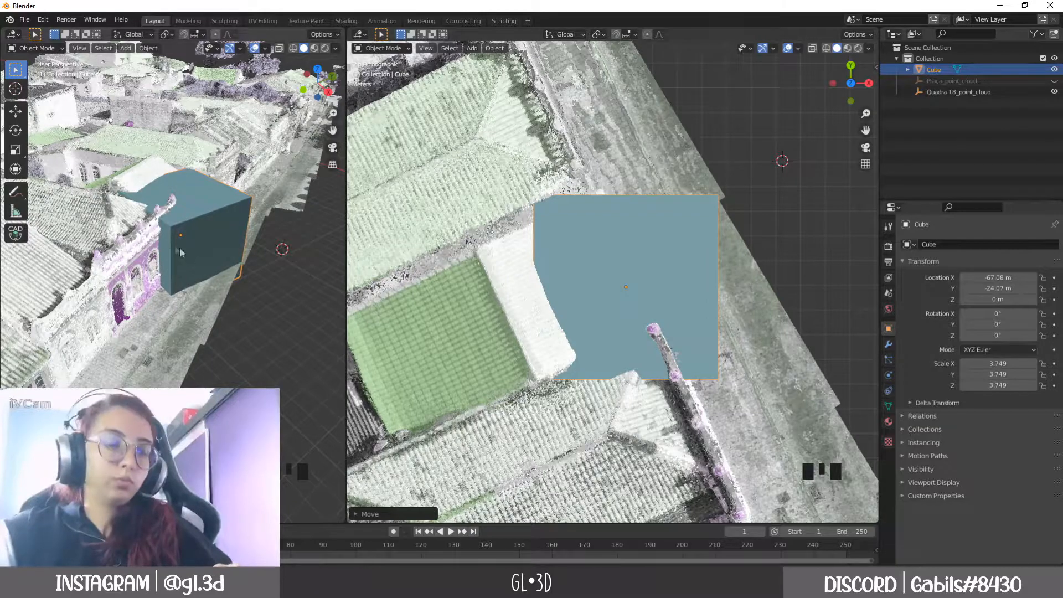
Step: Raise the cube along the Z axis to about 2.2 m
{"action": "key", "text": "g"}
{"action": "key", "text": "z"}
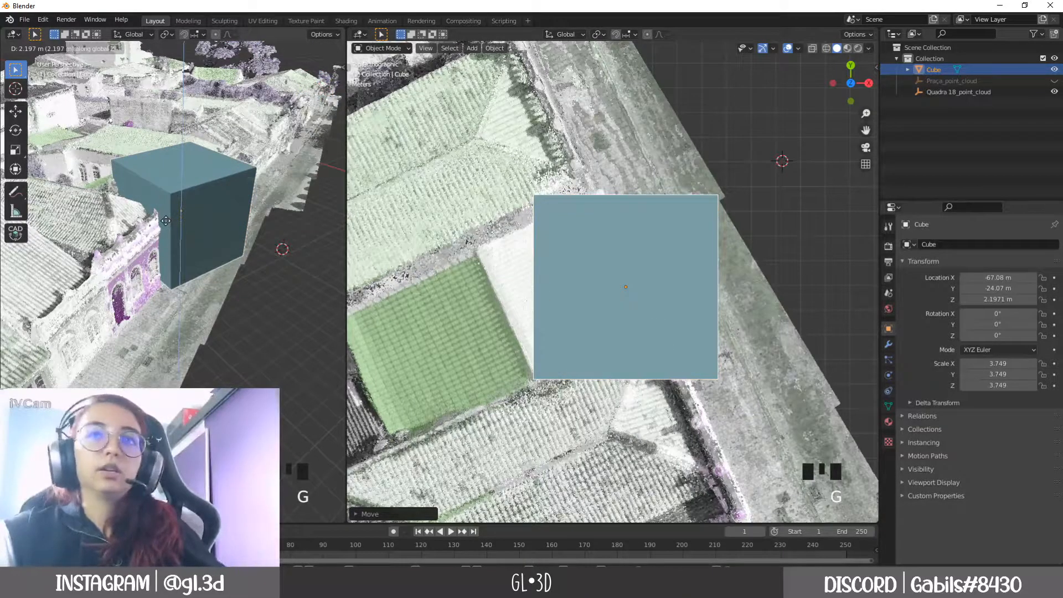
{"action": "left_click", "coordinate": [166, 221]}
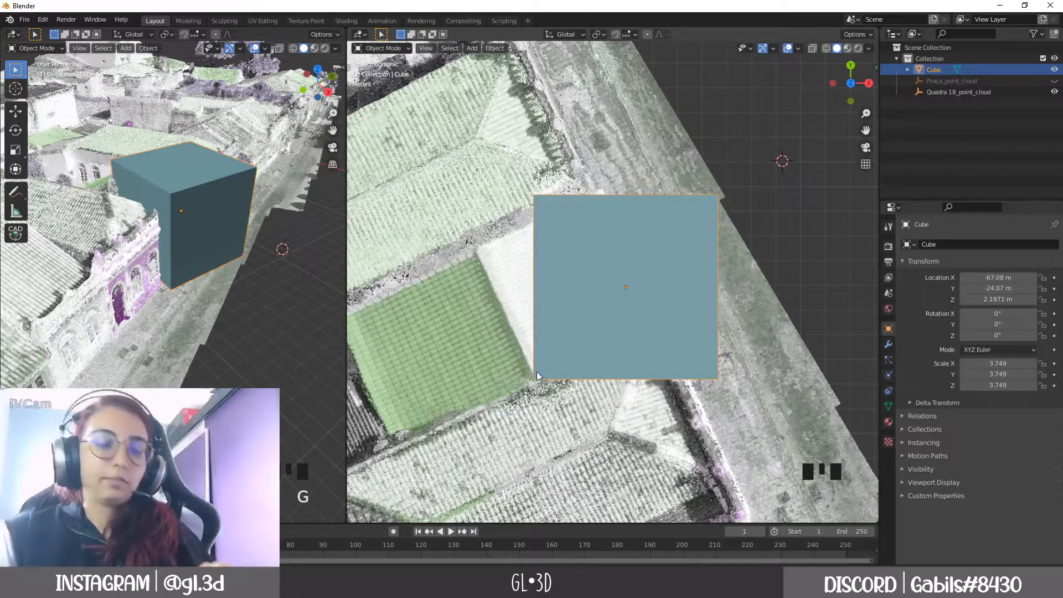
Step: Nudge the cube to about X -66.99 m, Y -24.18 m and mark the white roof's slanted edge against the cube with annotation strokes
{"action": "key", "text": "g"}
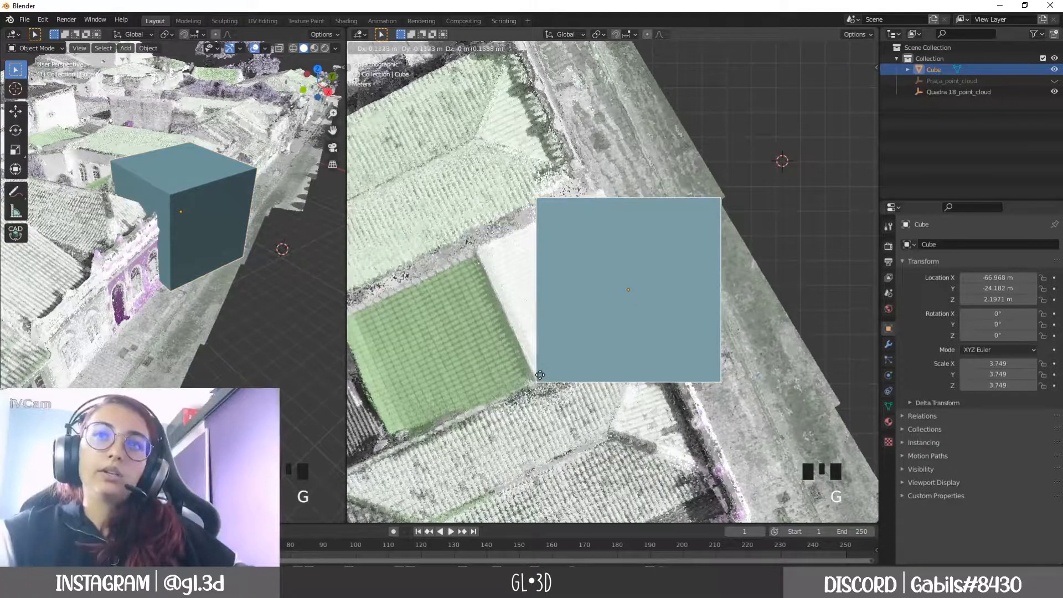
{"action": "left_click", "coordinate": [540, 375]}
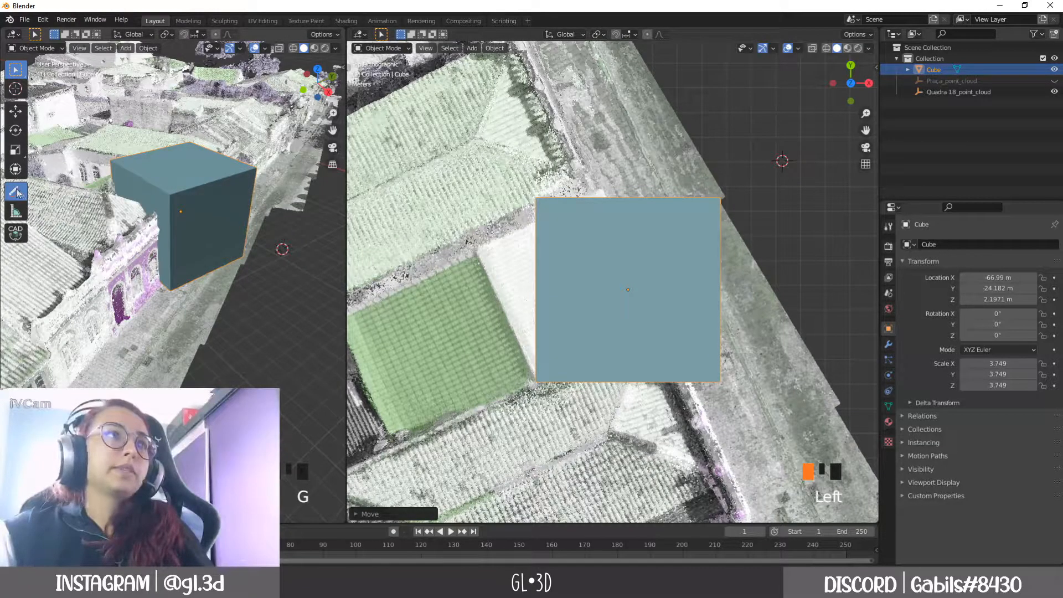
{"action": "left_click_drag", "start_coordinate": [15, 192], "coordinate": [44, 193]}
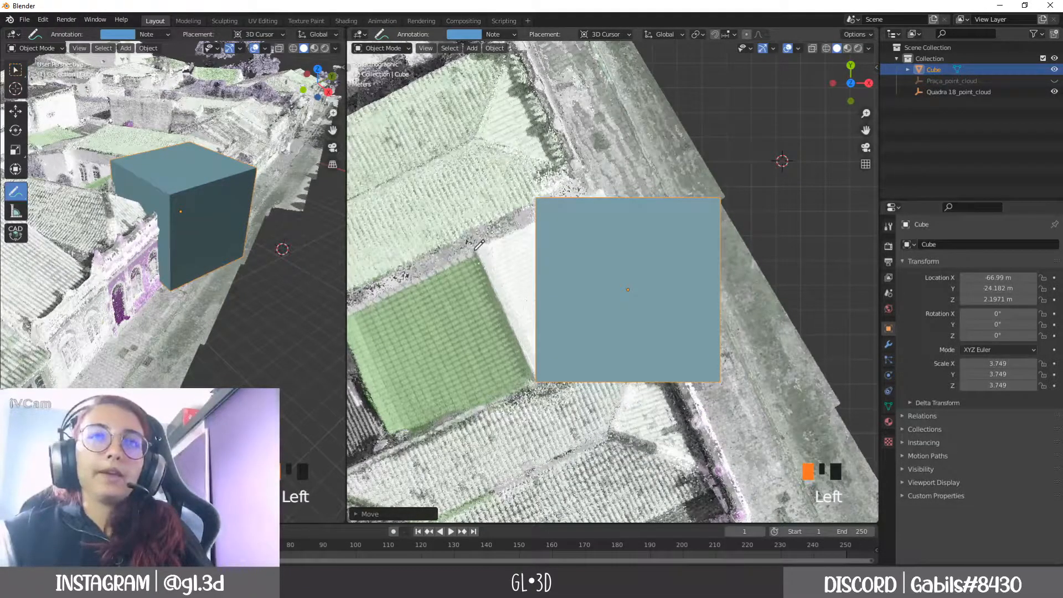
{"action": "left_click_drag", "start_coordinate": [478, 250], "coordinate": [534, 380]}
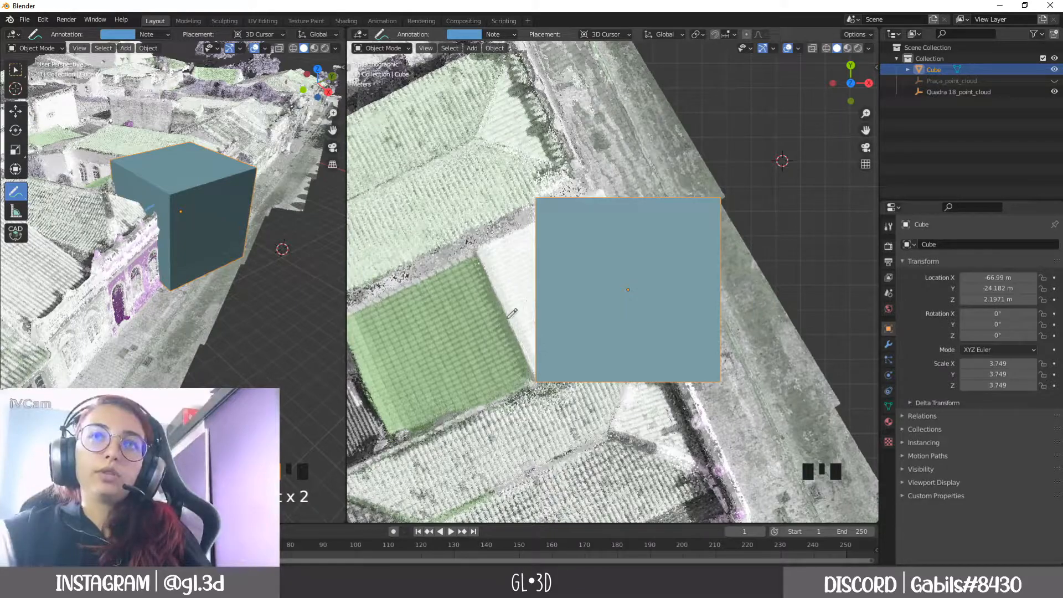
{"action": "left_click_drag", "start_coordinate": [509, 321], "coordinate": [542, 311]}
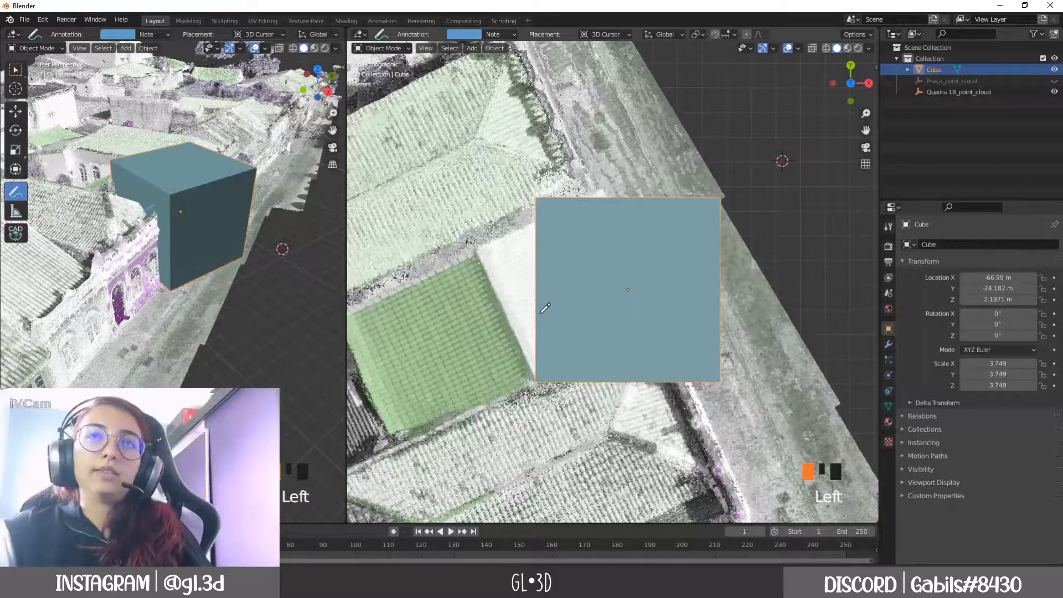
Step: Undo the annotation strokes and the last cube nudge, and return to the select tool
{"action": "key", "text": "ctrl+z"}
{"action": "key", "text": "ctrl+z"}
{"action": "key", "text": "ctrl+z"}
{"action": "key", "text": "ctrl+z"}
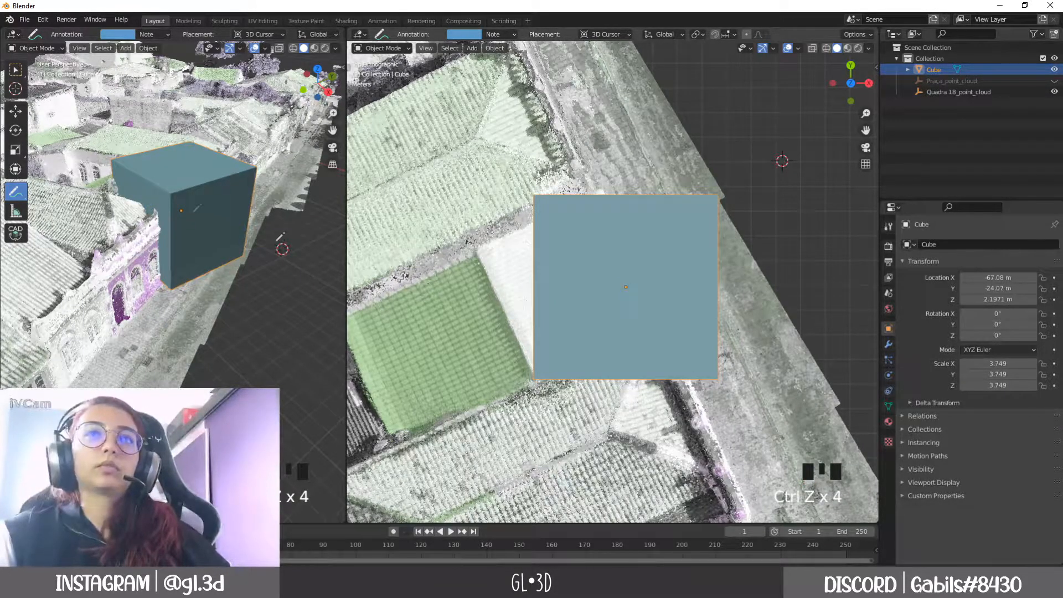
{"action": "left_click", "coordinate": [561, 326]}
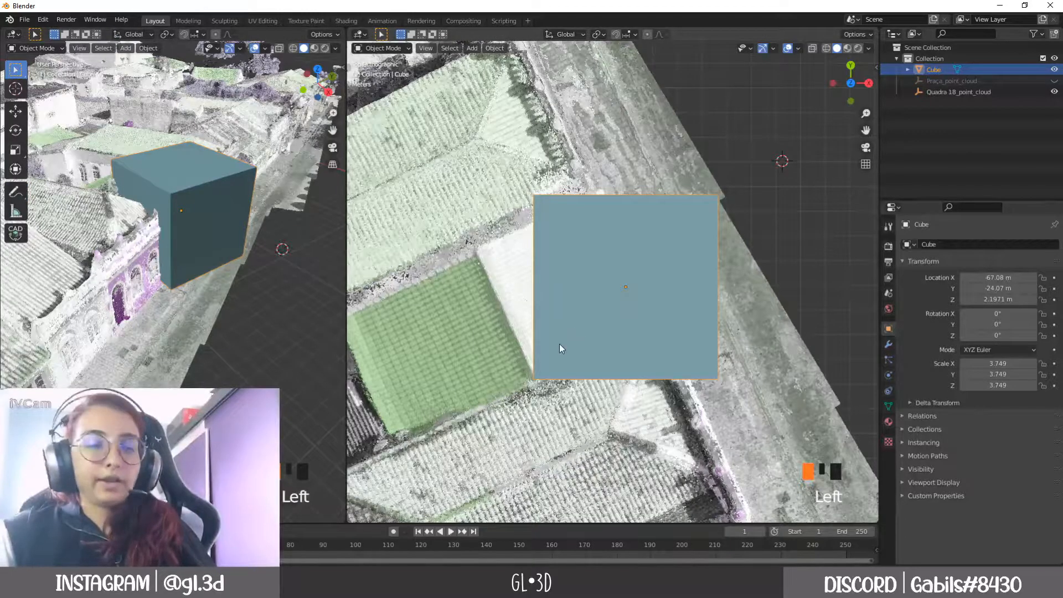
{"action": "scroll", "coordinate": [541, 383], "scroll_direction": "up", "scroll_amount": 2}
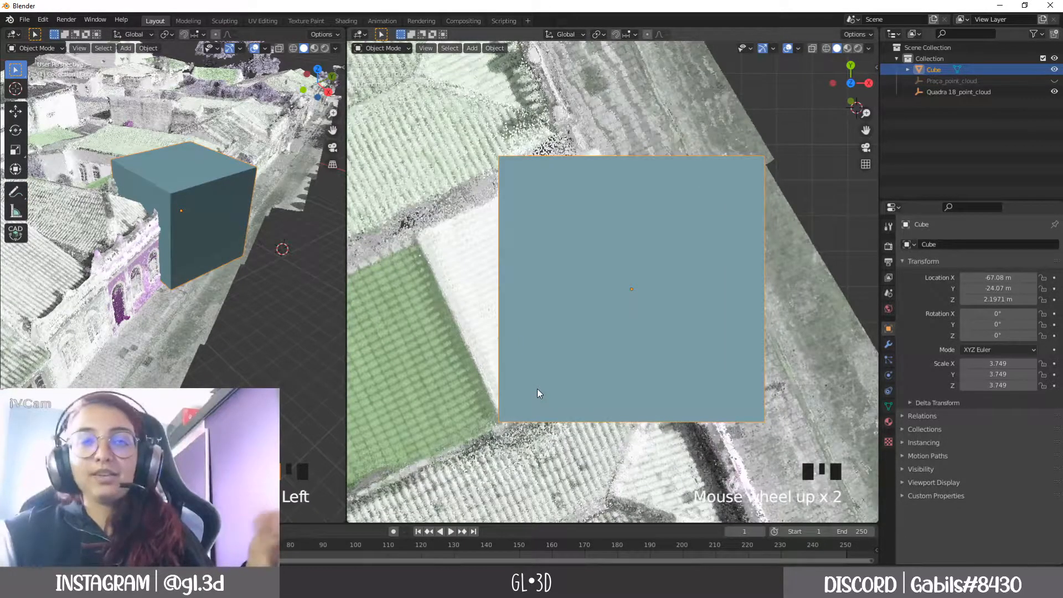
{"action": "middle_click_drag", "start_coordinate": [535, 387], "coordinate": [600, 374], "text": "shift"}
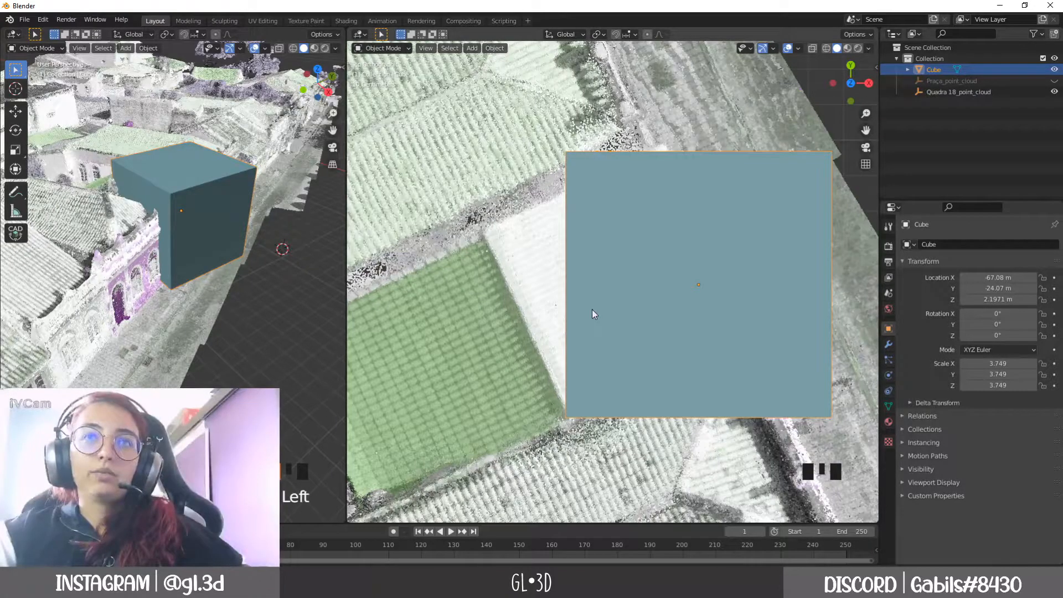
{"action": "key", "text": "r"}
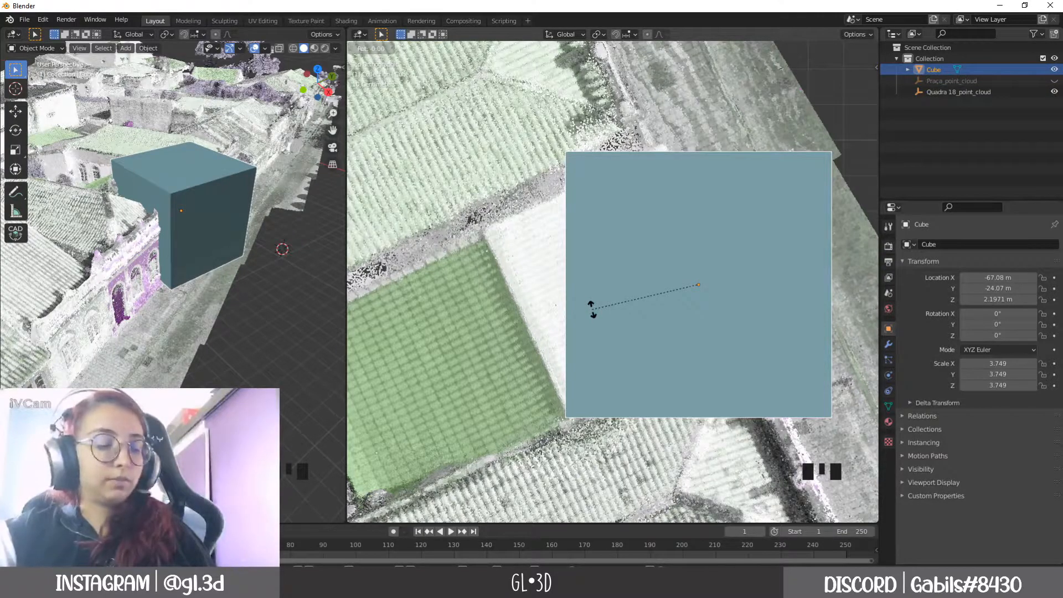
{"action": "key", "text": "shift+z"}
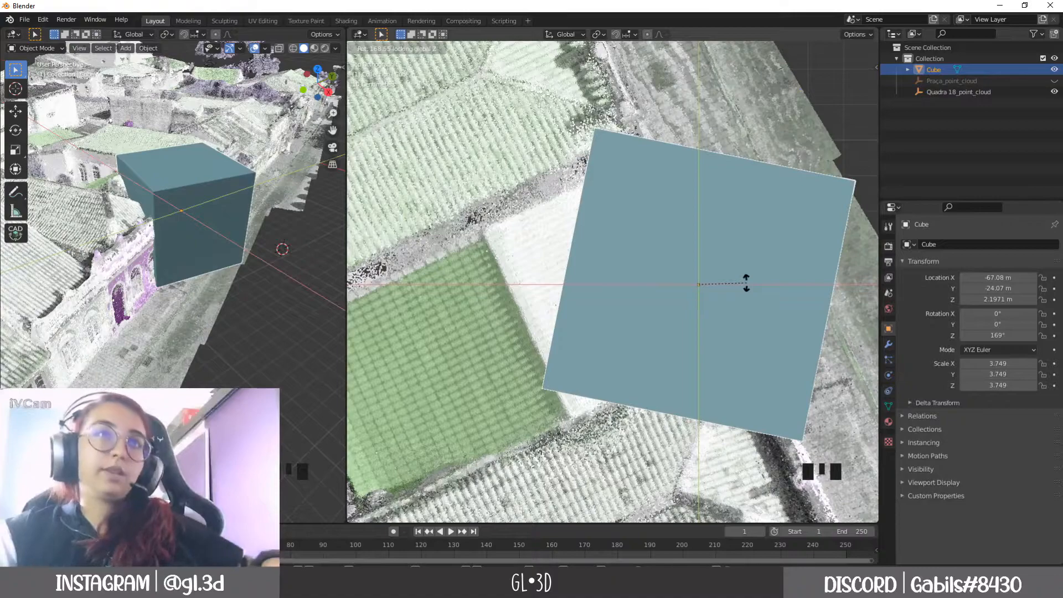
{"action": "key", "text": "Escape"}
Step: Rotate the cube in top view to about 24.8° around Z and move it to about X -68.17 m, Y -23.73 m beside the green roof
{"action": "key", "text": "r"}
{"action": "key", "text": "shift+z"}
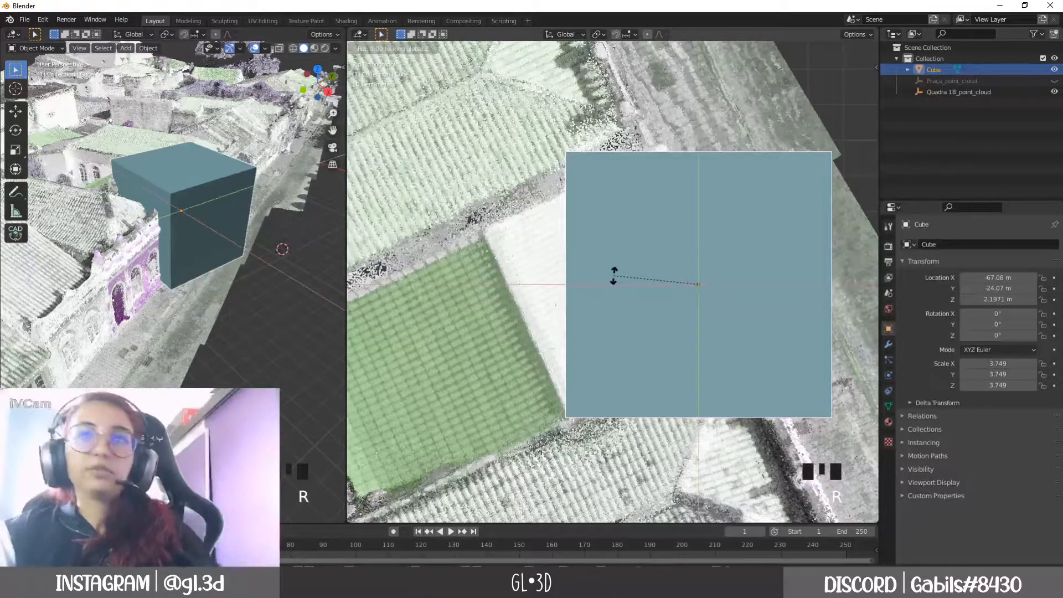
{"action": "left_click", "coordinate": [624, 308]}
{"action": "key", "text": "g"}
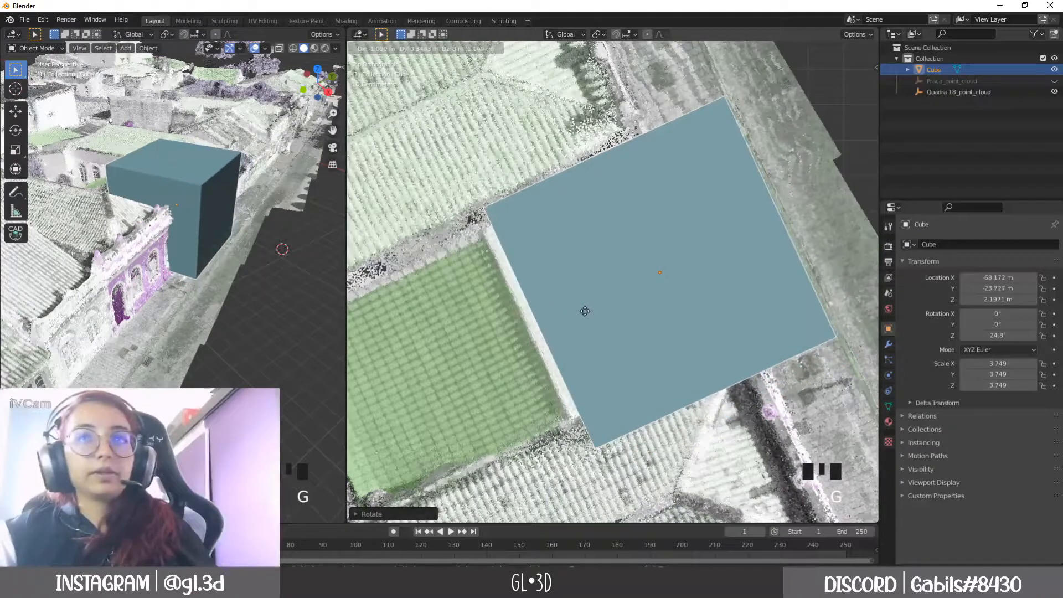
{"action": "left_click", "coordinate": [587, 309]}
Step: Widen the top view and shift the cube horizontally to about X -68.50 m, Y -23.63 m, setting its slanted edge along the green roof's edge
{"action": "scroll", "coordinate": [519, 364], "scroll_direction": "up", "scroll_amount": 3}
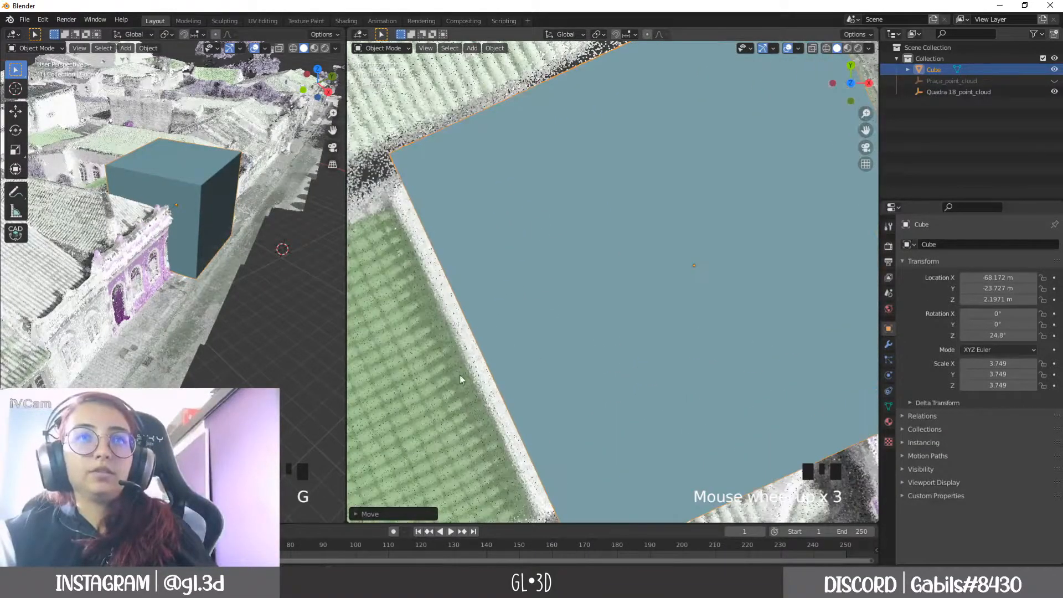
{"action": "middle_click_drag", "start_coordinate": [461, 375], "coordinate": [598, 273], "text": "shift"}
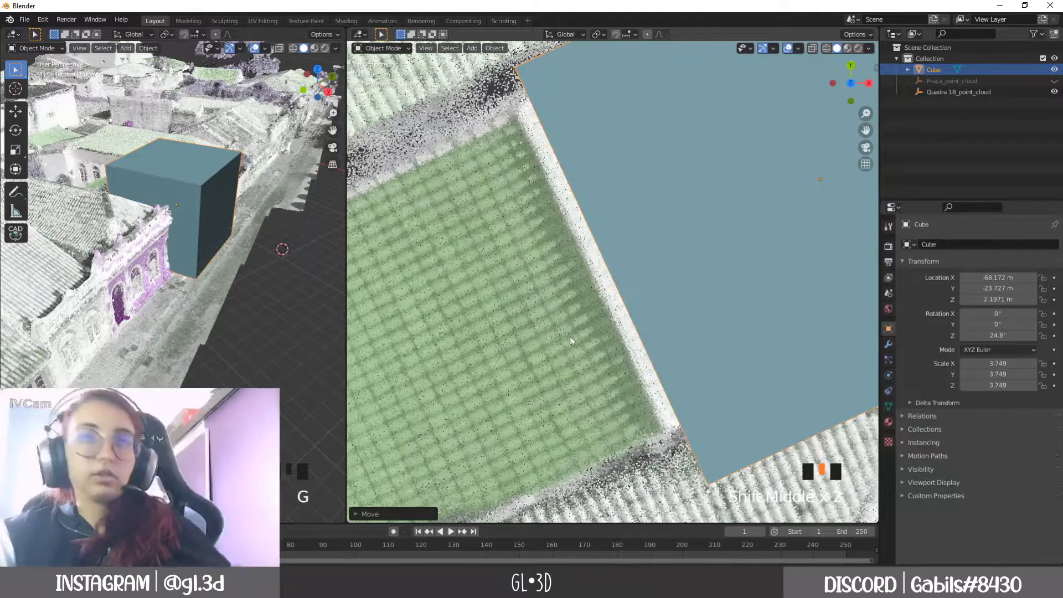
{"action": "scroll", "coordinate": [636, 341], "scroll_direction": "up", "scroll_amount": 2}
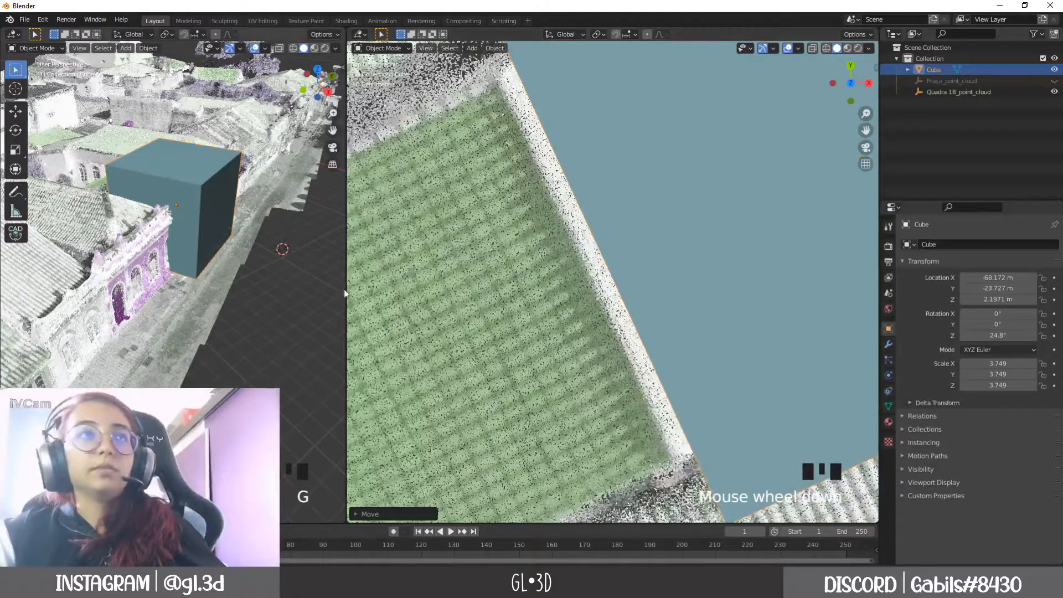
{"action": "left_click_drag", "start_coordinate": [345, 293], "coordinate": [207, 295]}
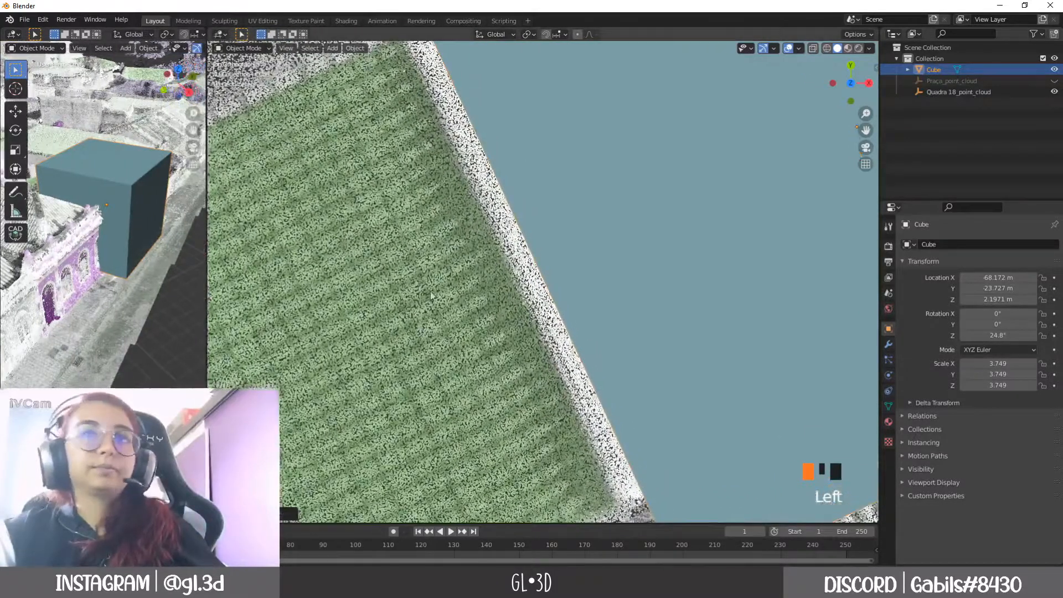
{"action": "scroll", "coordinate": [388, 284], "scroll_direction": "down", "scroll_amount": 1}
{"action": "scroll", "coordinate": [433, 299], "scroll_direction": "down", "scroll_amount": 1, "text": "shift"}
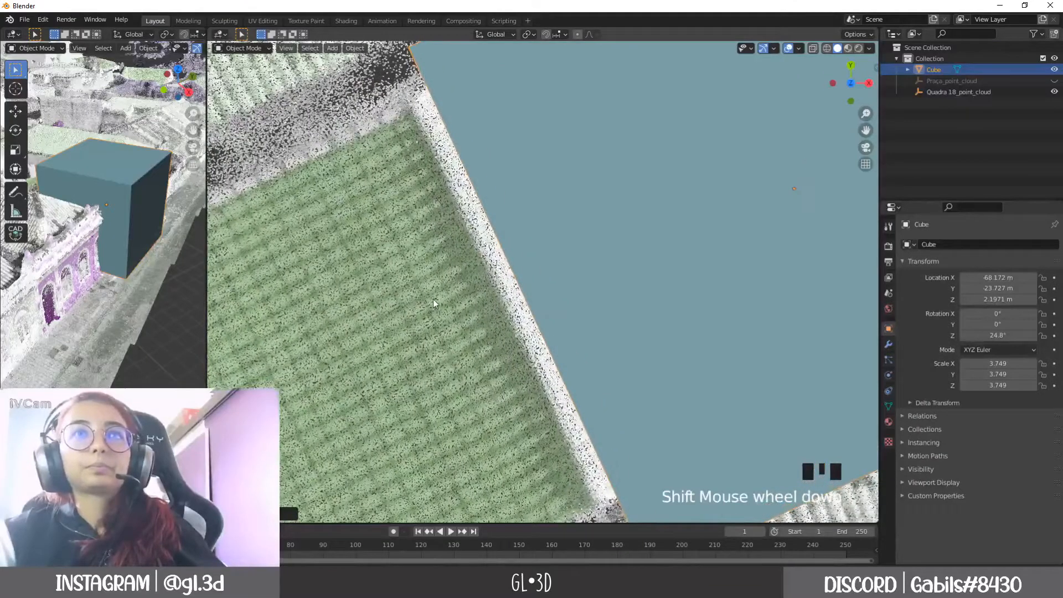
{"action": "scroll", "coordinate": [433, 299], "scroll_direction": "down", "scroll_amount": 1}
{"action": "key", "text": "g"}
{"action": "key", "text": "shift+z"}
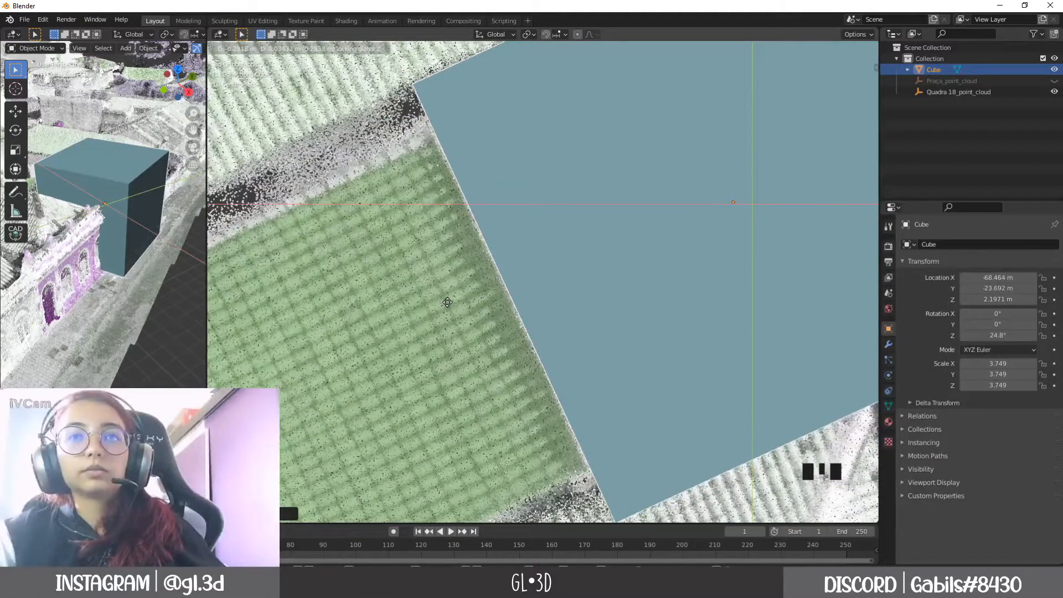
{"action": "left_click", "coordinate": [450, 301]}
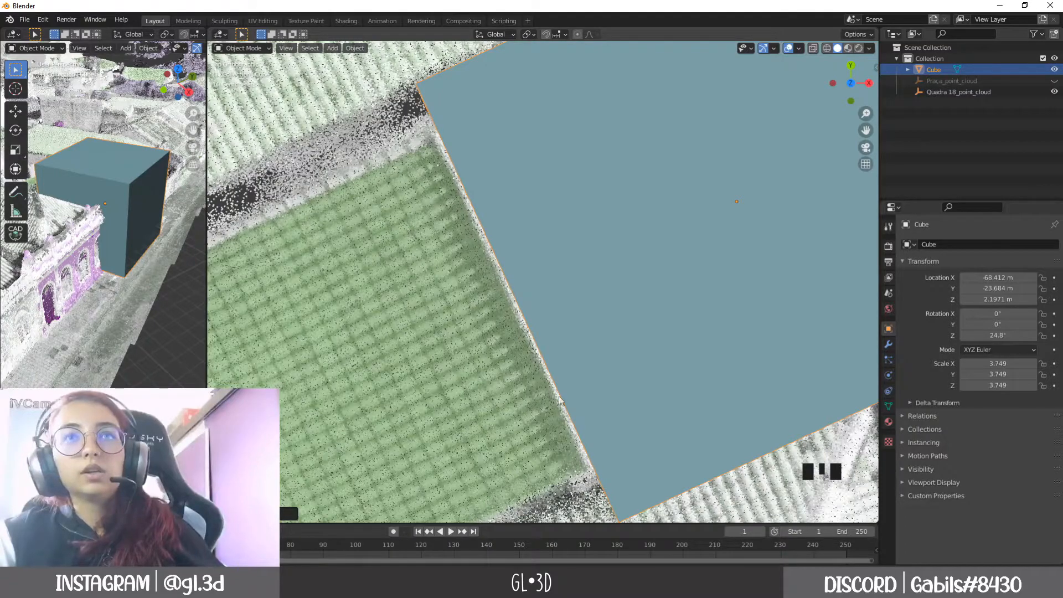
{"action": "key", "text": "g"}
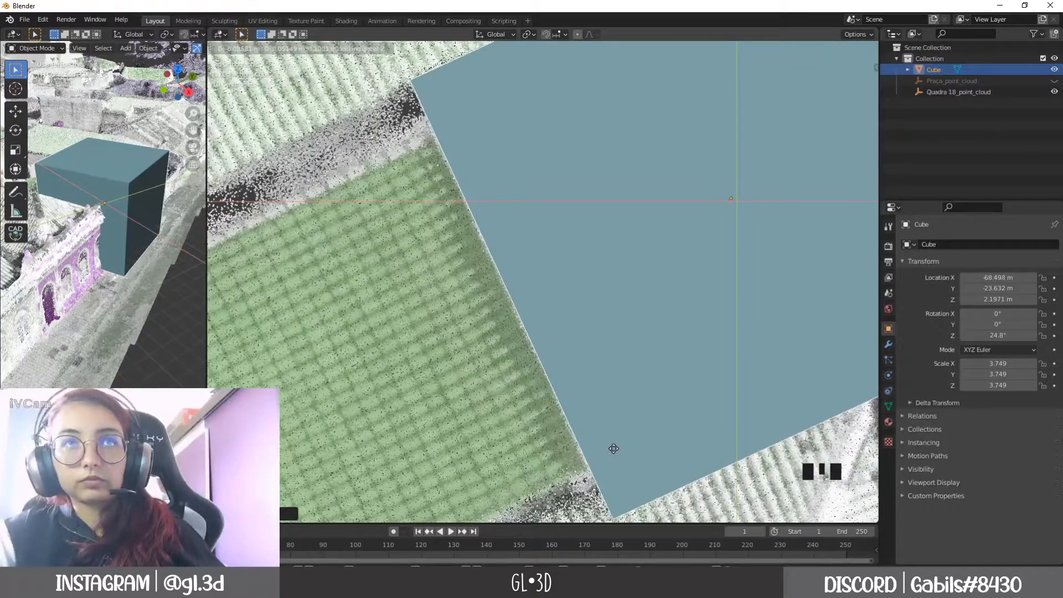
{"action": "left_click", "coordinate": [614, 452]}
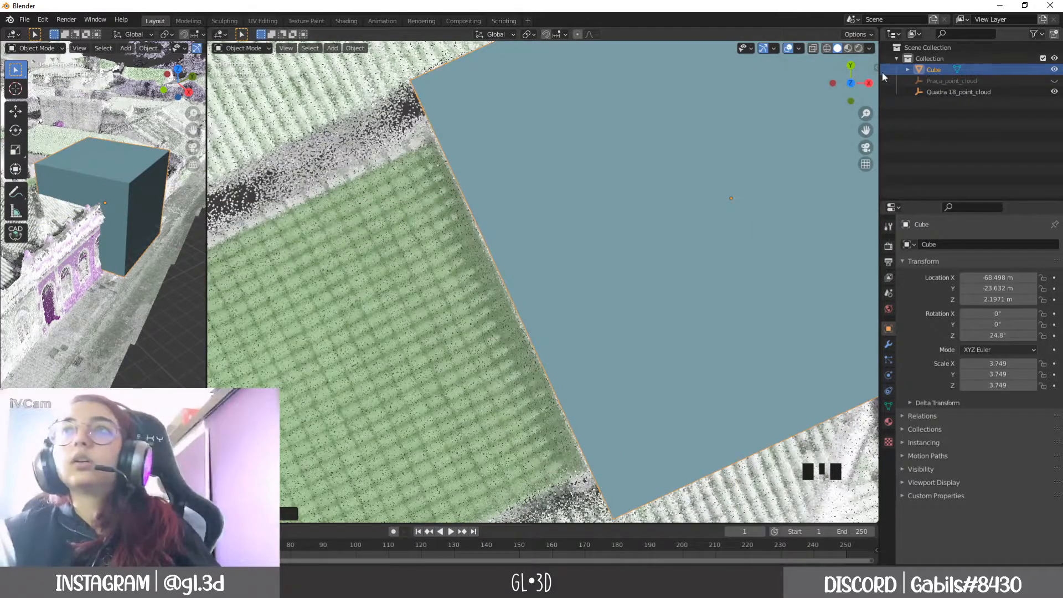
Step: Show the cube's transform values and set its Z rotation to 24.9° to match the green roof's edge
{"action": "key", "text": "n"}
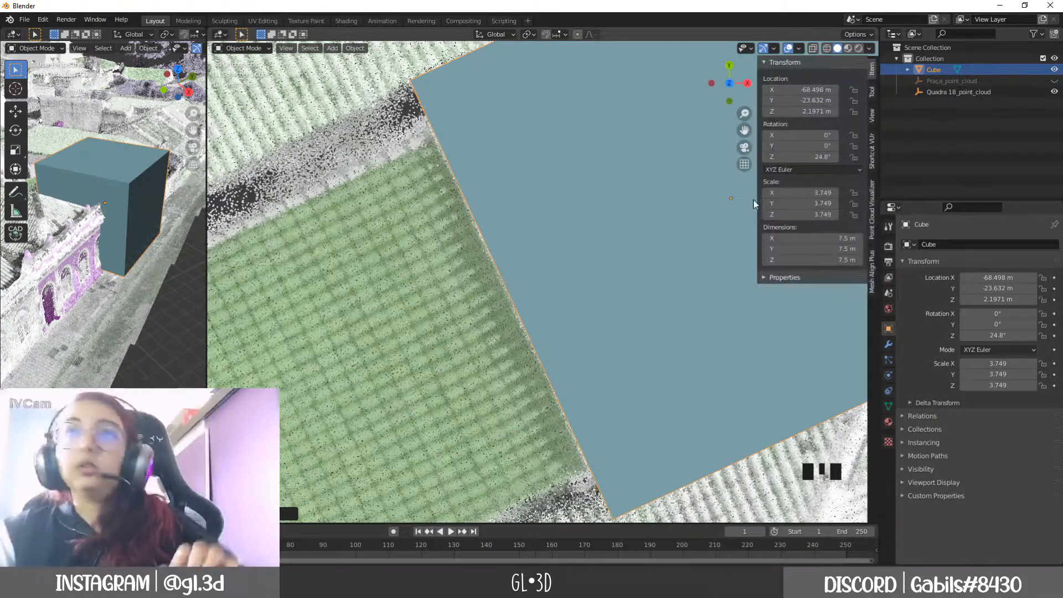
{"action": "left_click", "coordinate": [765, 156]}
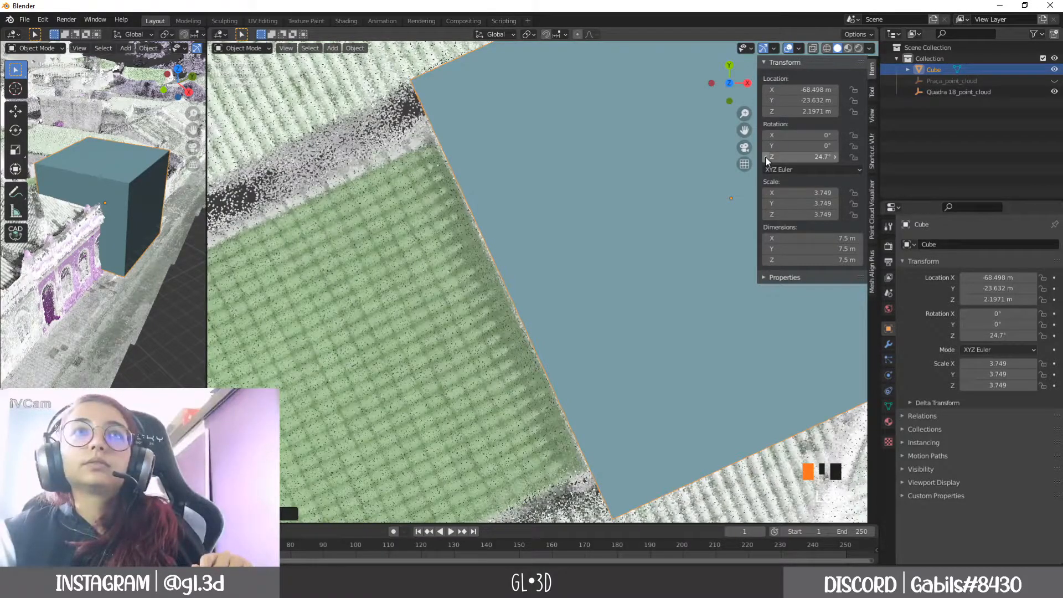
{"action": "left_click", "coordinate": [835, 156]}
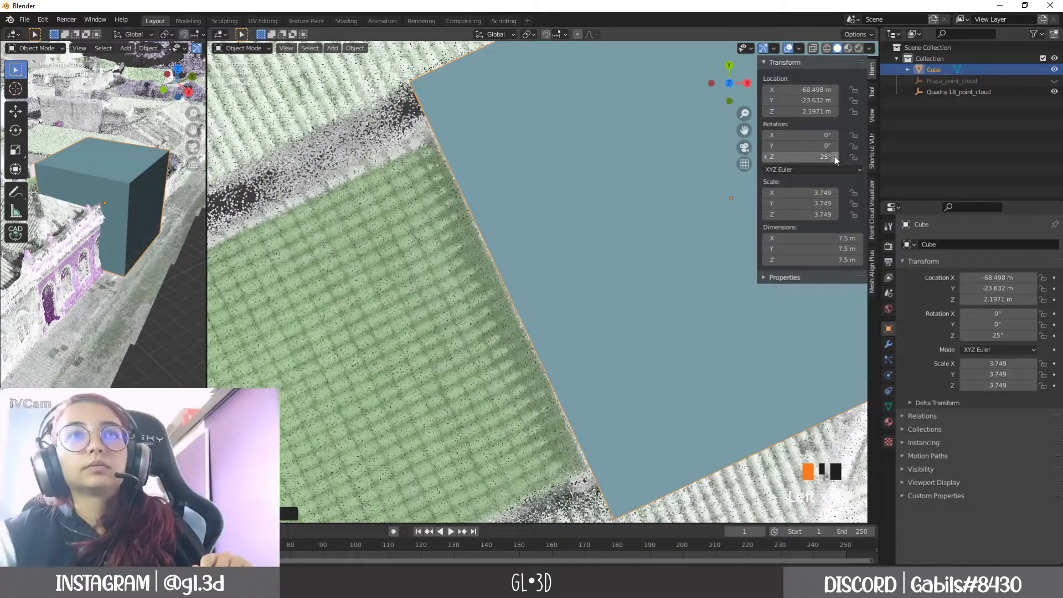
{"action": "left_click", "coordinate": [765, 161]}
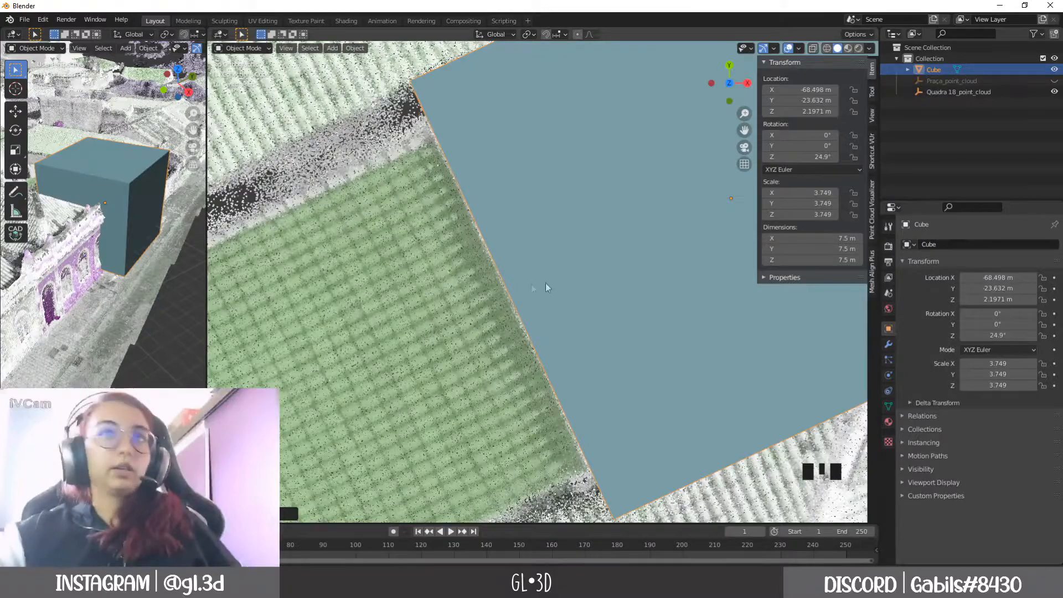
{"action": "scroll", "coordinate": [475, 280], "scroll_direction": "up", "scroll_amount": 2}
{"action": "scroll", "coordinate": [480, 281], "scroll_direction": "down", "scroll_amount": 2}
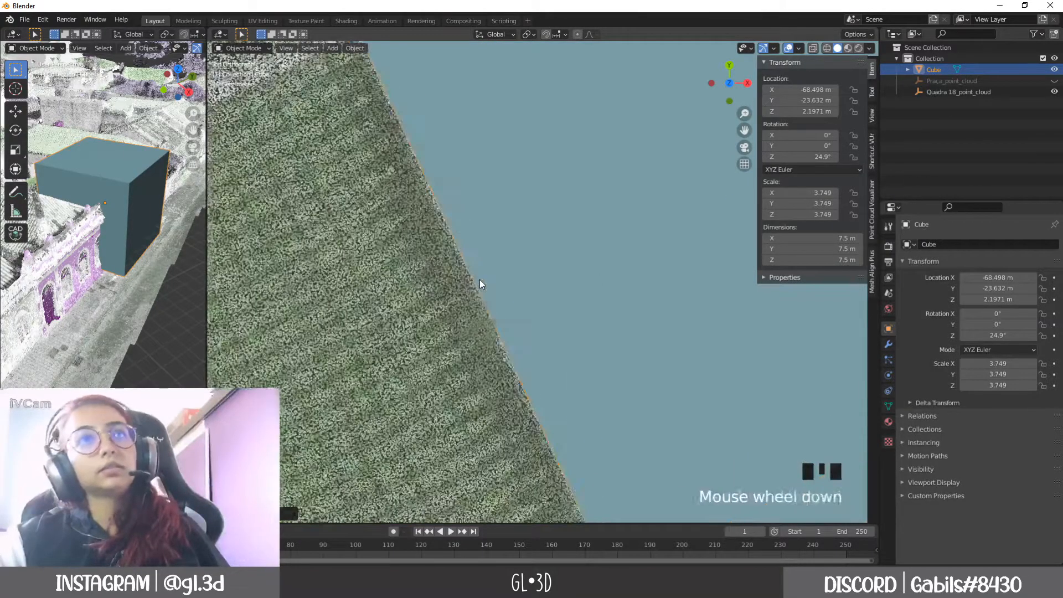
{"action": "middle_click_drag", "start_coordinate": [563, 290], "coordinate": [546, 280], "text": "shift"}
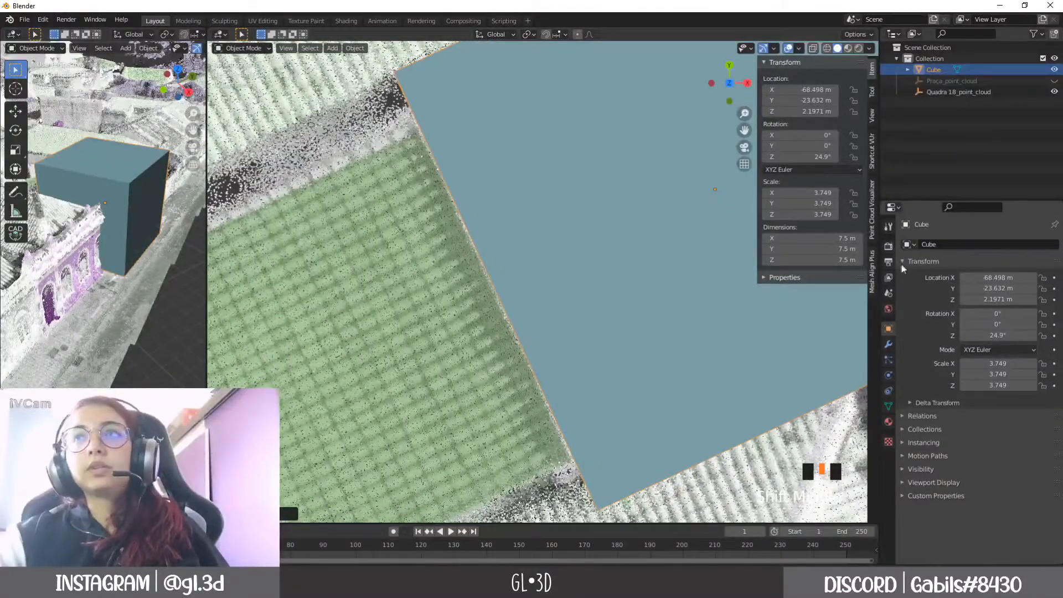
Step: Try display point sizes between 1 and 4 px on the Quadra 18 point cloud and return it to 3 px
{"action": "left_click", "coordinate": [873, 254]}
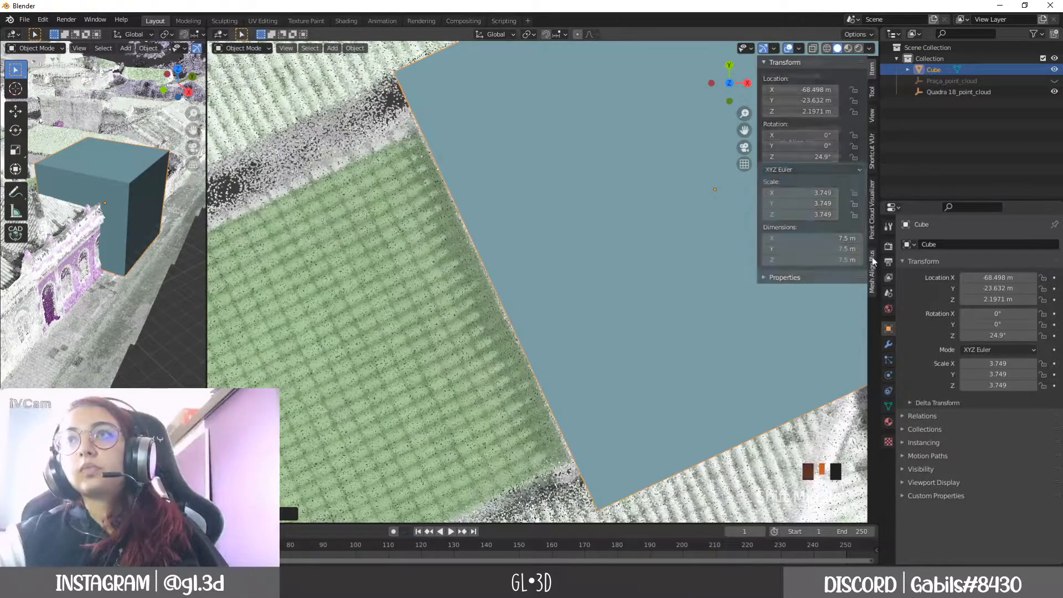
{"action": "left_click", "coordinate": [869, 231]}
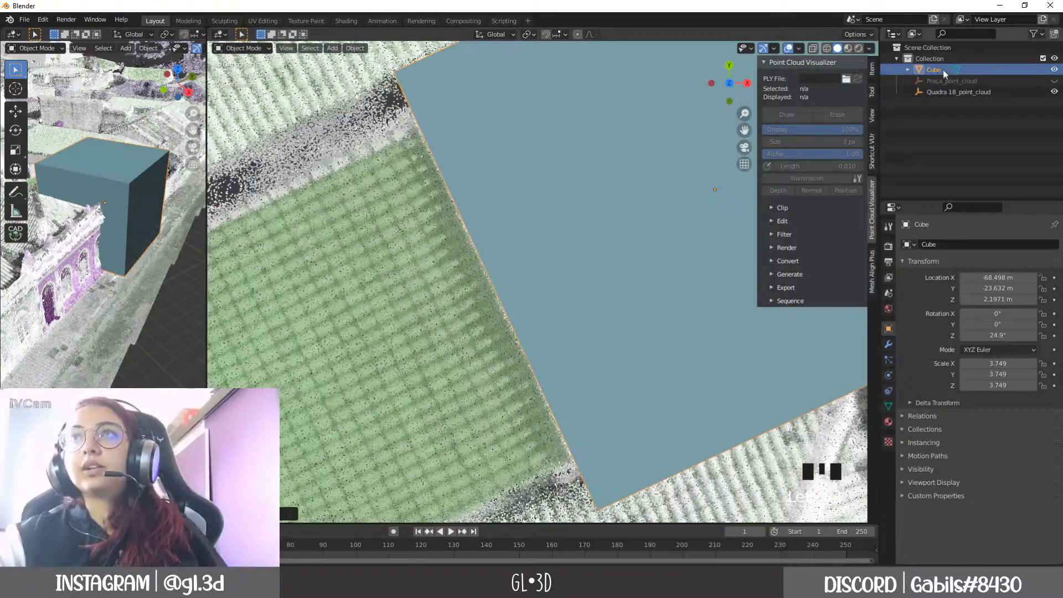
{"action": "left_click", "coordinate": [945, 89]}
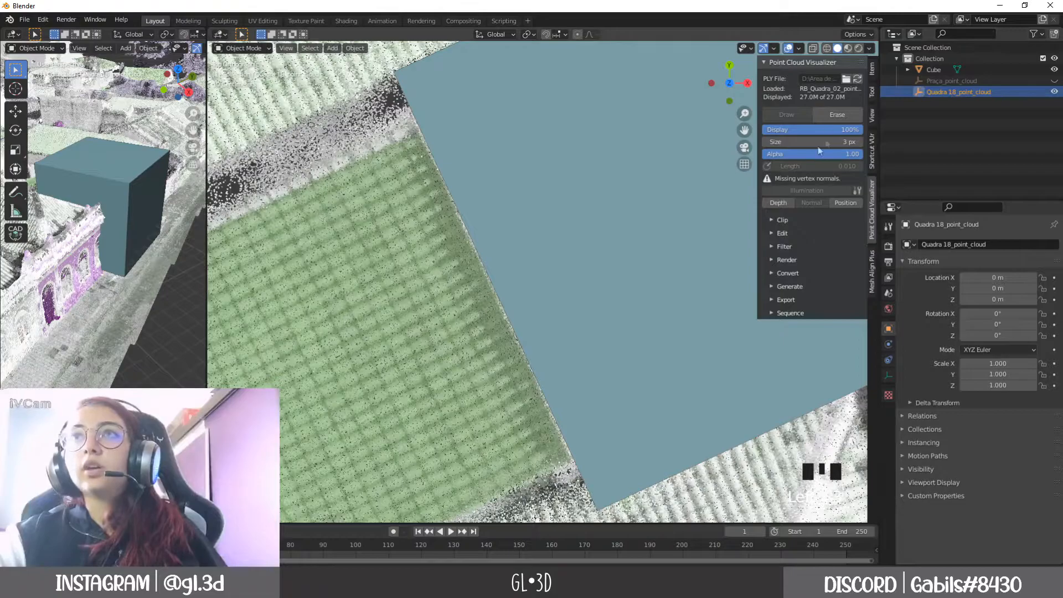
{"action": "left_click", "coordinate": [765, 142]}
{"action": "left_click", "coordinate": [765, 143]}
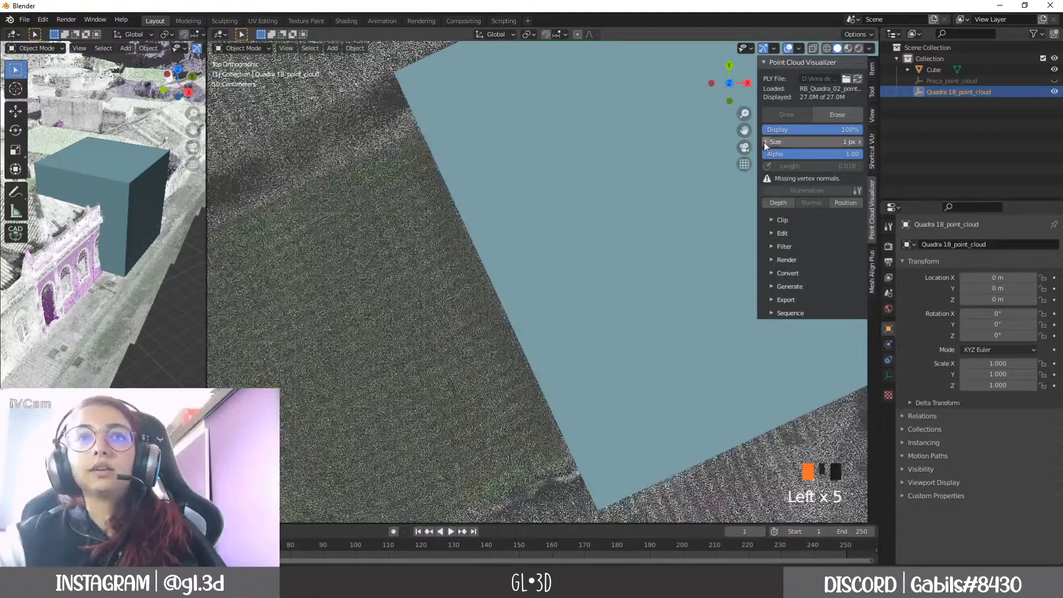
{"action": "left_click", "coordinate": [859, 141]}
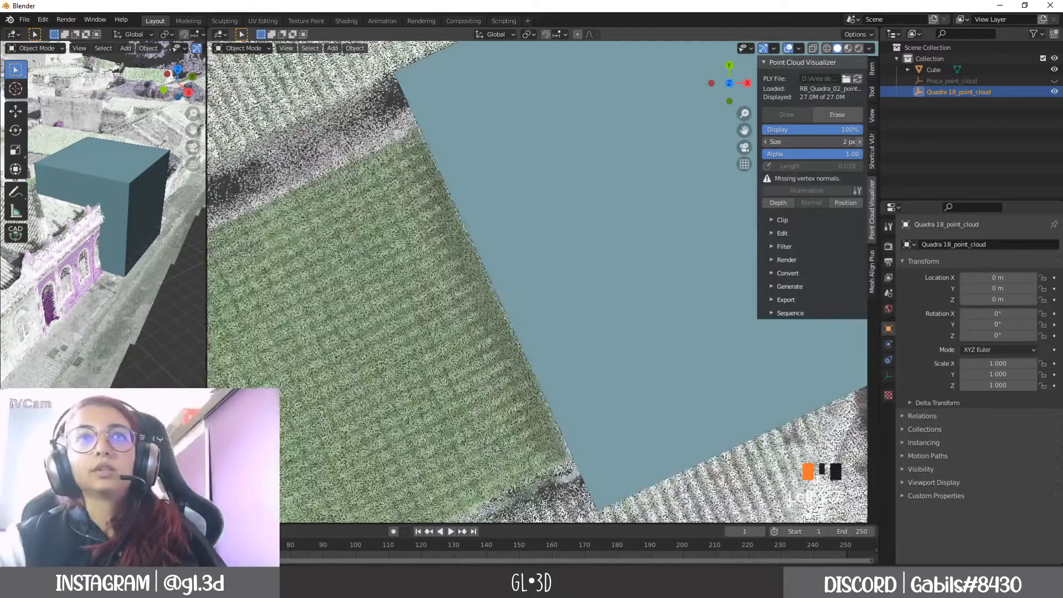
{"action": "left_click", "coordinate": [860, 142]}
{"action": "left_click", "coordinate": [860, 142]}
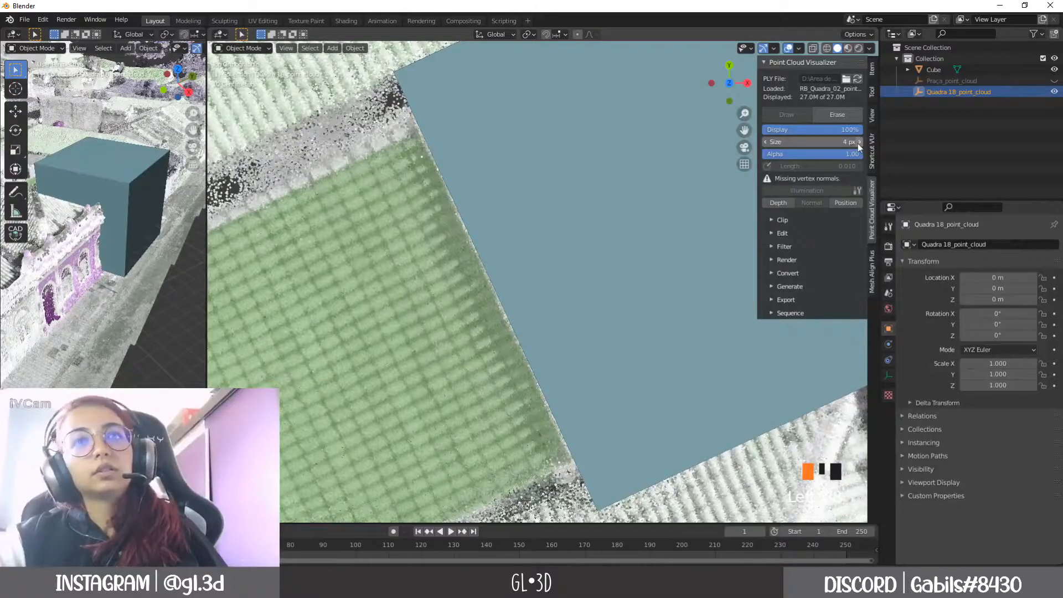
{"action": "left_click", "coordinate": [766, 143]}
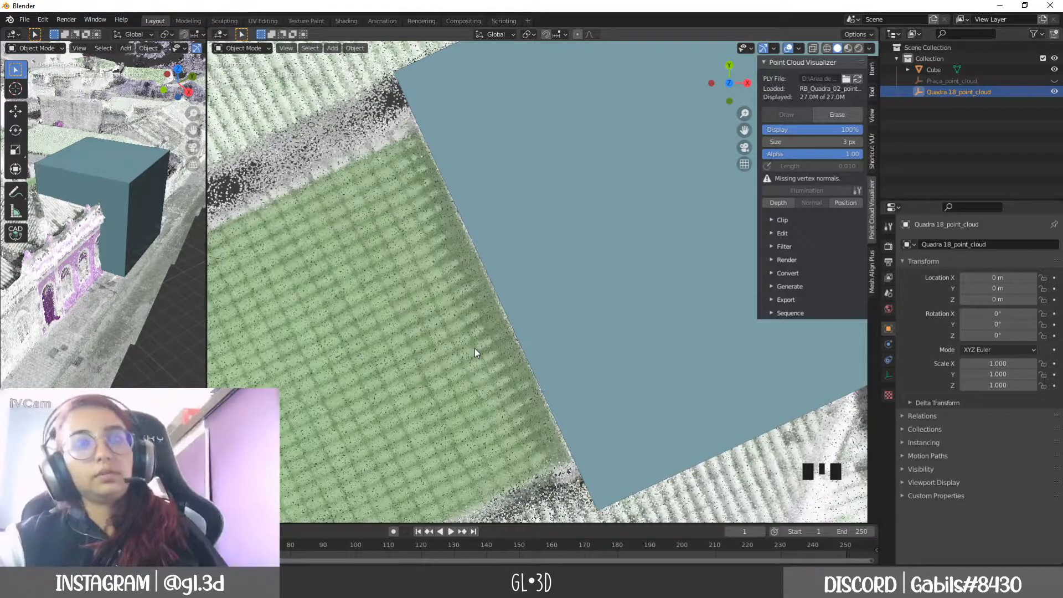
{"action": "key", "text": "g"}
{"action": "key", "text": "shift+z"}
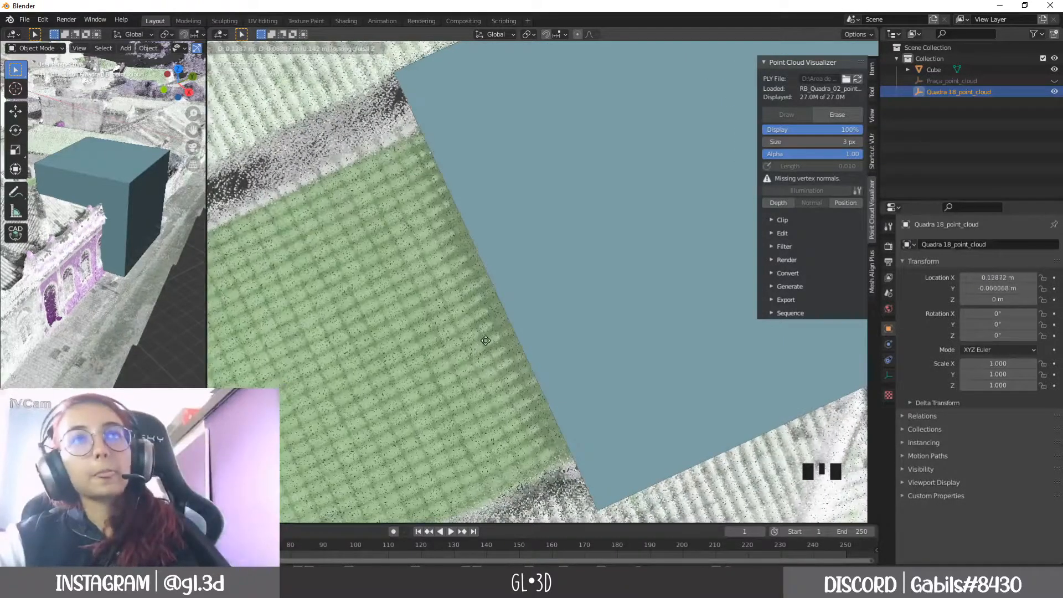
{"action": "left_click", "coordinate": [468, 349]}
Step: Select the cube and nudge it in top view to about X -68.57 m, Y -23.56 m against the green roof's edge
{"action": "left_click", "coordinate": [510, 309]}
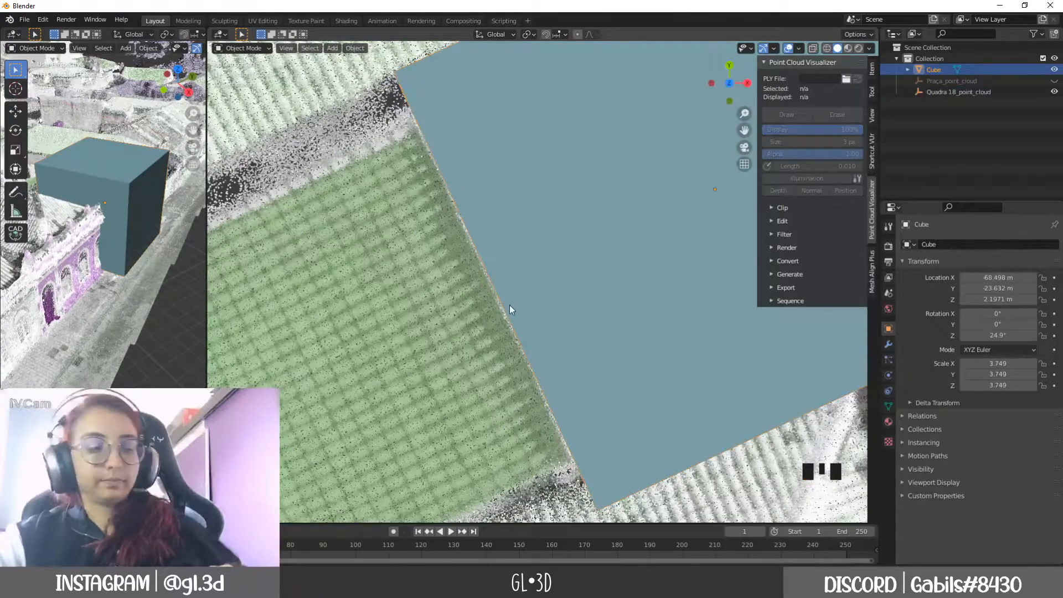
{"action": "key", "text": "g"}
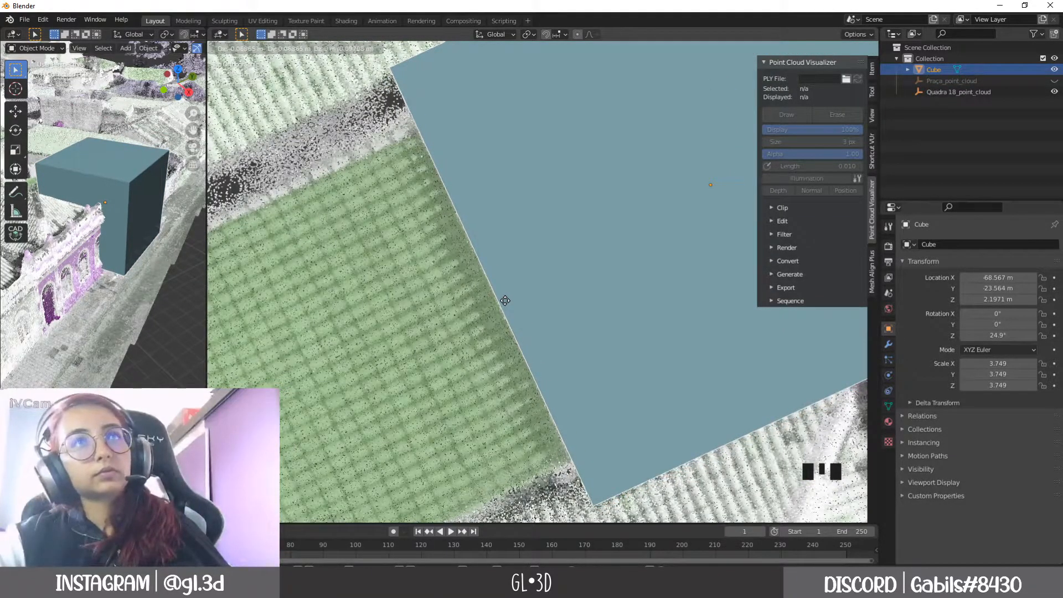
{"action": "left_click", "coordinate": [505, 301]}
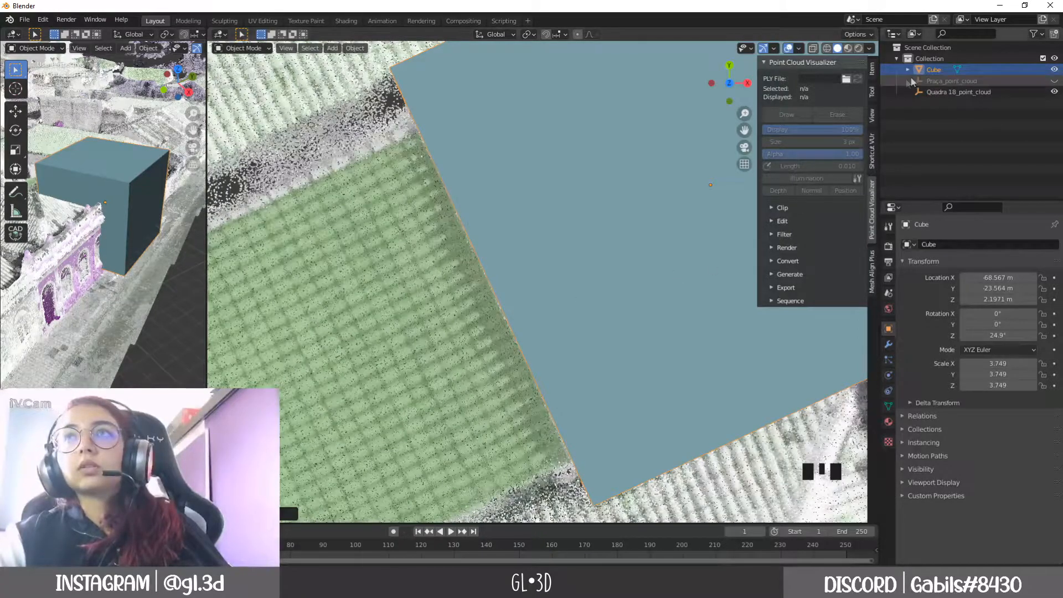
Step: Set the cube's Z rotation to 24.7° and check its fit against the surrounding roofs
{"action": "left_click", "coordinate": [873, 74]}
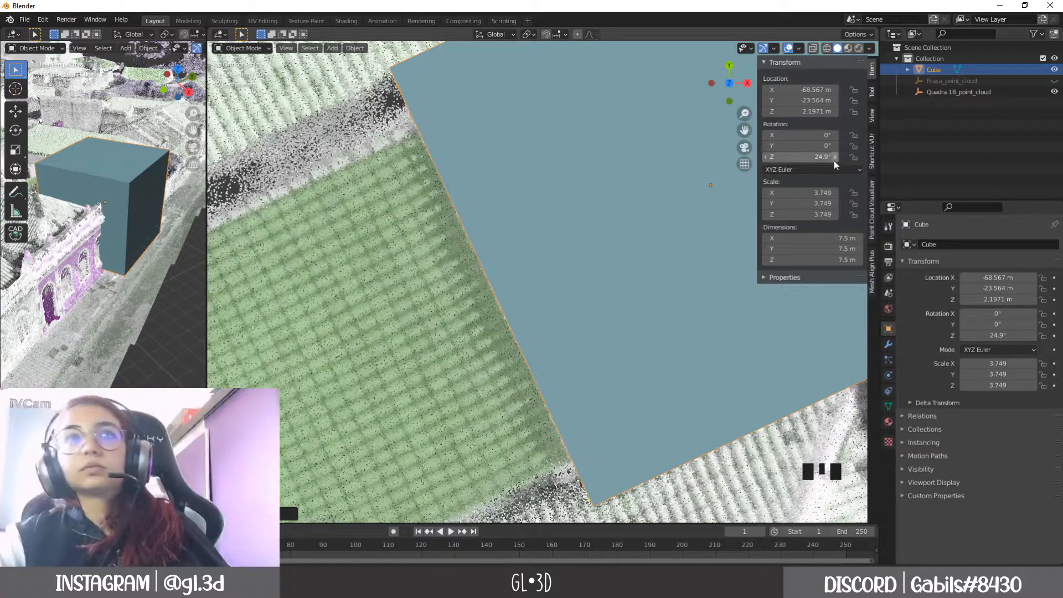
{"action": "left_click", "coordinate": [834, 160]}
{"action": "left_click", "coordinate": [768, 157]}
{"action": "left_click", "coordinate": [769, 158]}
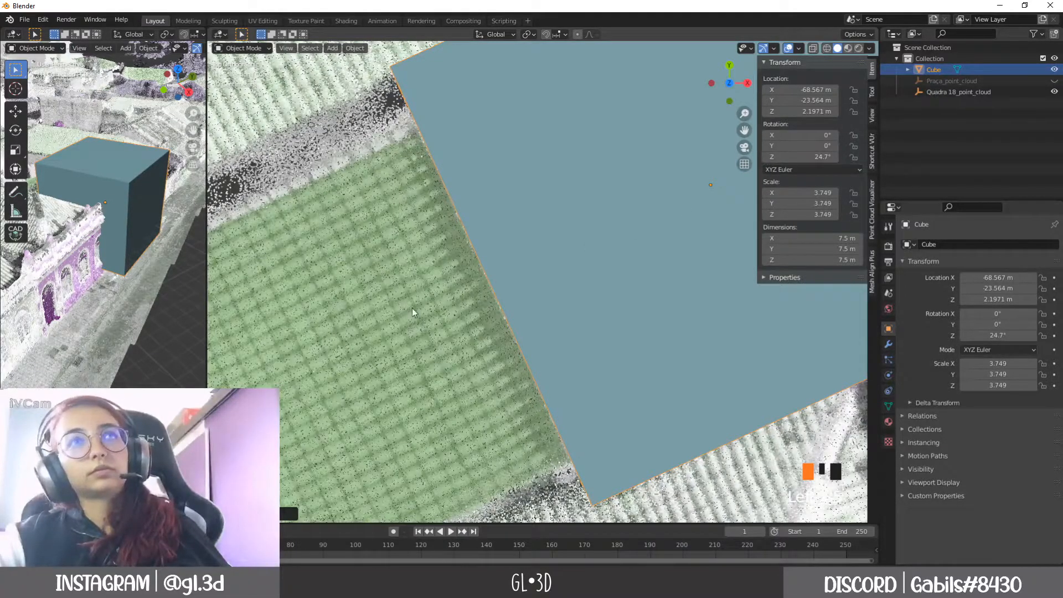
{"action": "scroll", "coordinate": [412, 308], "scroll_direction": "down", "scroll_amount": 5}
{"action": "middle_click_drag", "start_coordinate": [491, 284], "coordinate": [456, 314], "text": "shift"}
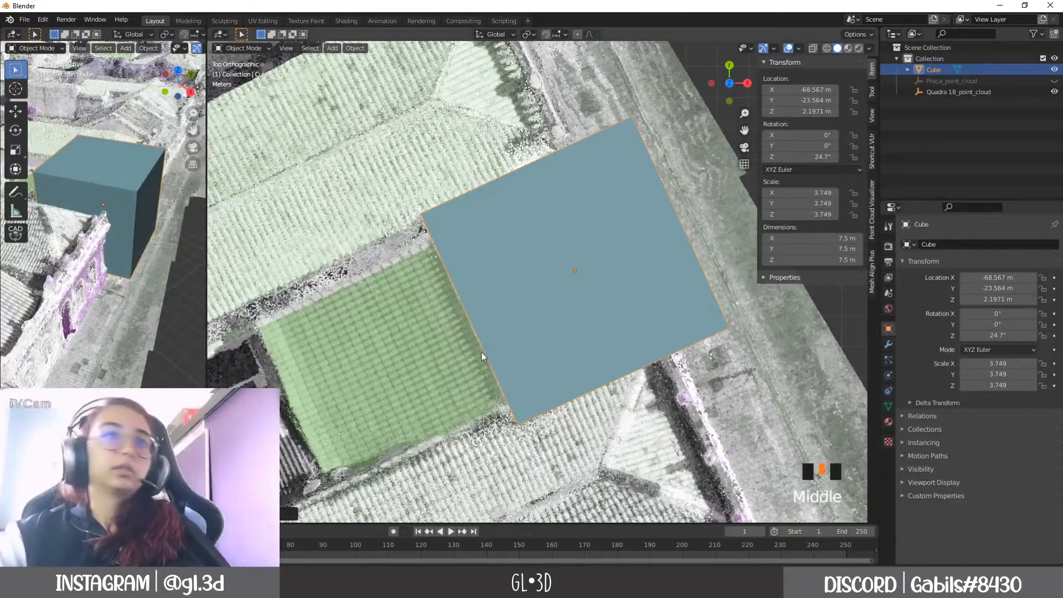
{"action": "middle_click_drag", "start_coordinate": [457, 354], "coordinate": [475, 344]}
{"action": "scroll", "coordinate": [476, 341], "scroll_direction": "down", "scroll_amount": 4}
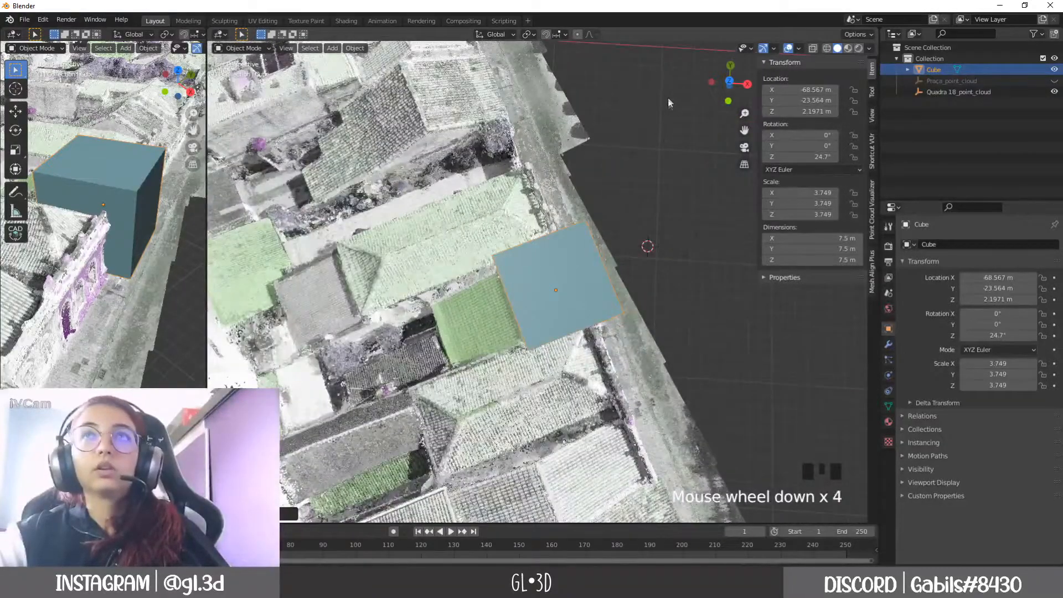
Step: Switch to top view and nudge the cube against the green roof's edge, to about X -68.52 m, Y -23.31 m
{"action": "left_click", "coordinate": [730, 82]}
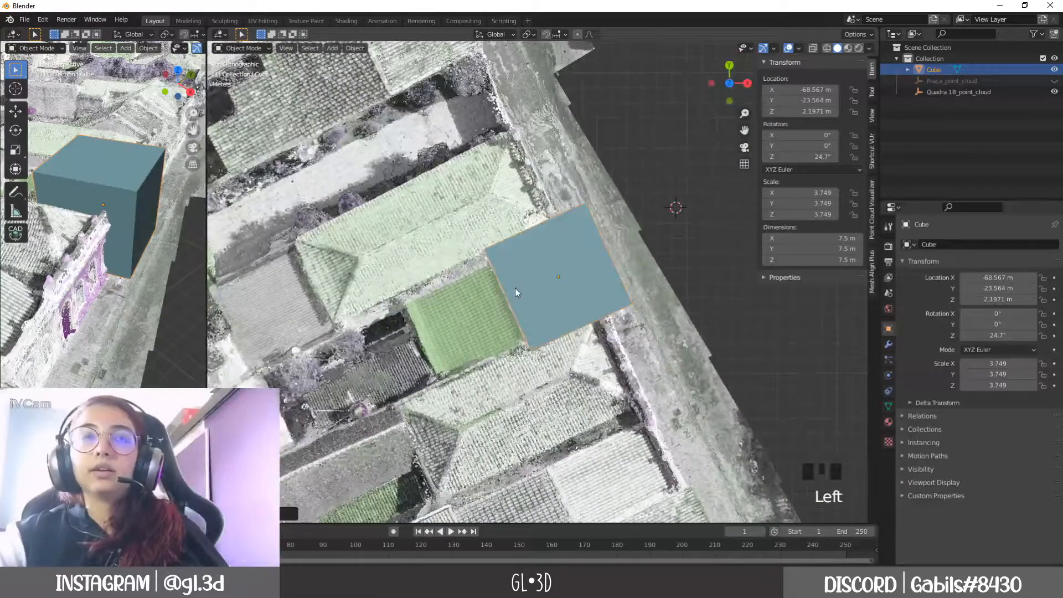
{"action": "scroll", "coordinate": [516, 291], "scroll_direction": "up", "scroll_amount": 3}
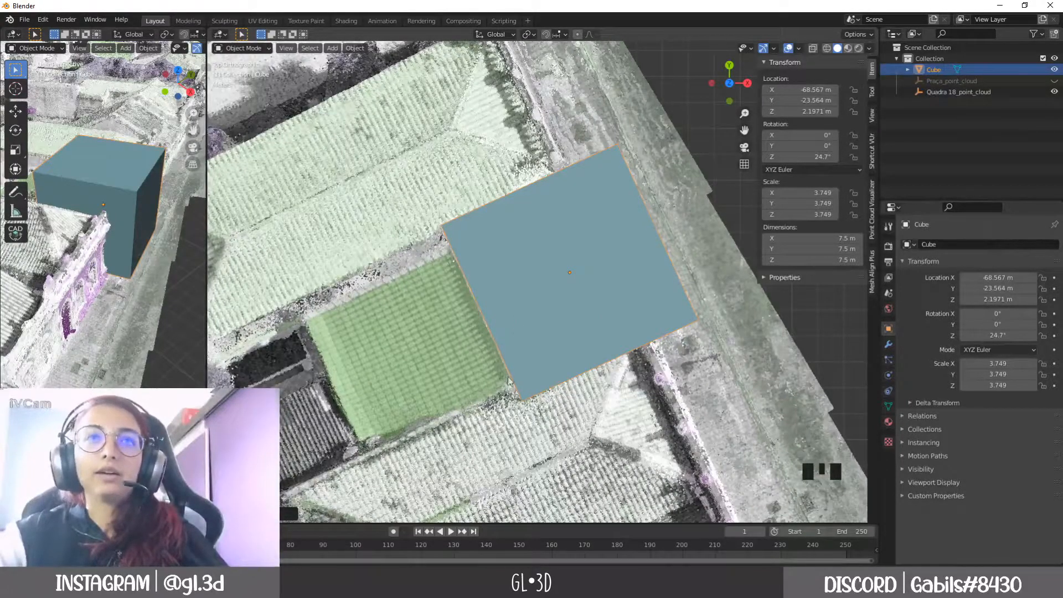
{"action": "key", "text": "g"}
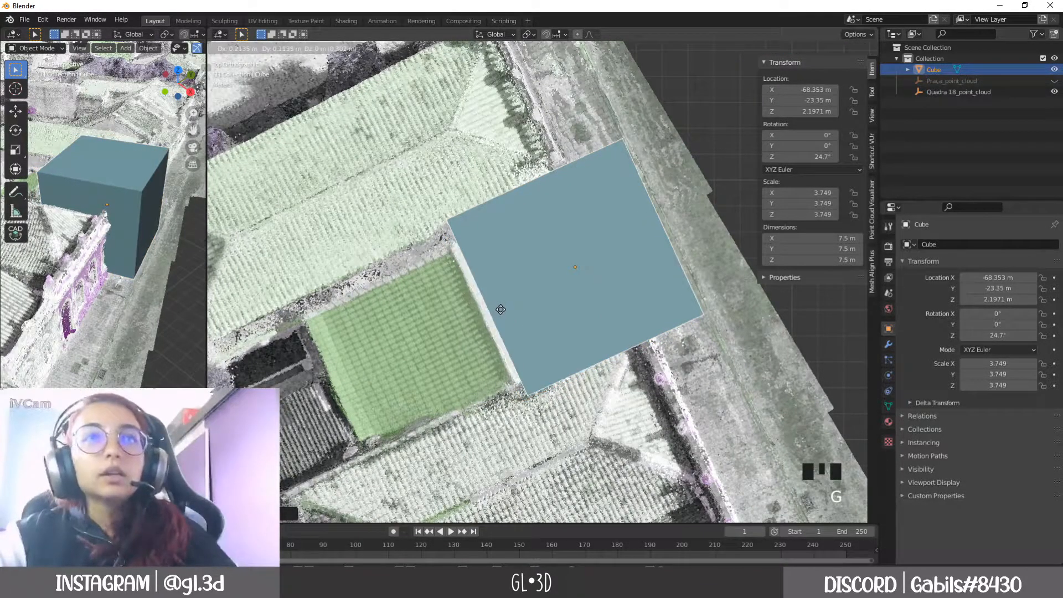
{"action": "left_click", "coordinate": [495, 308]}
{"action": "scroll", "coordinate": [489, 294], "scroll_direction": "up", "scroll_amount": 3}
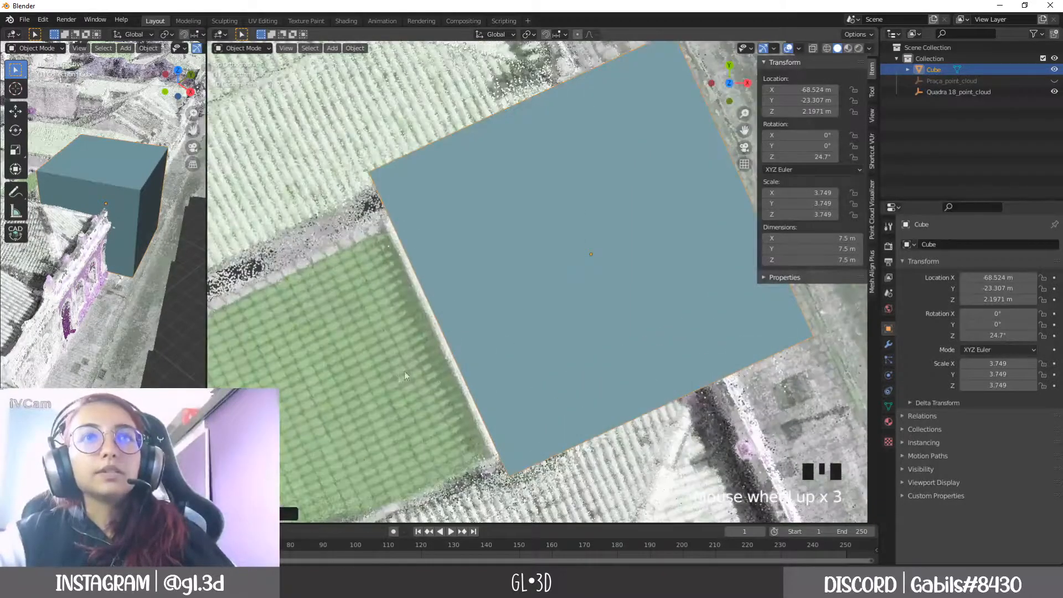
{"action": "scroll", "coordinate": [444, 266], "scroll_direction": "down", "scroll_amount": 5}
Step: Examine how the neighbouring roofs up the street line up with the cube's angle
{"action": "middle_click_drag", "start_coordinate": [444, 263], "coordinate": [483, 351], "text": "shift"}
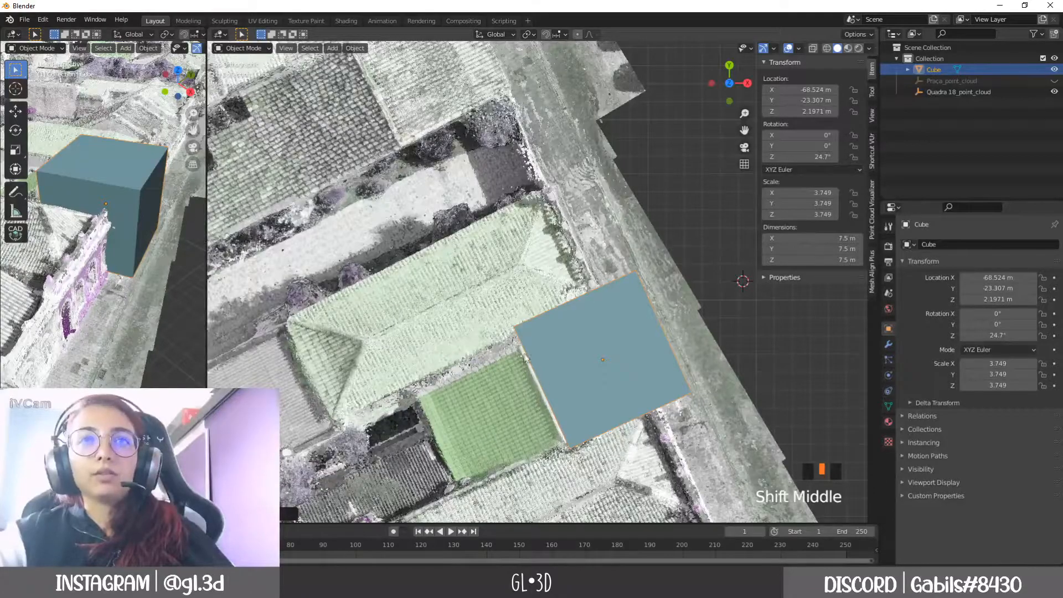
{"action": "middle_click_drag", "start_coordinate": [471, 295], "coordinate": [501, 340], "text": "shift"}
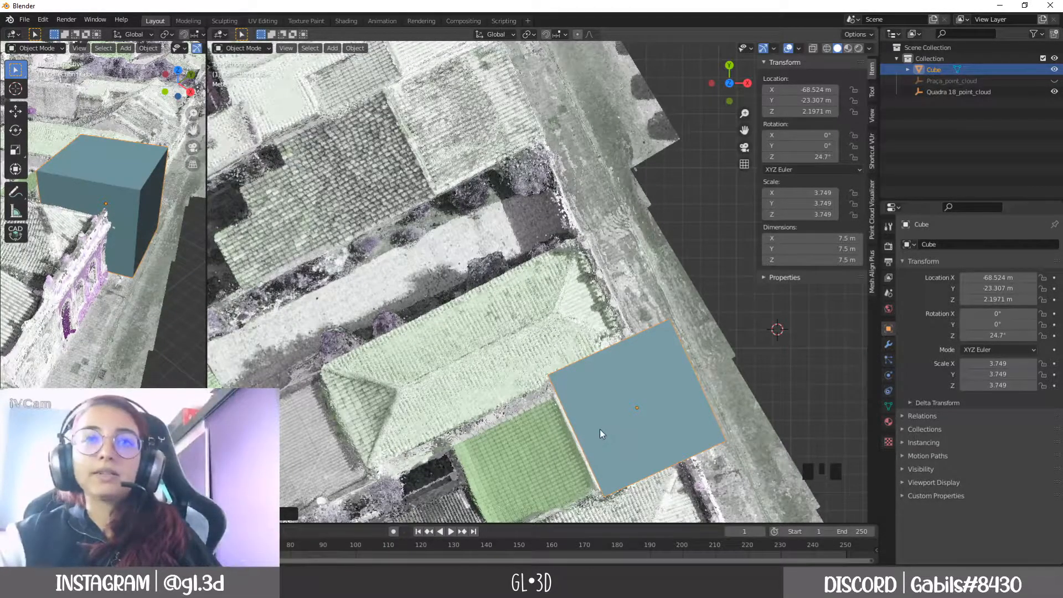
{"action": "scroll", "coordinate": [600, 429], "scroll_direction": "down", "scroll_amount": 1}
{"action": "middle_click_drag", "start_coordinate": [596, 421], "coordinate": [593, 456], "text": "shift"}
{"action": "key", "text": "g"}
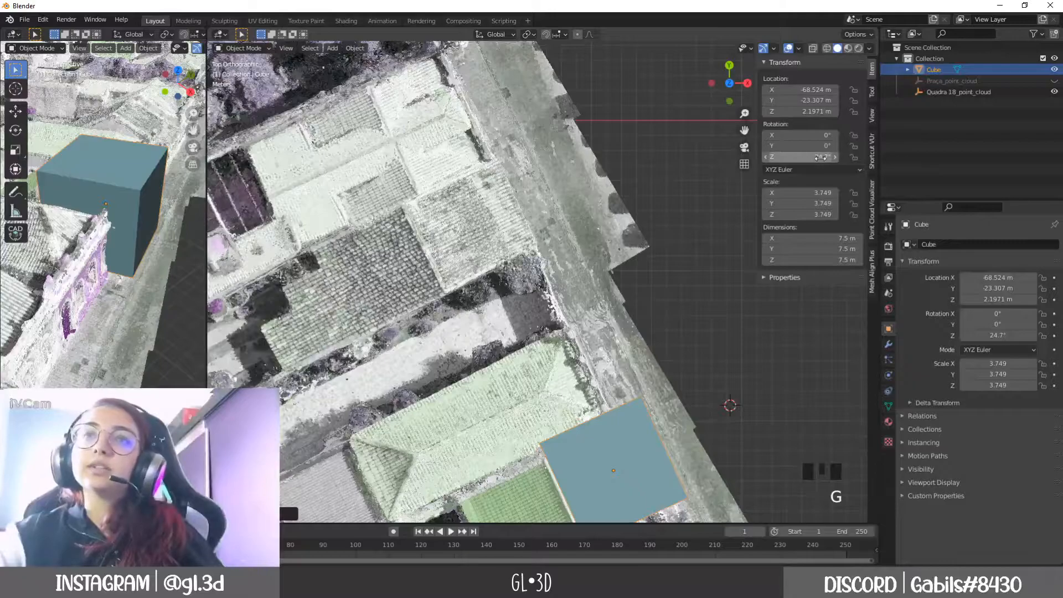
{"action": "middle_click_drag", "start_coordinate": [604, 422], "coordinate": [569, 292], "text": "shift"}
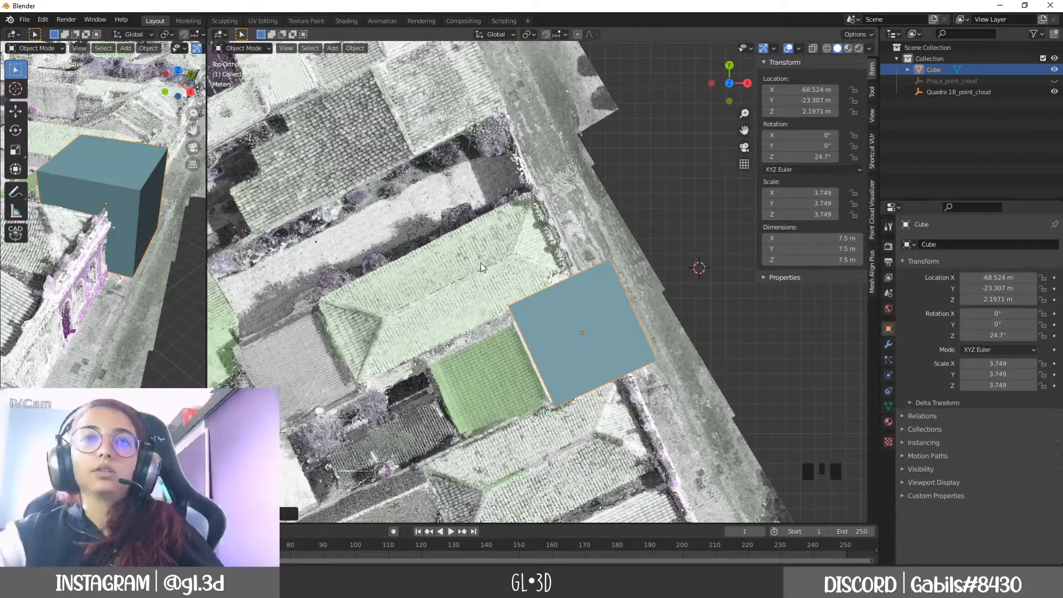
{"action": "middle_click_drag", "start_coordinate": [482, 268], "coordinate": [518, 362], "text": "shift"}
{"action": "scroll", "coordinate": [517, 325], "scroll_direction": "down", "scroll_amount": 1}
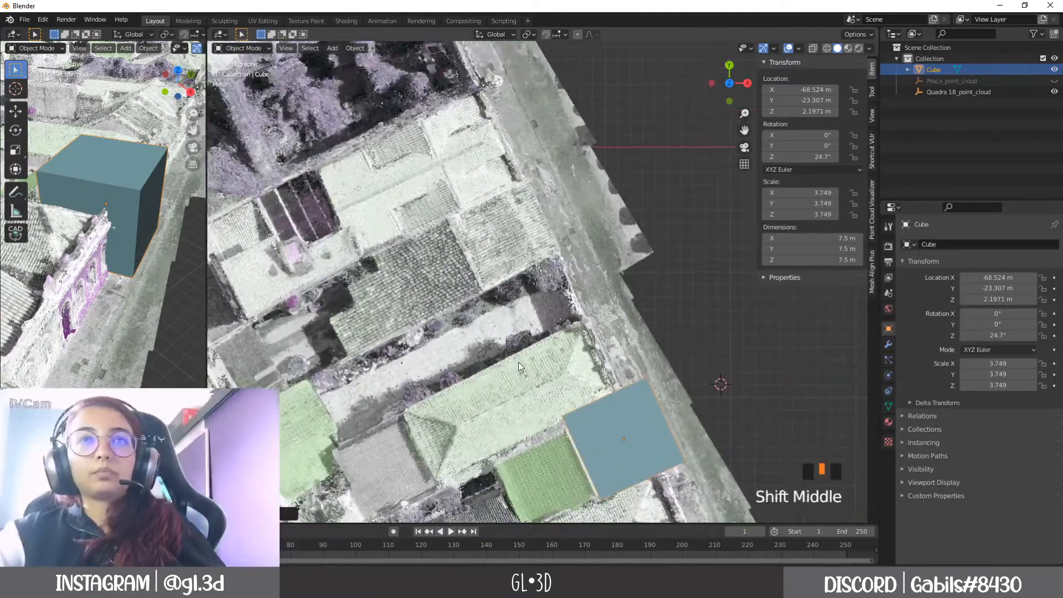
{"action": "scroll", "coordinate": [519, 362], "scroll_direction": "down", "scroll_amount": 1}
{"action": "key", "text": "g"}
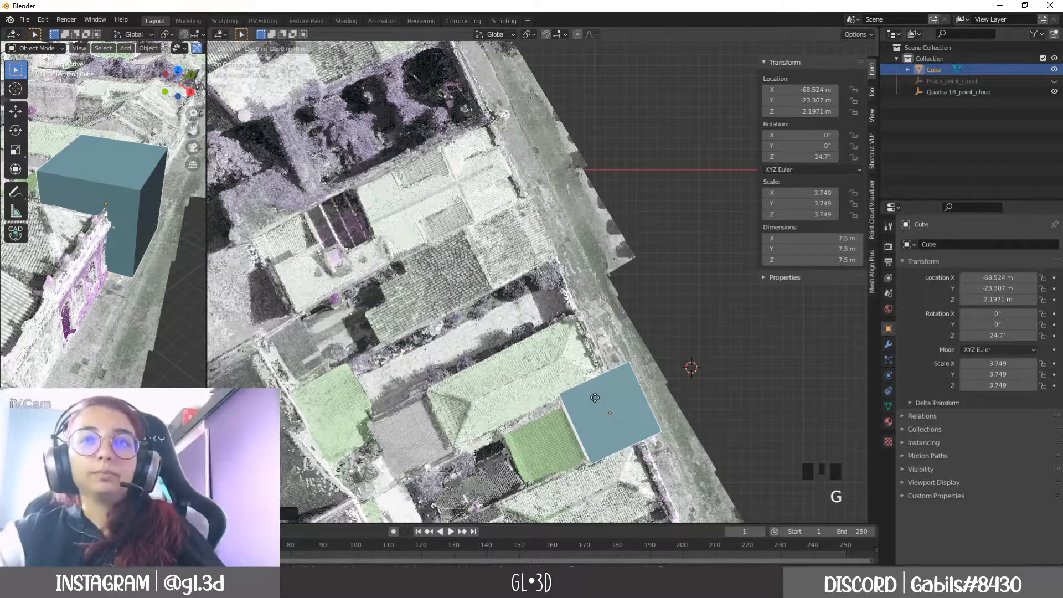
{"action": "right_click", "coordinate": [595, 397]}
Step: Move the cube onto the roof beside the bright white one farther down the street, to about X -62.08 m, Y -42.28 m
{"action": "middle_click_drag", "start_coordinate": [599, 425], "coordinate": [530, 195], "text": "shift"}
{"action": "scroll", "coordinate": [606, 359], "scroll_direction": "up", "scroll_amount": 1}
{"action": "middle_click_drag", "start_coordinate": [606, 363], "coordinate": [531, 293], "text": "shift"}
{"action": "key", "text": "g"}
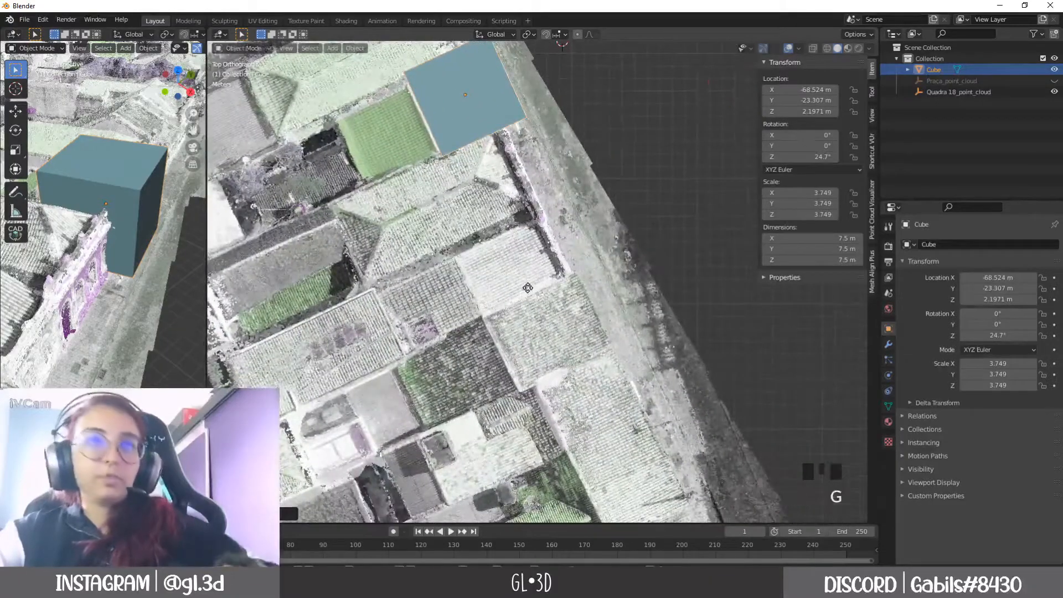
{"action": "left_click", "coordinate": [631, 496]}
{"action": "scroll", "coordinate": [536, 355], "scroll_direction": "up", "scroll_amount": 3}
{"action": "key", "text": "g"}
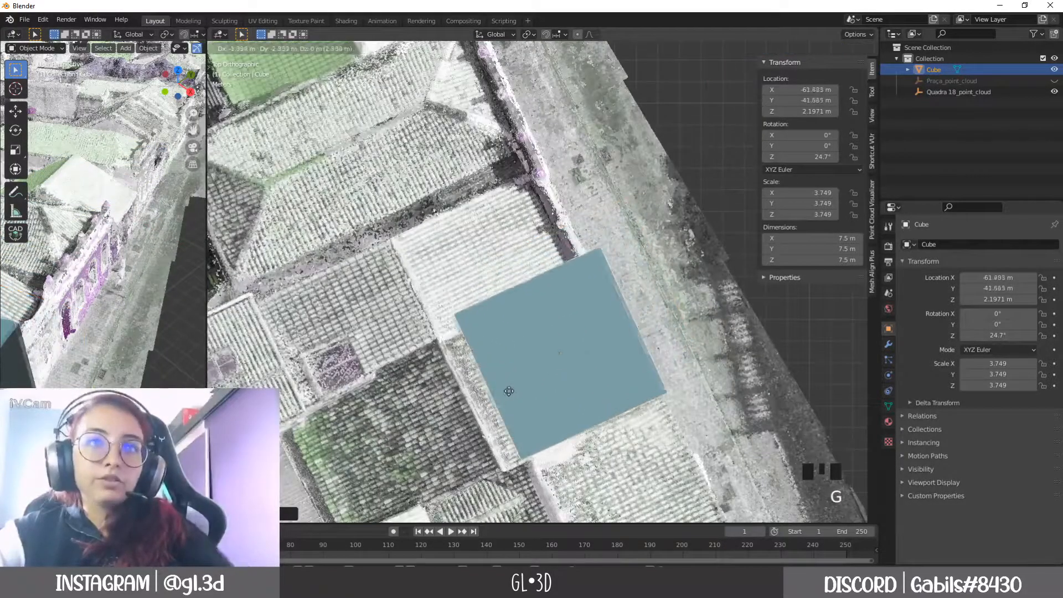
{"action": "left_click", "coordinate": [501, 395]}
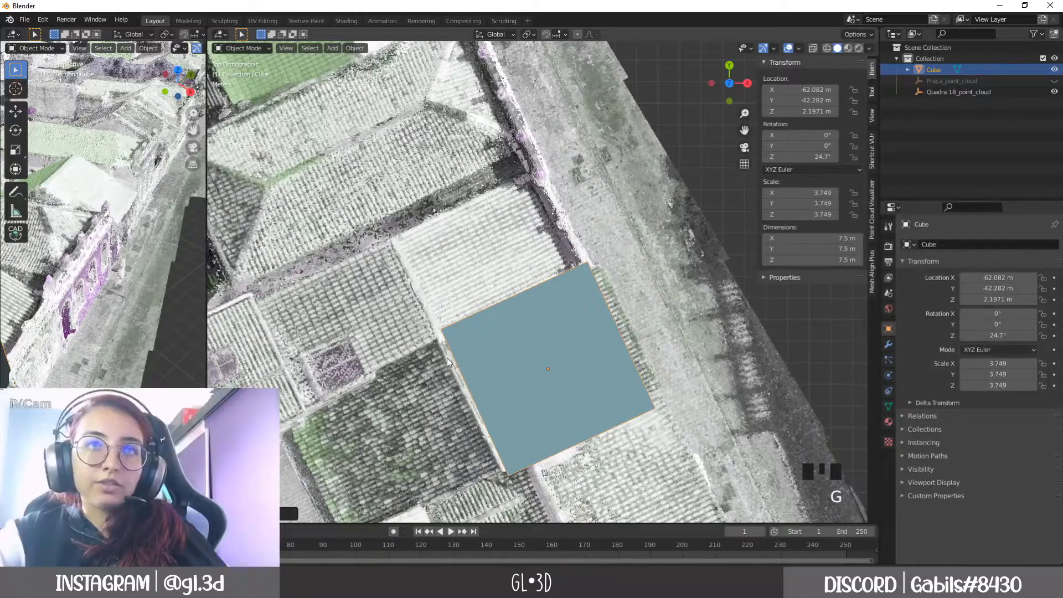
Step: Compare the cube's edges with the roof's borders down the street, toggling between wireframe and solid shading
{"action": "scroll", "coordinate": [451, 389], "scroll_direction": "up", "scroll_amount": 3}
{"action": "middle_click_drag", "start_coordinate": [451, 391], "coordinate": [402, 226], "text": "shift"}
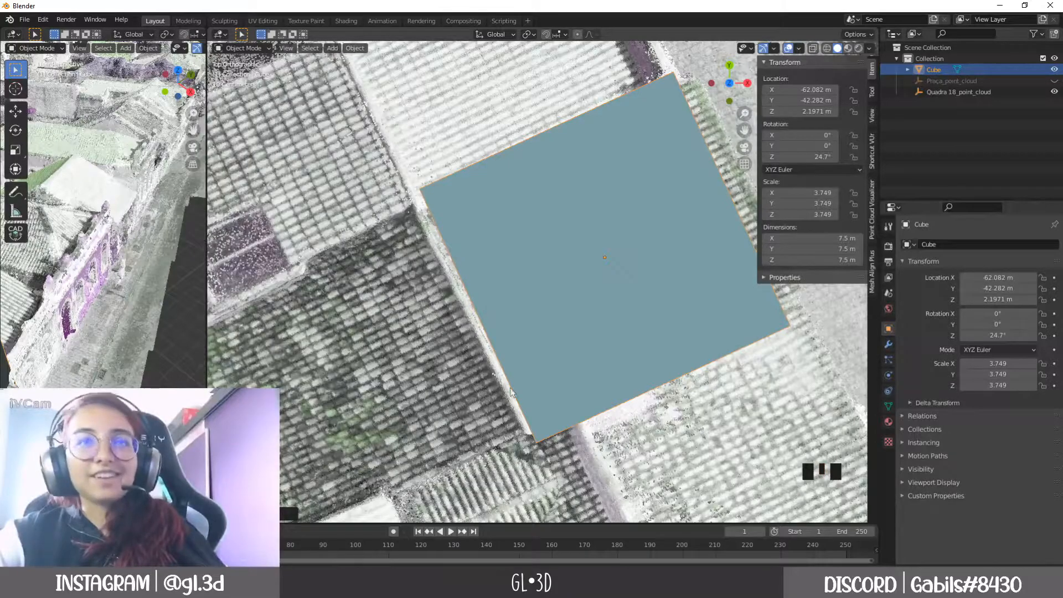
{"action": "scroll", "coordinate": [505, 375], "scroll_direction": "down", "scroll_amount": 5}
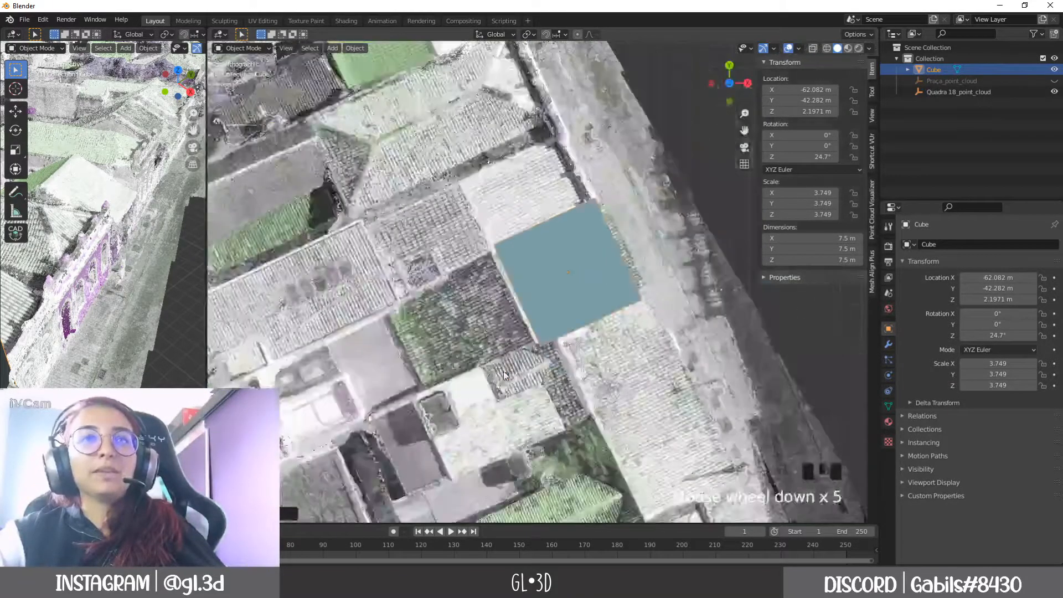
{"action": "key", "text": "shift+z"}
{"action": "middle_click_drag", "start_coordinate": [455, 206], "coordinate": [492, 410], "text": "shift"}
{"action": "key", "text": "shift+z"}
{"action": "key", "text": "shift+z"}
{"action": "key", "text": "shift+z"}
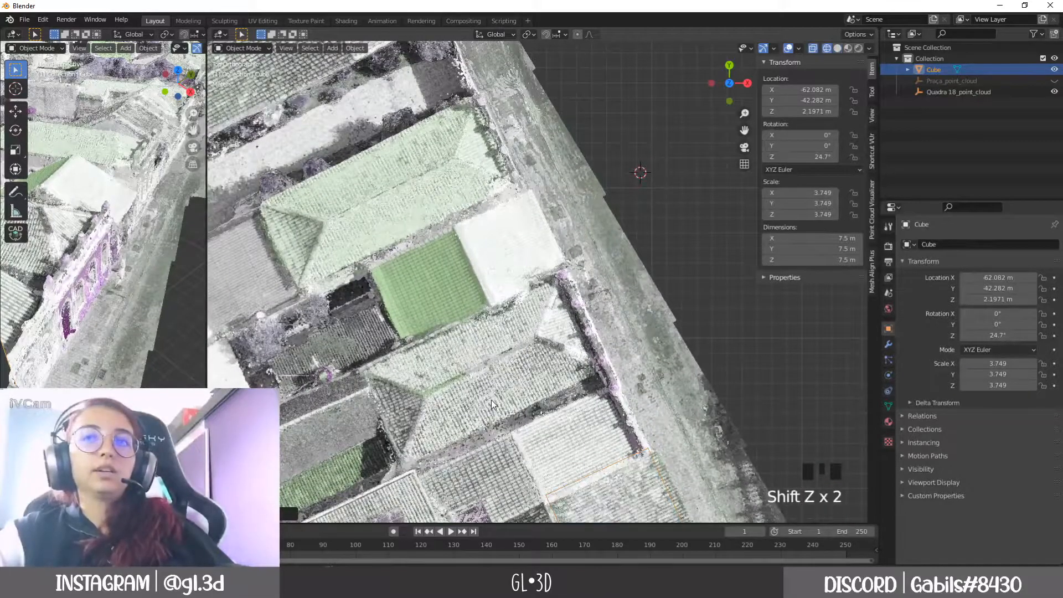
Step: Move the cube back beside the green roof and fine-tune its position to about X -68.49 m, Y -23.62 m
{"action": "scroll", "coordinate": [493, 391], "scroll_direction": "down", "scroll_amount": 3}
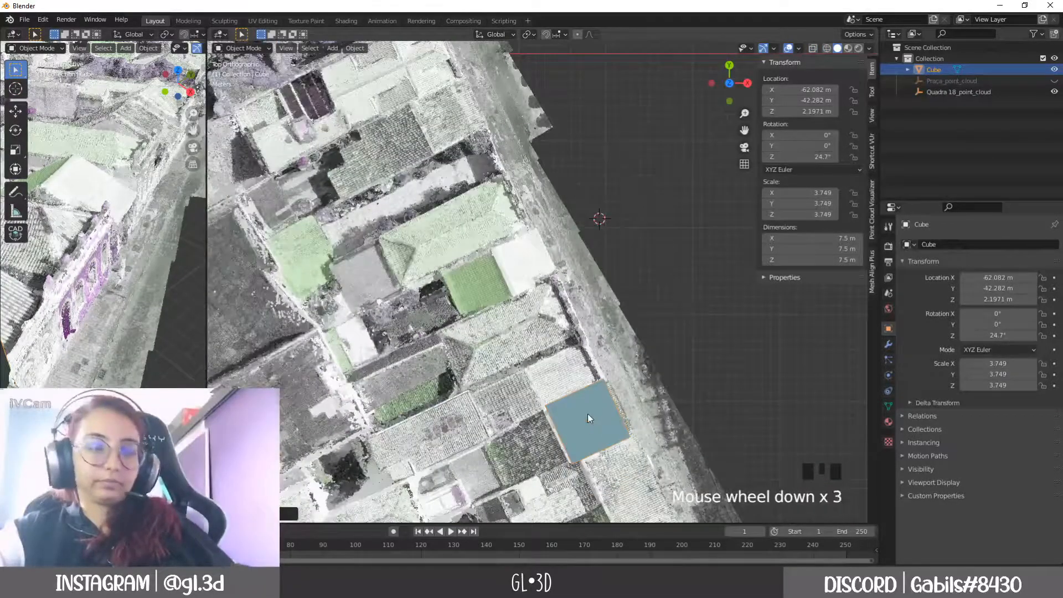
{"action": "key", "text": "g"}
{"action": "key", "text": "shift+z"}
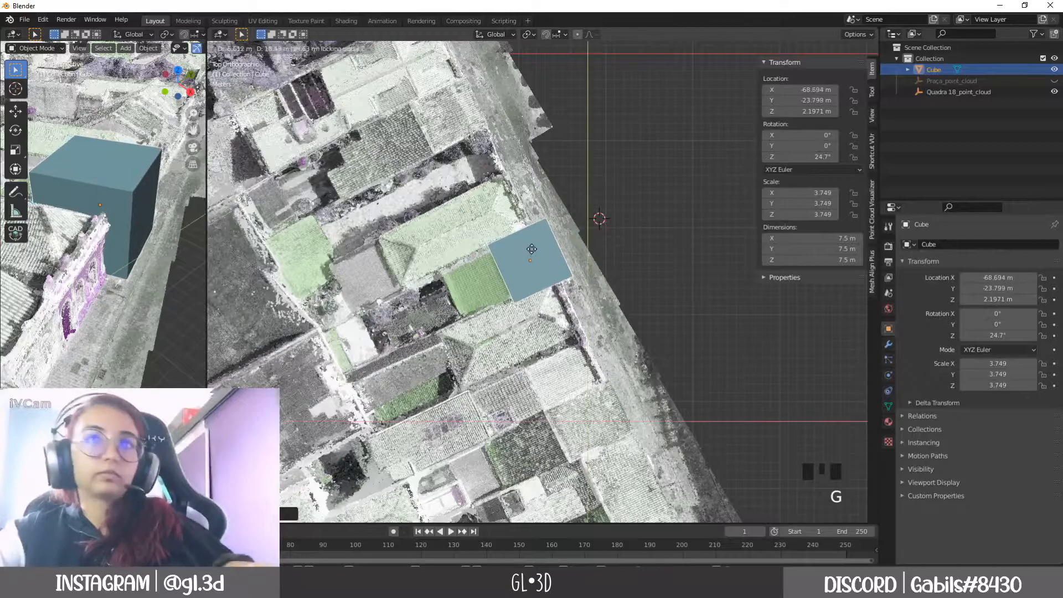
{"action": "left_click", "coordinate": [533, 247]}
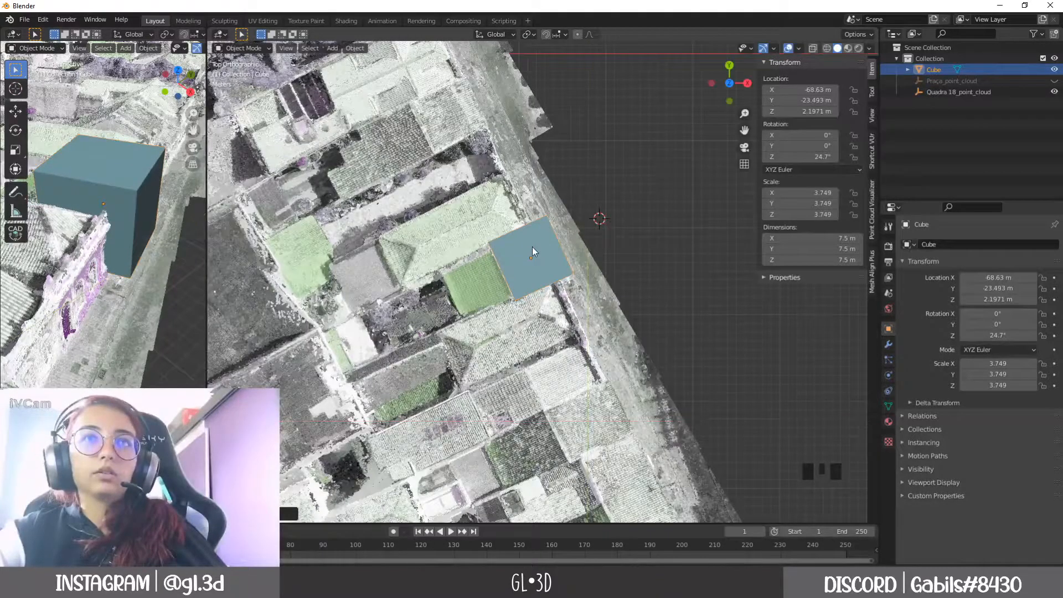
{"action": "scroll", "coordinate": [494, 268], "scroll_direction": "up", "scroll_amount": 4}
{"action": "scroll", "coordinate": [471, 277], "scroll_direction": "up", "scroll_amount": 2, "text": "shift"}
{"action": "middle_click_drag", "start_coordinate": [439, 283], "coordinate": [484, 363], "text": "shift"}
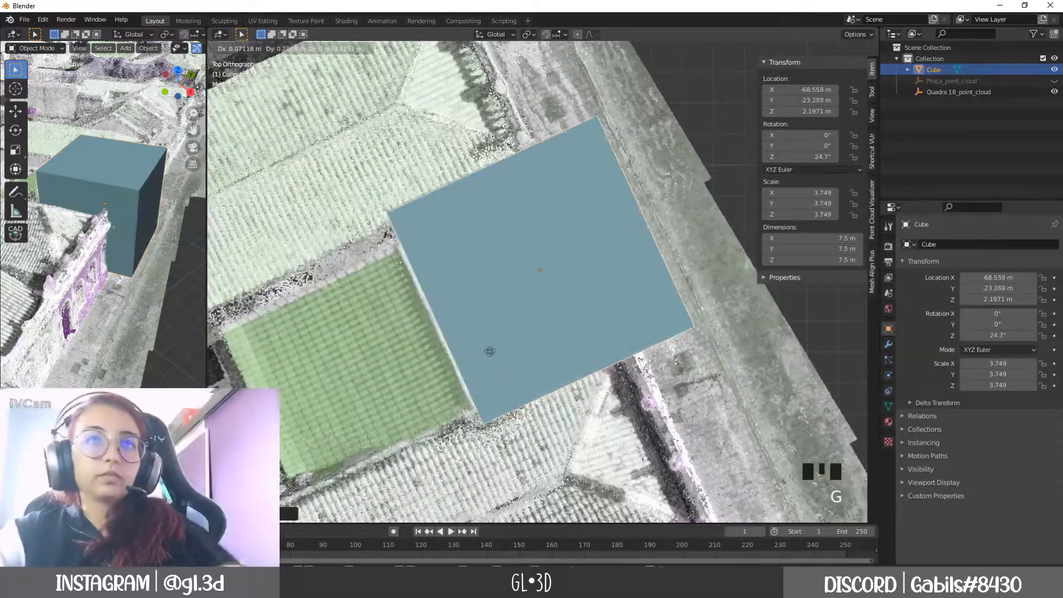
{"action": "key", "text": "g"}
{"action": "left_click", "coordinate": [491, 368]}
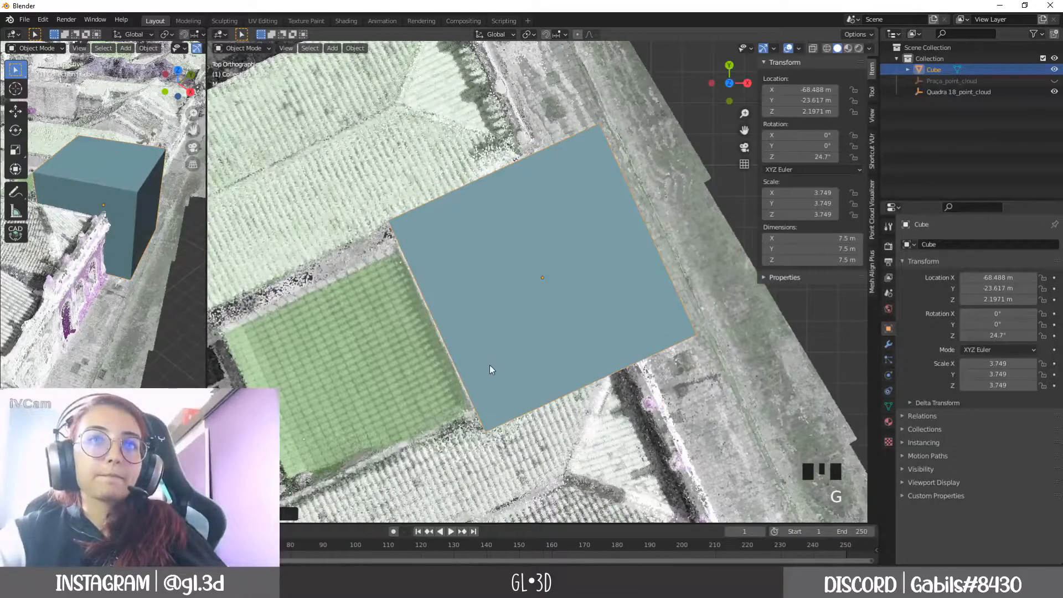
{"action": "scroll", "coordinate": [316, 294], "scroll_direction": "down", "scroll_amount": 2}
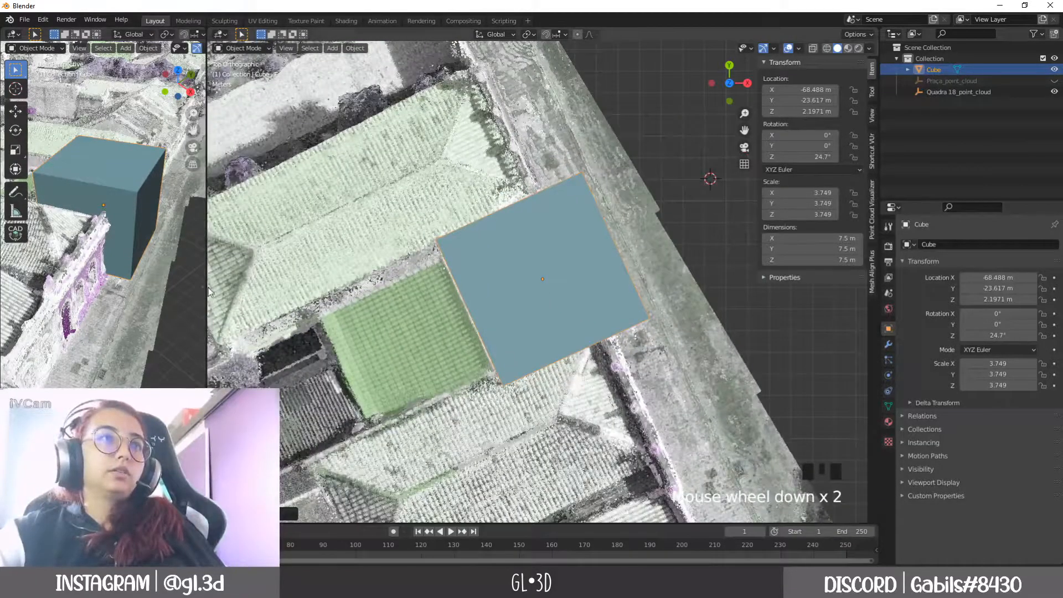
Step: Widen the secondary perspective viewport and orbit the main view to see the cube against the street facades
{"action": "left_click_drag", "start_coordinate": [205, 287], "coordinate": [357, 287]}
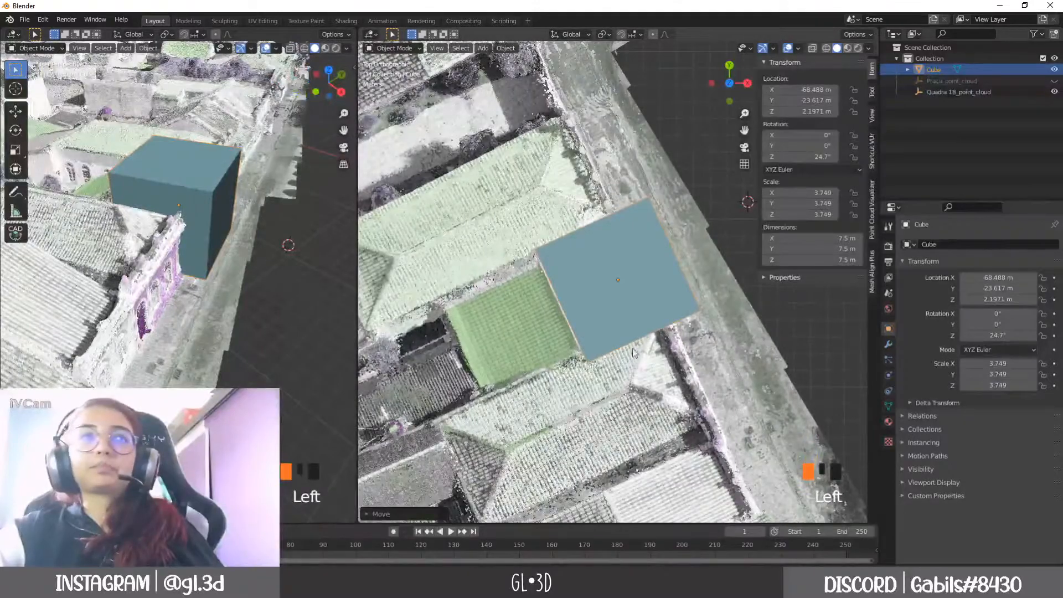
{"action": "middle_click_drag", "start_coordinate": [740, 334], "coordinate": [676, 380]}
{"action": "scroll", "coordinate": [561, 328], "scroll_direction": "down", "scroll_amount": 1}
{"action": "scroll", "coordinate": [641, 405], "scroll_direction": "down", "scroll_amount": 1}
{"action": "scroll", "coordinate": [634, 370], "scroll_direction": "up", "scroll_amount": 4}
{"action": "scroll", "coordinate": [599, 349], "scroll_direction": "up", "scroll_amount": 3}
{"action": "scroll", "coordinate": [601, 330], "scroll_direction": "down", "scroll_amount": 3}
{"action": "scroll", "coordinate": [556, 332], "scroll_direction": "down", "scroll_amount": 2}
{"action": "middle_click_drag", "start_coordinate": [615, 301], "coordinate": [553, 290]}
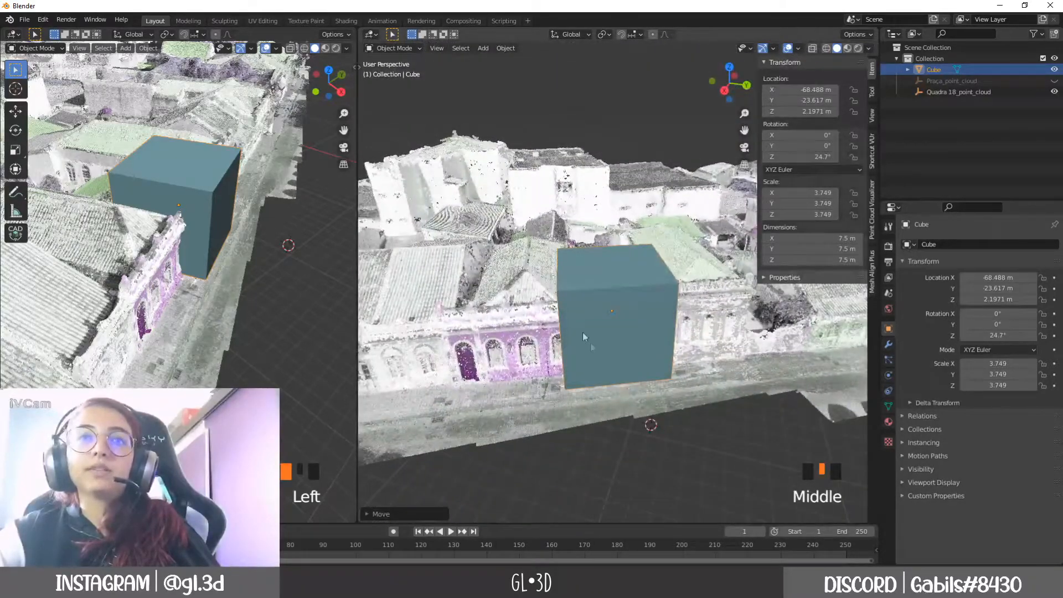
Step: Lower the cube along the Z axis to street level, to a Z location of about 1.34 m
{"action": "key", "text": "g"}
{"action": "key", "text": "z"}
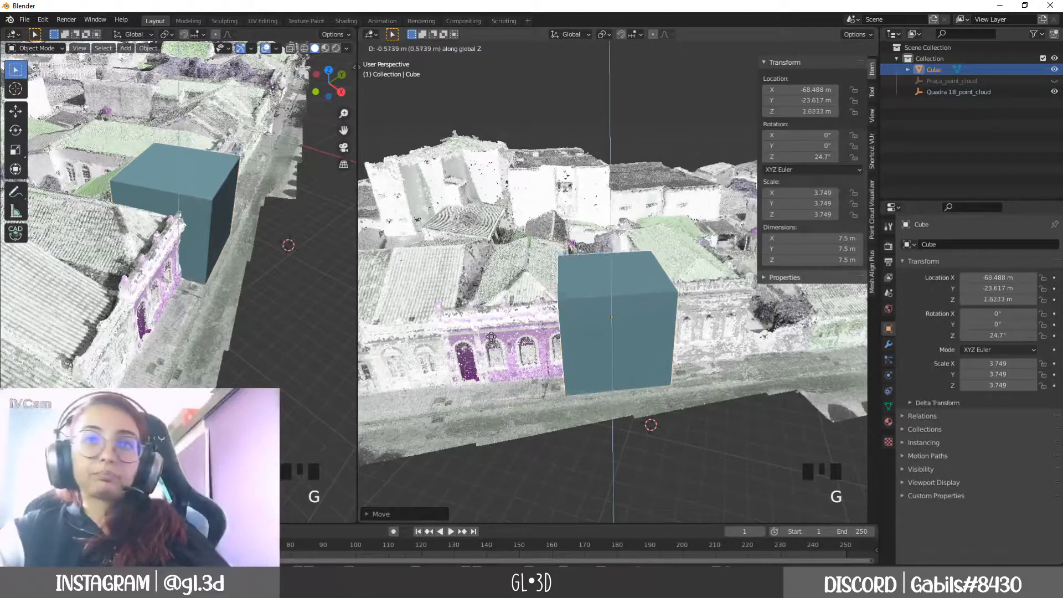
{"action": "left_click", "coordinate": [510, 381]}
{"action": "middle_click_drag", "start_coordinate": [510, 381], "coordinate": [558, 389]}
Step: Inspect the cube against the facades in the global right view and from an angled perspective
{"action": "middle_click_drag", "start_coordinate": [593, 352], "coordinate": [659, 266]}
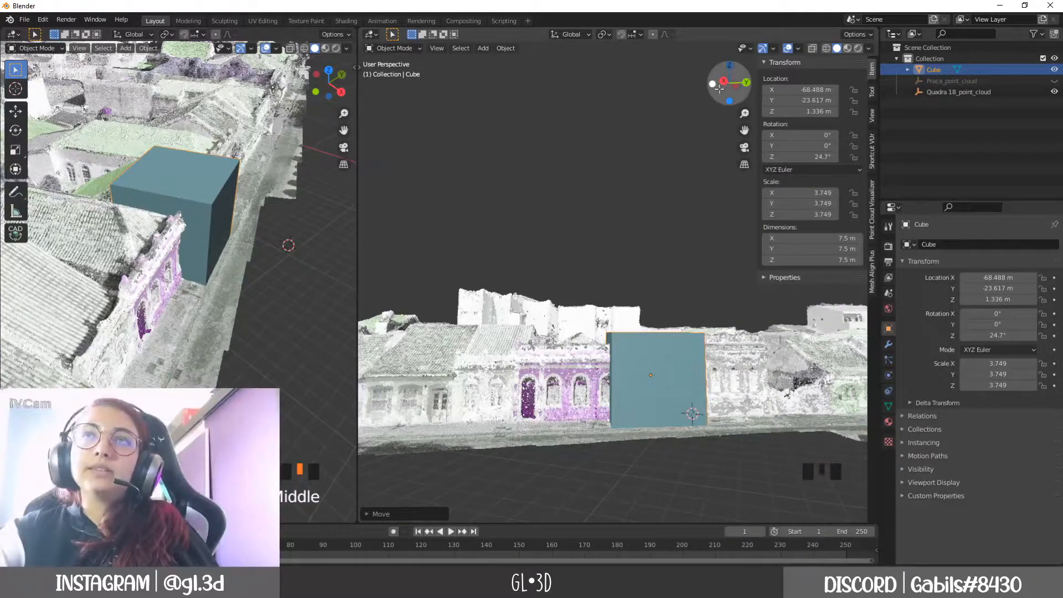
{"action": "left_click", "coordinate": [725, 81]}
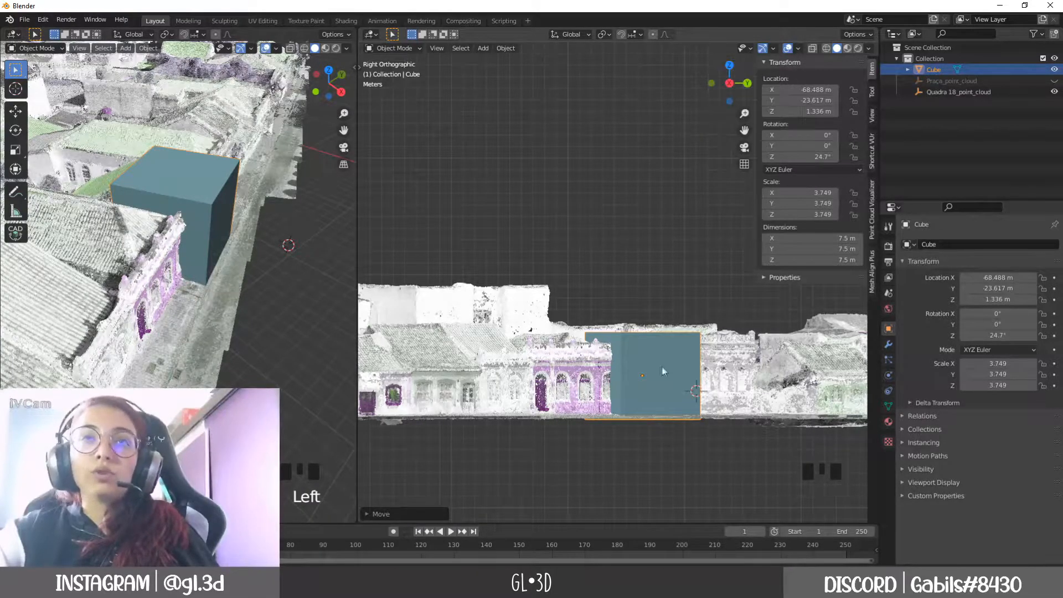
{"action": "scroll", "coordinate": [665, 349], "scroll_direction": "up", "scroll_amount": 2}
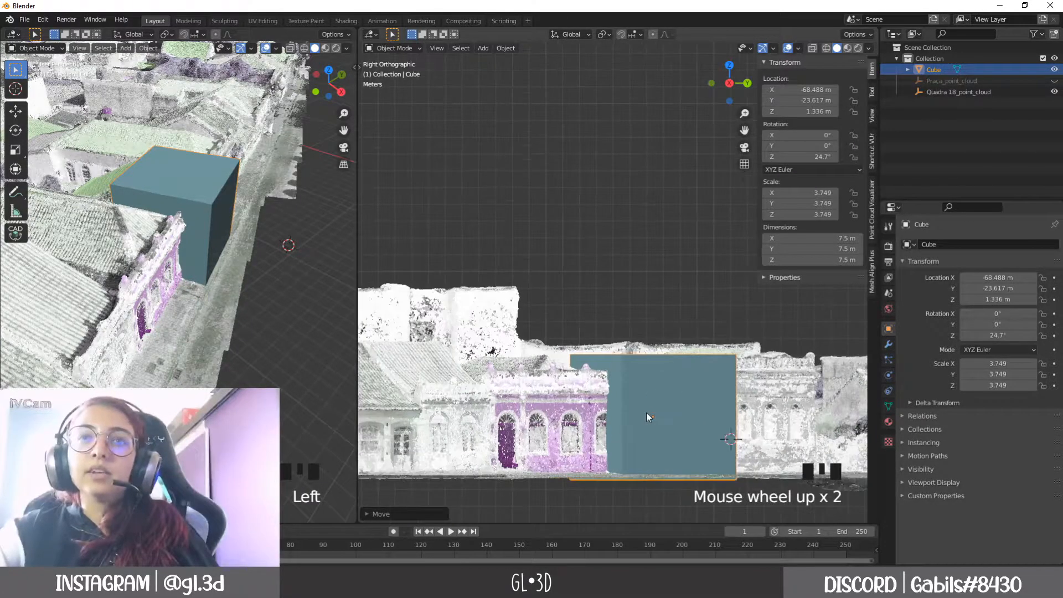
{"action": "middle_click_drag", "start_coordinate": [646, 413], "coordinate": [612, 368], "text": "shift"}
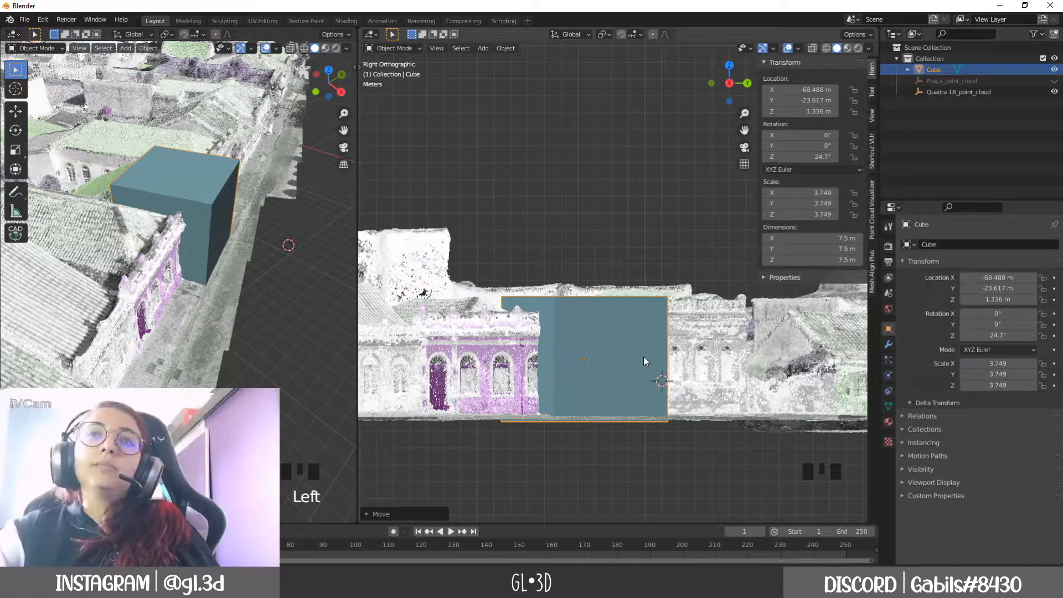
{"action": "middle_click_drag", "start_coordinate": [644, 357], "coordinate": [613, 333]}
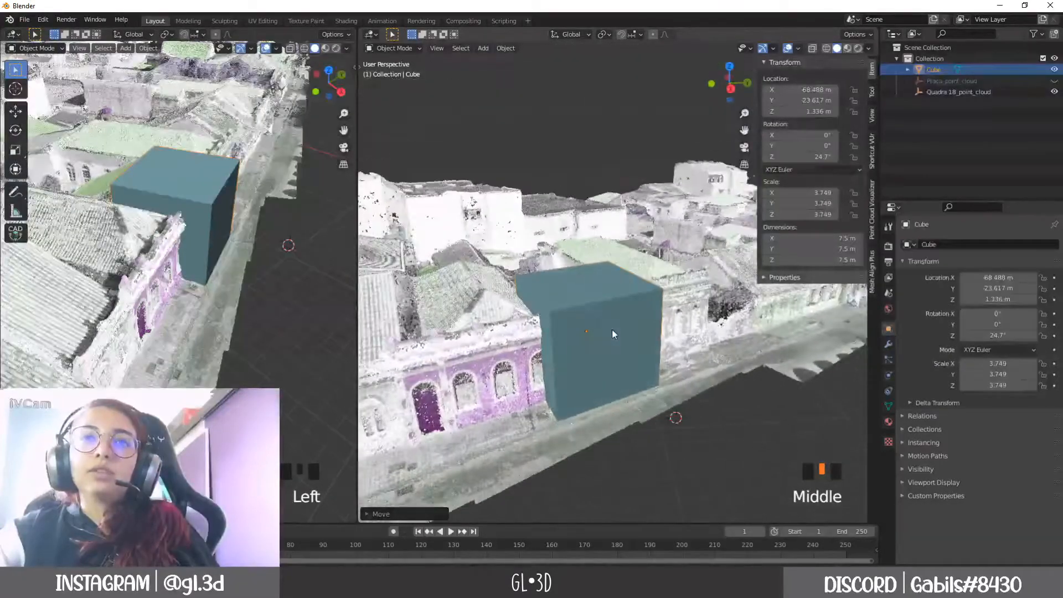
{"action": "scroll", "coordinate": [570, 293], "scroll_direction": "down", "scroll_amount": 2}
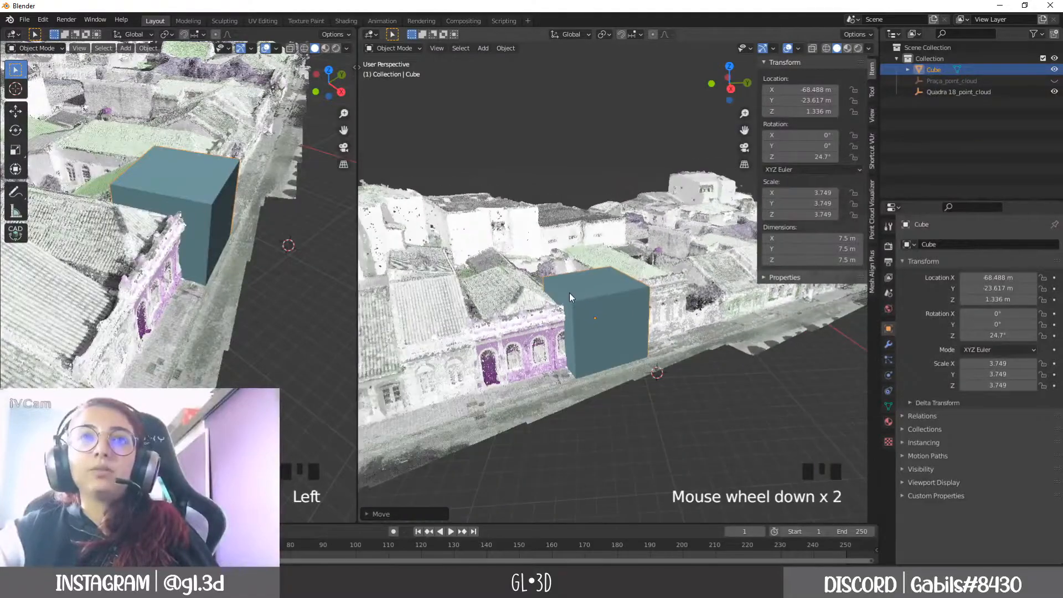
Step: Align the main view to the active cube's right side and frame the cube with the neighbouring facades
{"action": "left_click", "coordinate": [437, 49]}
{"action": "mouse_move", "coordinate": [499, 197]}
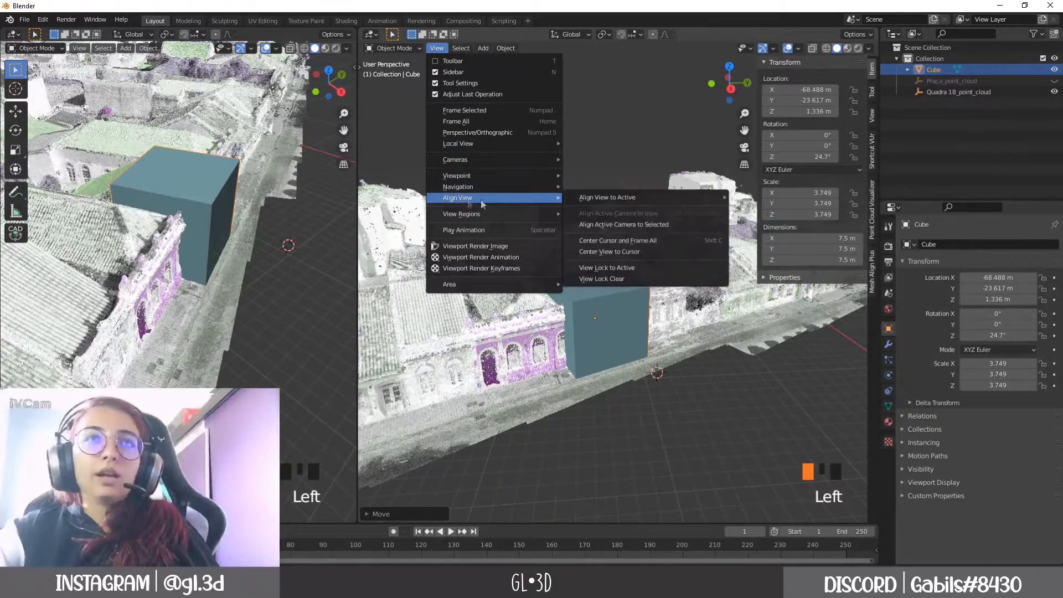
{"action": "mouse_move", "coordinate": [715, 208]}
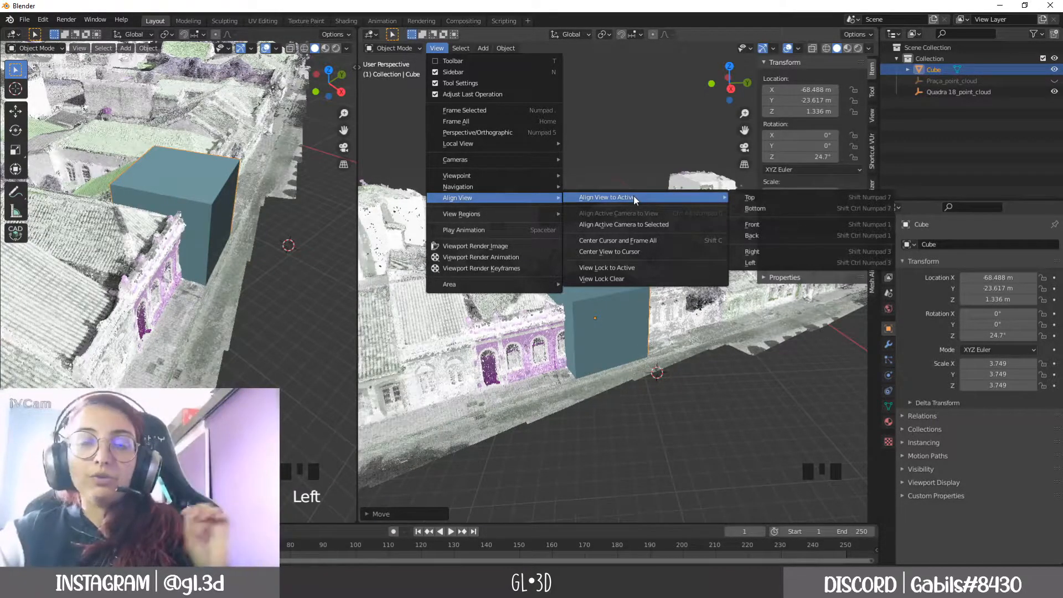
{"action": "left_click", "coordinate": [764, 252]}
{"action": "scroll", "coordinate": [606, 385], "scroll_direction": "up", "scroll_amount": 2}
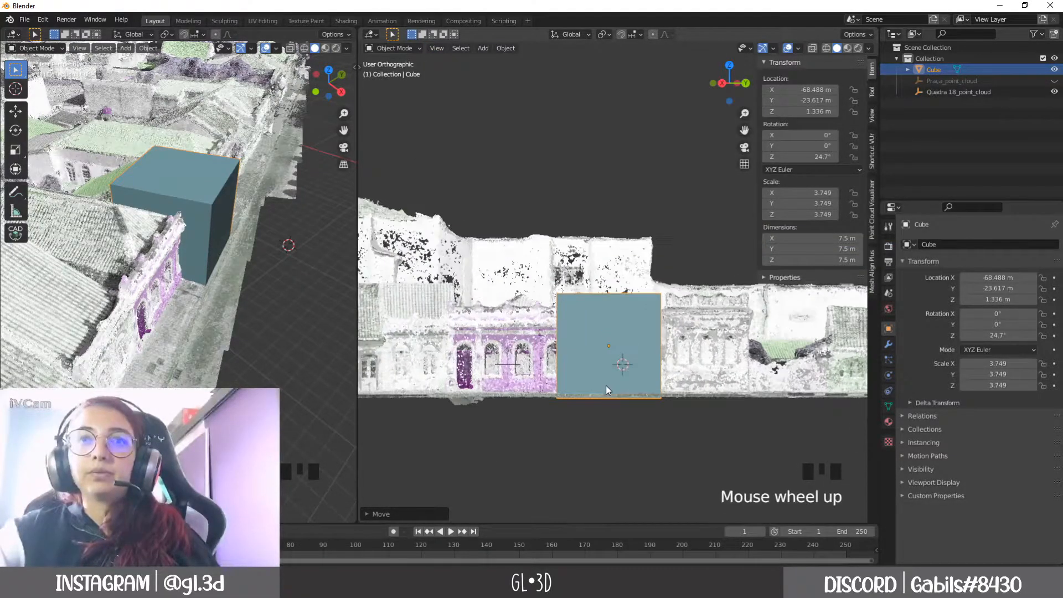
{"action": "middle_click_drag", "start_coordinate": [605, 385], "coordinate": [614, 360], "text": "shift"}
{"action": "scroll", "coordinate": [623, 346], "scroll_direction": "down", "scroll_amount": 2}
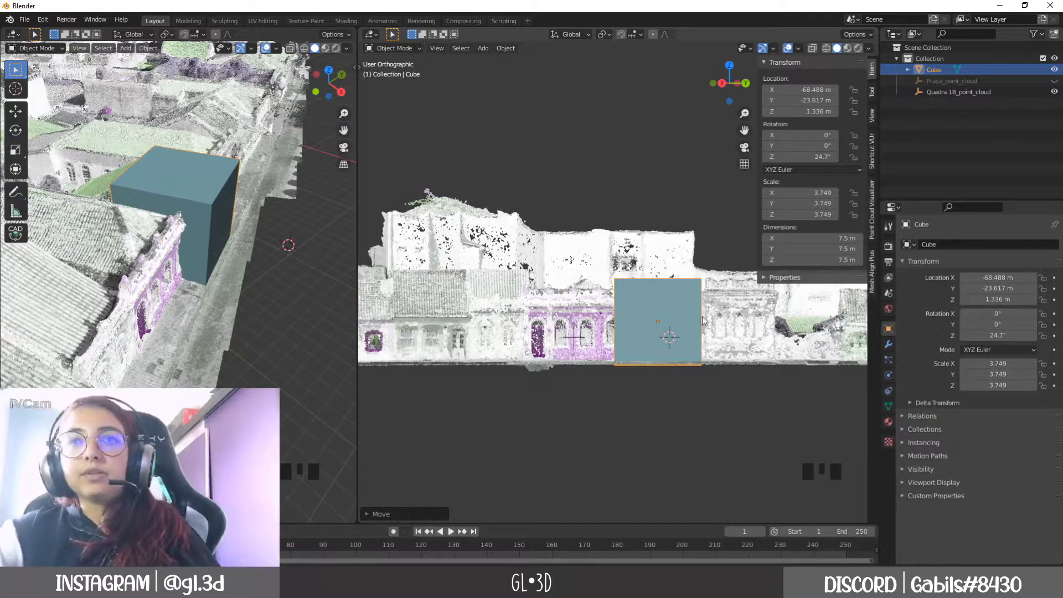
Step: Put the cube into Edit Mode and select its side face next to the purple facade
{"action": "scroll", "coordinate": [702, 320], "scroll_direction": "up", "scroll_amount": 3}
{"action": "middle_click_drag", "start_coordinate": [692, 329], "coordinate": [541, 282], "text": "shift"}
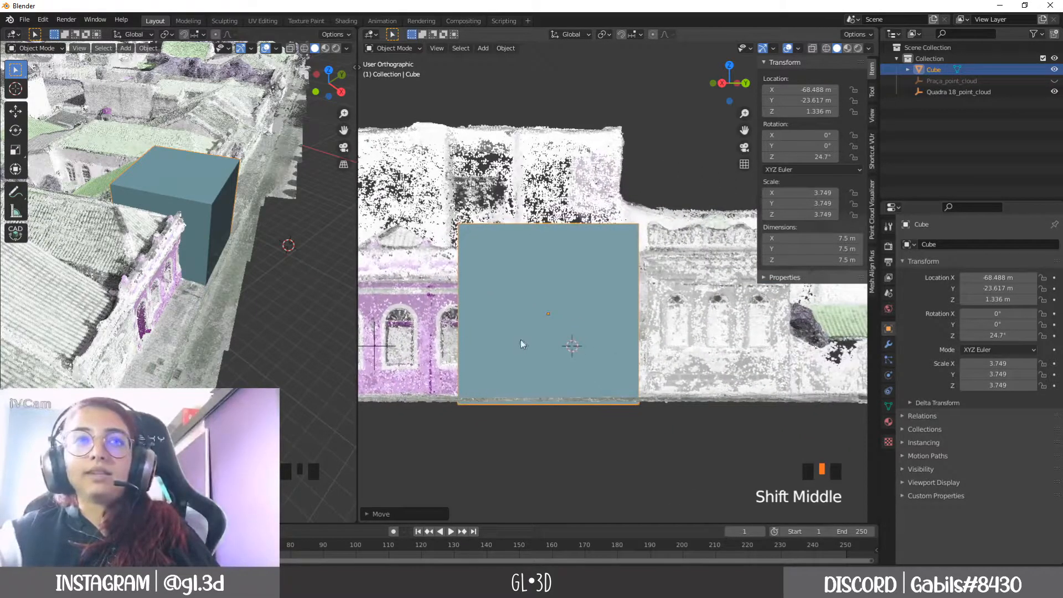
{"action": "left_click", "coordinate": [205, 210]}
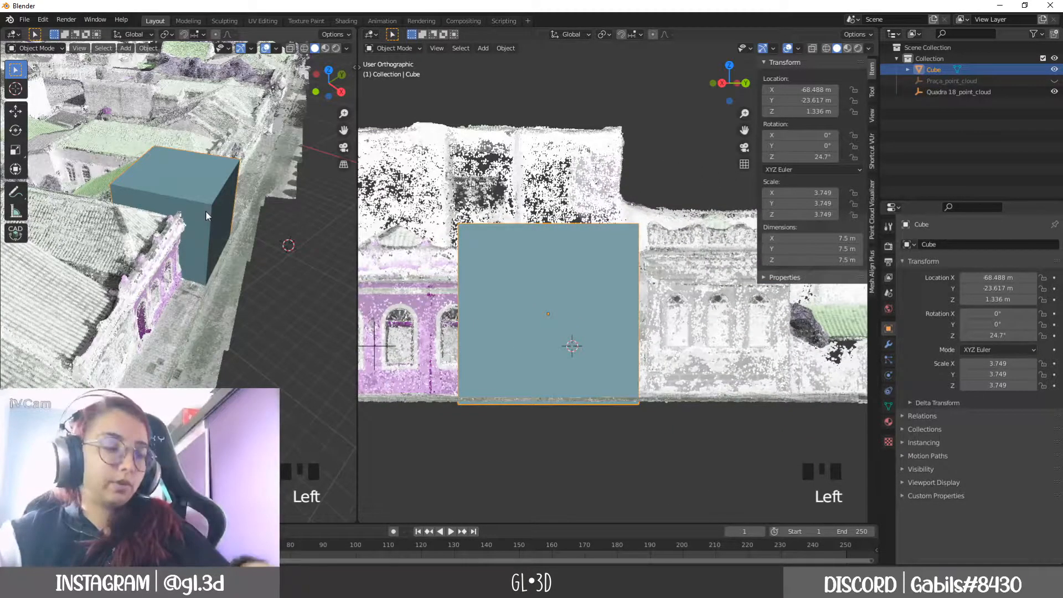
{"action": "key", "text": "Tab"}
{"action": "left_click", "coordinate": [95, 49]}
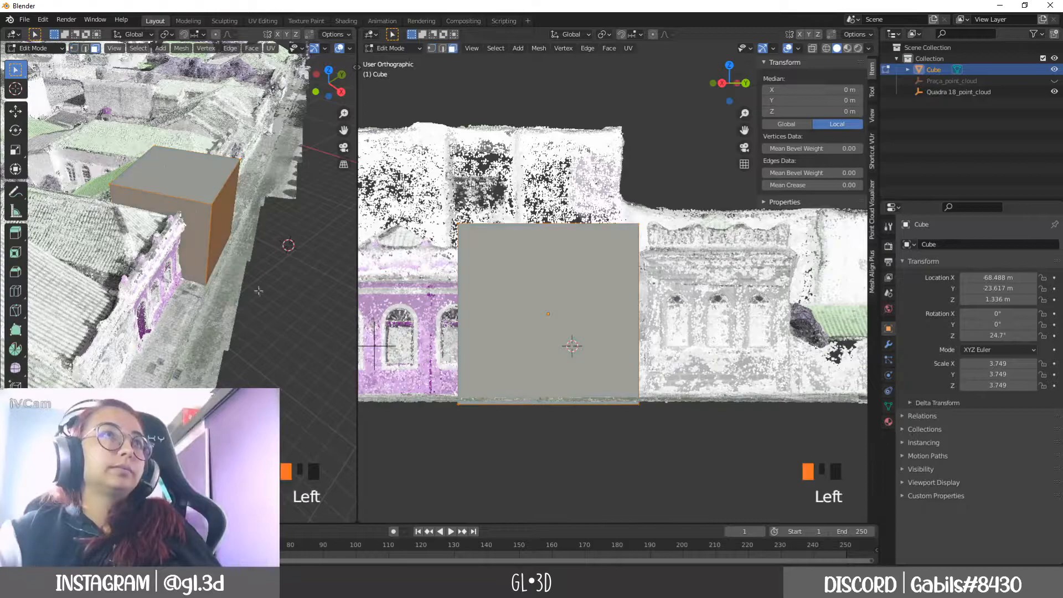
{"action": "double_click", "coordinate": [200, 240]}
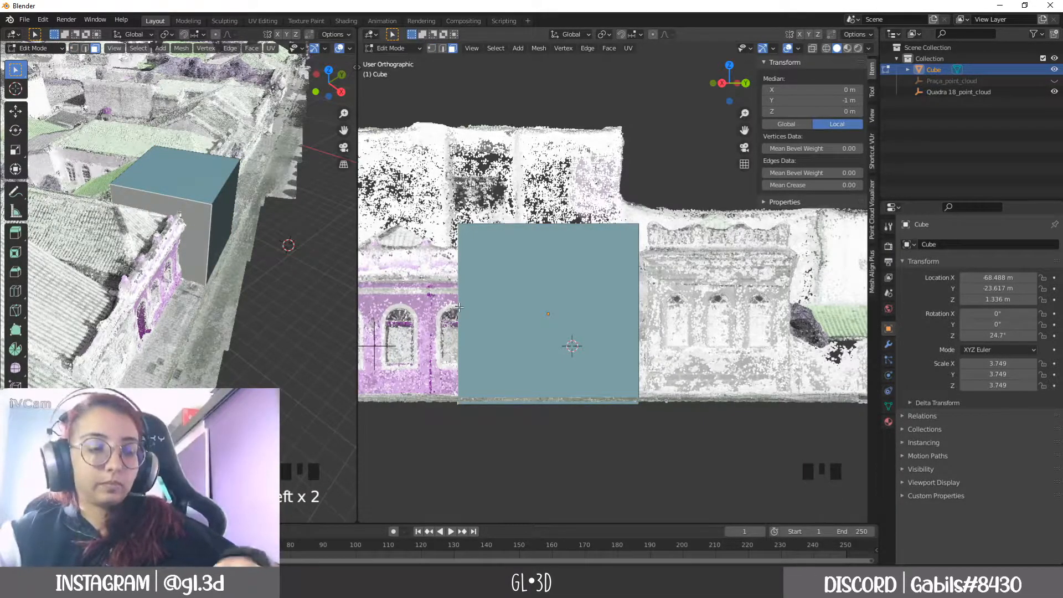
Step: Try to move the selected side face along the global Y axis while viewing the facades orthographically
{"action": "key", "text": "g"}
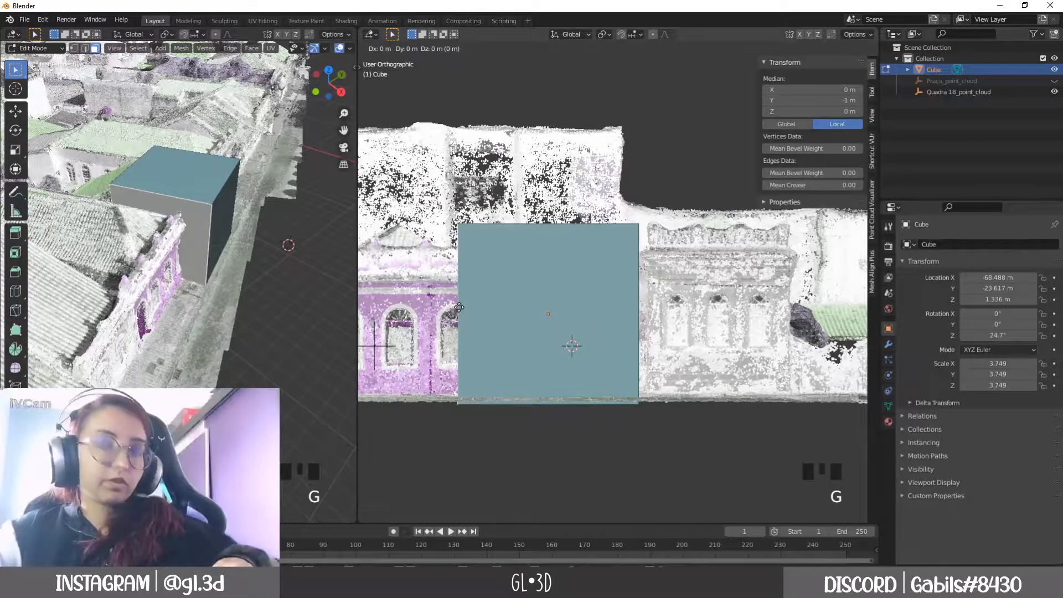
{"action": "key", "text": "y"}
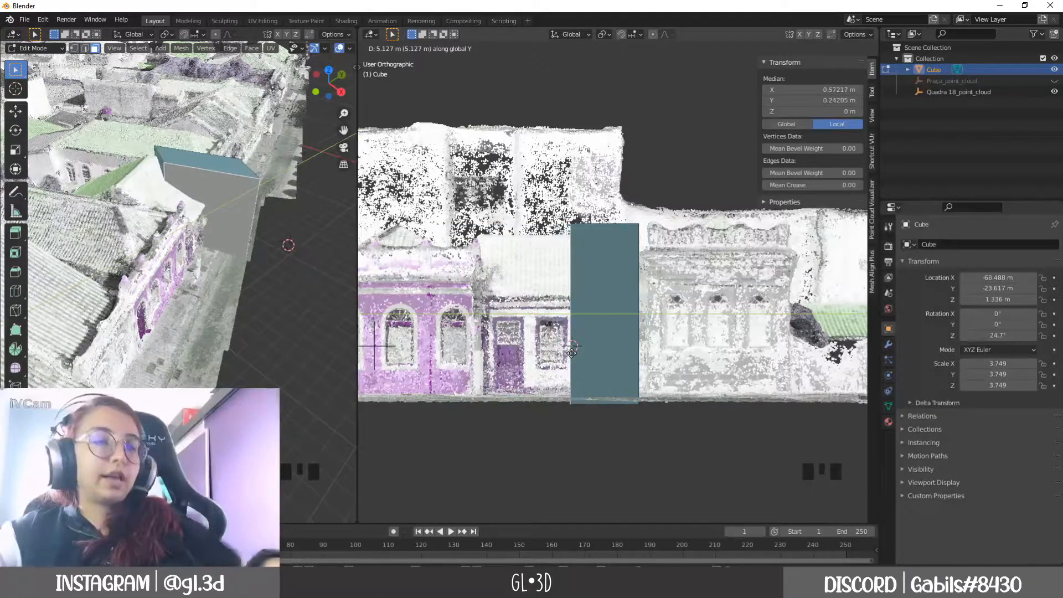
{"action": "key", "text": "Escape"}
Step: Switch the main view to perspective and try extending the cube's side face along global Y over the purple facade
{"action": "middle_click_drag", "start_coordinate": [540, 311], "coordinate": [533, 325]}
{"action": "scroll", "coordinate": [531, 329], "scroll_direction": "down", "scroll_amount": 2}
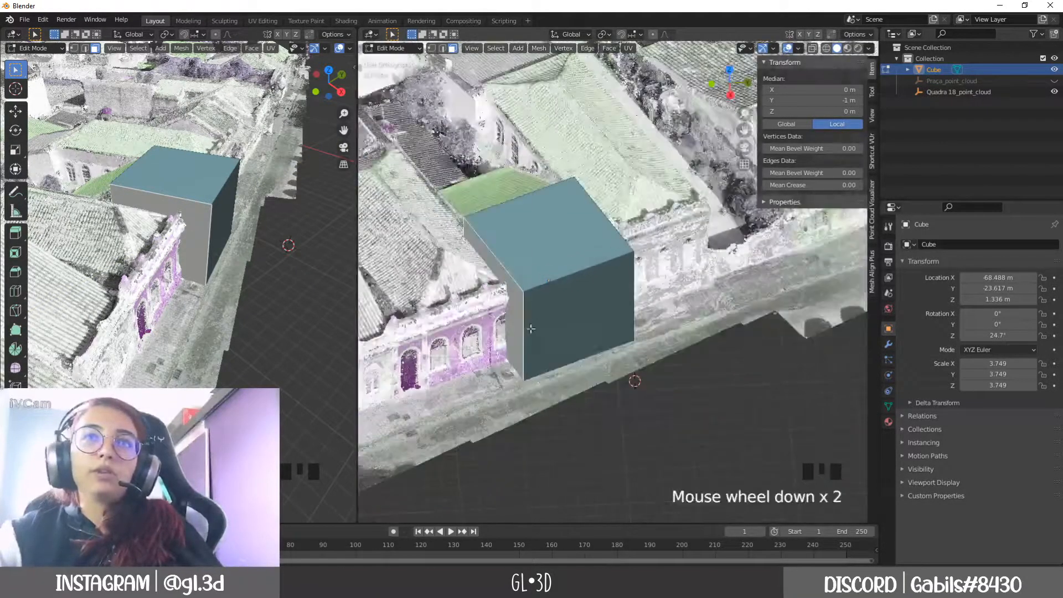
{"action": "left_click", "coordinate": [745, 164]}
{"action": "scroll", "coordinate": [745, 164], "scroll_direction": "down", "scroll_amount": 3}
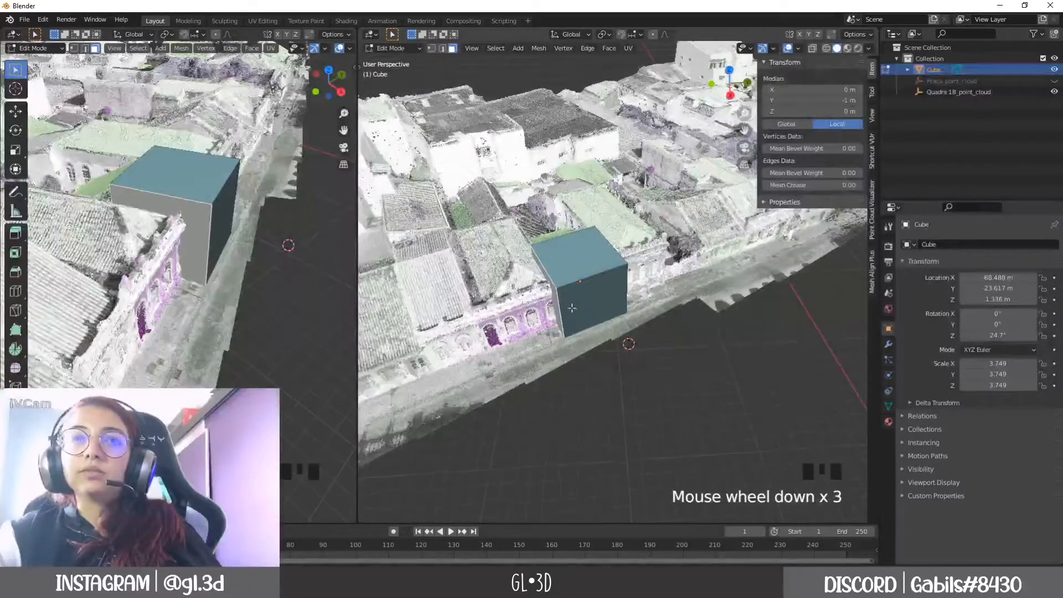
{"action": "middle_click_drag", "start_coordinate": [637, 277], "coordinate": [615, 314]}
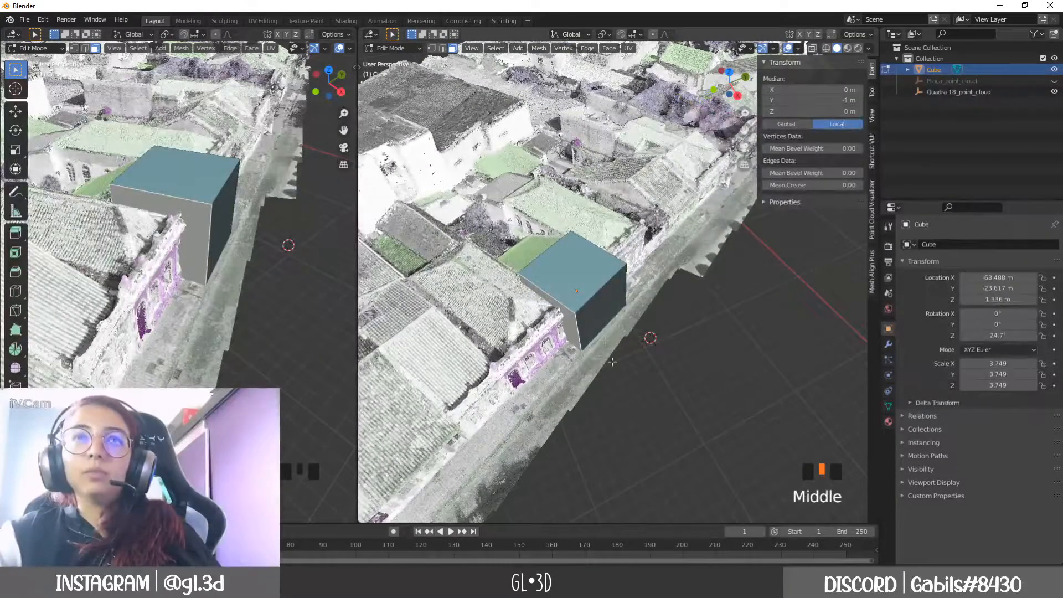
{"action": "middle_click_drag", "start_coordinate": [612, 362], "coordinate": [636, 361]}
{"action": "key", "text": "g"}
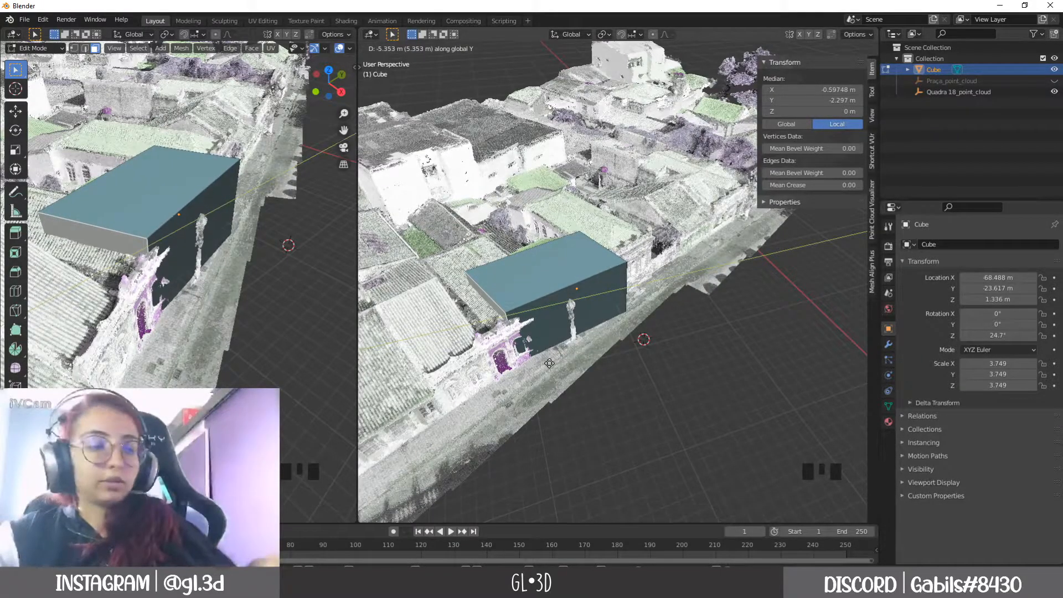
{"action": "right_click", "coordinate": [549, 364]}
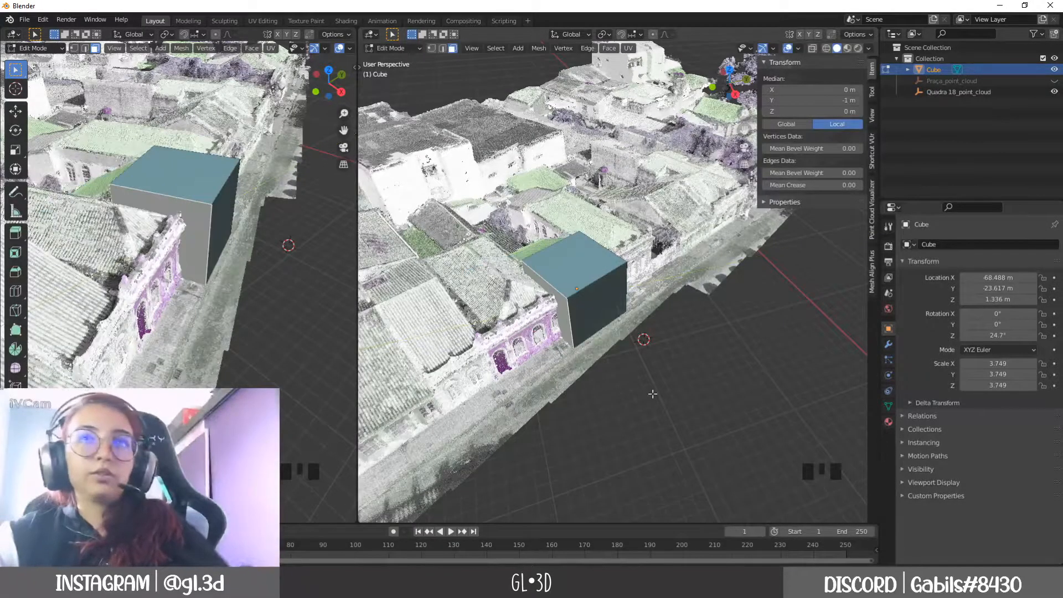
{"action": "middle_click_drag", "start_coordinate": [653, 394], "coordinate": [619, 378]}
Step: Return the cube to Object Mode and set the transform orientation to Local
{"action": "key", "text": "Tab"}
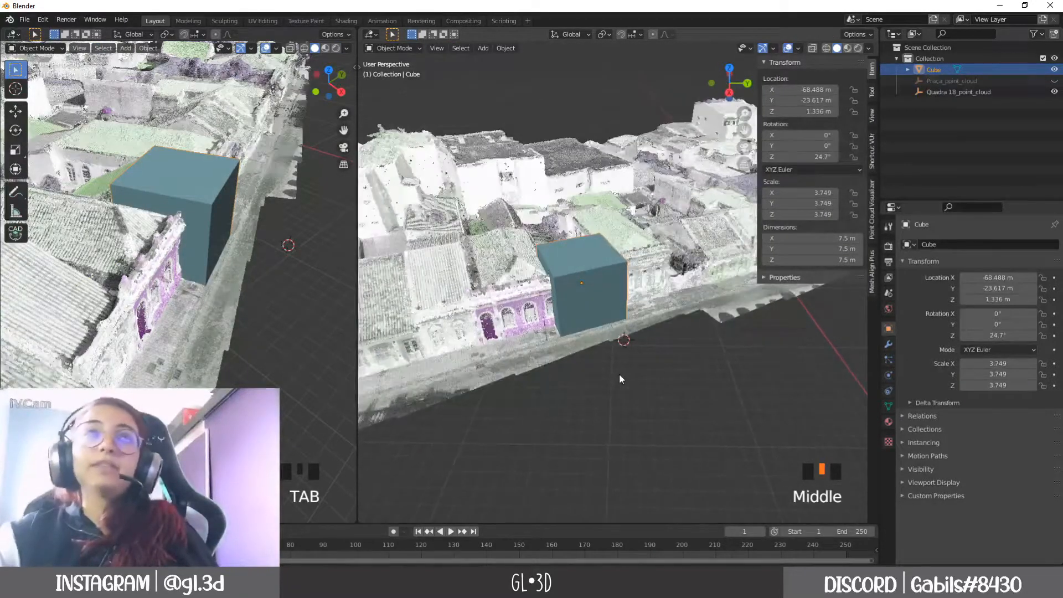
{"action": "left_click", "coordinate": [564, 35]}
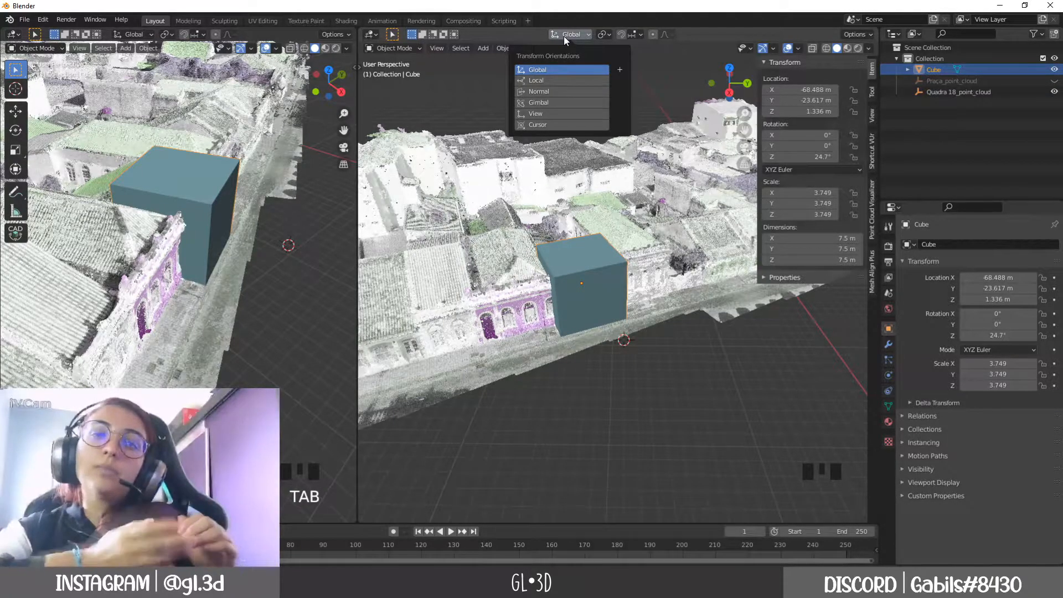
{"action": "left_click", "coordinate": [536, 80]}
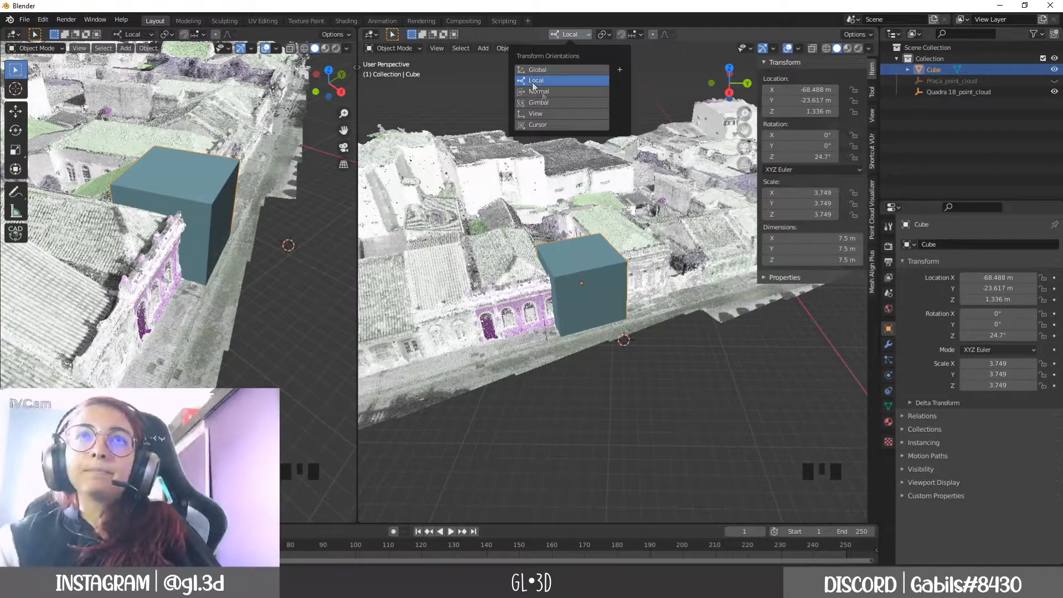
Step: Annotate the cube's two local horizontal axis directions with freehand strokes over its top face
{"action": "scroll", "coordinate": [540, 322], "scroll_direction": "up", "scroll_amount": 2}
{"action": "middle_click_drag", "start_coordinate": [539, 324], "coordinate": [582, 348]}
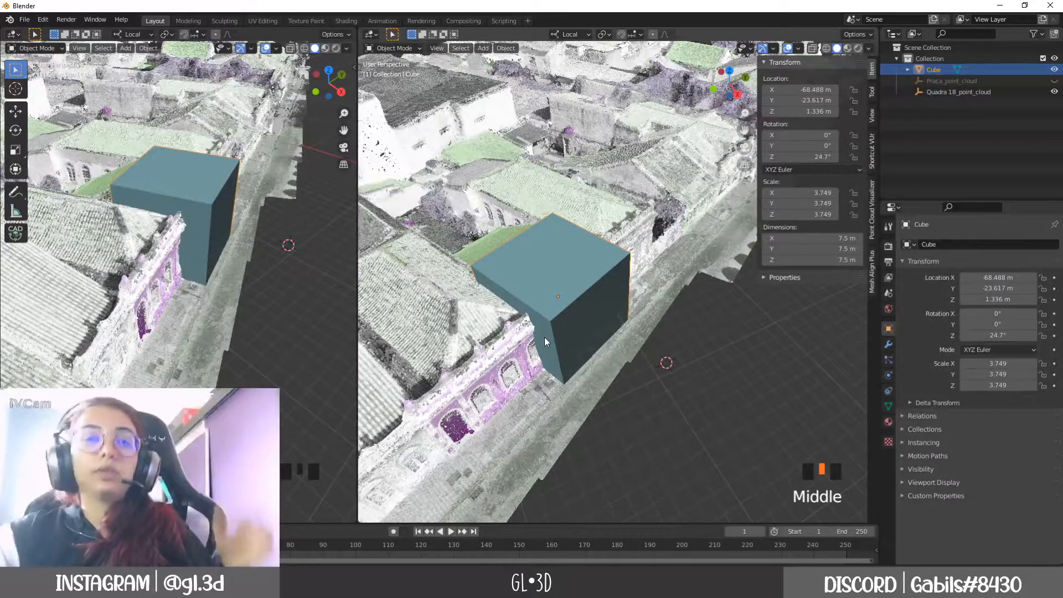
{"action": "middle_click_drag", "start_coordinate": [544, 337], "coordinate": [557, 235]}
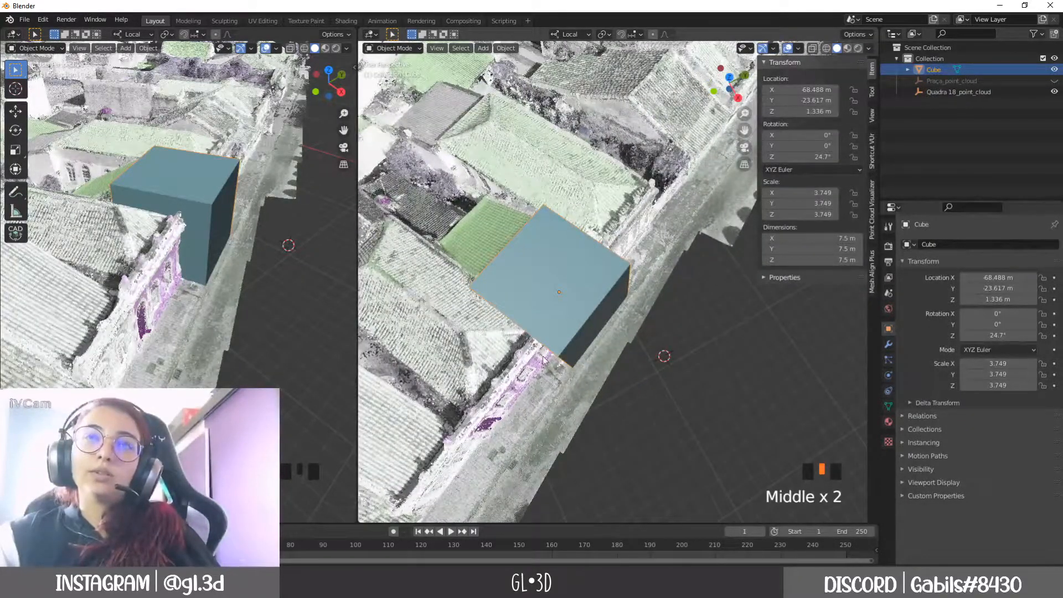
{"action": "left_click", "coordinate": [15, 192]}
{"action": "scroll", "coordinate": [512, 317], "scroll_direction": "down", "scroll_amount": 7}
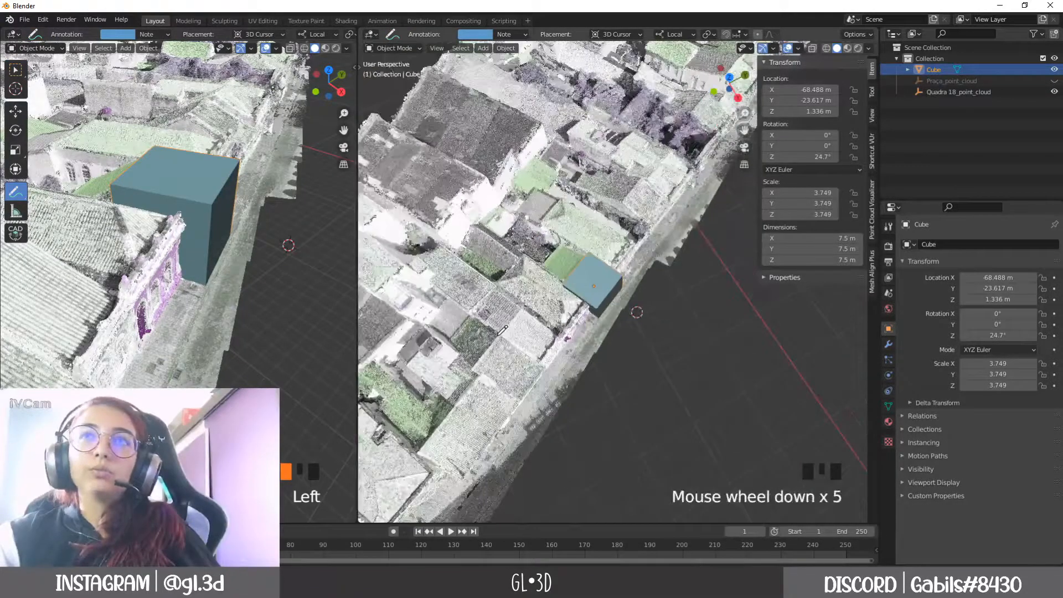
{"action": "scroll", "coordinate": [575, 262], "scroll_direction": "up", "scroll_amount": 5}
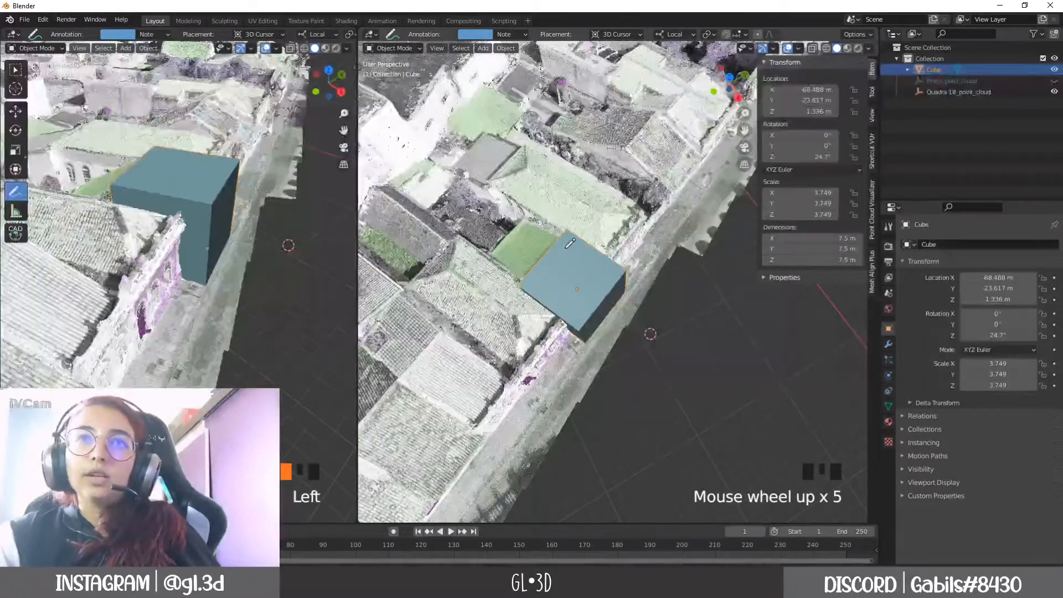
{"action": "left_click_drag", "start_coordinate": [574, 256], "coordinate": [589, 260]}
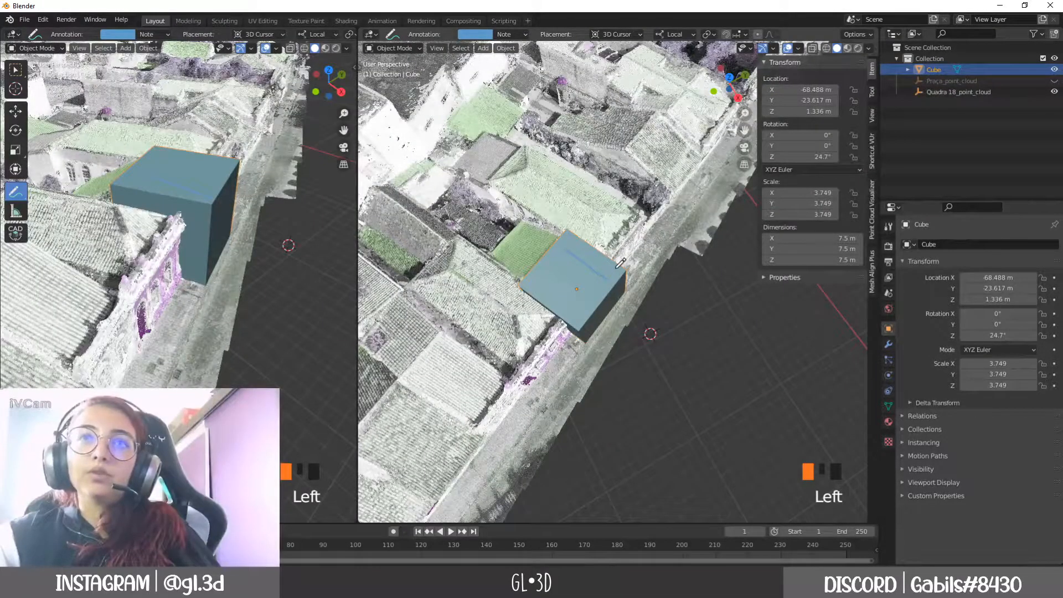
{"action": "left_click", "coordinate": [610, 267]}
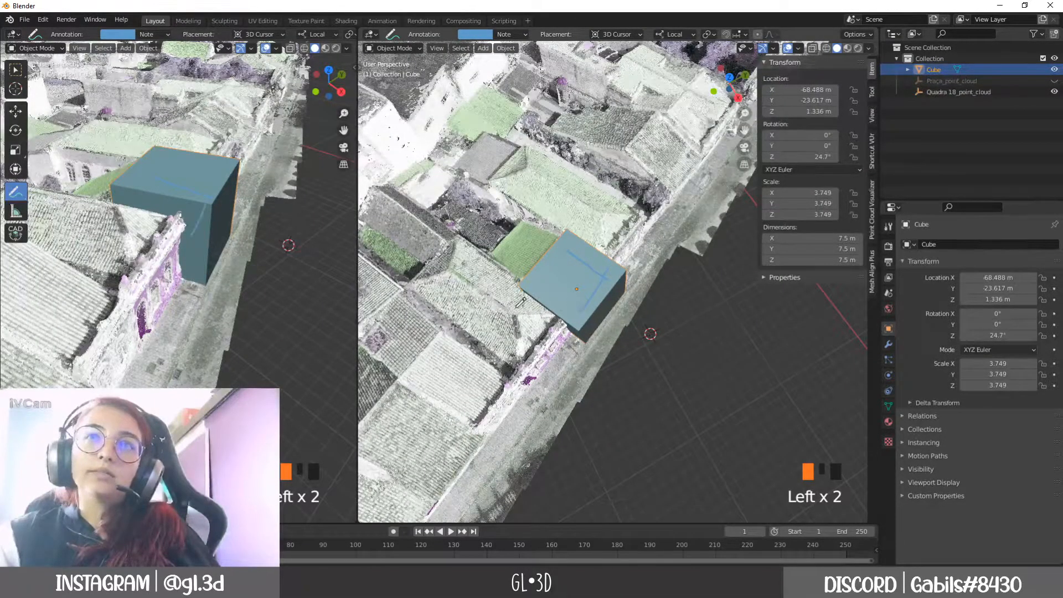
Step: Undo the annotation strokes over the cube and go back to the selection tool
{"action": "scroll", "coordinate": [521, 302], "scroll_direction": "down", "scroll_amount": 4}
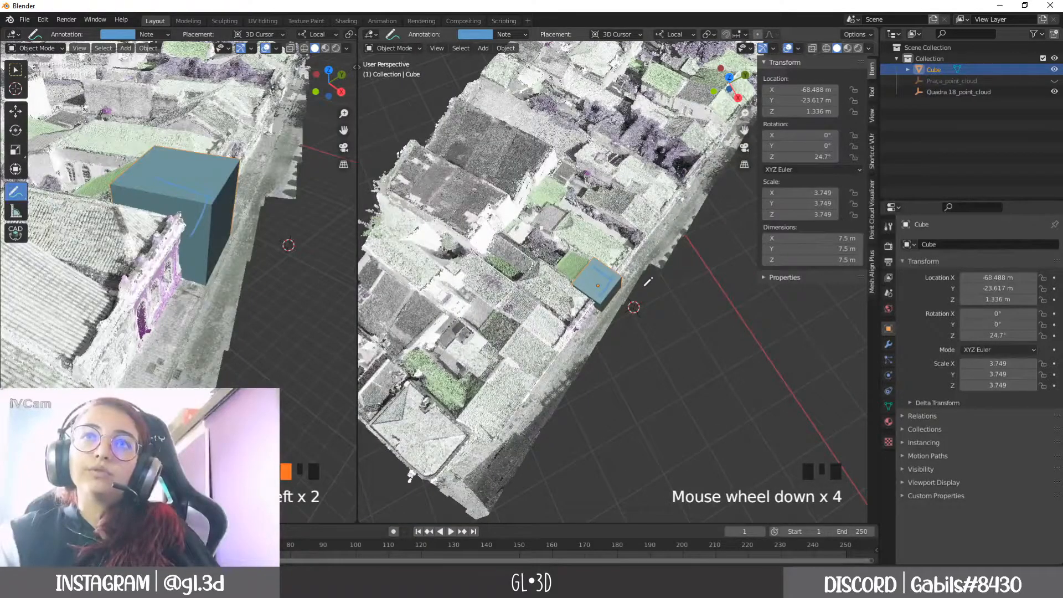
{"action": "scroll", "coordinate": [647, 282], "scroll_direction": "up", "scroll_amount": 6}
{"action": "key", "text": "ctrl+z"}
{"action": "key", "text": "ctrl+z"}
{"action": "key", "text": "ctrl+z"}
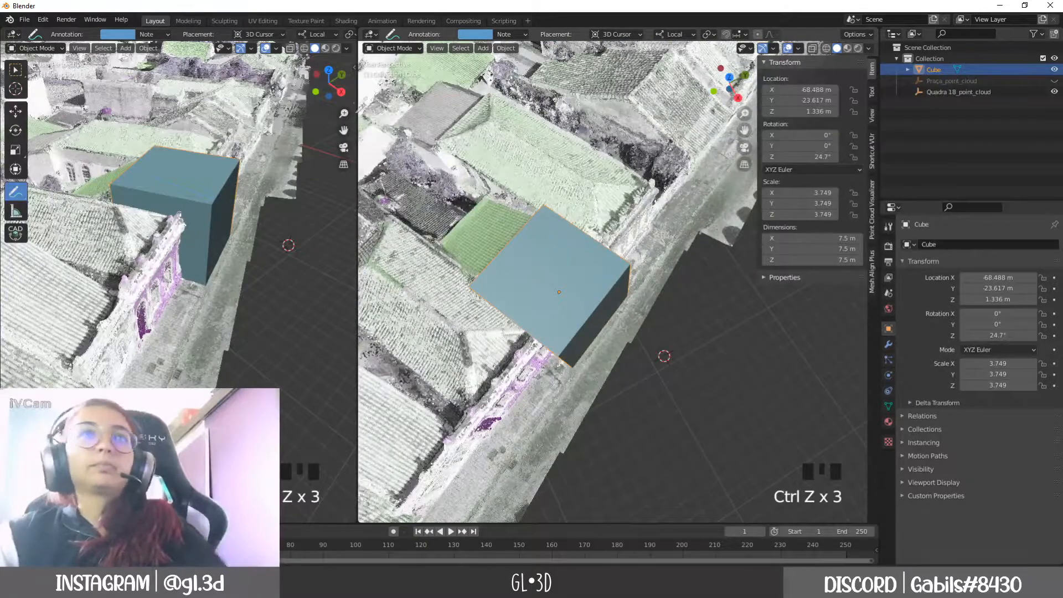
{"action": "left_click", "coordinate": [15, 69]}
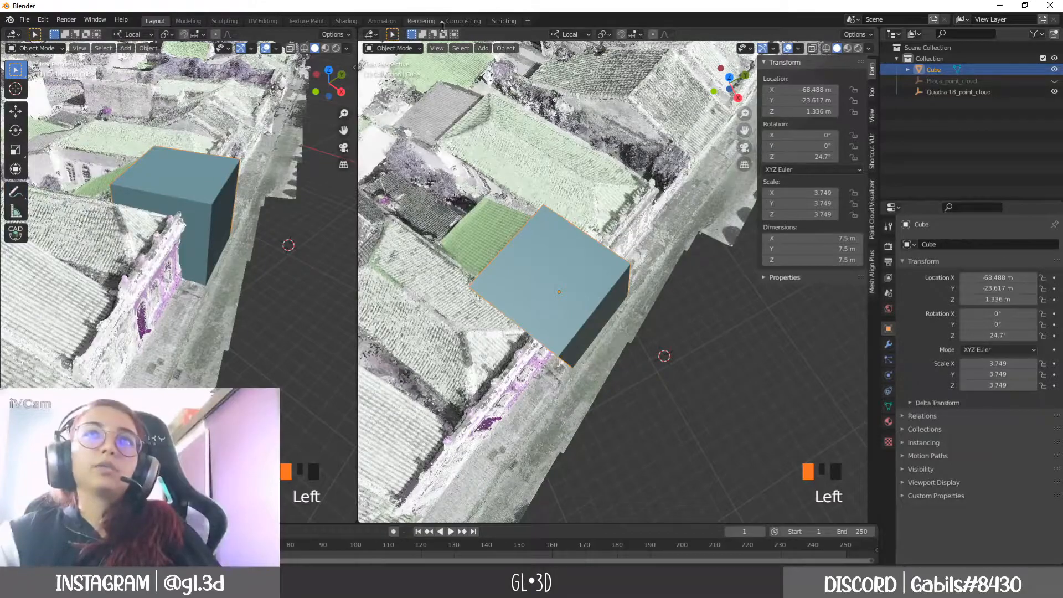
Step: In Edit Mode, move the cube's side face inward along the local Y axis to a median Y of about -0.787 m
{"action": "middle_click_drag", "start_coordinate": [659, 366], "coordinate": [651, 304]}
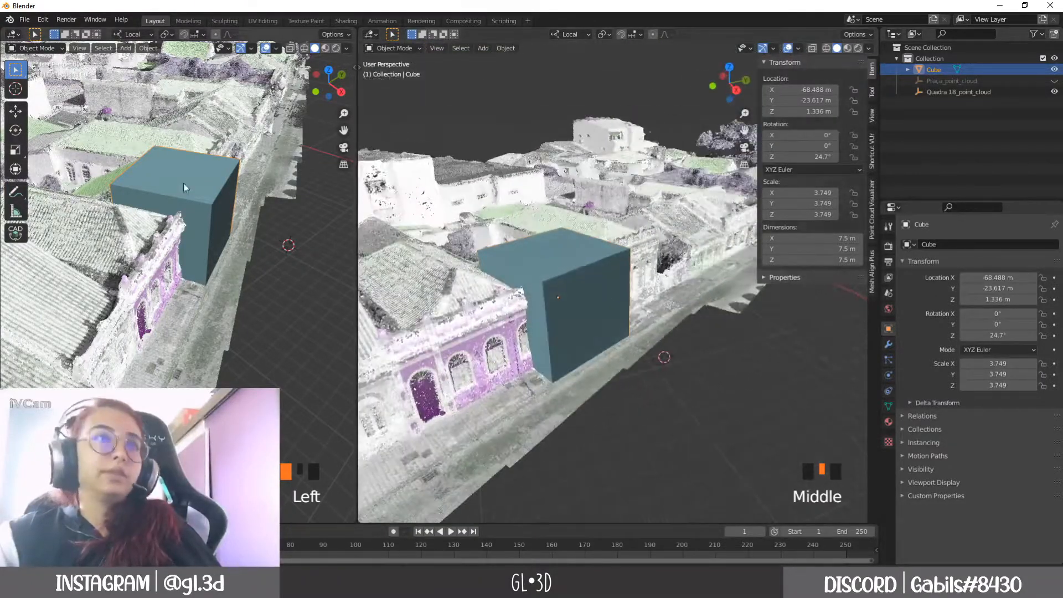
{"action": "scroll", "coordinate": [560, 352], "scroll_direction": "down", "scroll_amount": 2}
{"action": "left_click", "coordinate": [149, 195]}
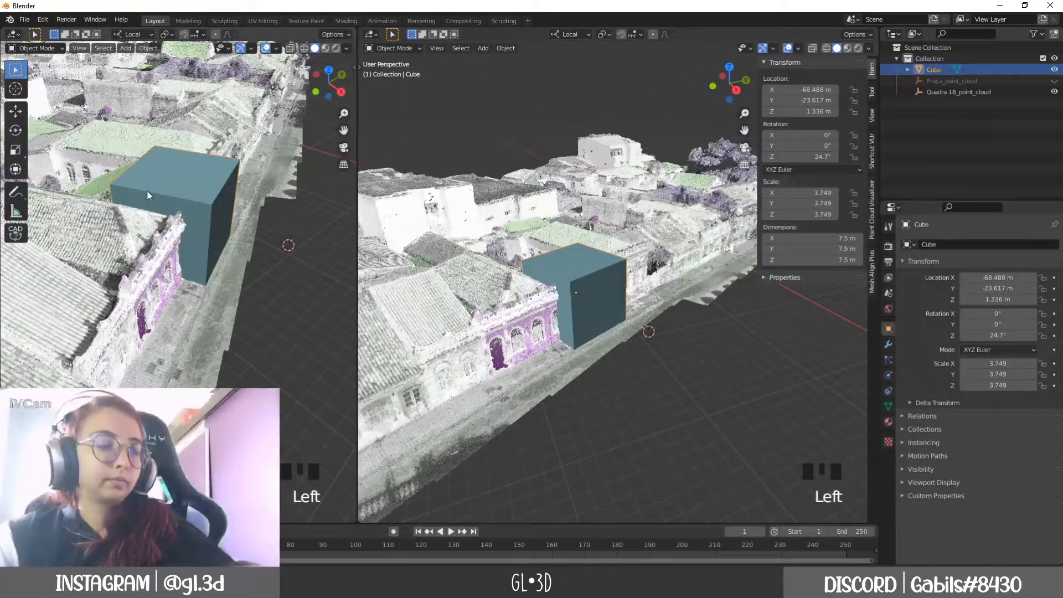
{"action": "key", "text": "Tab"}
{"action": "scroll", "coordinate": [614, 350], "scroll_direction": "up", "scroll_amount": 2}
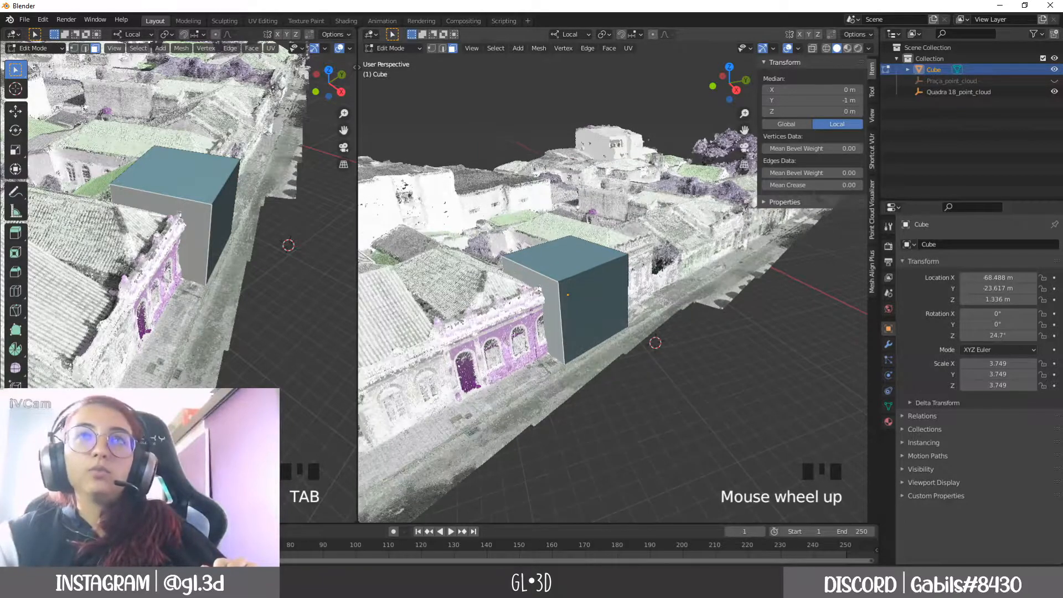
{"action": "left_click", "coordinate": [471, 49]}
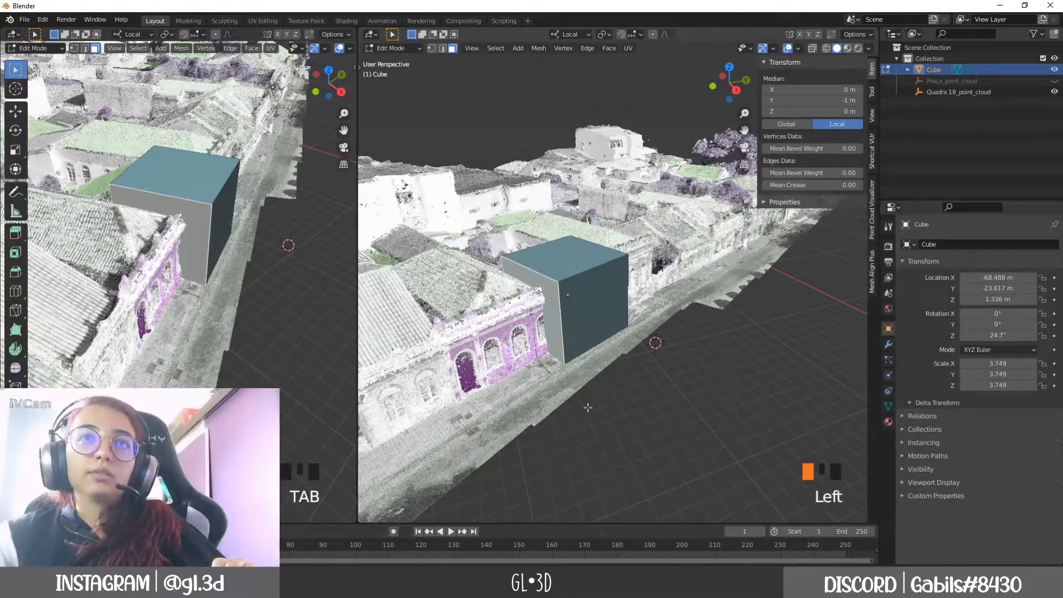
{"action": "key", "text": "g"}
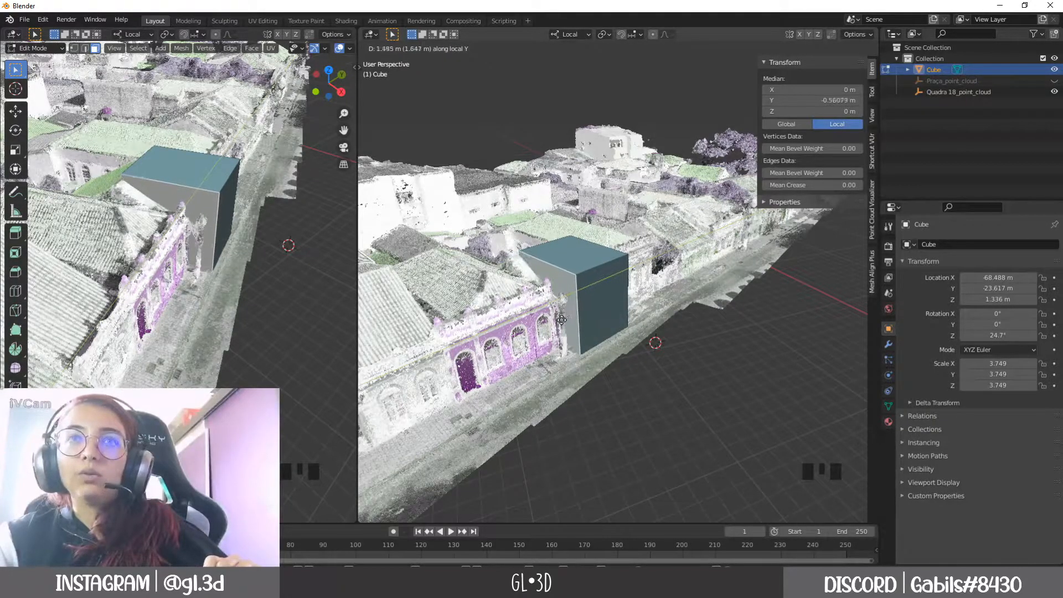
{"action": "left_click", "coordinate": [567, 310]}
Step: Return the cube to Object Mode and open the main viewport's viewing options
{"action": "left_click", "coordinate": [472, 49]}
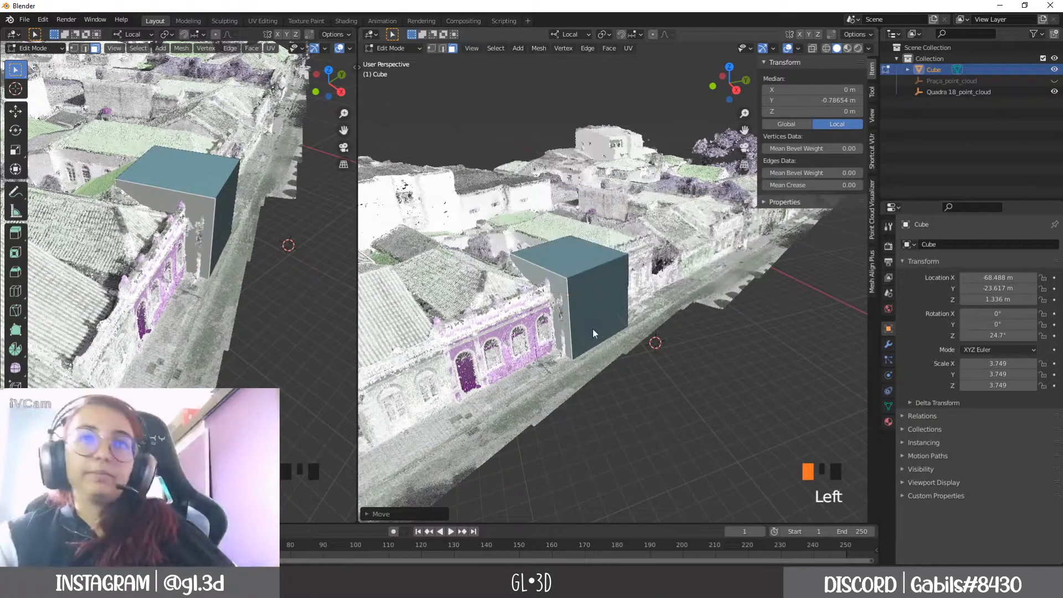
{"action": "key", "text": "Tab"}
{"action": "left_click", "coordinate": [437, 48]}
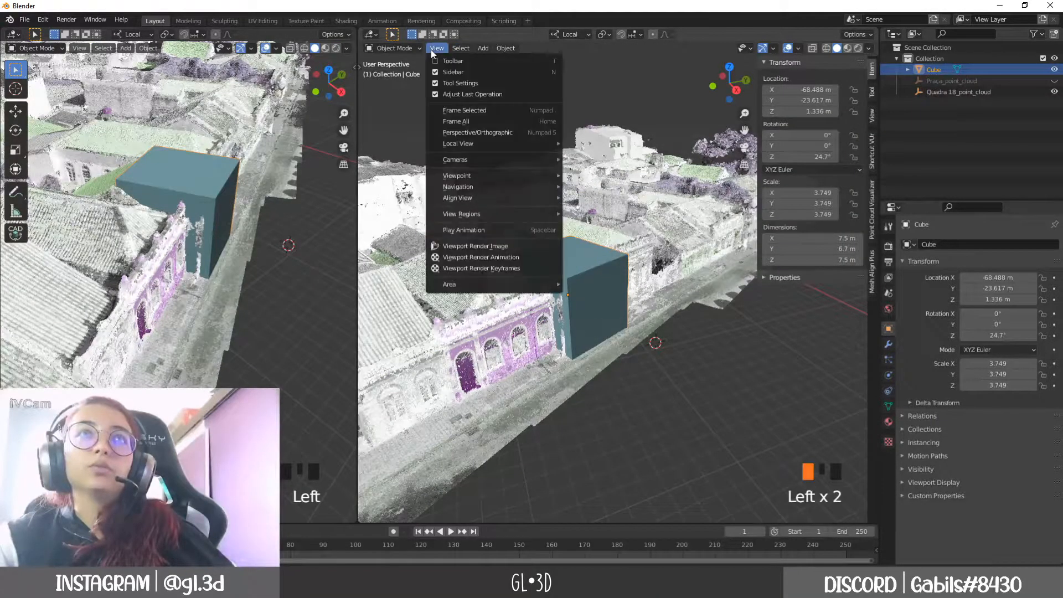
Step: Align the larger viewport to the selected cube's own right side
{"action": "mouse_move", "coordinate": [479, 201]}
{"action": "mouse_move", "coordinate": [639, 195]}
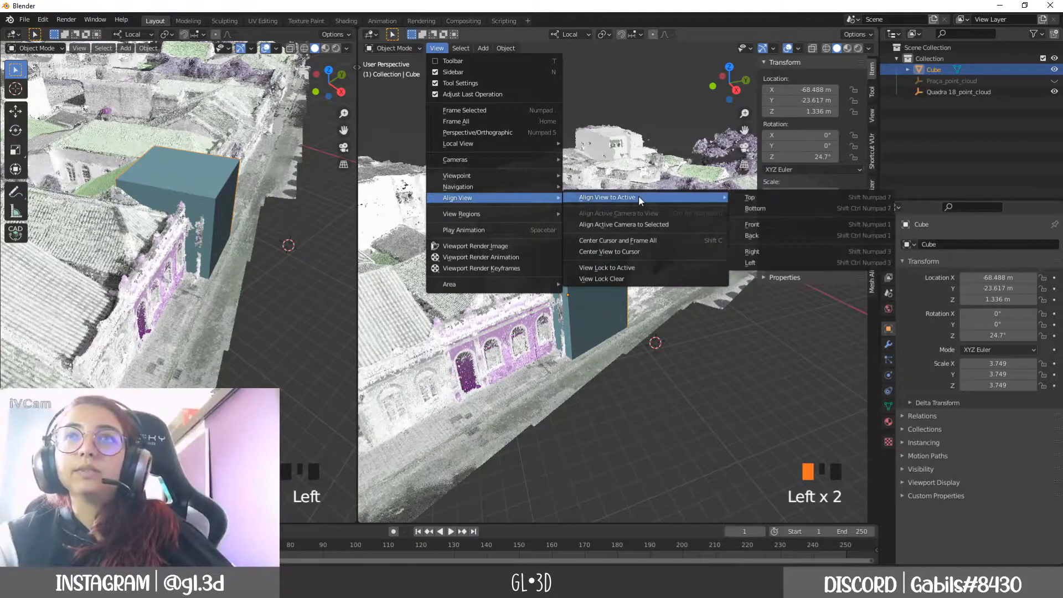
{"action": "left_click", "coordinate": [773, 250]}
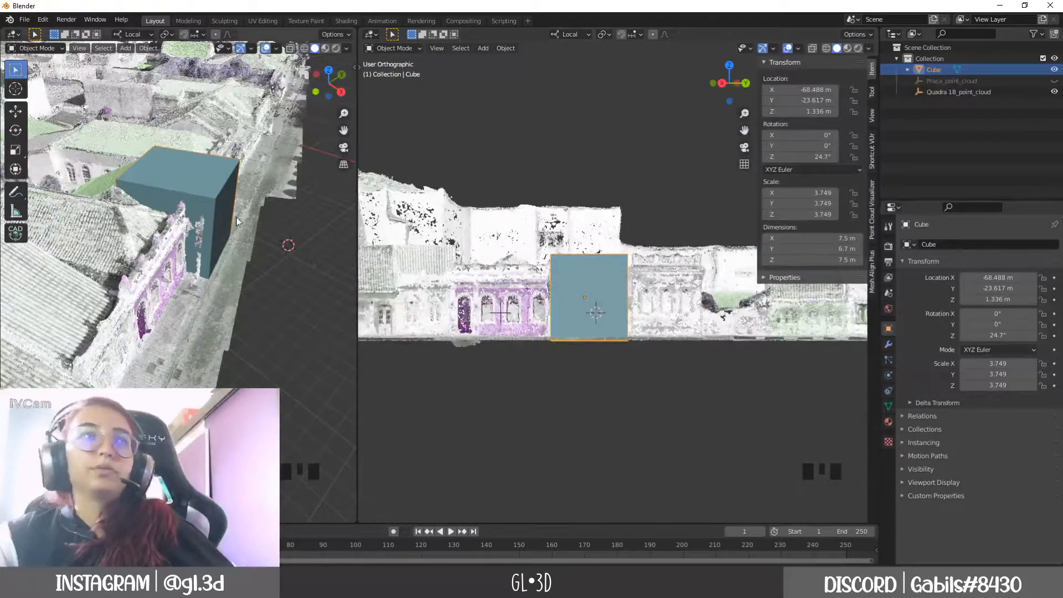
Step: In Edit Mode, move the cube's side face beside the purple house along local Y to about -0.814 m, matching the facade's edge
{"action": "left_click", "coordinate": [204, 210]}
{"action": "key", "text": "Tab"}
{"action": "key", "text": "g"}
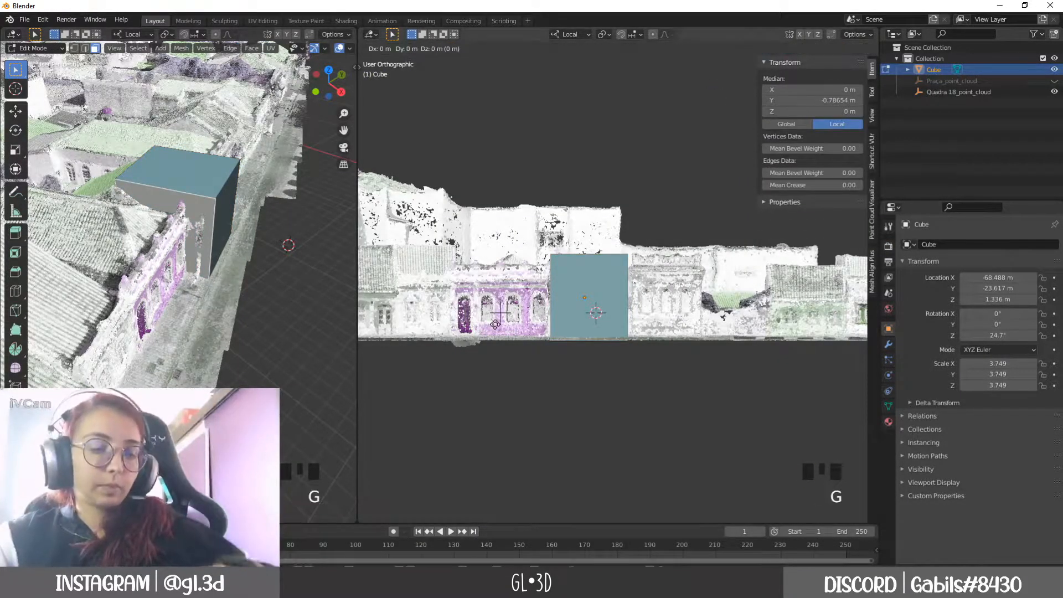
{"action": "left_click", "coordinate": [507, 325]}
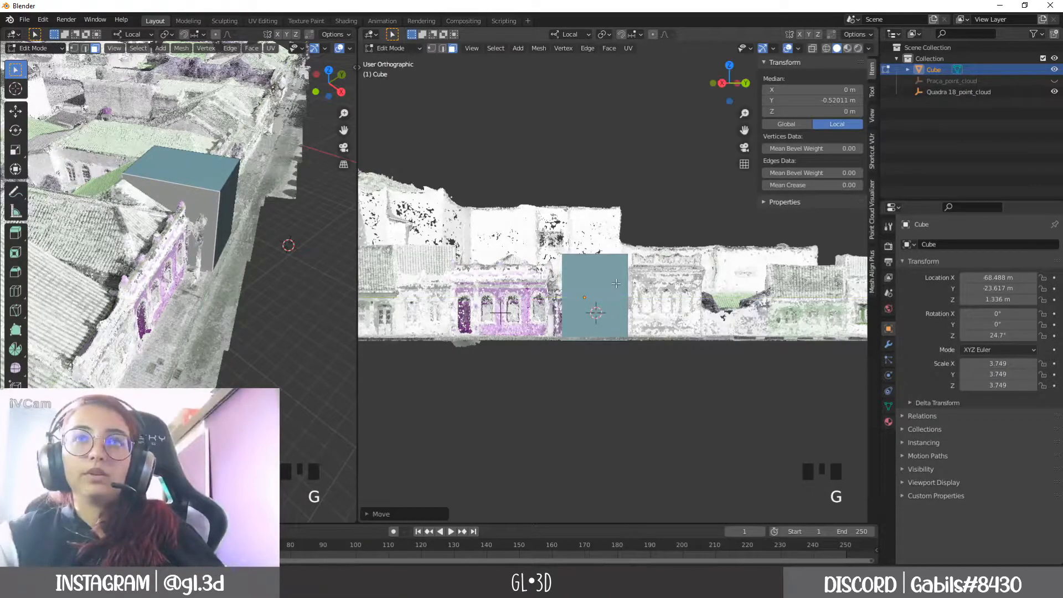
{"action": "scroll", "coordinate": [507, 325], "scroll_direction": "up", "scroll_amount": 4}
{"action": "middle_click_drag", "start_coordinate": [515, 330], "coordinate": [563, 367], "text": "shift"}
{"action": "scroll", "coordinate": [607, 354], "scroll_direction": "up", "scroll_amount": 2}
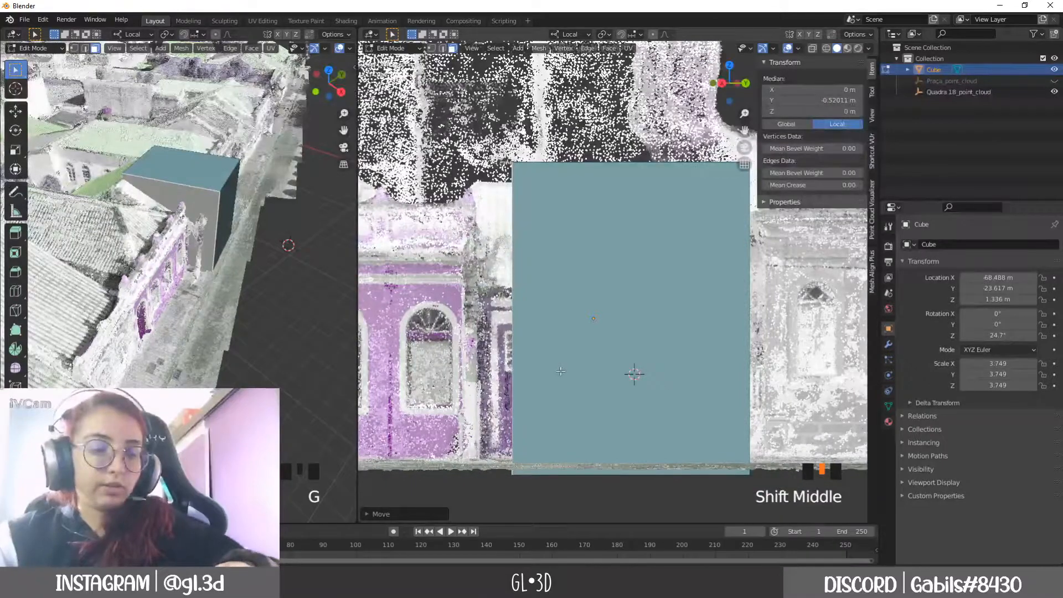
{"action": "key", "text": "g"}
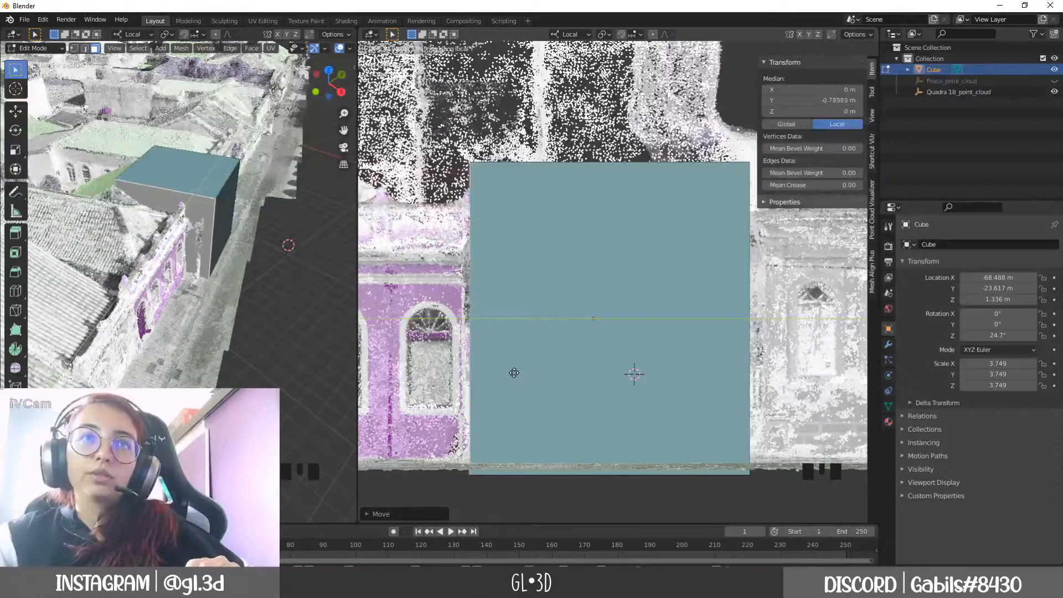
{"action": "left_click", "coordinate": [514, 372]}
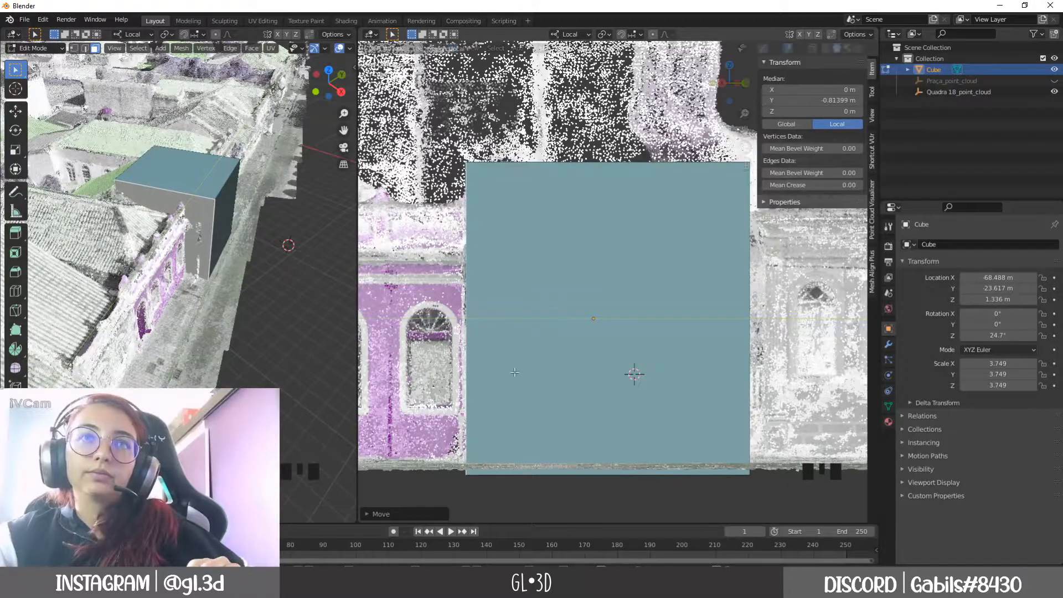
Step: Move the opposite side face along local Y to about 0.816 m, matching the facade's other edge
{"action": "middle_click_drag", "start_coordinate": [332, 238], "coordinate": [133, 224]}
{"action": "left_click", "coordinate": [183, 240]}
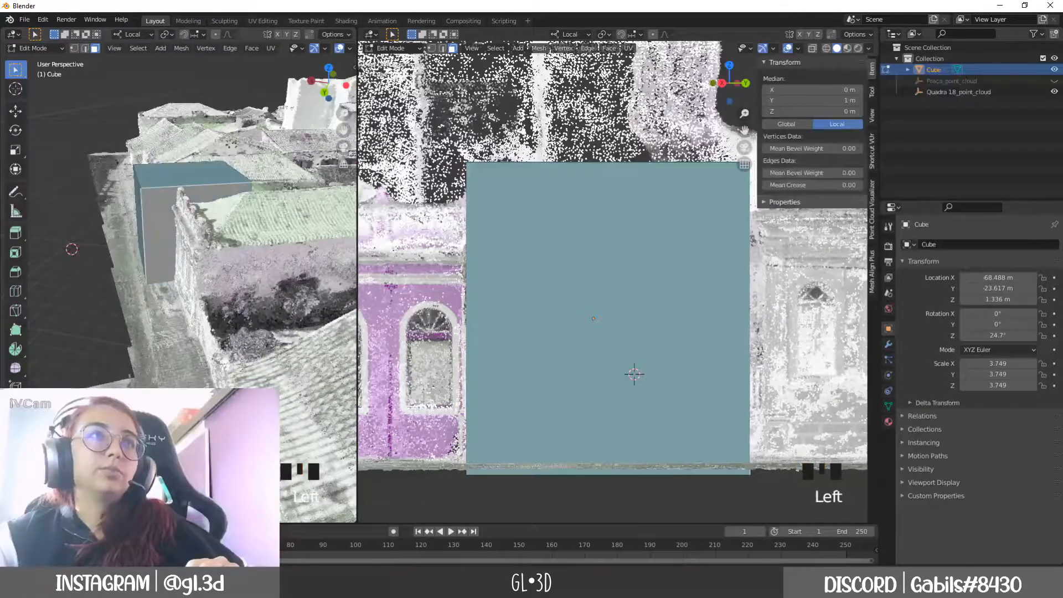
{"action": "key", "text": "g"}
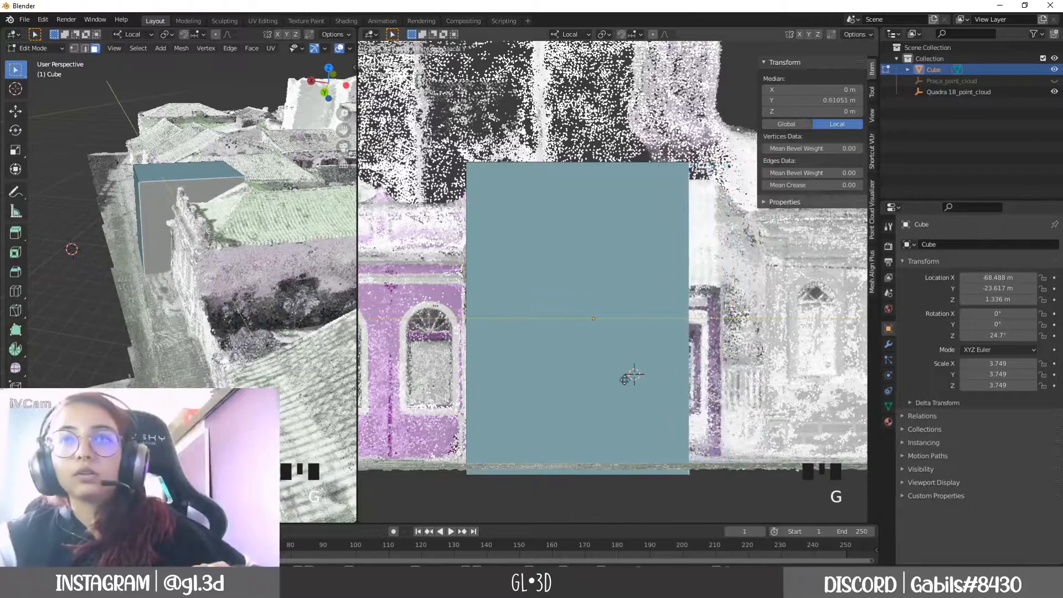
{"action": "left_click", "coordinate": [674, 394]}
Step: Lower the cube's top face along Z to the roof's eave line, at about 0.2 m local Z
{"action": "middle_click_drag", "start_coordinate": [752, 395], "coordinate": [560, 393], "text": "shift"}
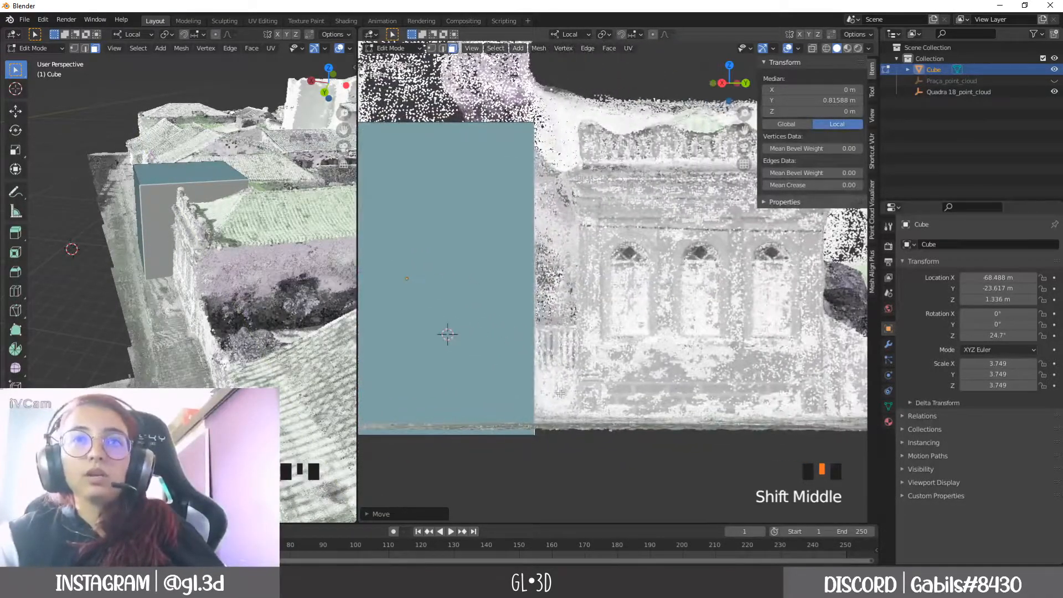
{"action": "scroll", "coordinate": [560, 393], "scroll_direction": "down", "scroll_amount": 4}
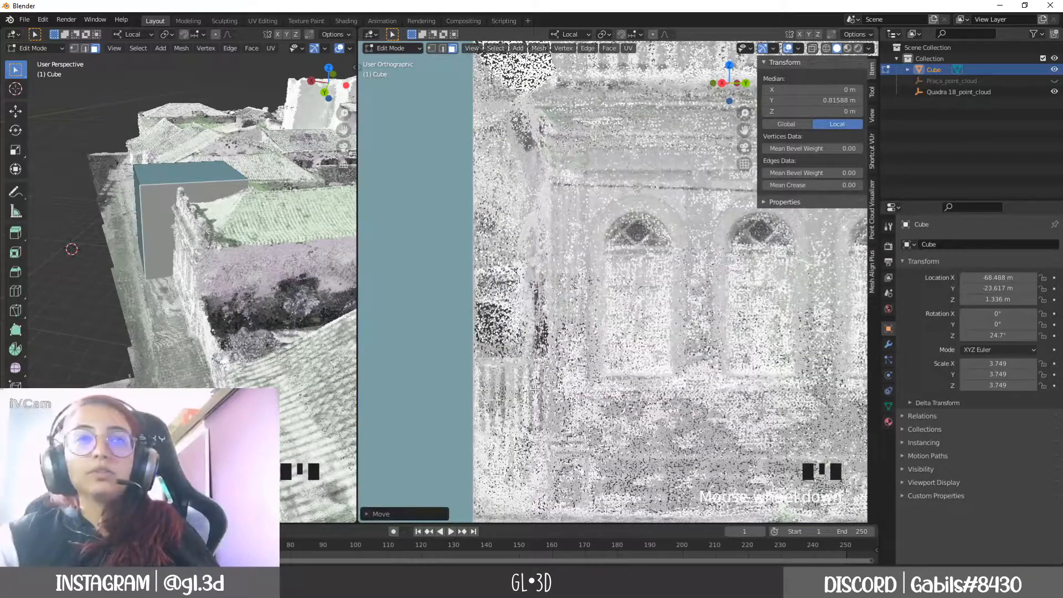
{"action": "scroll", "coordinate": [535, 390], "scroll_direction": "down", "scroll_amount": 4}
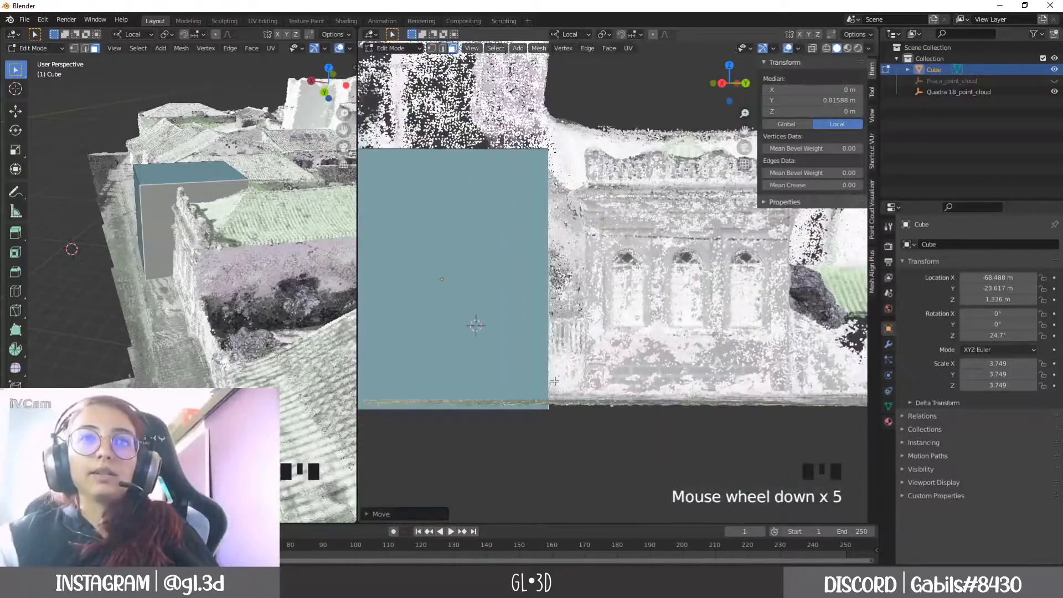
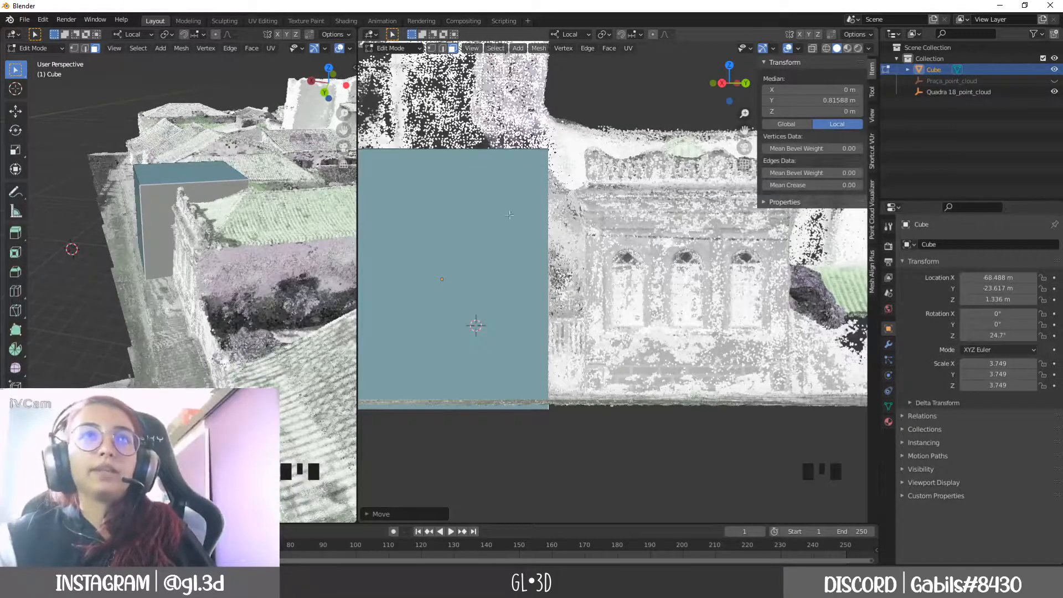
{"action": "middle_click_drag", "start_coordinate": [509, 215], "coordinate": [541, 241], "text": "shift"}
{"action": "left_click", "coordinate": [467, 255]}
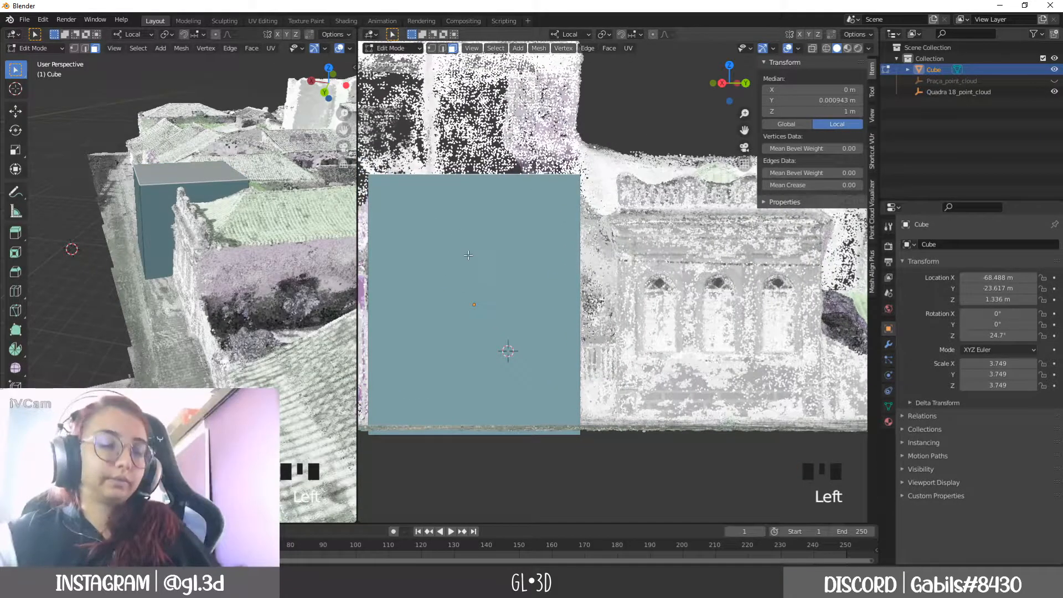
{"action": "key", "text": "g"}
{"action": "key", "text": "z"}
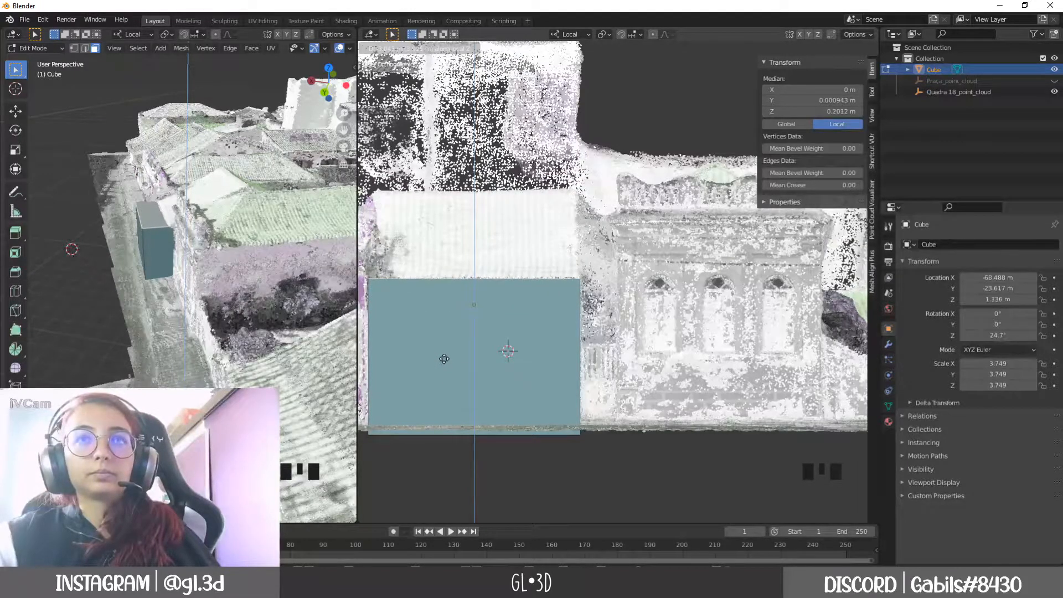
{"action": "left_click", "coordinate": [444, 359]}
Step: Raise the cube's bottom face along Z to street level, at about -0.945 m local Z
{"action": "middle_click_drag", "start_coordinate": [105, 327], "coordinate": [245, 244]}
{"action": "key", "text": "g"}
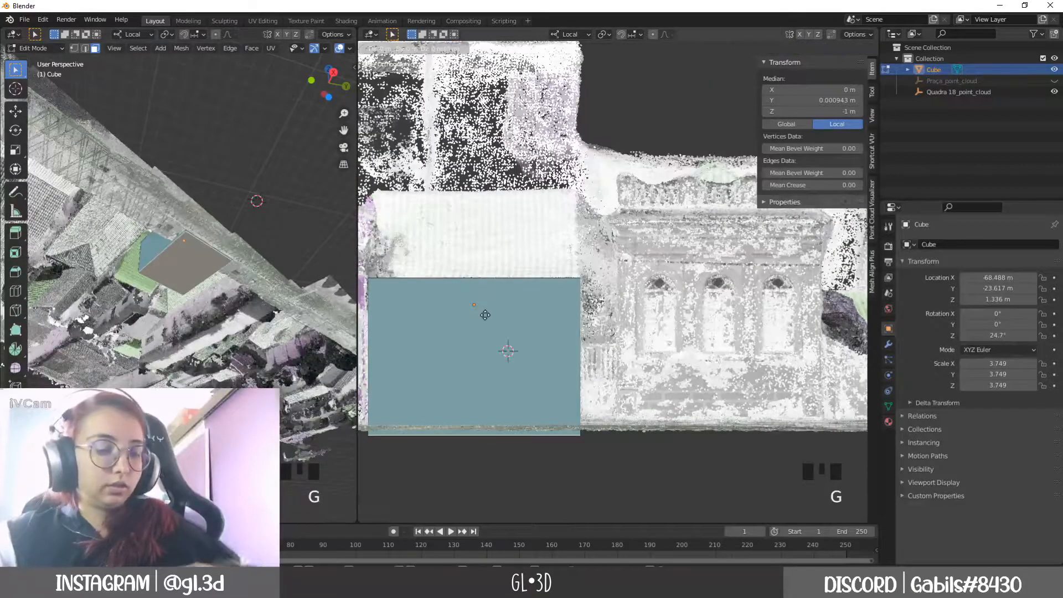
{"action": "key", "text": "z"}
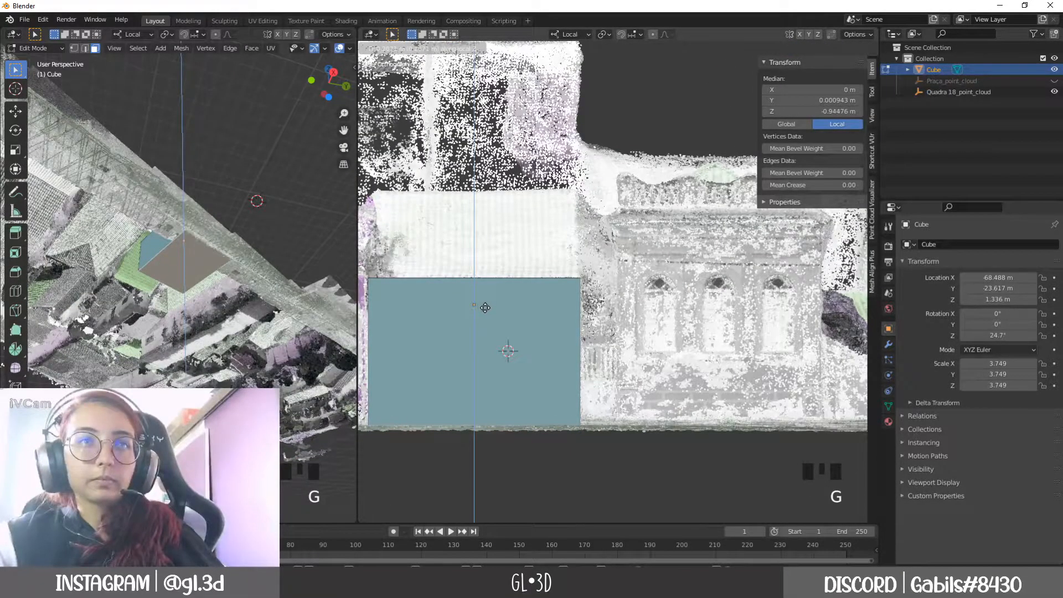
{"action": "left_click", "coordinate": [486, 303]}
Step: Push the cube's street-side face back along local X to about 0.417 m, flush with the scanned facade
{"action": "middle_click_drag", "start_coordinate": [477, 342], "coordinate": [615, 338], "text": "shift"}
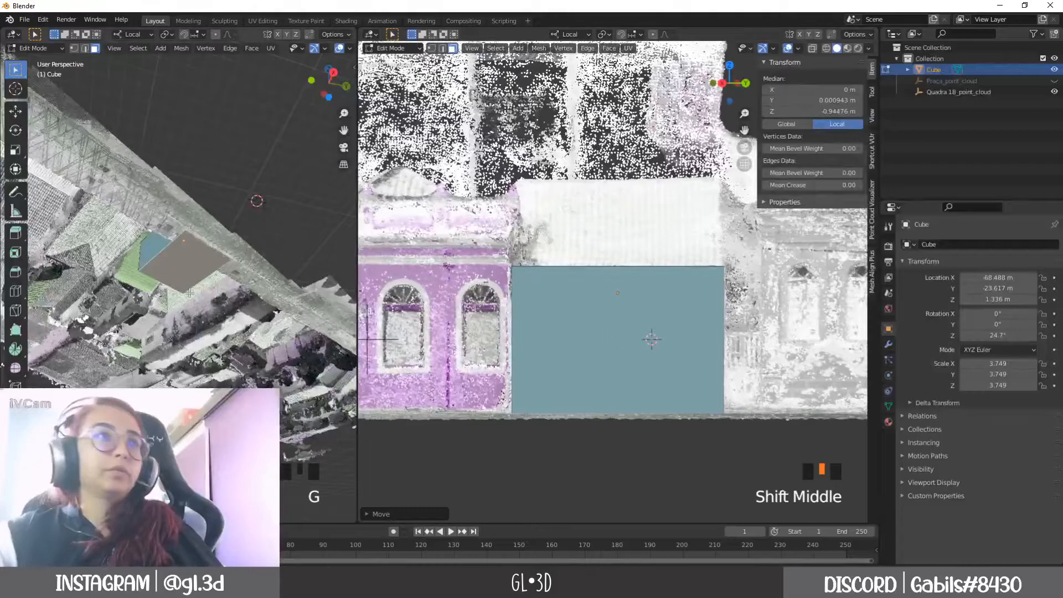
{"action": "middle_click_drag", "start_coordinate": [190, 293], "coordinate": [185, 313]}
{"action": "scroll", "coordinate": [185, 313], "scroll_direction": "up", "scroll_amount": 3}
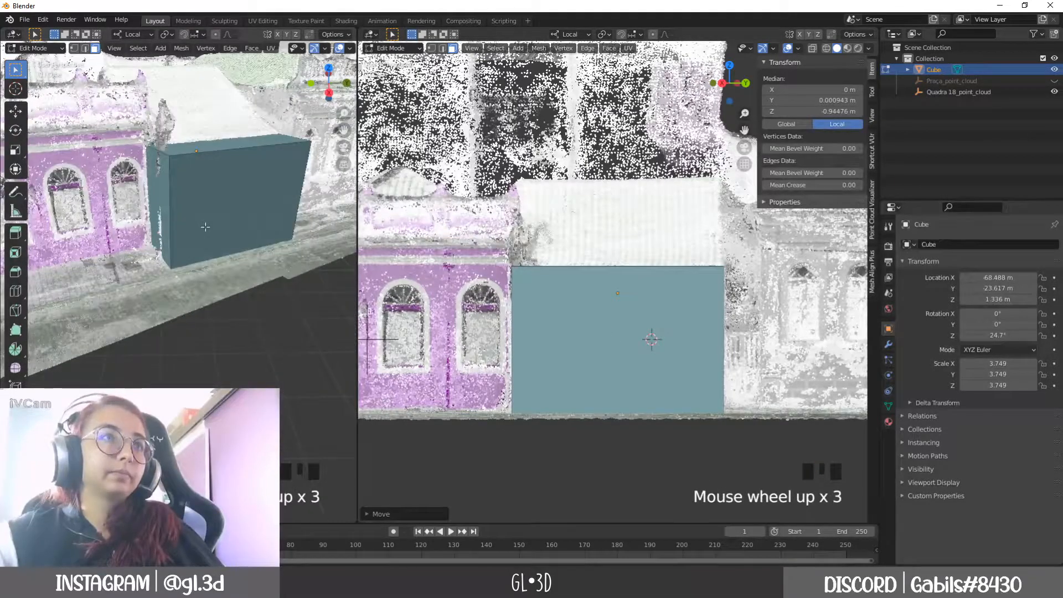
{"action": "left_click", "coordinate": [206, 227]}
{"action": "key", "text": "g"}
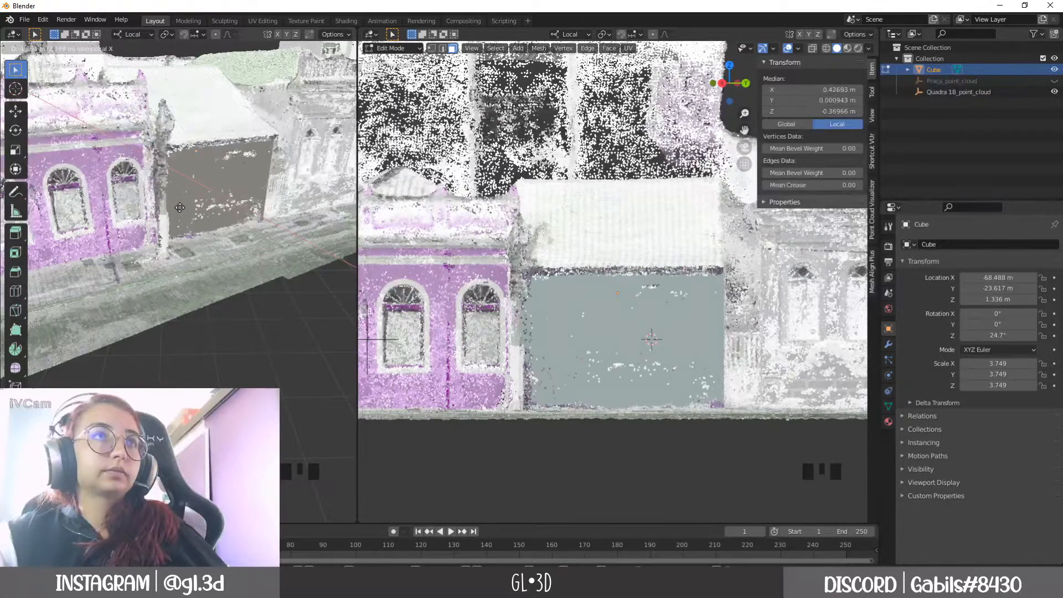
{"action": "left_click", "coordinate": [179, 207]}
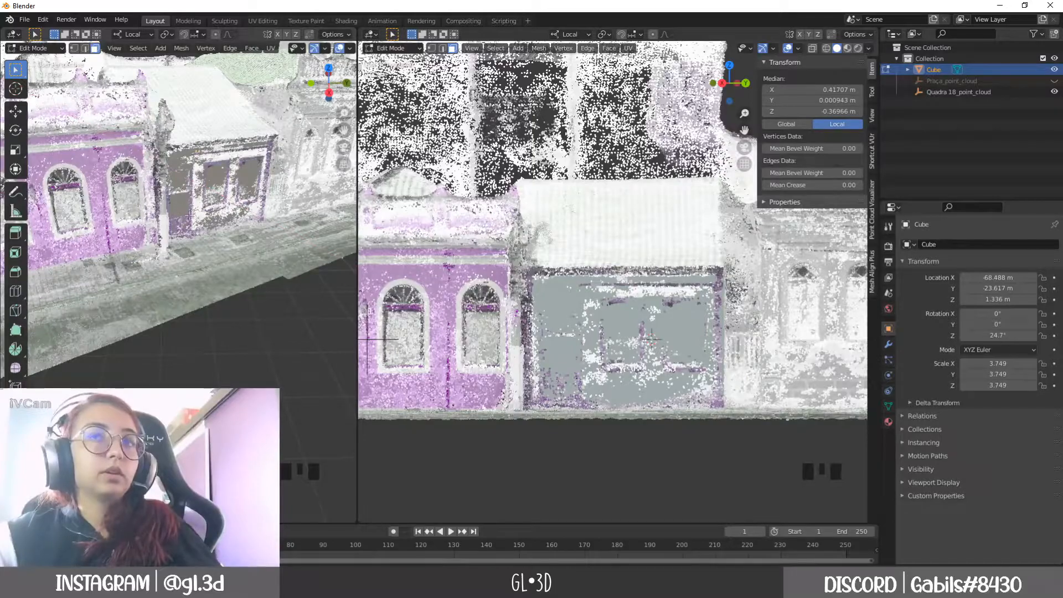
Step: Return to Object Mode and switch the larger viewport to perspective
{"action": "middle_click_drag", "start_coordinate": [567, 332], "coordinate": [608, 379]}
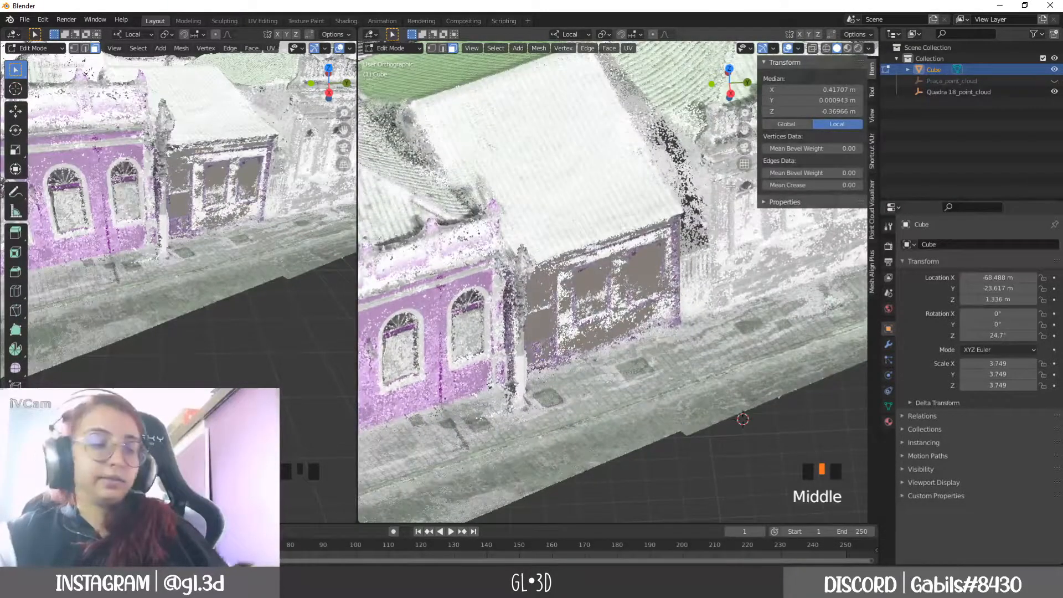
{"action": "key", "text": "Tab"}
{"action": "left_click", "coordinate": [745, 165]}
Step: Examine how the box fits the house's facade, roof and neighbouring buildings in the point cloud
{"action": "middle_click_drag", "start_coordinate": [577, 367], "coordinate": [521, 367]}
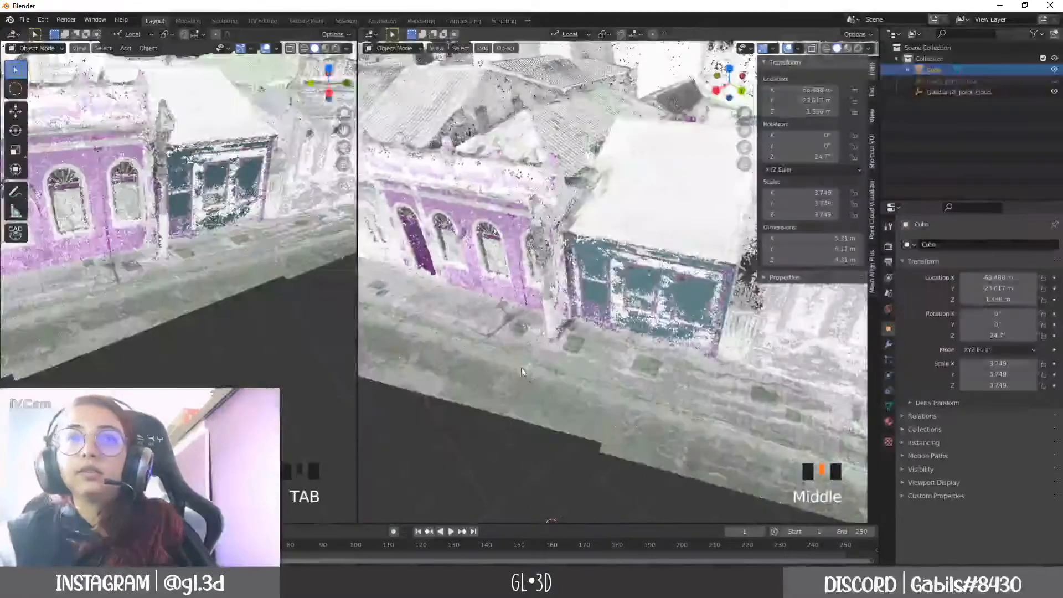
{"action": "mouse_move", "coordinate": [596, 339]}
{"action": "middle_mouse_down"}
{"action": "mouse_move", "coordinate": [637, 304]}
{"action": "mouse_move", "coordinate": [576, 299]}
{"action": "mouse_move", "coordinate": [632, 321]}
{"action": "mouse_move", "coordinate": [588, 341]}
{"action": "middle_mouse_up"}
{"action": "scroll", "coordinate": [589, 341], "scroll_direction": "up", "scroll_amount": 2}
{"action": "middle_click_drag", "start_coordinate": [557, 386], "coordinate": [621, 350]}
{"action": "scroll", "coordinate": [621, 350], "scroll_direction": "down", "scroll_amount": 2}
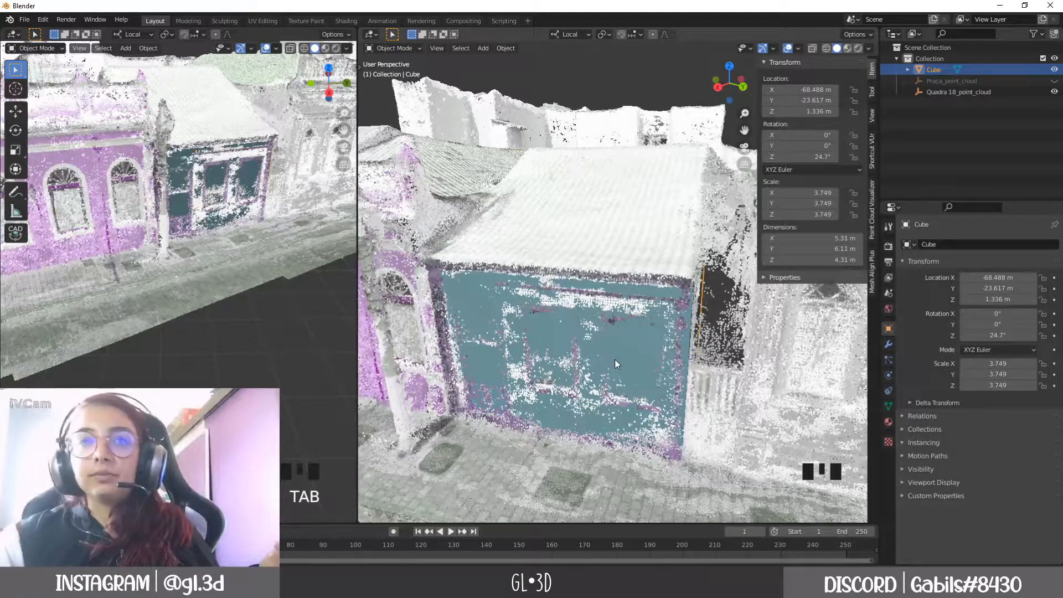
{"action": "middle_click_drag", "start_coordinate": [615, 364], "coordinate": [625, 343]}
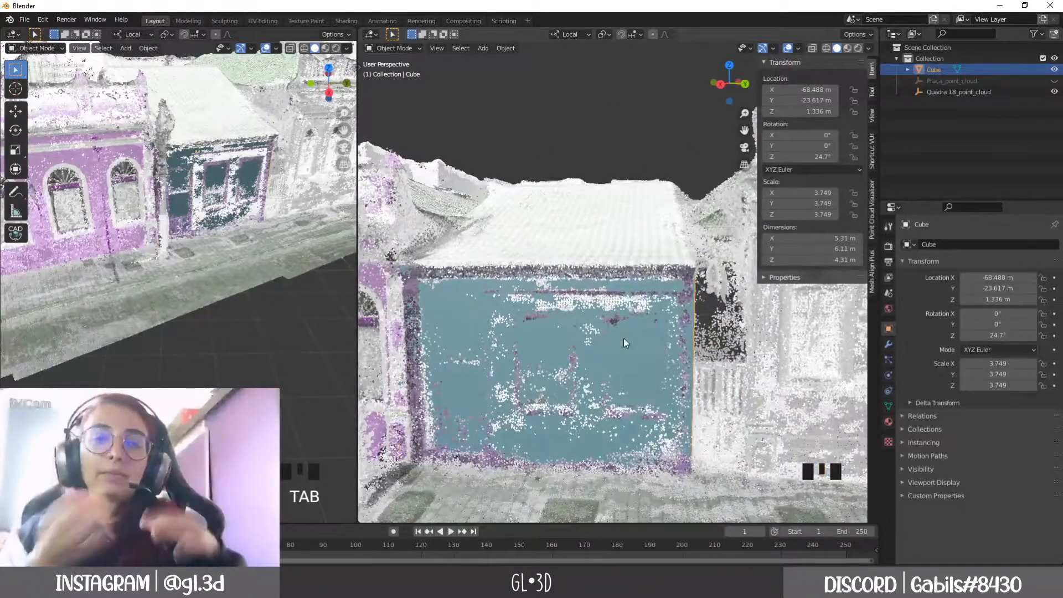
{"action": "mouse_move", "coordinate": [617, 344]}
{"action": "middle_mouse_down"}
{"action": "mouse_move", "coordinate": [581, 314]}
{"action": "mouse_move", "coordinate": [556, 319]}
{"action": "mouse_move", "coordinate": [614, 360]}
{"action": "middle_mouse_up"}
{"action": "scroll", "coordinate": [614, 360], "scroll_direction": "down", "scroll_amount": 2}
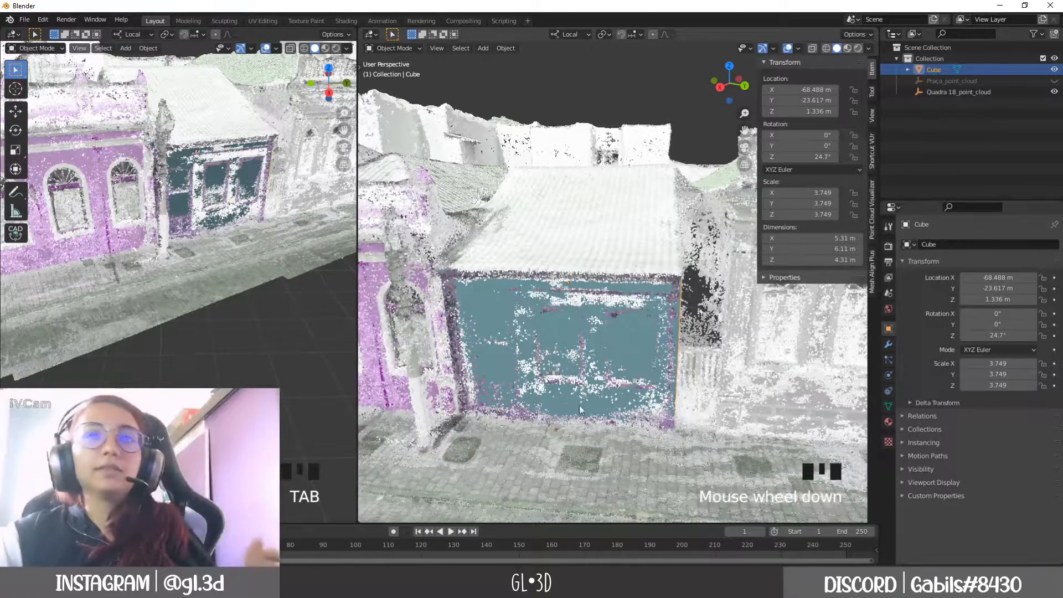
{"action": "middle_click_drag", "start_coordinate": [580, 425], "coordinate": [556, 367]}
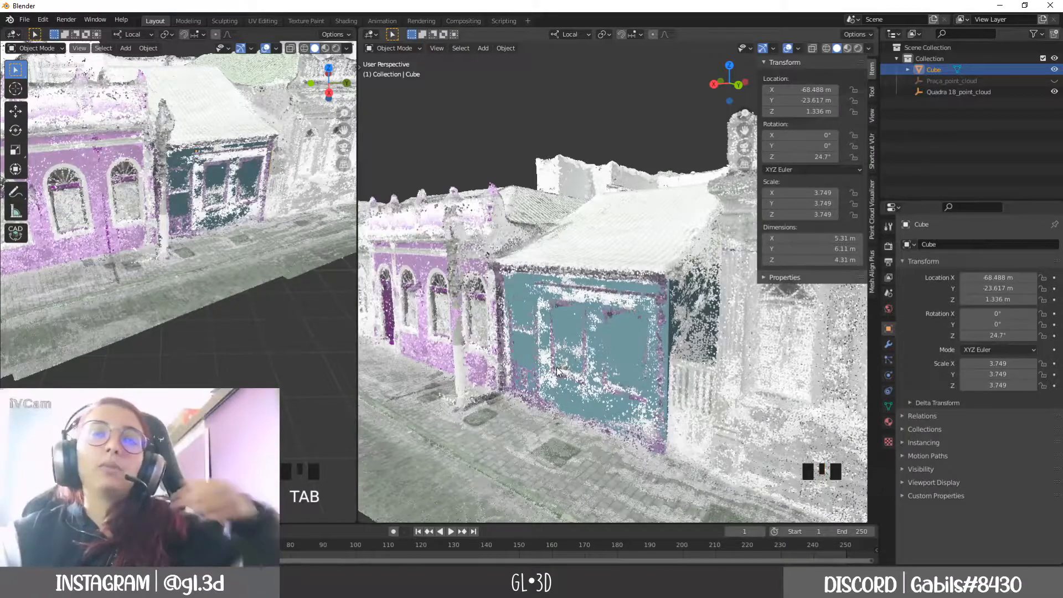
{"action": "middle_click_drag", "start_coordinate": [560, 330], "coordinate": [516, 320]}
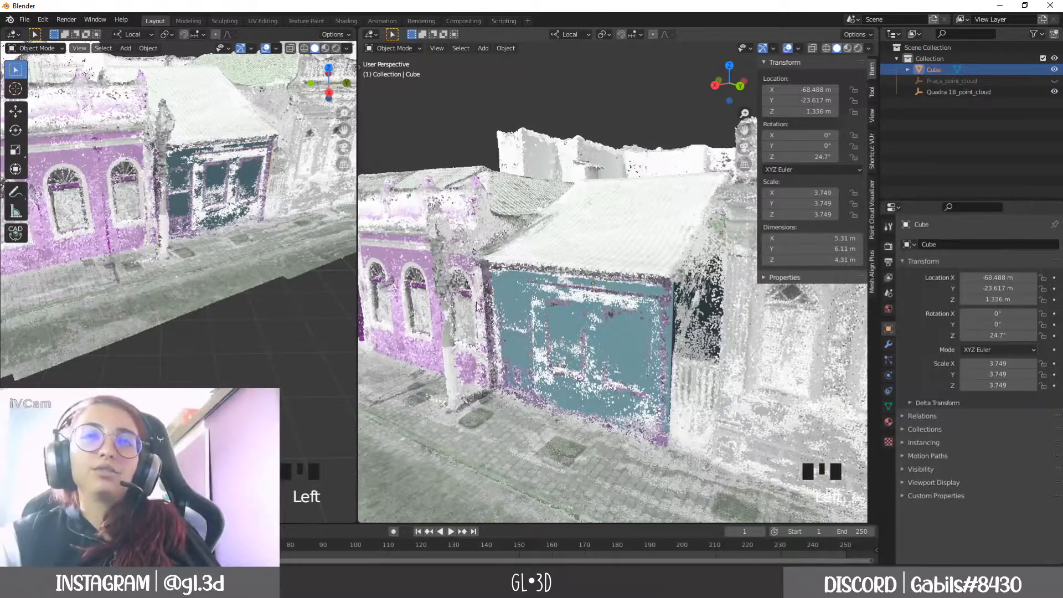
{"action": "scroll", "coordinate": [468, 313], "scroll_direction": "down", "scroll_amount": 2}
{"action": "middle_click_drag", "start_coordinate": [468, 313], "coordinate": [619, 337]}
{"action": "scroll", "coordinate": [587, 332], "scroll_direction": "down", "scroll_amount": 2}
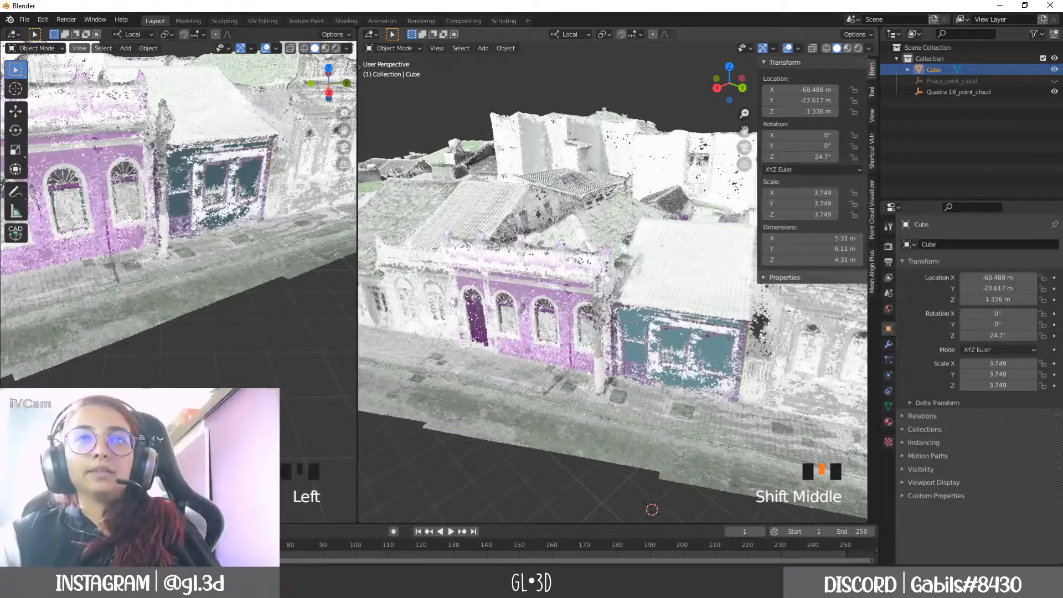
{"action": "scroll", "coordinate": [517, 338], "scroll_direction": "down", "scroll_amount": 2}
{"action": "middle_click_drag", "start_coordinate": [517, 338], "coordinate": [557, 430]}
{"action": "scroll", "coordinate": [505, 395], "scroll_direction": "up", "scroll_amount": 3}
{"action": "scroll", "coordinate": [520, 389], "scroll_direction": "down", "scroll_amount": 2}
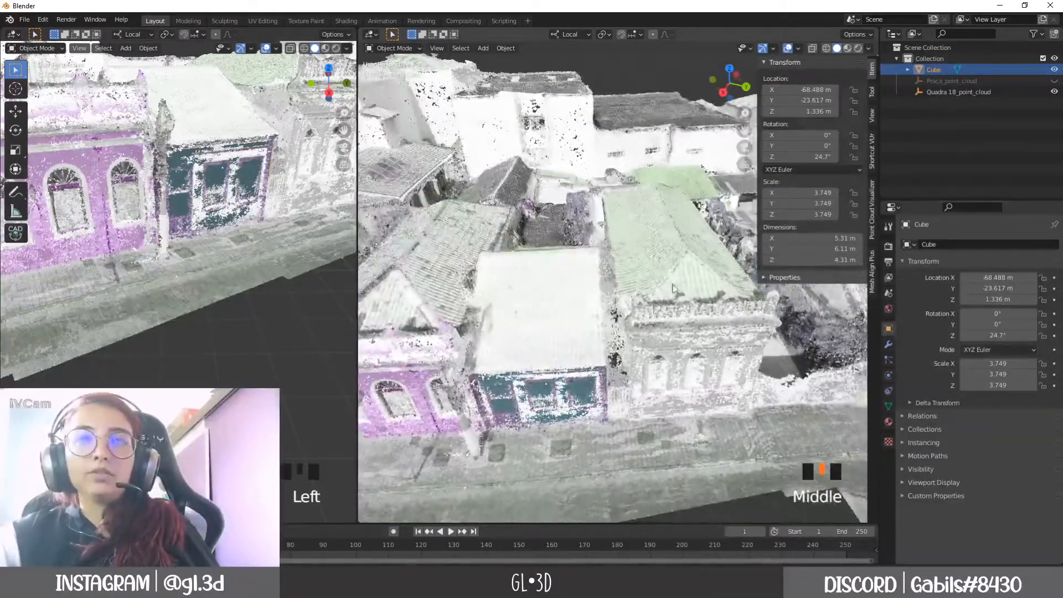
{"action": "scroll", "coordinate": [575, 366], "scroll_direction": "down", "scroll_amount": 2}
{"action": "middle_click_drag", "start_coordinate": [574, 365], "coordinate": [566, 344]}
Step: Review the available transform orientations while keeping Local active, and look over the box within the row of houses
{"action": "left_click", "coordinate": [580, 34]}
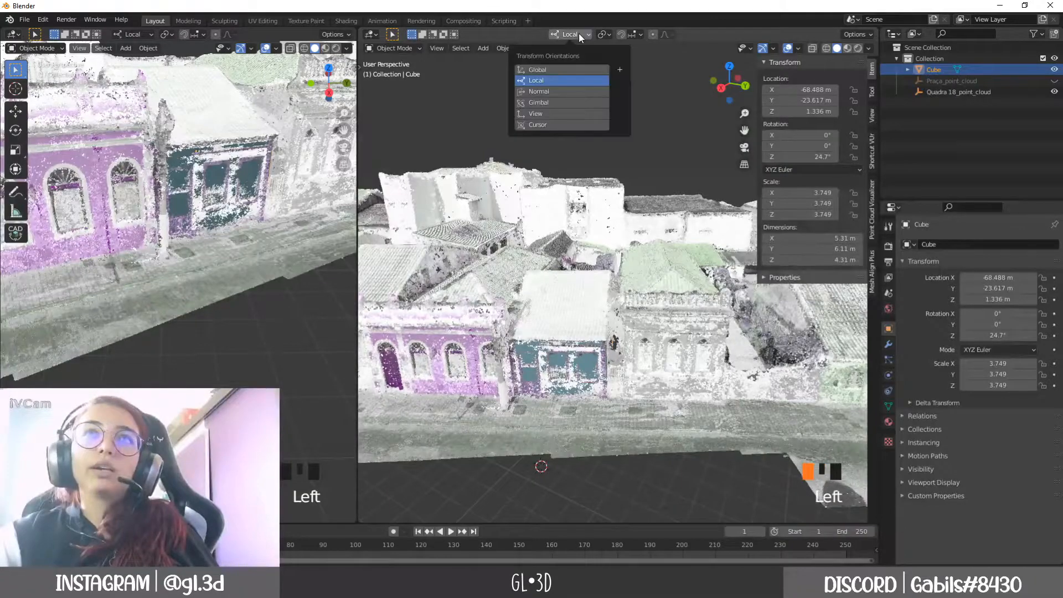
{"action": "left_click", "coordinate": [641, 105]}
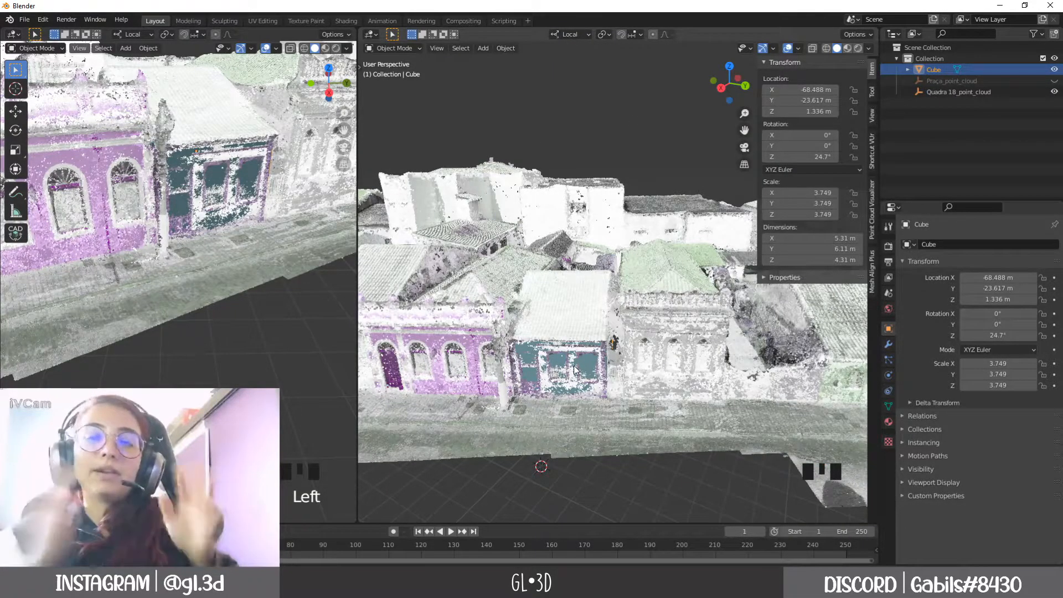
{"action": "middle_click_drag", "start_coordinate": [579, 371], "coordinate": [614, 345]}
{"action": "scroll", "coordinate": [623, 352], "scroll_direction": "down", "scroll_amount": 1}
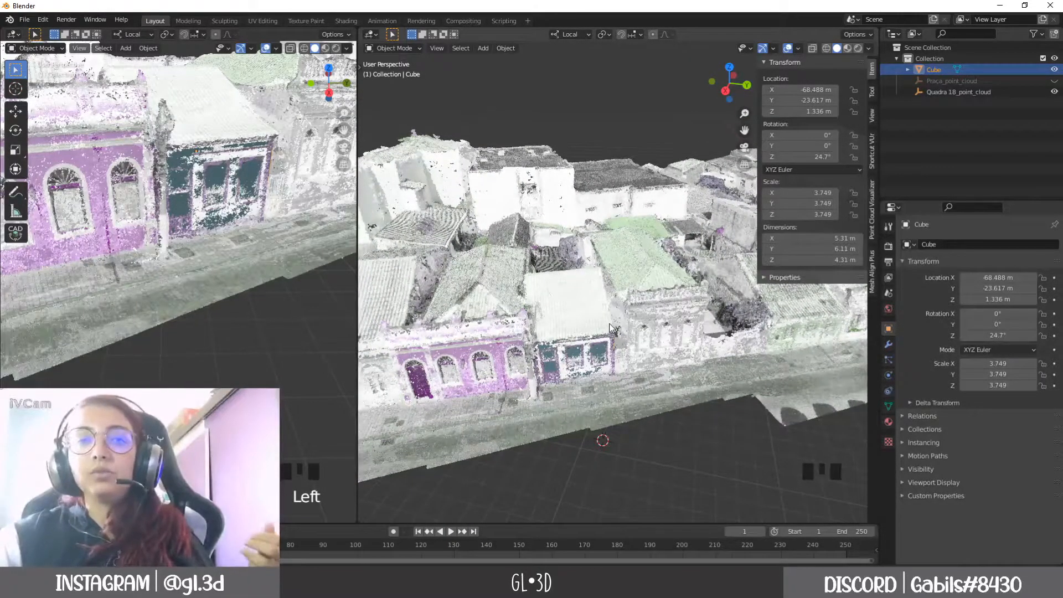
{"action": "scroll", "coordinate": [609, 323], "scroll_direction": "up", "scroll_amount": 2}
{"action": "left_click", "coordinate": [564, 372]}
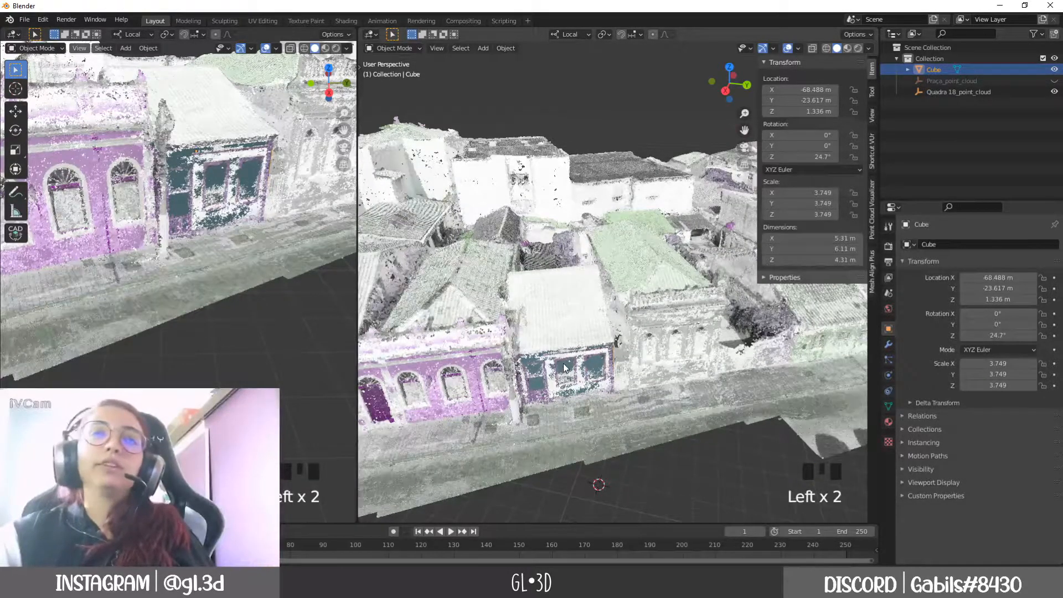
{"action": "left_click", "coordinate": [587, 34]}
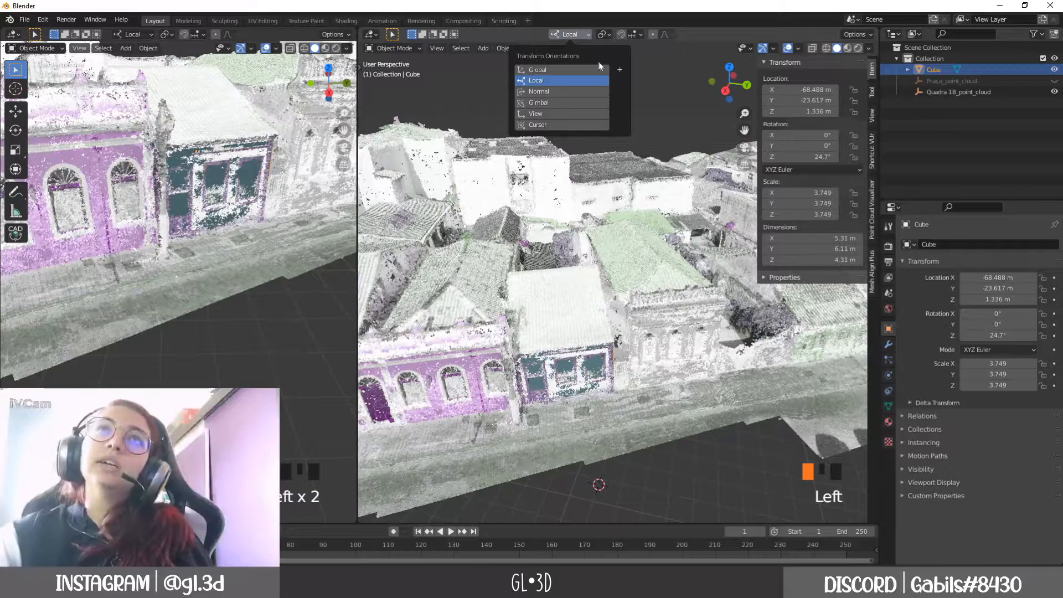
Step: Create a custom transform orientation from the cube, name it "Nova orientação", and reselect the cube
{"action": "left_click", "coordinate": [619, 71]}
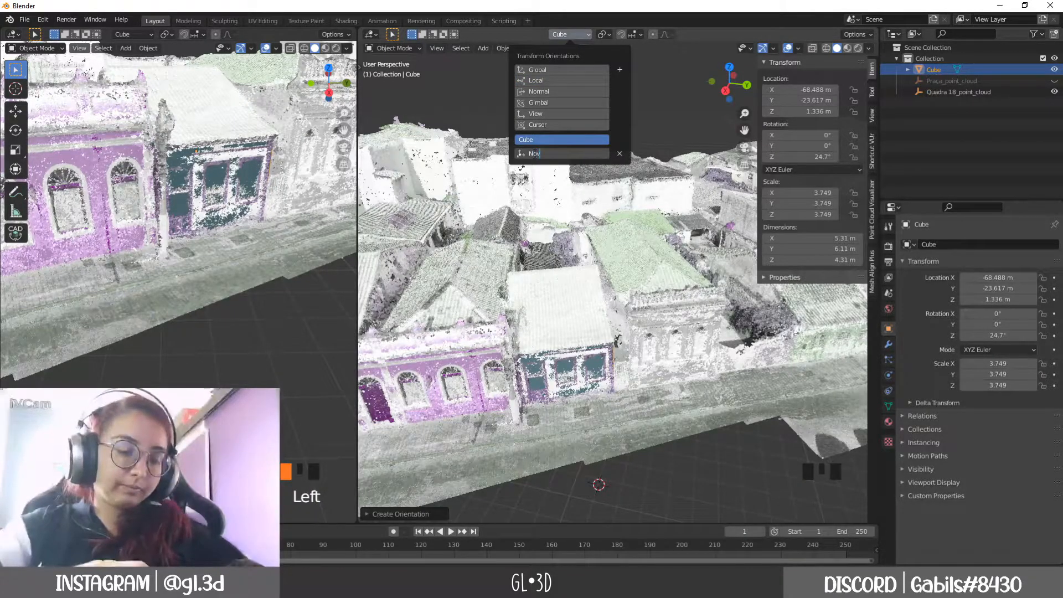
{"action": "type", "text": "Nova orientação"}
{"action": "key", "text": "Return"}
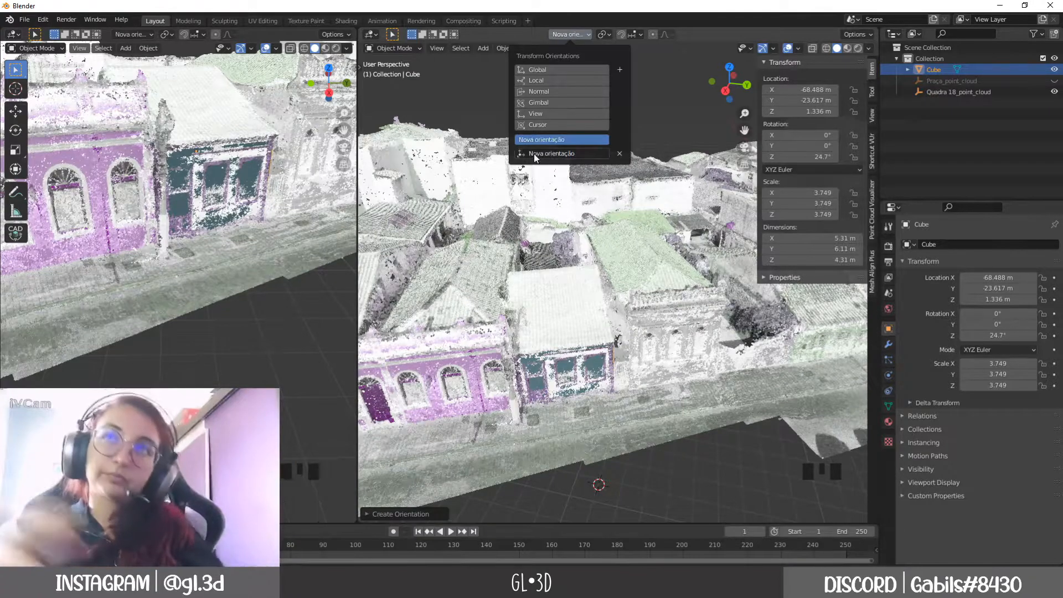
{"action": "left_click", "coordinate": [680, 463]}
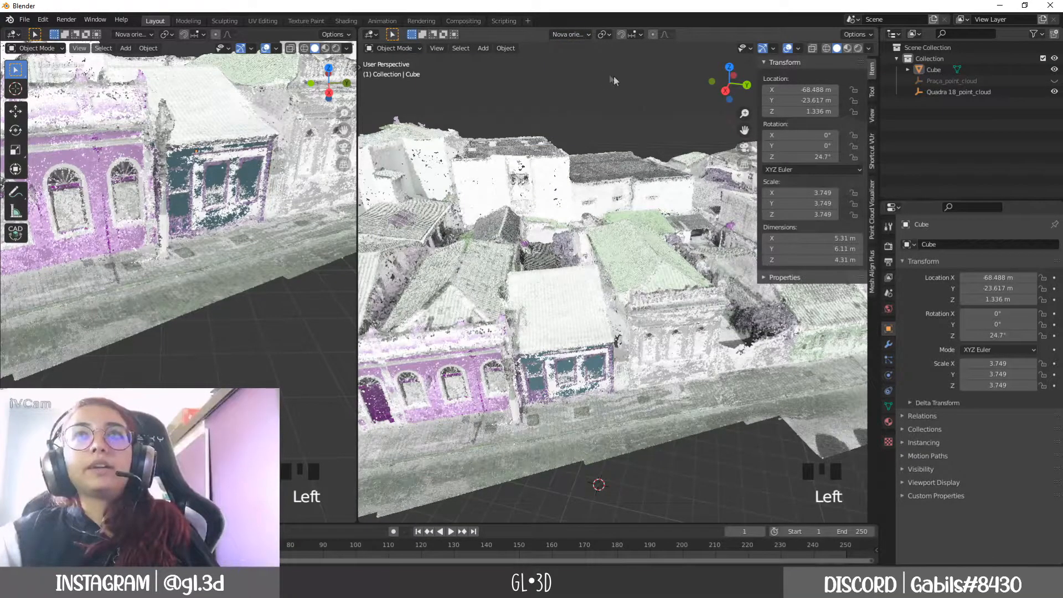
{"action": "left_click", "coordinate": [565, 370]}
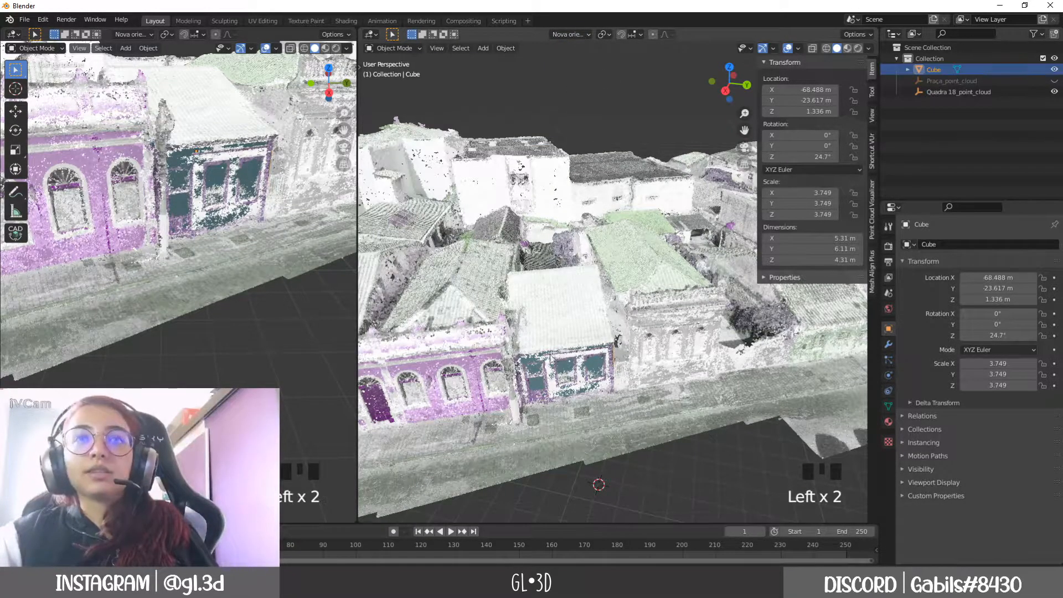
{"action": "mouse_move", "coordinate": [543, 350]}
{"action": "middle_mouse_down"}
{"action": "mouse_move", "coordinate": [534, 311]}
{"action": "mouse_move", "coordinate": [559, 341]}
{"action": "mouse_move", "coordinate": [548, 355]}
{"action": "mouse_move", "coordinate": [524, 331]}
{"action": "mouse_move", "coordinate": [559, 357]}
{"action": "middle_mouse_up"}
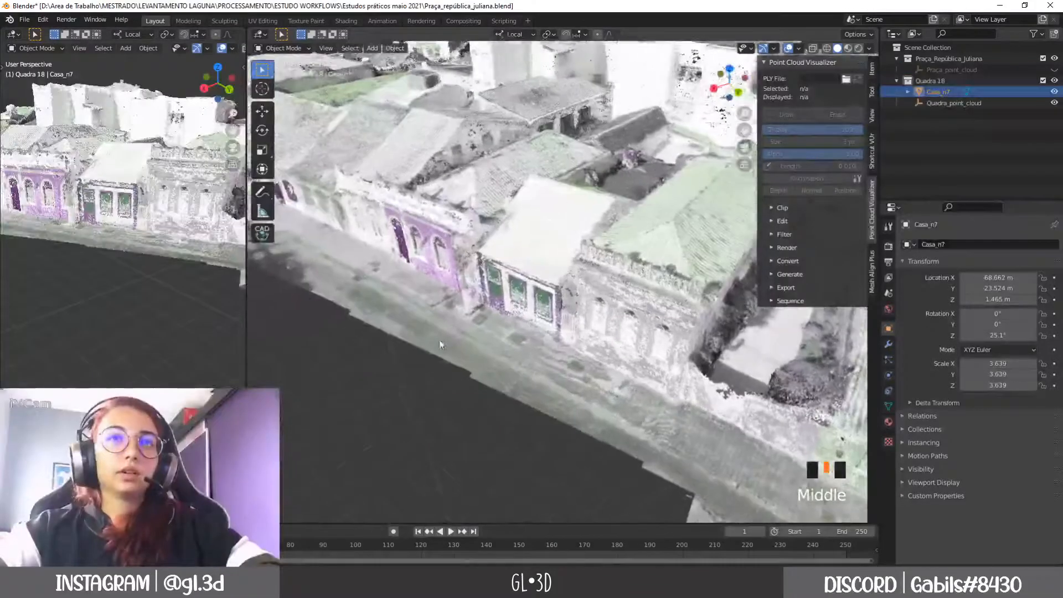
Step: Examine how the Casa_n7 volume fits the scanned facade, roof and neighbouring houses along the street
{"action": "middle_click_drag", "start_coordinate": [440, 340], "coordinate": [459, 324]}
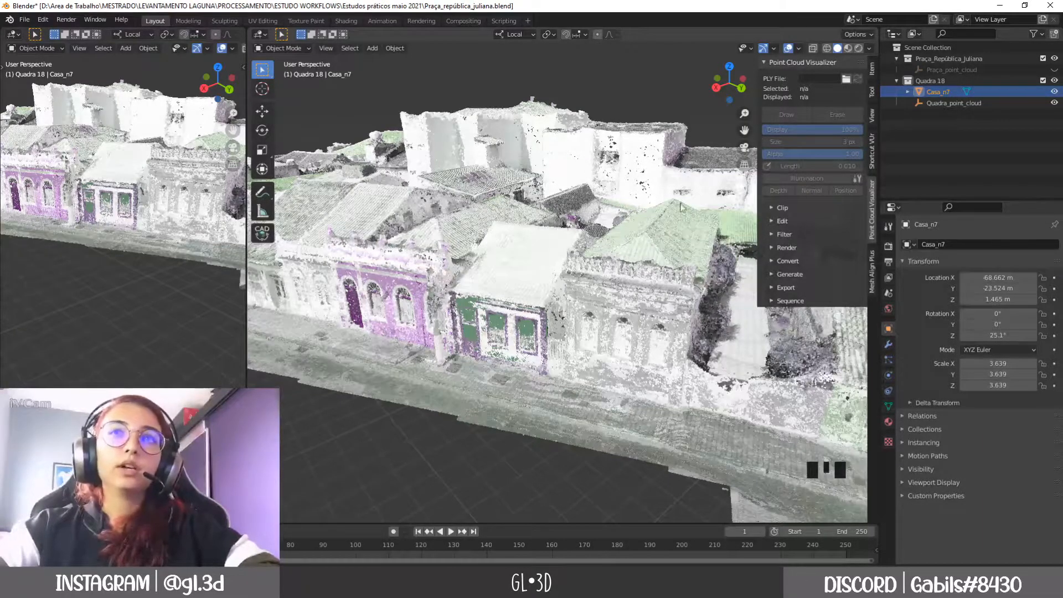
{"action": "scroll", "coordinate": [494, 343], "scroll_direction": "down", "scroll_amount": 3}
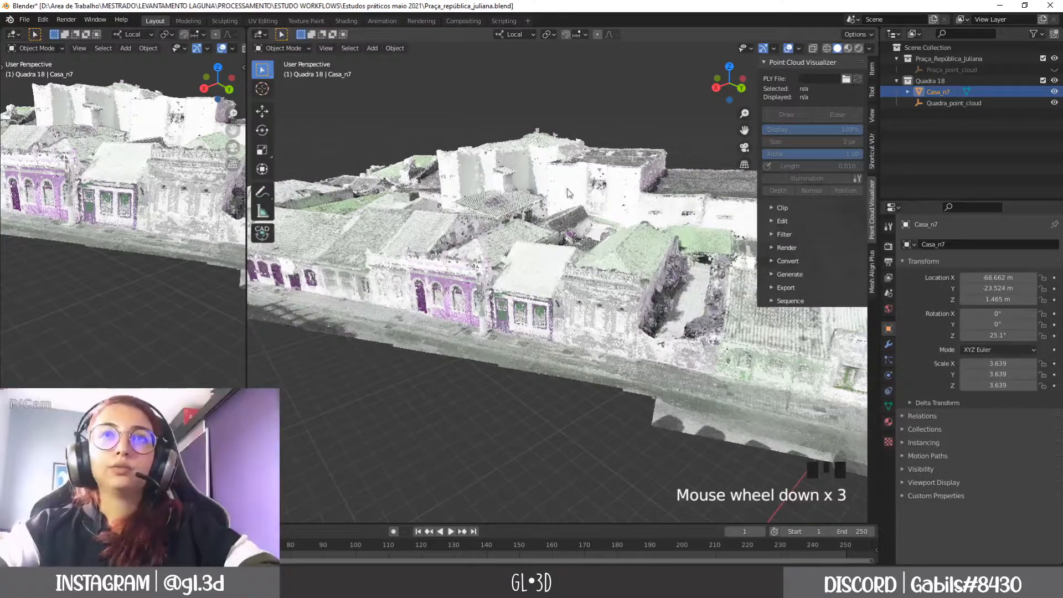
{"action": "scroll", "coordinate": [556, 297], "scroll_direction": "up", "scroll_amount": 4}
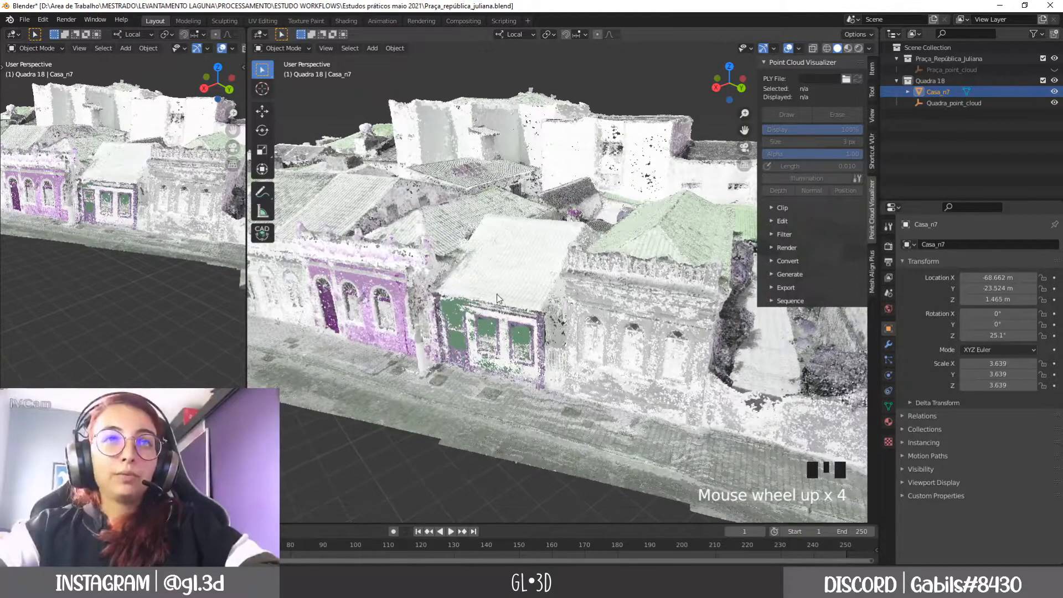
{"action": "middle_click_drag", "start_coordinate": [497, 295], "coordinate": [495, 273]}
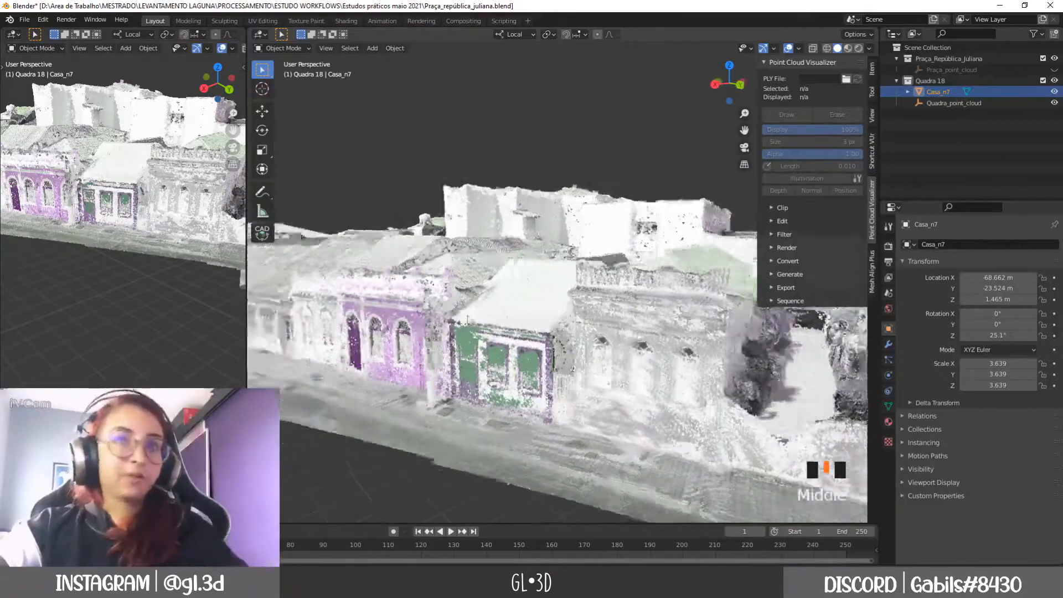
{"action": "scroll", "coordinate": [450, 418], "scroll_direction": "up", "scroll_amount": 4}
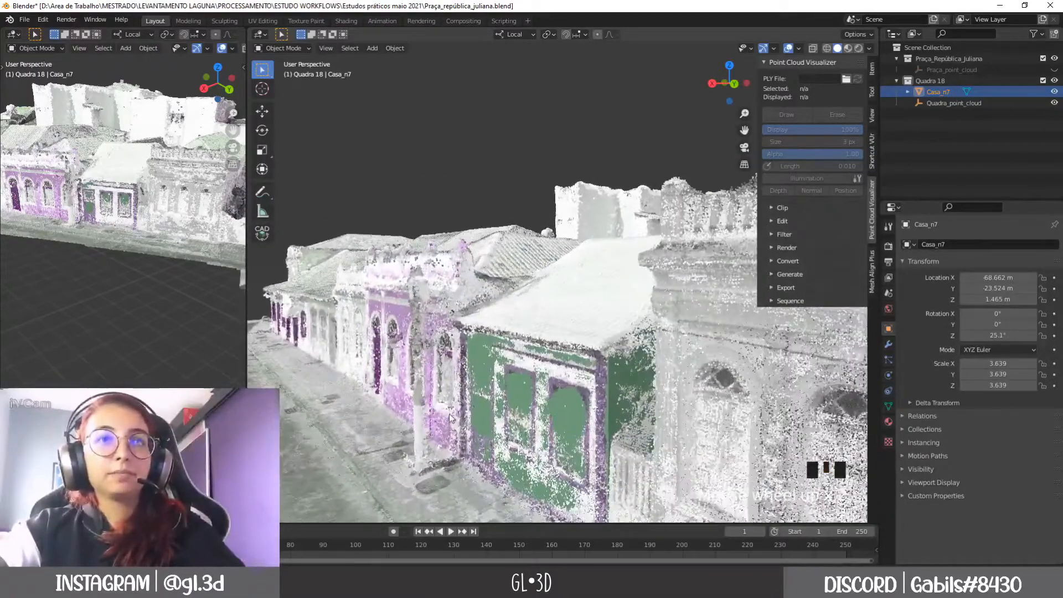
{"action": "middle_click_drag", "start_coordinate": [450, 418], "coordinate": [434, 493]}
{"action": "middle_click_drag", "start_coordinate": [609, 394], "coordinate": [556, 347], "text": "shift"}
{"action": "scroll", "coordinate": [556, 347], "scroll_direction": "down", "scroll_amount": 6}
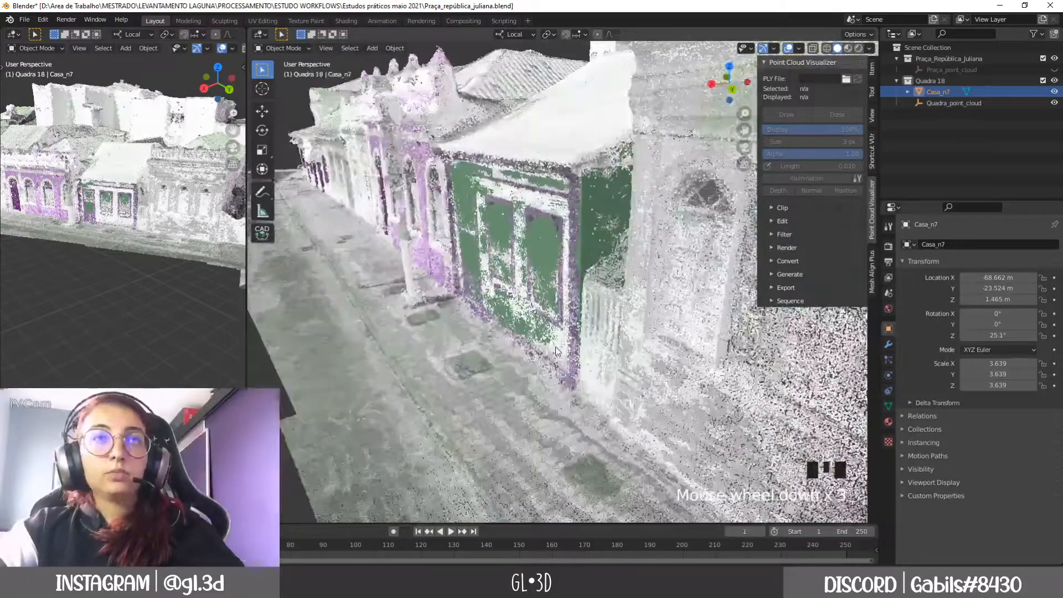
{"action": "middle_click_drag", "start_coordinate": [462, 302], "coordinate": [542, 357]}
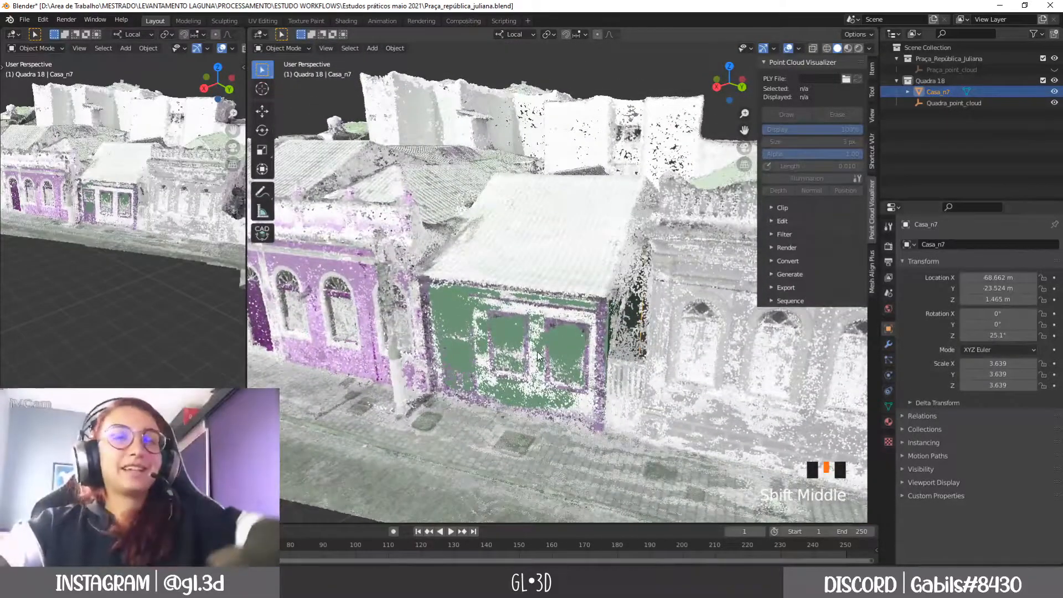
{"action": "scroll", "coordinate": [466, 353], "scroll_direction": "down", "scroll_amount": 1}
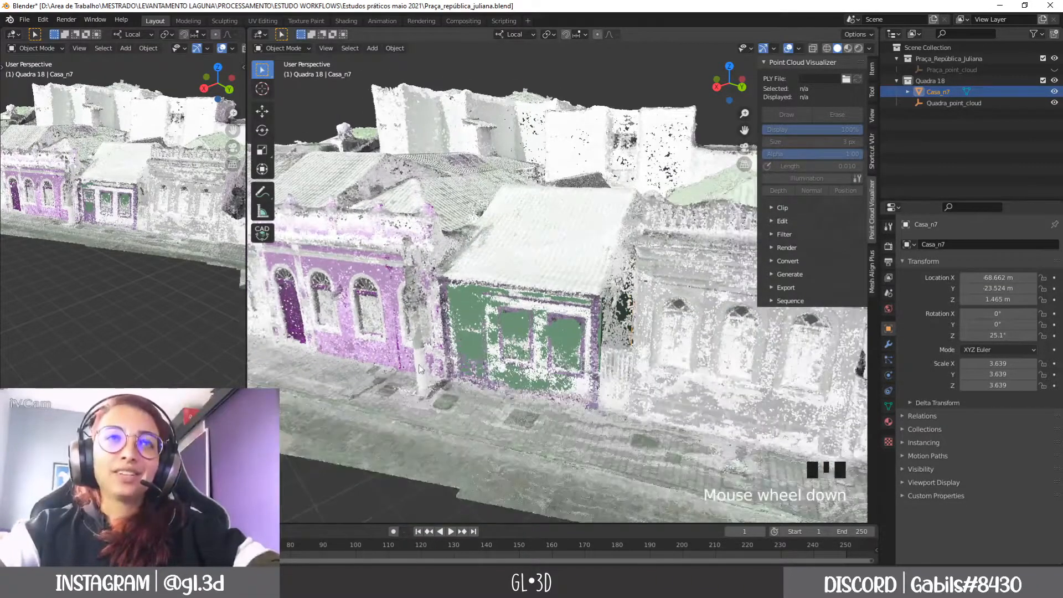
{"action": "middle_click_drag", "start_coordinate": [419, 365], "coordinate": [480, 359]}
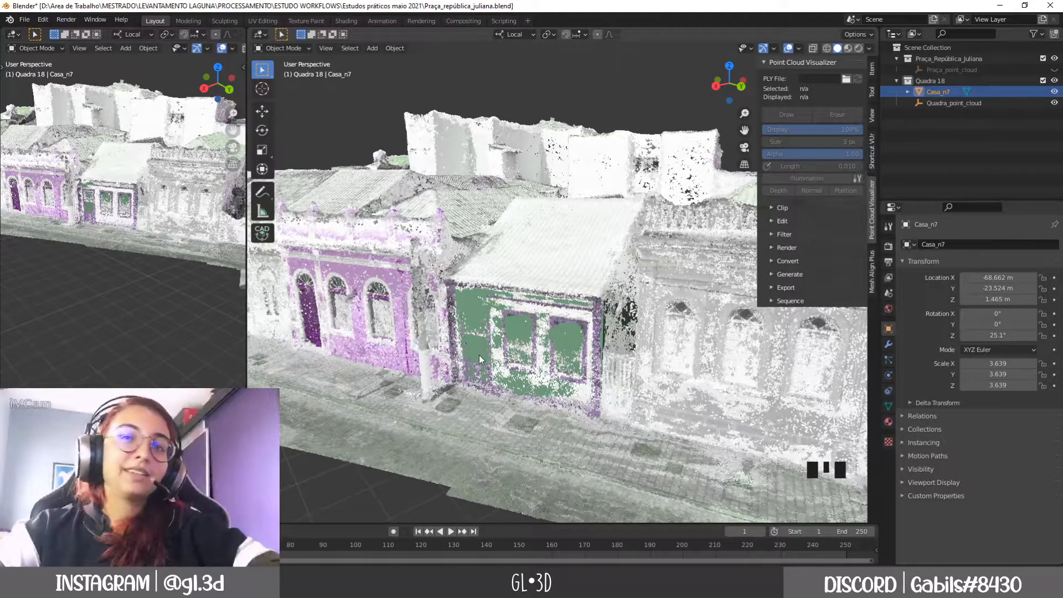
{"action": "scroll", "coordinate": [479, 354], "scroll_direction": "down", "scroll_amount": 2}
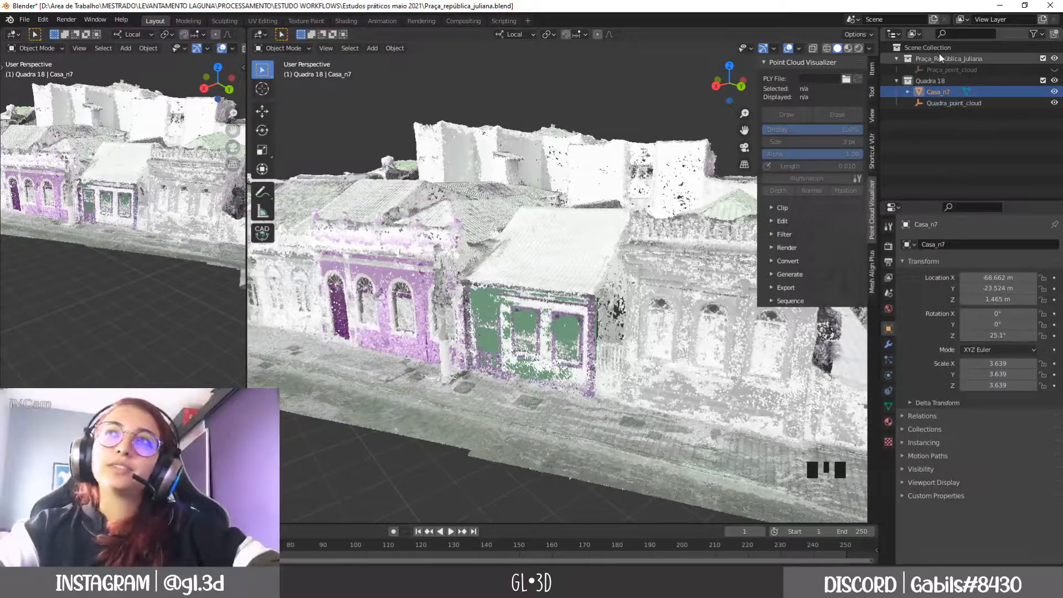
Step: Show the Point Cloud Visualizer's Edit options while keeping Casa_n7 selected
{"action": "left_click", "coordinate": [524, 320]}
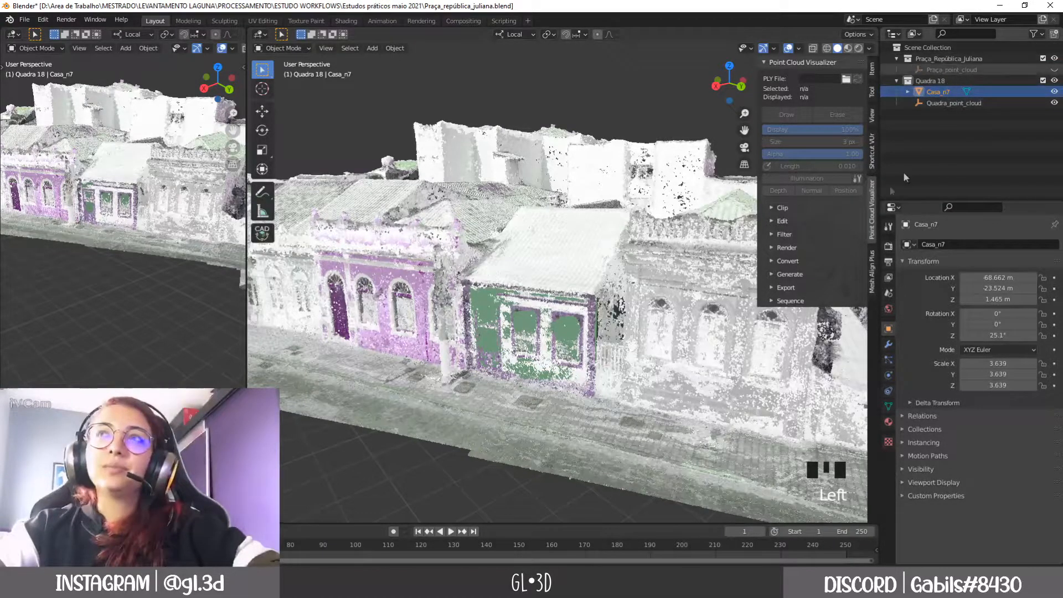
{"action": "left_click", "coordinate": [963, 92]}
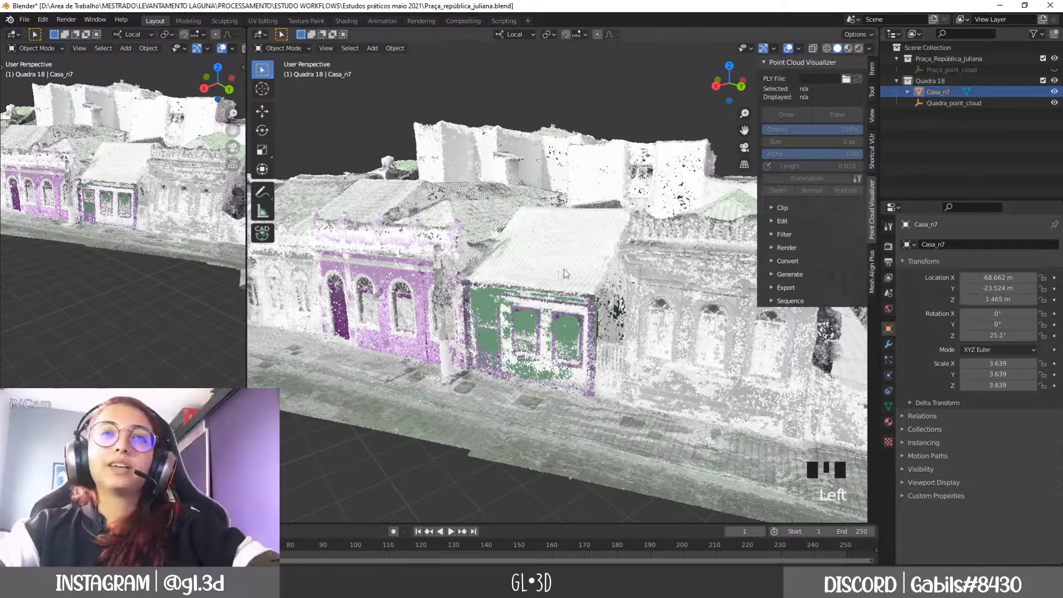
{"action": "middle_click_drag", "start_coordinate": [453, 332], "coordinate": [449, 334]}
{"action": "scroll", "coordinate": [526, 334], "scroll_direction": "up", "scroll_amount": 4}
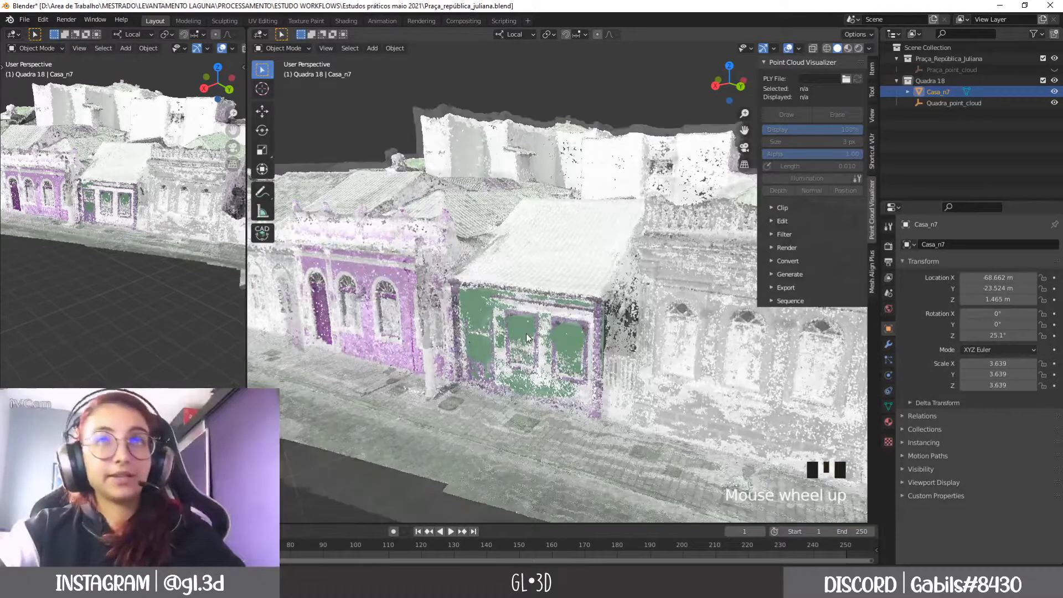
{"action": "middle_click_drag", "start_coordinate": [526, 333], "coordinate": [511, 268], "text": "shift"}
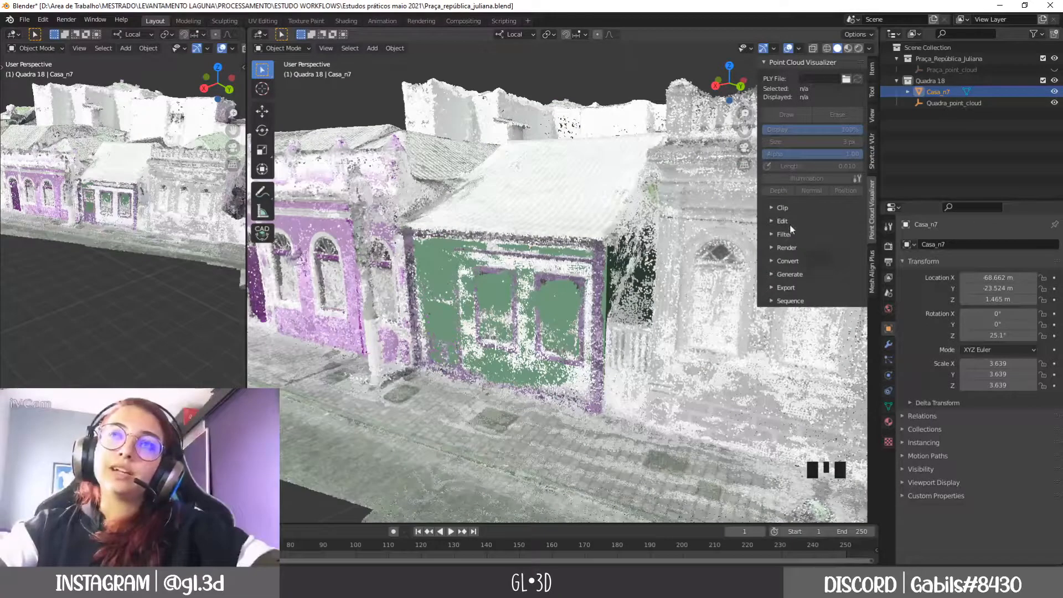
{"action": "left_click", "coordinate": [776, 219]}
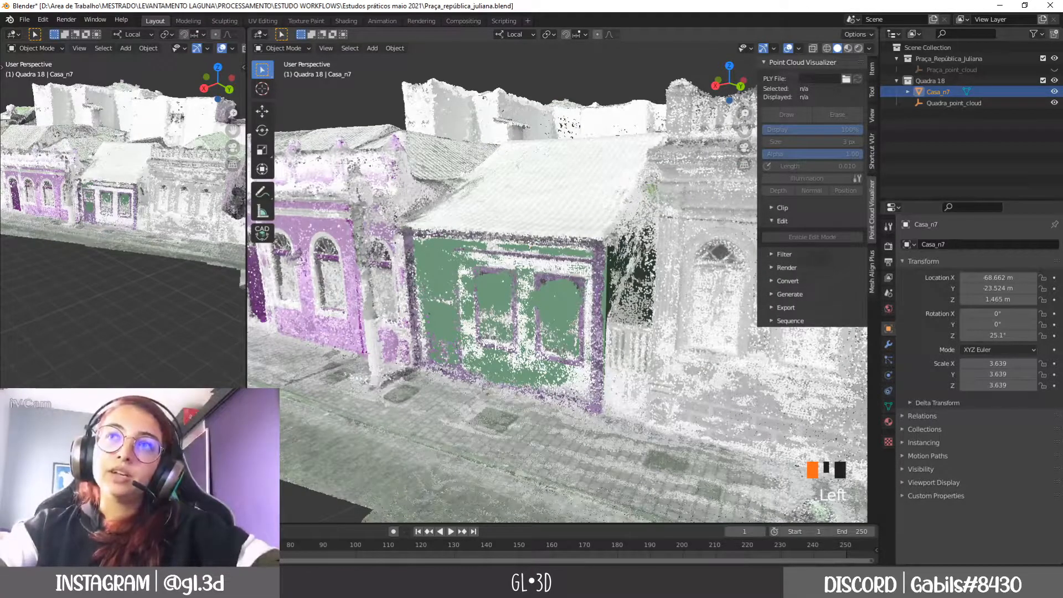
Step: Inspect where the Casa_n7 volume meets the scanned facade and roof edge, looking along the street and close up
{"action": "scroll", "coordinate": [613, 293], "scroll_direction": "down", "scroll_amount": 1}
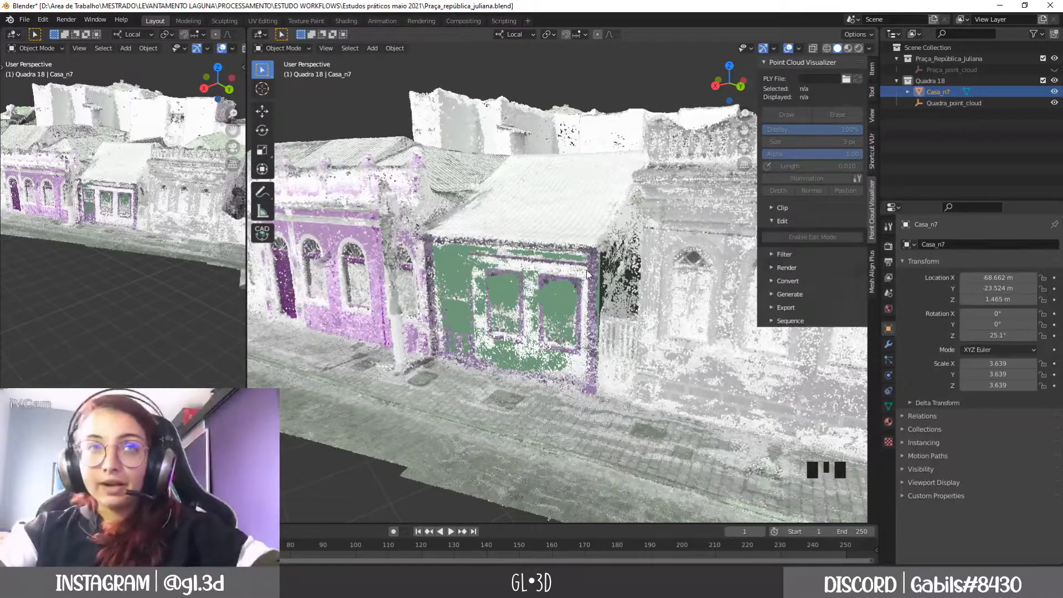
{"action": "scroll", "coordinate": [460, 324], "scroll_direction": "down", "scroll_amount": 6}
{"action": "middle_click_drag", "start_coordinate": [460, 324], "coordinate": [524, 284]}
{"action": "scroll", "coordinate": [472, 413], "scroll_direction": "up", "scroll_amount": 5}
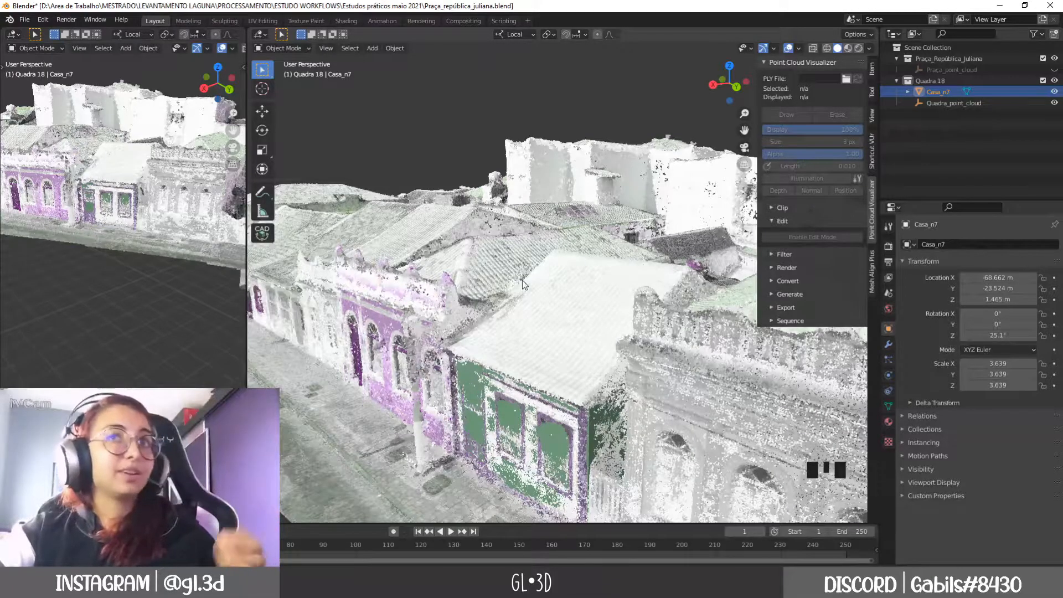
{"action": "middle_click_drag", "start_coordinate": [507, 333], "coordinate": [474, 280]}
{"action": "scroll", "coordinate": [466, 360], "scroll_direction": "up", "scroll_amount": 5}
{"action": "scroll", "coordinate": [505, 293], "scroll_direction": "up", "scroll_amount": 1}
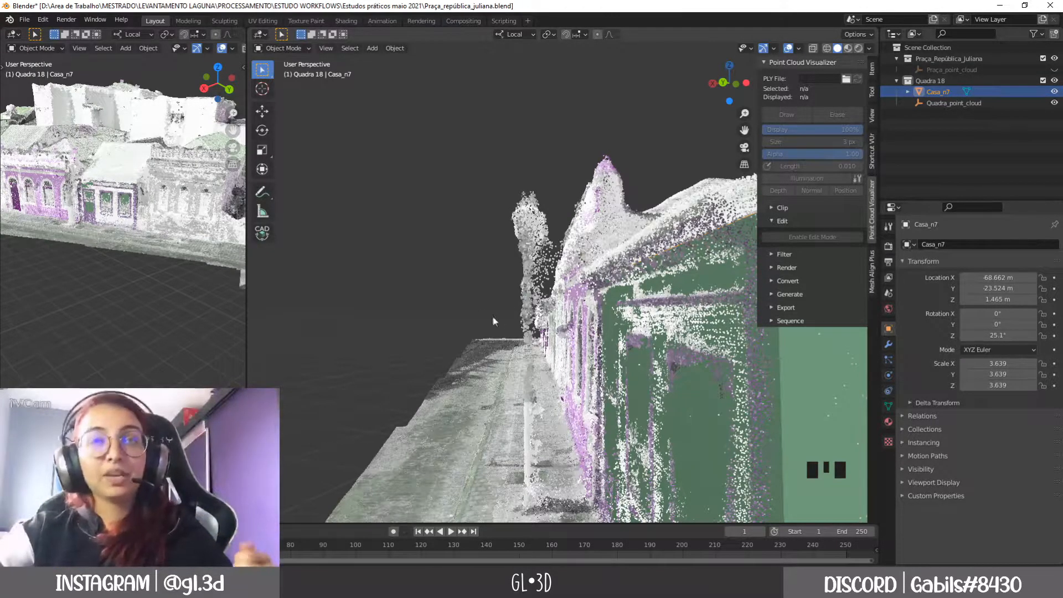
{"action": "middle_click_drag", "start_coordinate": [495, 322], "coordinate": [494, 343]}
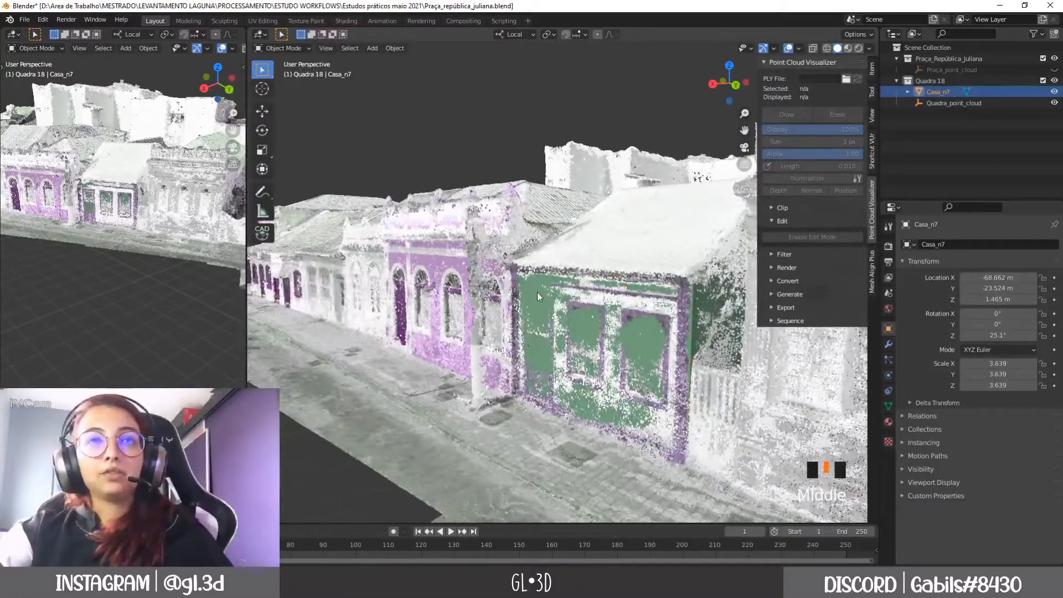
{"action": "scroll", "coordinate": [537, 291], "scroll_direction": "up", "scroll_amount": 4}
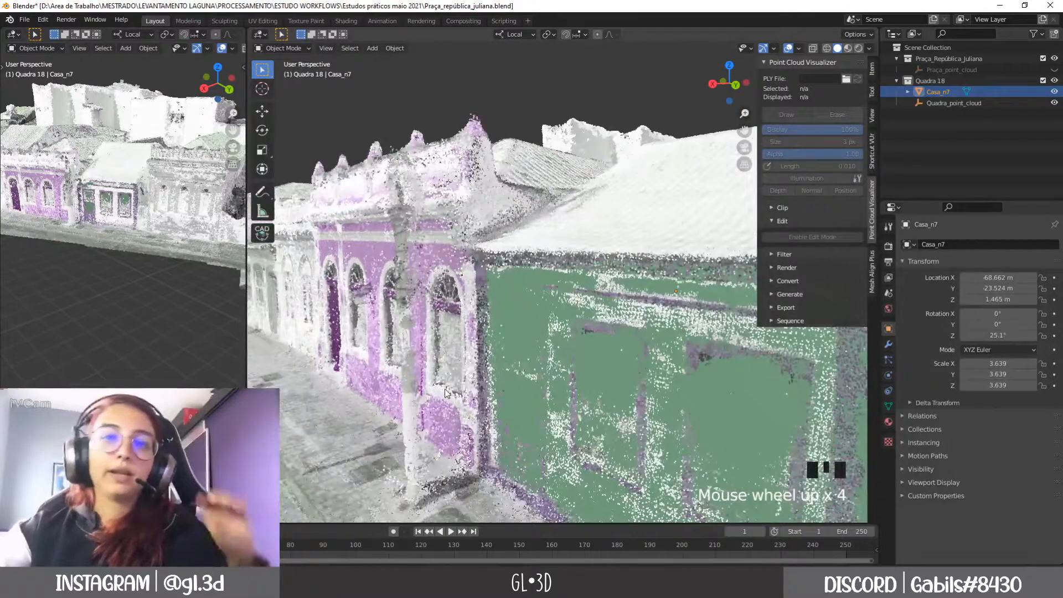
{"action": "middle_click_drag", "start_coordinate": [445, 393], "coordinate": [498, 313], "text": "shift"}
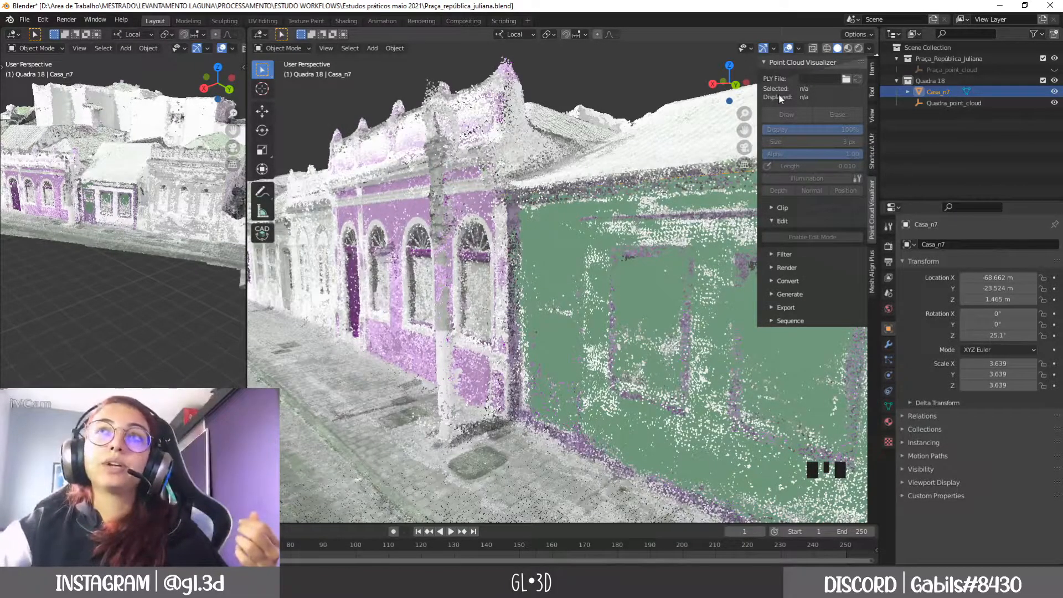
Step: Deselect Casa_n7 and select the Quadra_point_cloud object instead
{"action": "scroll", "coordinate": [349, 256], "scroll_direction": "down", "scroll_amount": 2}
{"action": "middle_click_drag", "start_coordinate": [388, 310], "coordinate": [546, 209]}
{"action": "scroll", "coordinate": [434, 296], "scroll_direction": "down", "scroll_amount": 3}
{"action": "left_click", "coordinate": [545, 208]}
{"action": "scroll", "coordinate": [543, 232], "scroll_direction": "down", "scroll_amount": 6}
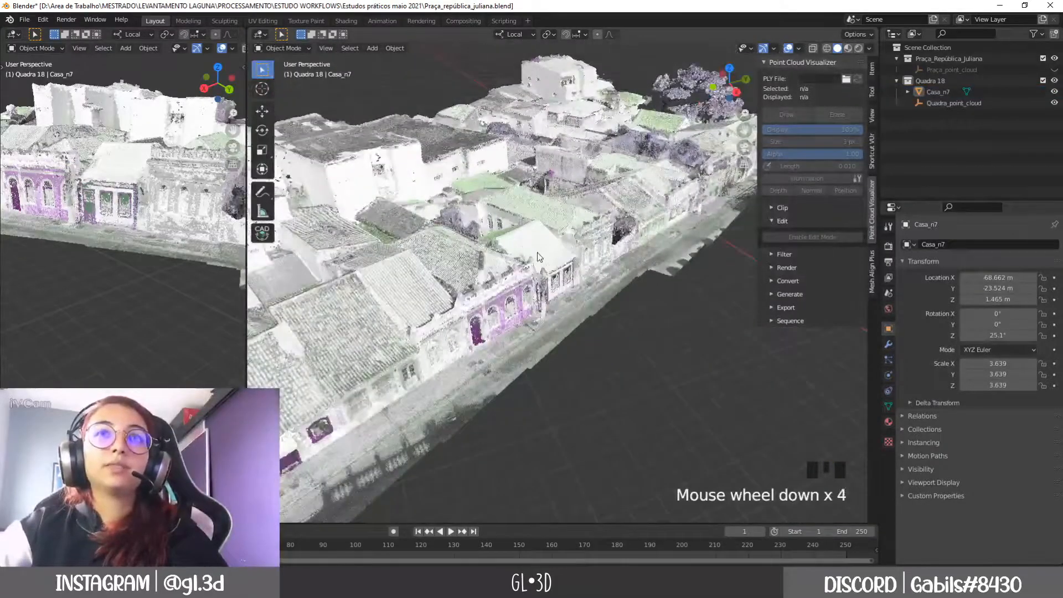
{"action": "middle_click_drag", "start_coordinate": [509, 282], "coordinate": [604, 302]}
{"action": "scroll", "coordinate": [603, 302], "scroll_direction": "down", "scroll_amount": 5}
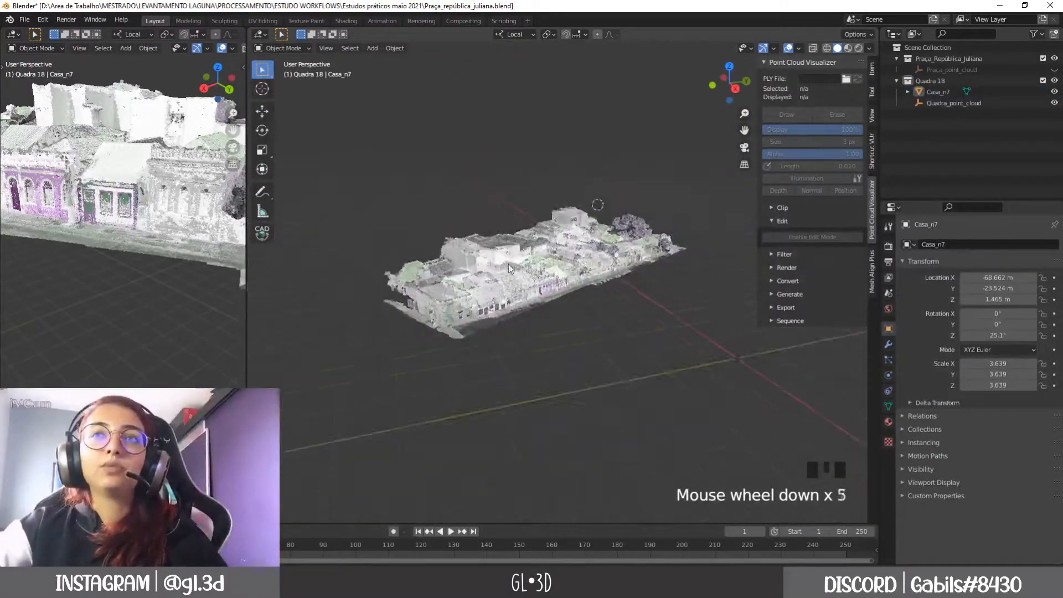
{"action": "left_click", "coordinate": [649, 308]}
Step: Examine the point cloud object's origin and the whole scanned block of houses from several angles
{"action": "scroll", "coordinate": [677, 341], "scroll_direction": "up", "scroll_amount": 5}
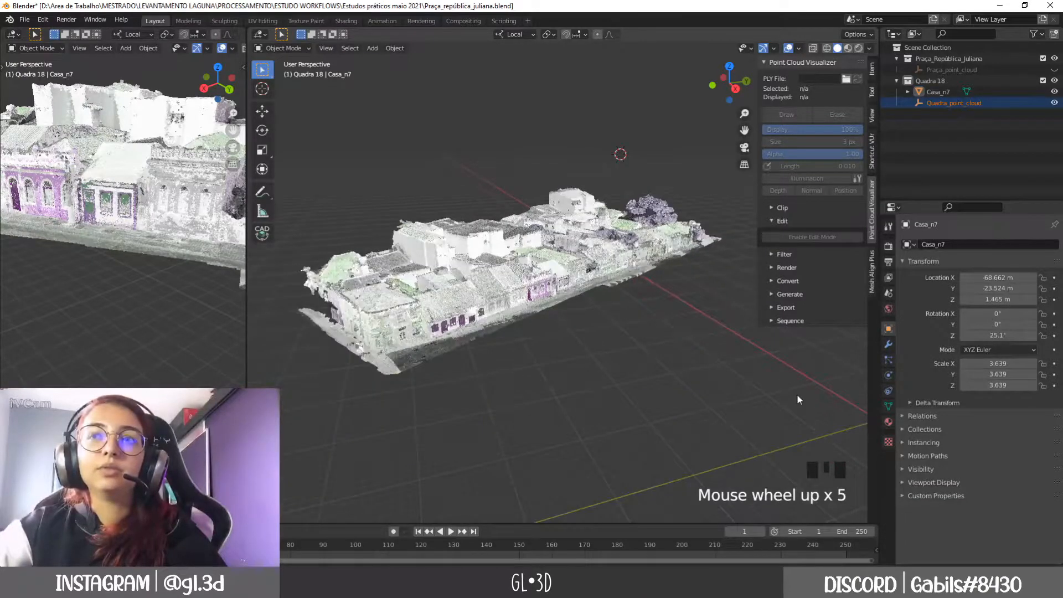
{"action": "middle_click_drag", "start_coordinate": [797, 395], "coordinate": [555, 334], "text": "shift"}
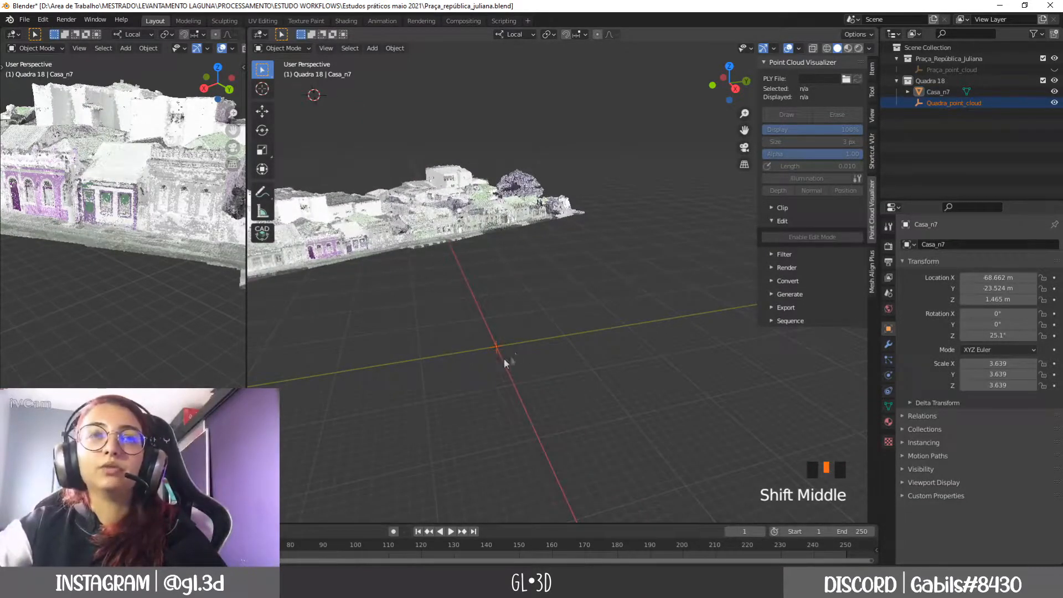
{"action": "middle_click_drag", "start_coordinate": [477, 319], "coordinate": [642, 398], "text": "shift"}
{"action": "scroll", "coordinate": [565, 366], "scroll_direction": "up", "scroll_amount": 3}
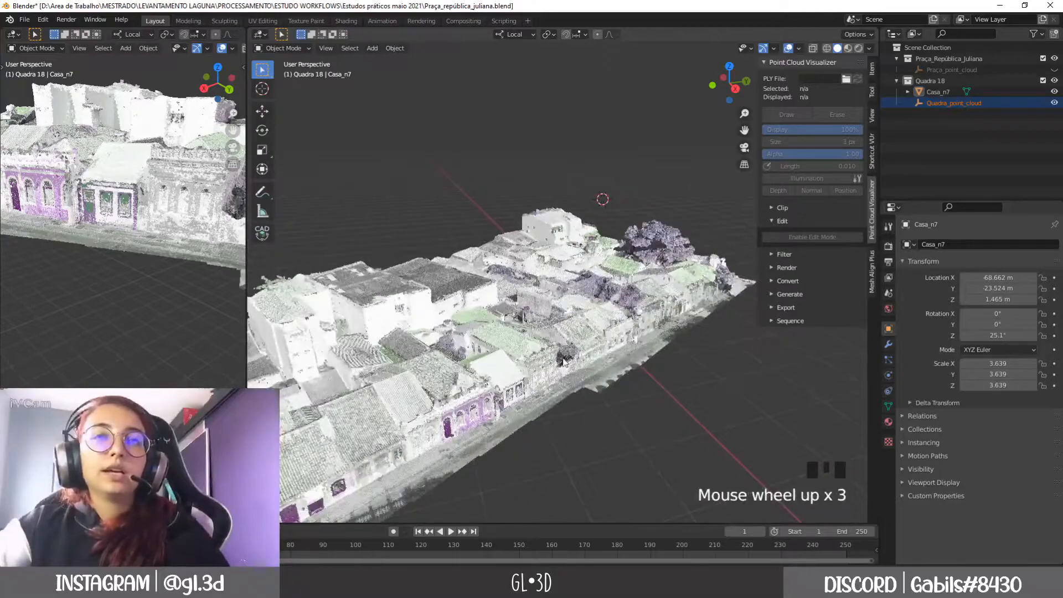
{"action": "middle_click_drag", "start_coordinate": [560, 360], "coordinate": [489, 336]}
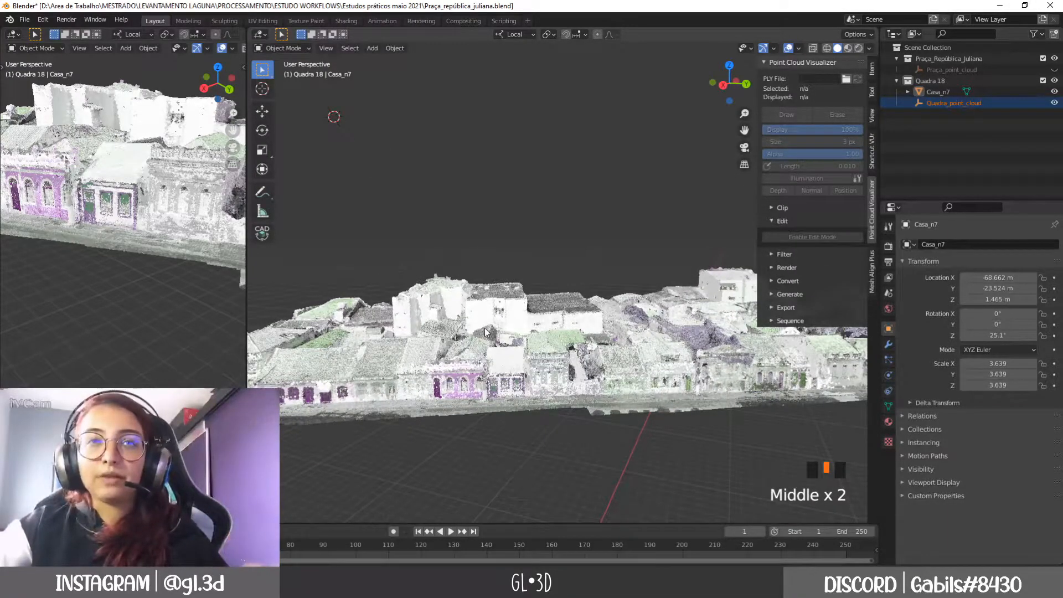
{"action": "middle_click_drag", "start_coordinate": [486, 332], "coordinate": [540, 383]}
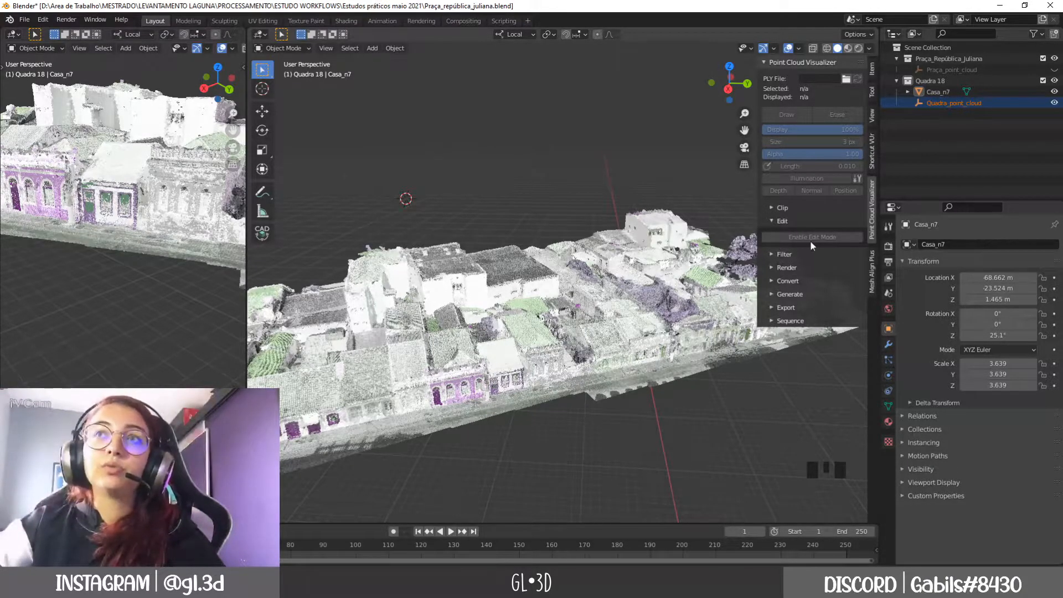
{"action": "middle_click_drag", "start_coordinate": [498, 333], "coordinate": [466, 348]}
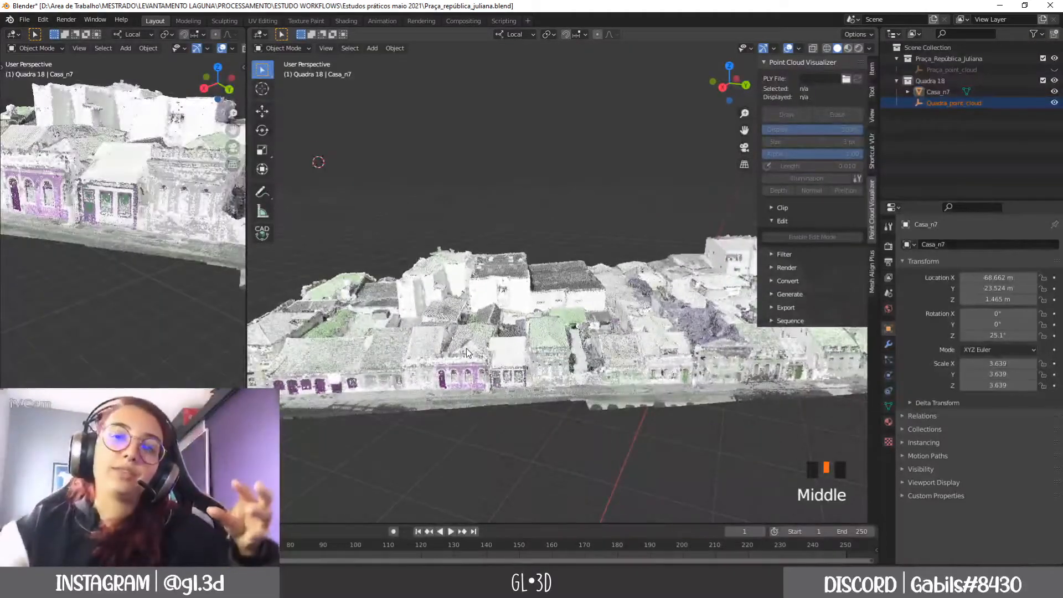
{"action": "middle_click_drag", "start_coordinate": [516, 394], "coordinate": [474, 388]}
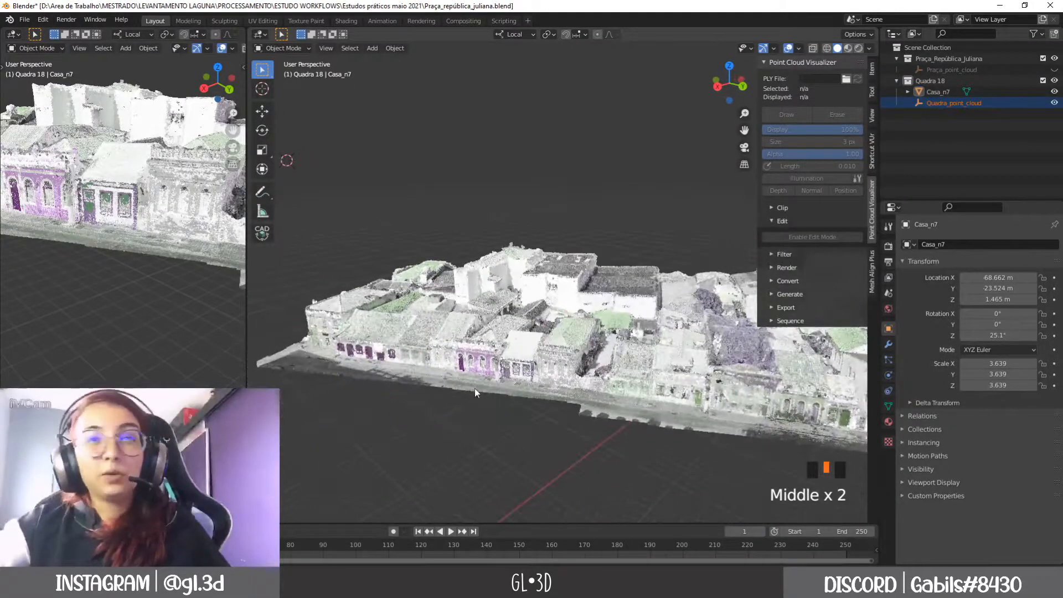
Step: Examine the scanned facade and roof of the Casa_n7 house and its neighbours close up along the street
{"action": "scroll", "coordinate": [490, 400], "scroll_direction": "up", "scroll_amount": 4}
{"action": "middle_click_drag", "start_coordinate": [453, 426], "coordinate": [452, 370], "text": "shift"}
{"action": "scroll", "coordinate": [487, 373], "scroll_direction": "up", "scroll_amount": 3}
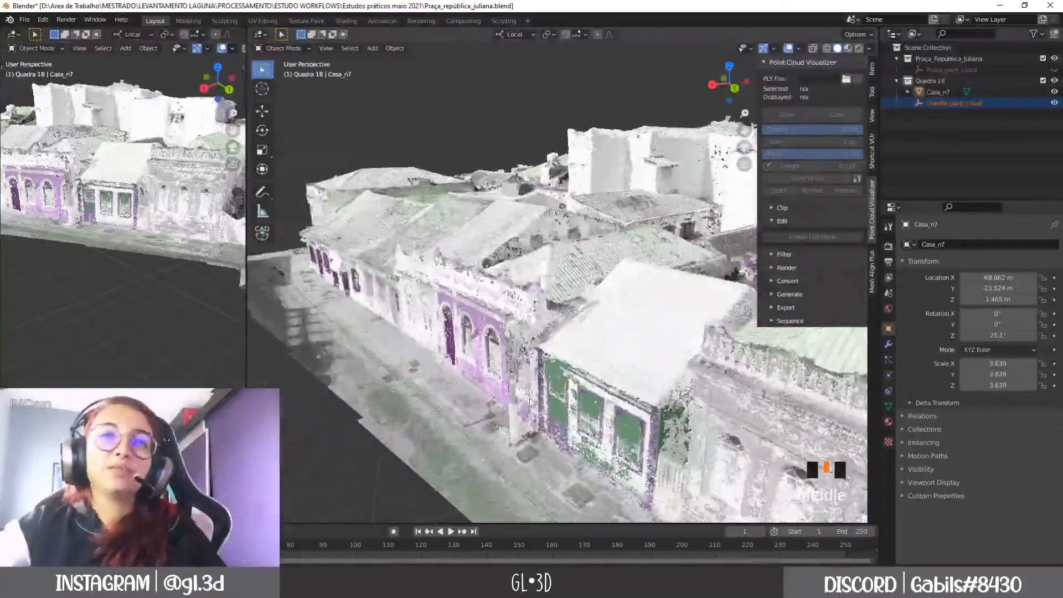
{"action": "scroll", "coordinate": [523, 336], "scroll_direction": "up", "scroll_amount": 7}
{"action": "scroll", "coordinate": [524, 337], "scroll_direction": "up", "scroll_amount": 4}
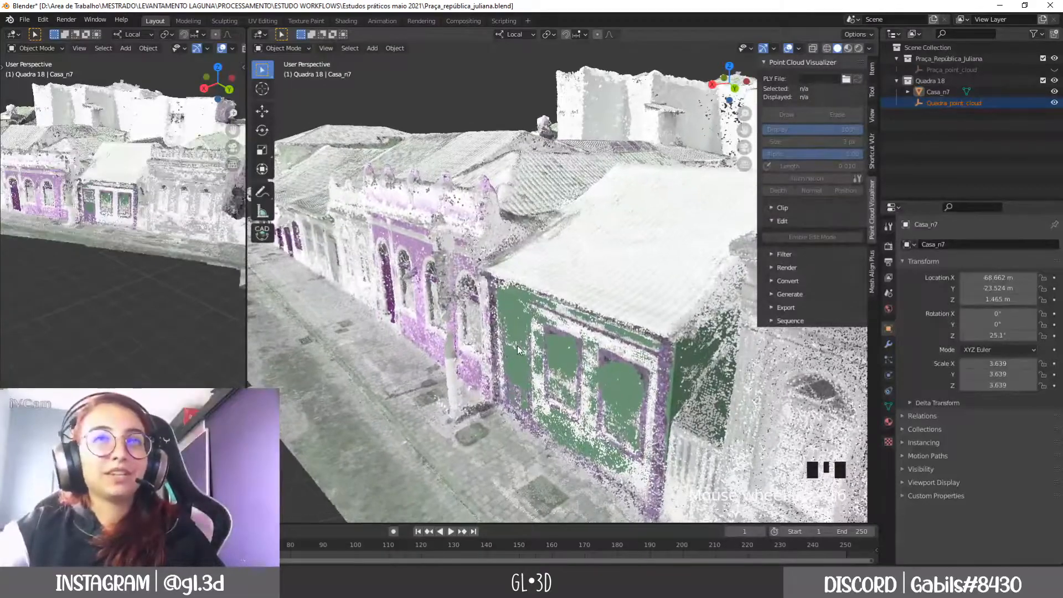
{"action": "middle_click_drag", "start_coordinate": [435, 330], "coordinate": [499, 334]}
{"action": "scroll", "coordinate": [507, 334], "scroll_direction": "down", "scroll_amount": 3}
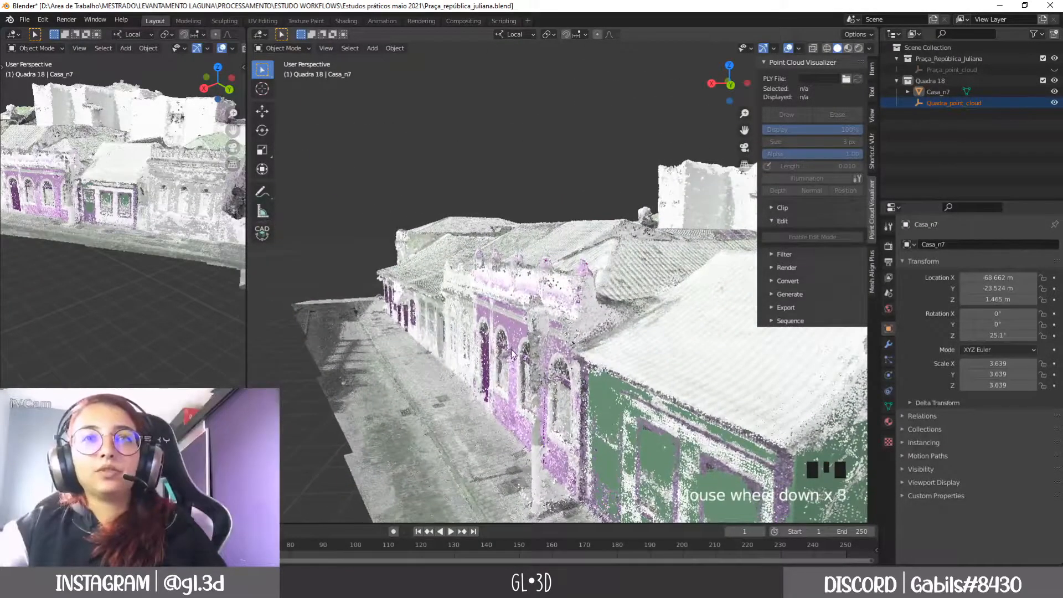
{"action": "scroll", "coordinate": [513, 354], "scroll_direction": "down", "scroll_amount": 6}
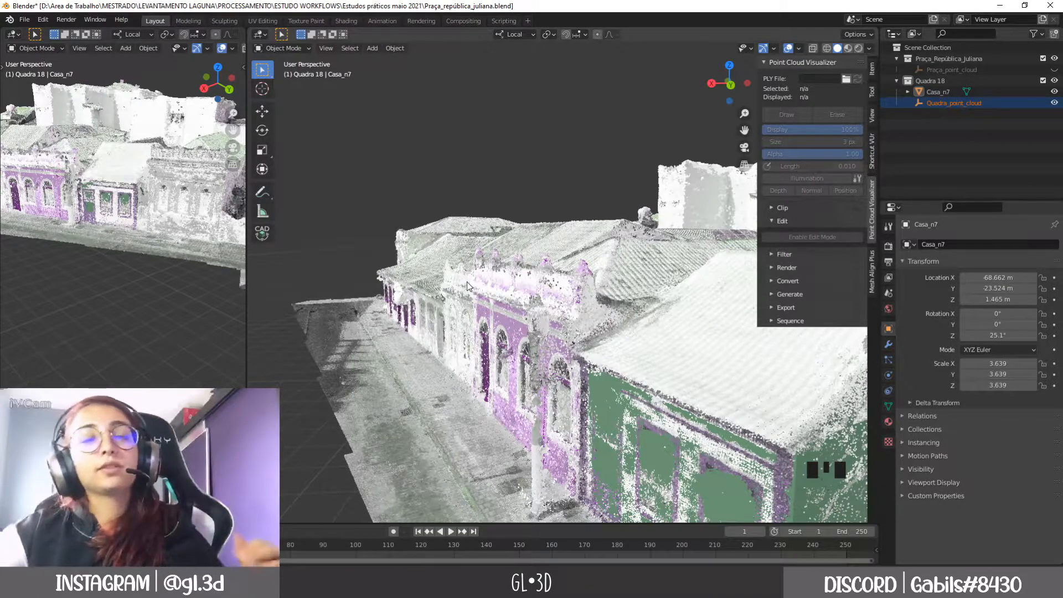
{"action": "scroll", "coordinate": [482, 310], "scroll_direction": "down", "scroll_amount": 3}
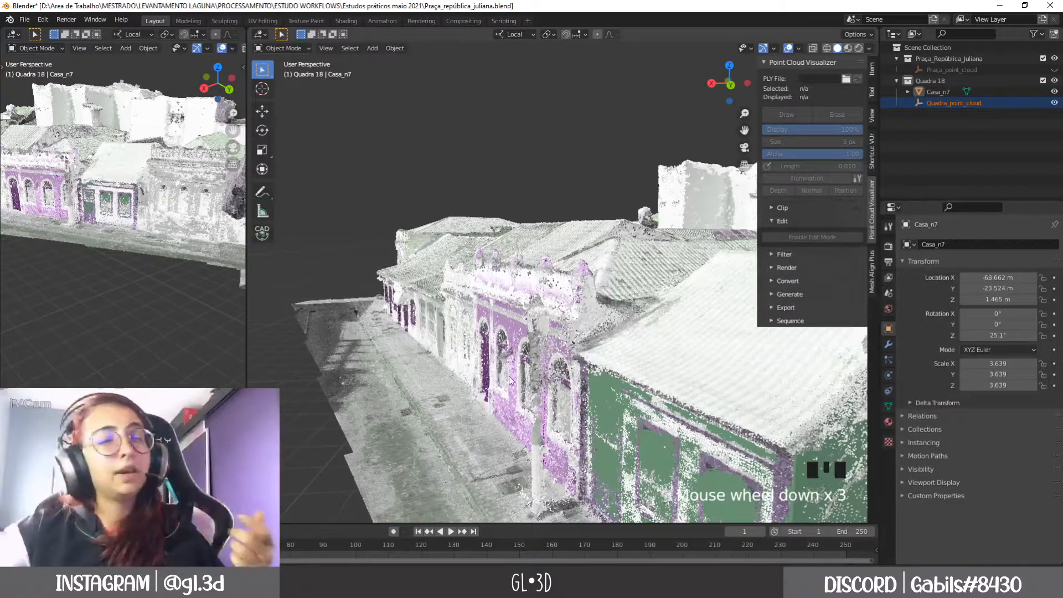
{"action": "scroll", "coordinate": [508, 378], "scroll_direction": "down", "scroll_amount": 2}
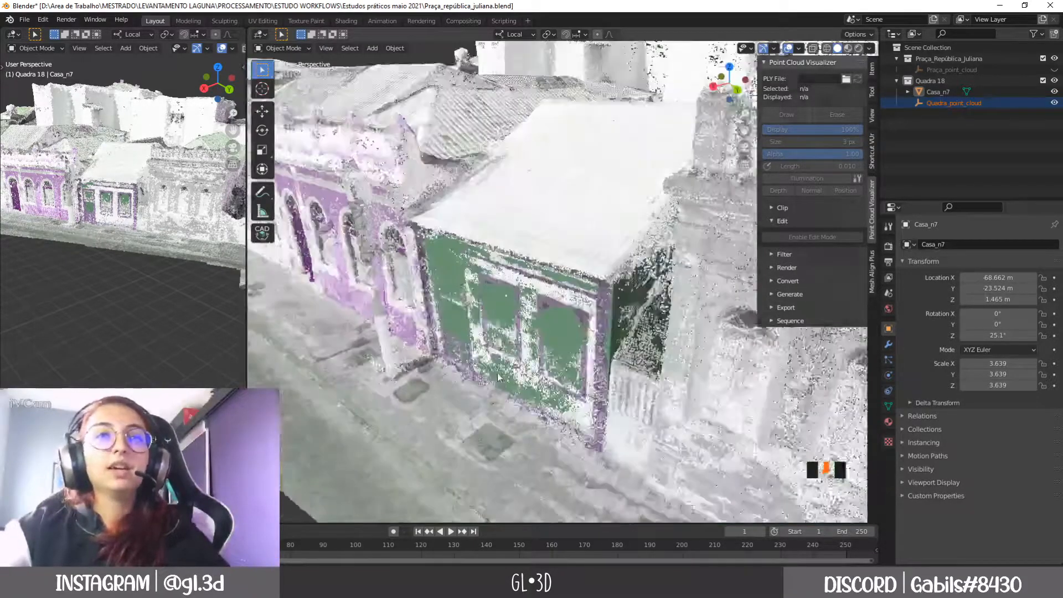
{"action": "scroll", "coordinate": [463, 350], "scroll_direction": "down", "scroll_amount": 3}
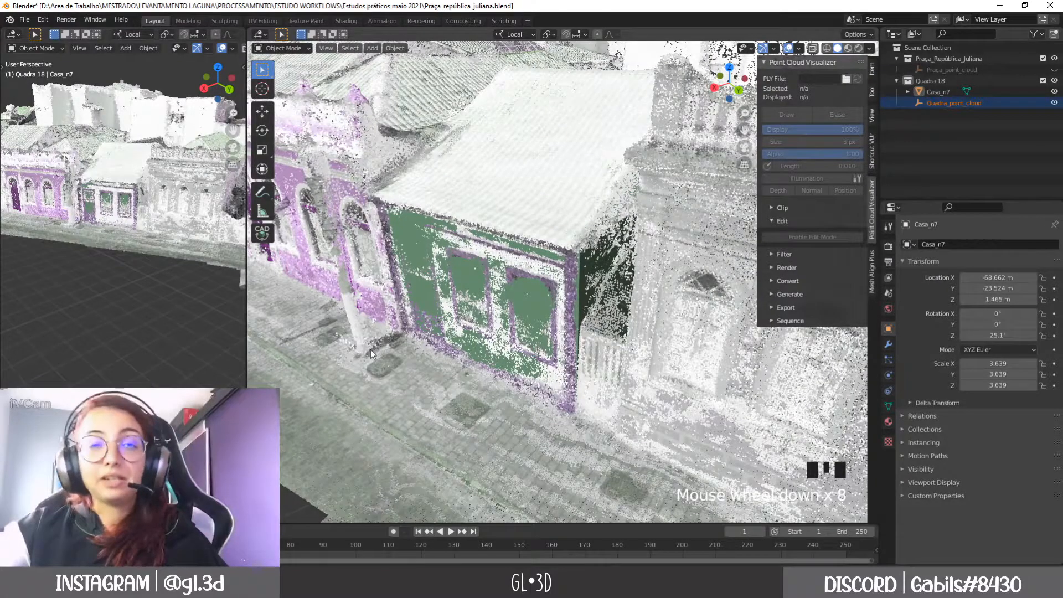
{"action": "scroll", "coordinate": [399, 354], "scroll_direction": "down", "scroll_amount": 2}
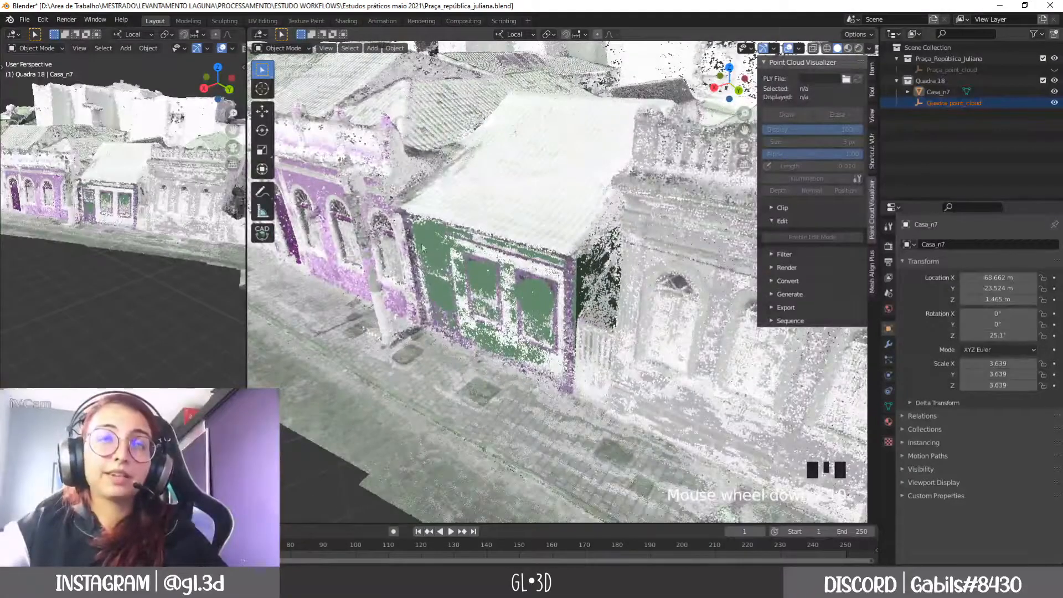
{"action": "scroll", "coordinate": [477, 355], "scroll_direction": "down", "scroll_amount": 17}
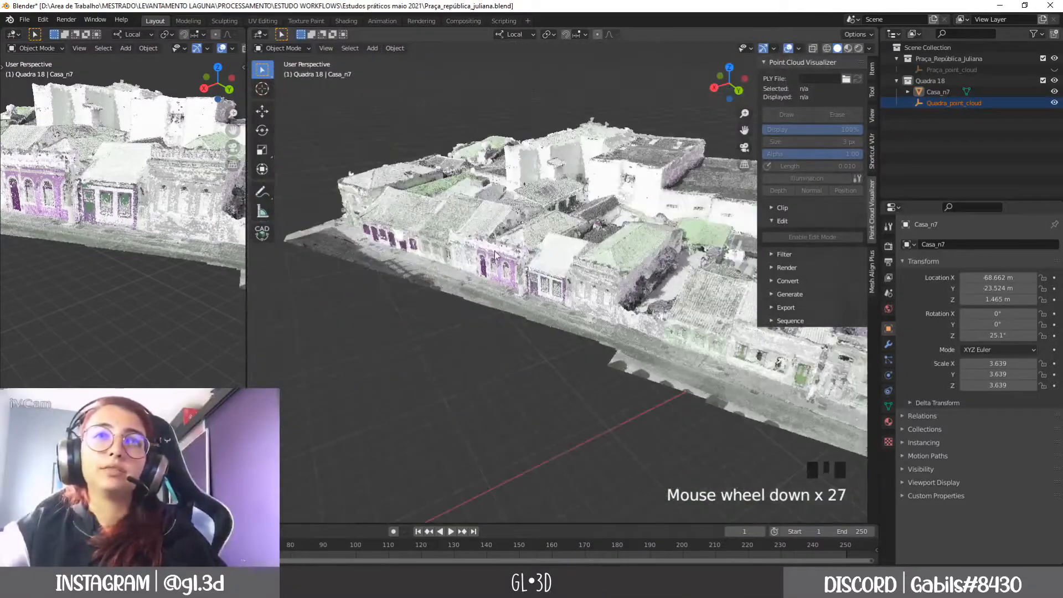
Step: Examine the roofs of the whole scanned block from above and in the orthographic top view
{"action": "middle_click_drag", "start_coordinate": [476, 354], "coordinate": [460, 222], "text": "shift"}
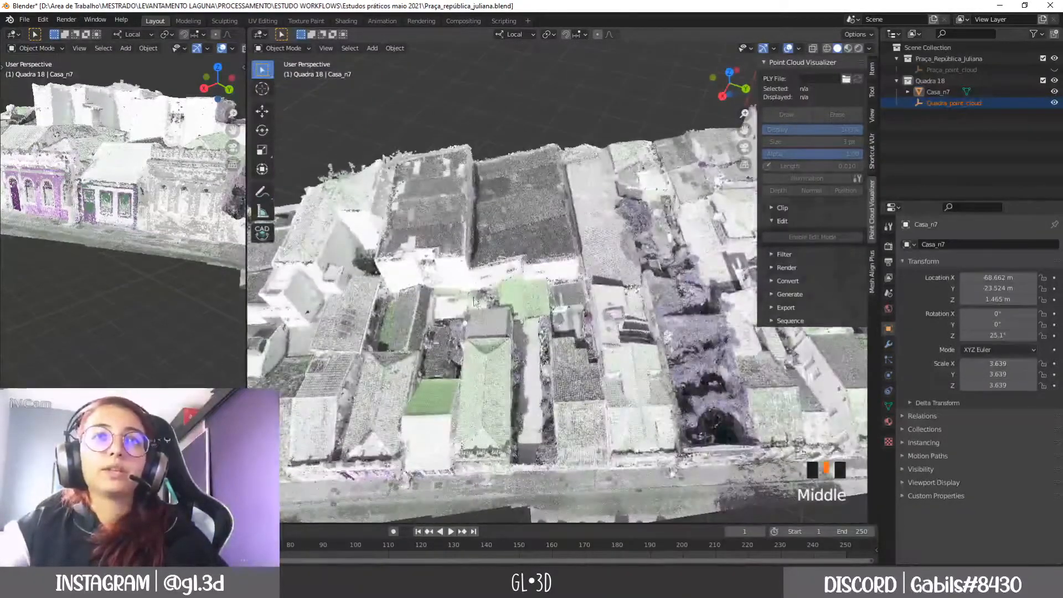
{"action": "scroll", "coordinate": [459, 220], "scroll_direction": "down", "scroll_amount": 2}
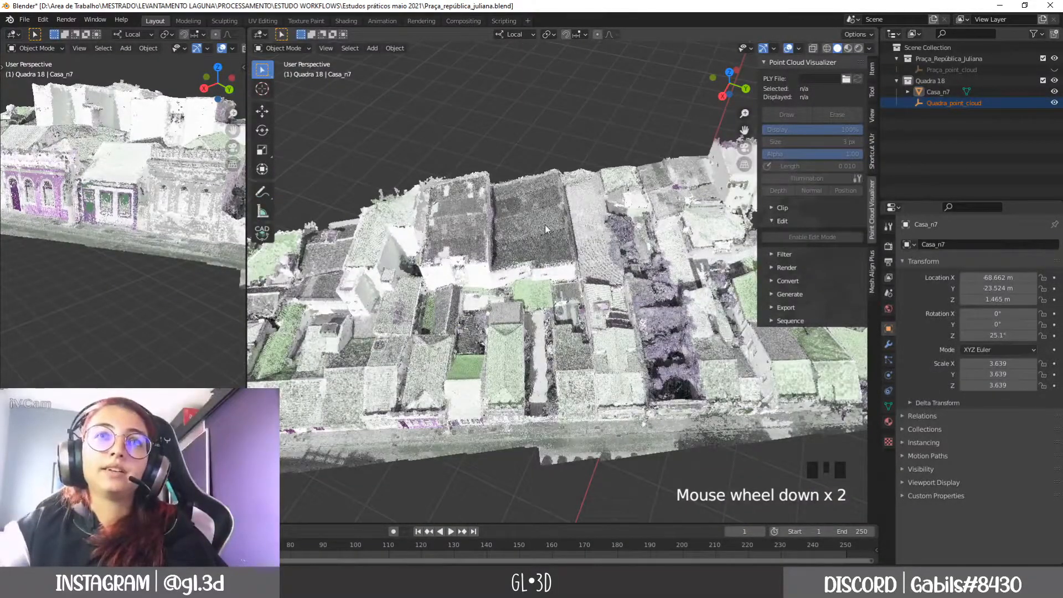
{"action": "left_click", "coordinate": [729, 72]}
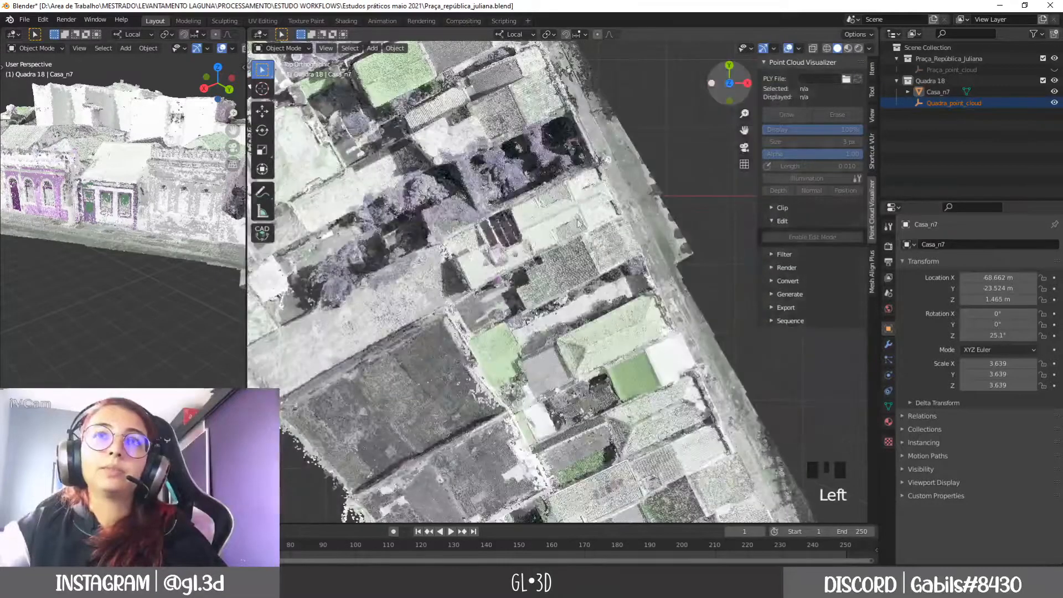
{"action": "scroll", "coordinate": [490, 195], "scroll_direction": "down", "scroll_amount": 6}
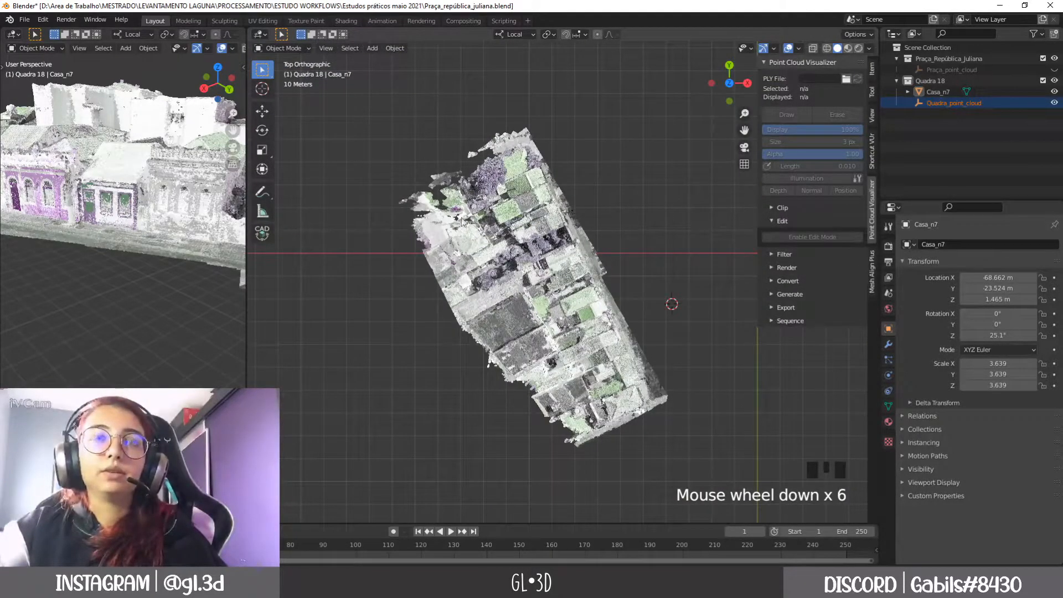
{"action": "scroll", "coordinate": [613, 354], "scroll_direction": "up", "scroll_amount": 6}
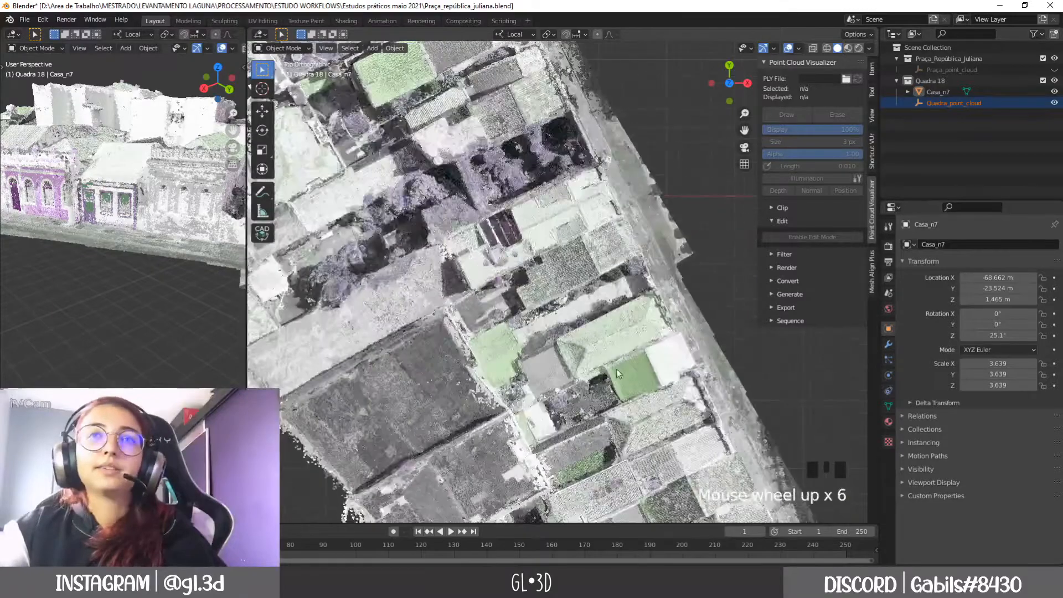
Step: Examine how the Casa_n7 house sits between its neighbours from elevated angles on the street side
{"action": "middle_click_drag", "start_coordinate": [613, 353], "coordinate": [464, 305]}
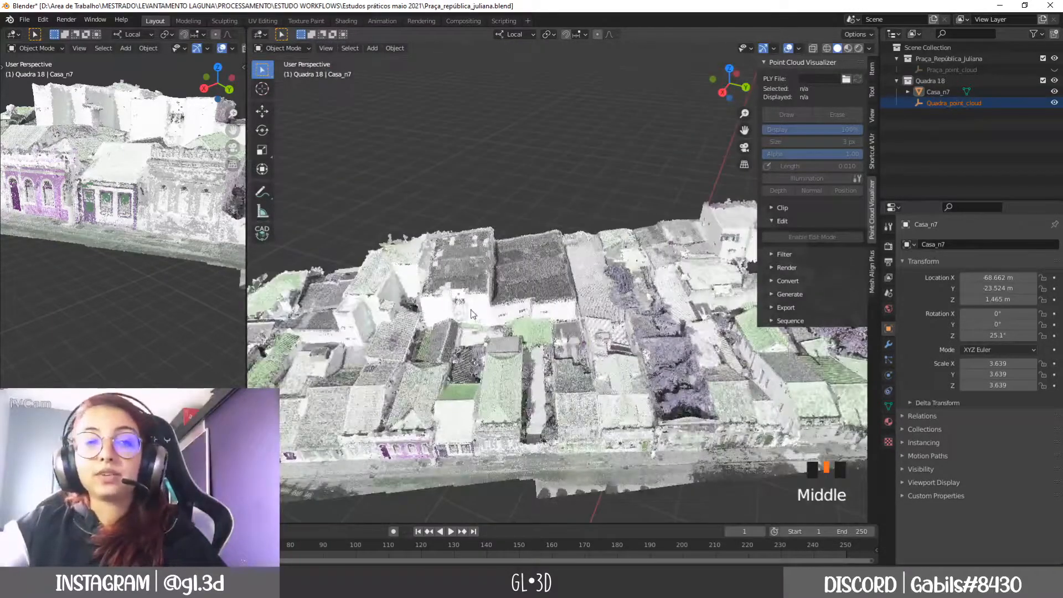
{"action": "middle_click_drag", "start_coordinate": [645, 387], "coordinate": [621, 320]}
{"action": "scroll", "coordinate": [535, 323], "scroll_direction": "up", "scroll_amount": 6}
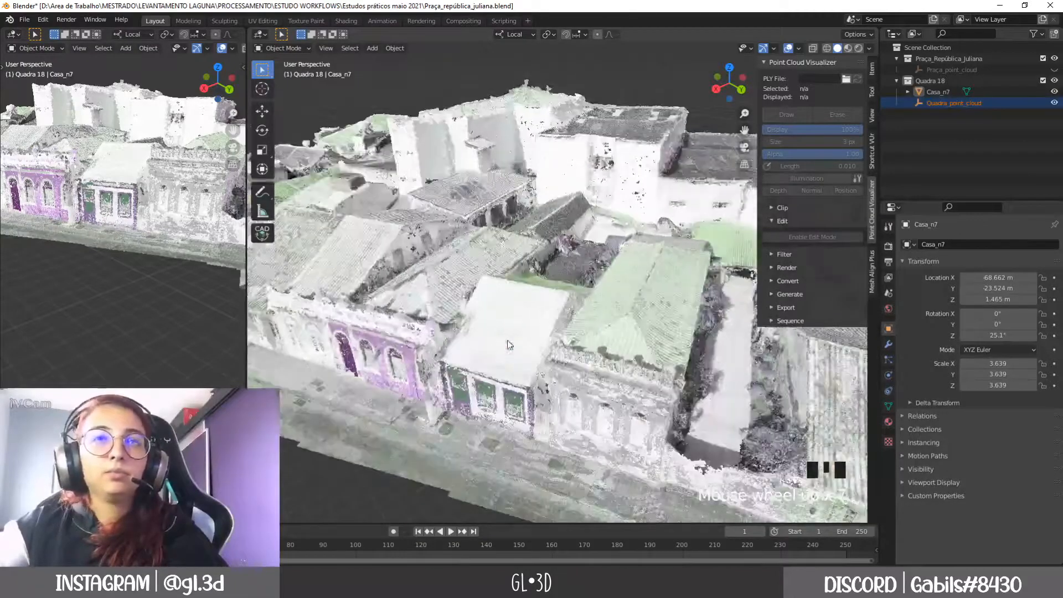
{"action": "middle_click_drag", "start_coordinate": [493, 367], "coordinate": [553, 331], "text": "shift"}
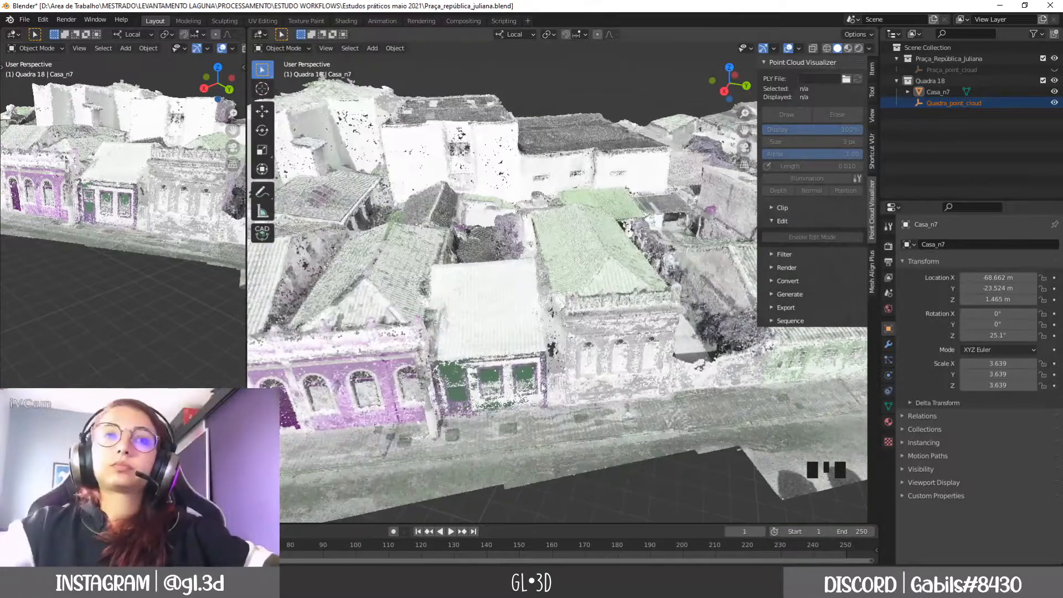
{"action": "middle_click_drag", "start_coordinate": [542, 386], "coordinate": [556, 391]}
{"action": "scroll", "coordinate": [510, 210], "scroll_direction": "down", "scroll_amount": 2}
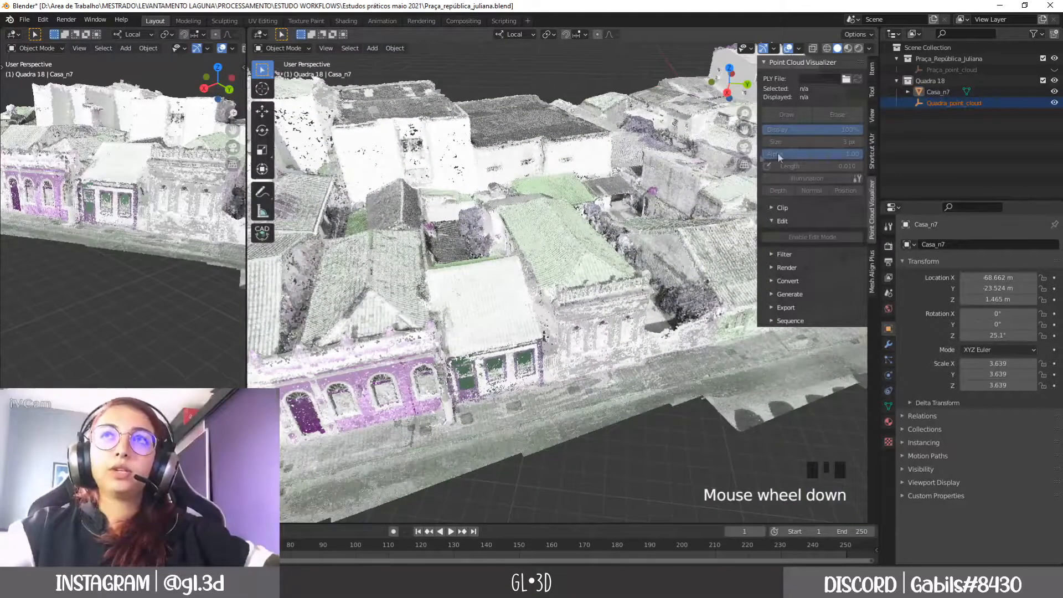
{"action": "middle_click_drag", "start_coordinate": [466, 280], "coordinate": [443, 258]}
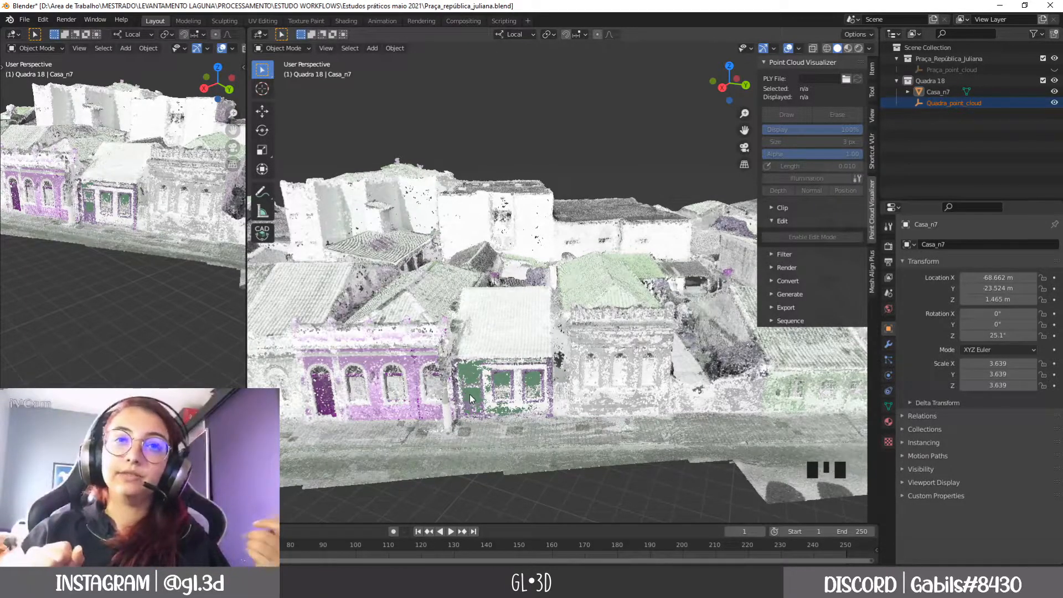
{"action": "middle_click_drag", "start_coordinate": [465, 350], "coordinate": [485, 364]}
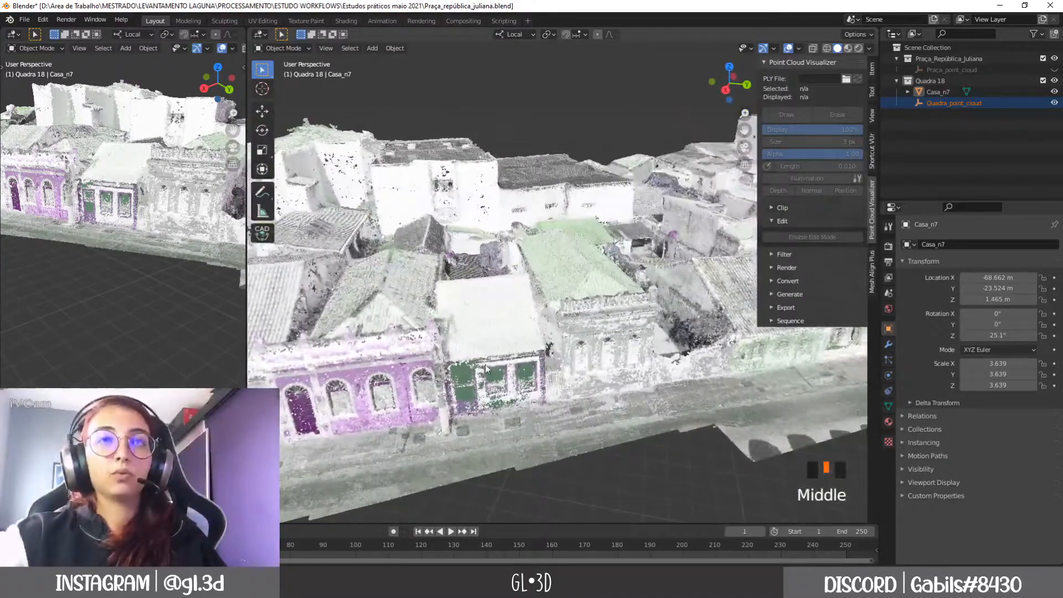
{"action": "scroll", "coordinate": [471, 405], "scroll_direction": "down", "scroll_amount": 2}
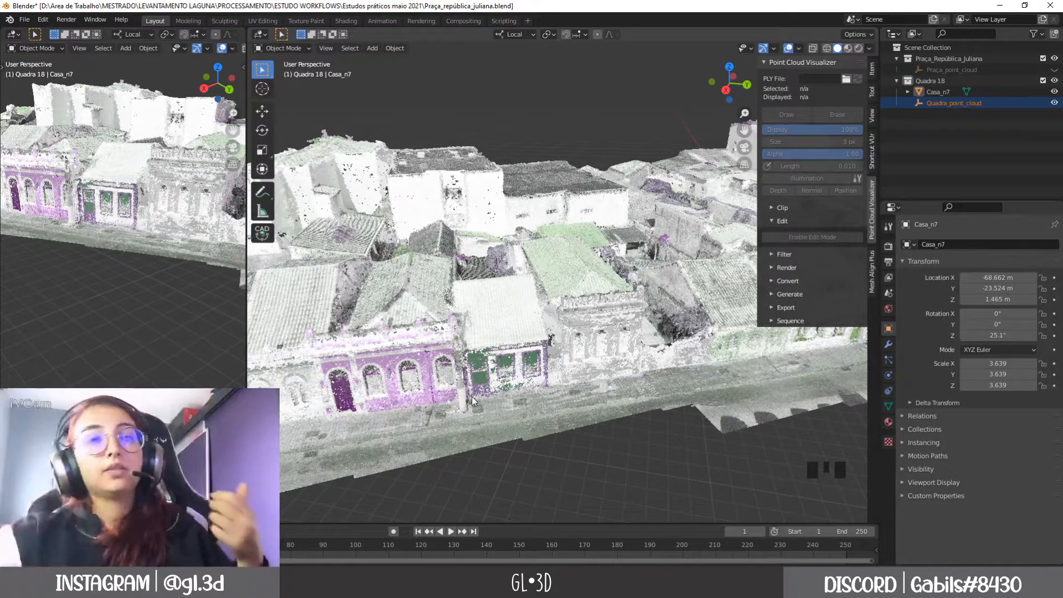
Step: Select the Casa_n7 volume and check its roof footprint against the adjoining houses in the top view
{"action": "scroll", "coordinate": [437, 397], "scroll_direction": "up", "scroll_amount": 3}
{"action": "left_click", "coordinate": [478, 408]}
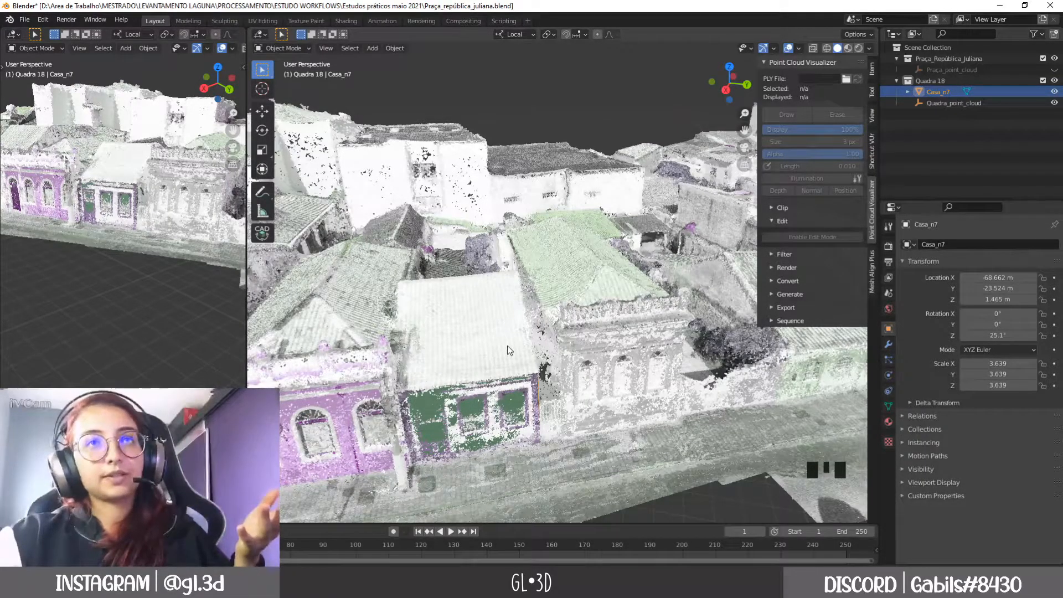
{"action": "left_click", "coordinate": [729, 67]}
{"action": "scroll", "coordinate": [444, 277], "scroll_direction": "down", "scroll_amount": 2}
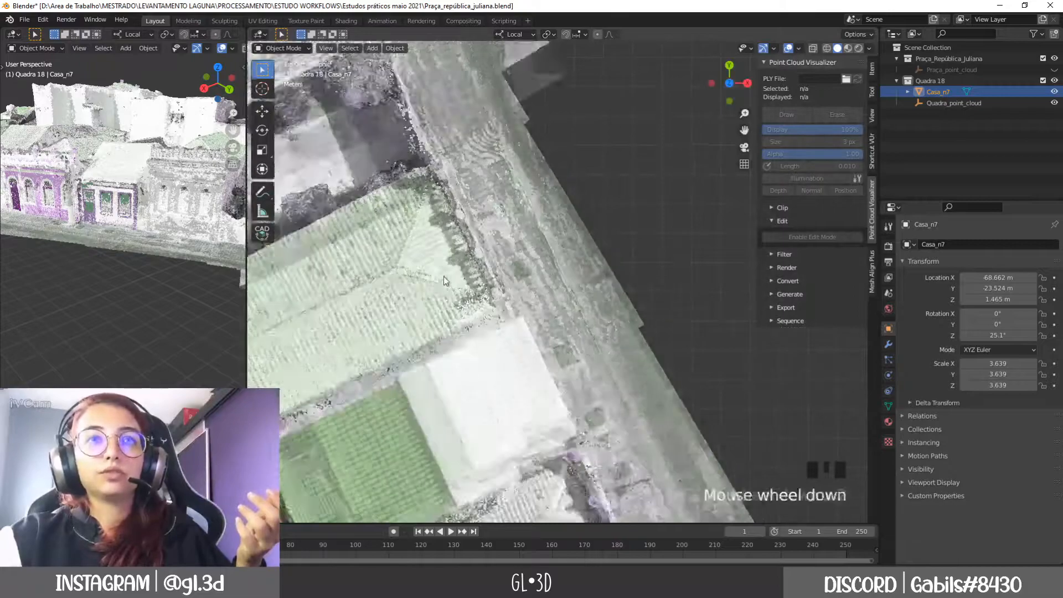
{"action": "middle_click_drag", "start_coordinate": [450, 396], "coordinate": [452, 310], "text": "shift"}
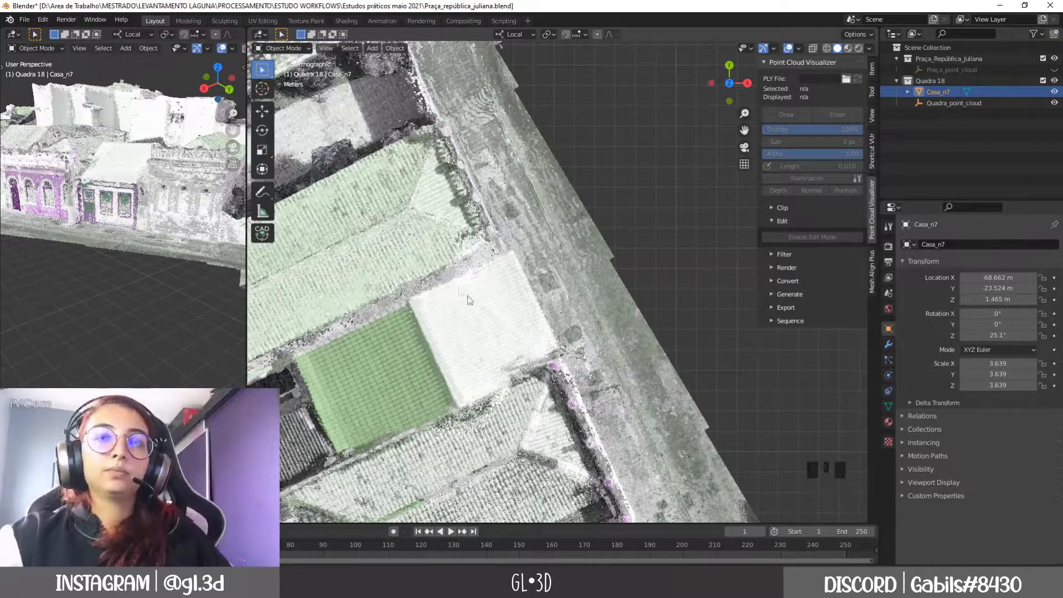
{"action": "middle_click_drag", "start_coordinate": [500, 409], "coordinate": [515, 365]}
{"action": "scroll", "coordinate": [512, 364], "scroll_direction": "up", "scroll_amount": 1}
Step: Duplicate Casa_n7 in place and rename the copy Corte n7
{"action": "left_click", "coordinate": [497, 377]}
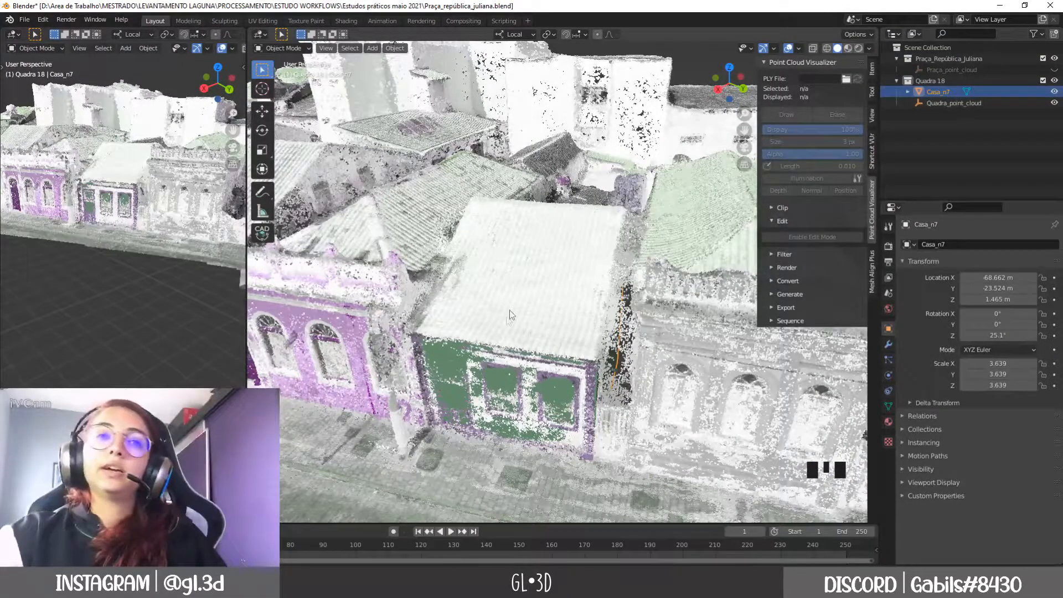
{"action": "key", "text": "shift+d"}
{"action": "right_click", "coordinate": [494, 380]}
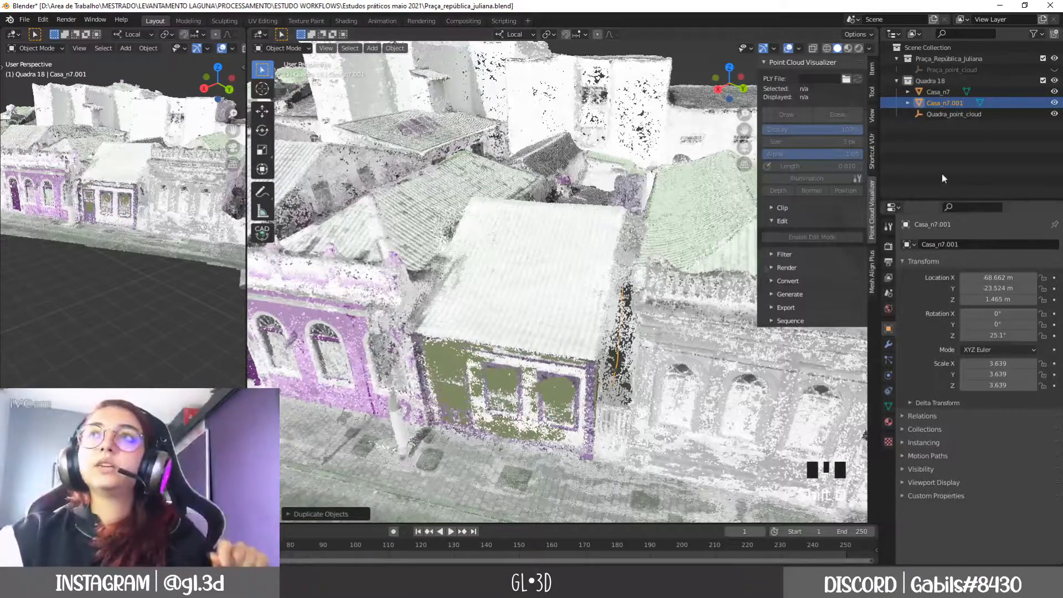
{"action": "double_click", "coordinate": [949, 104]}
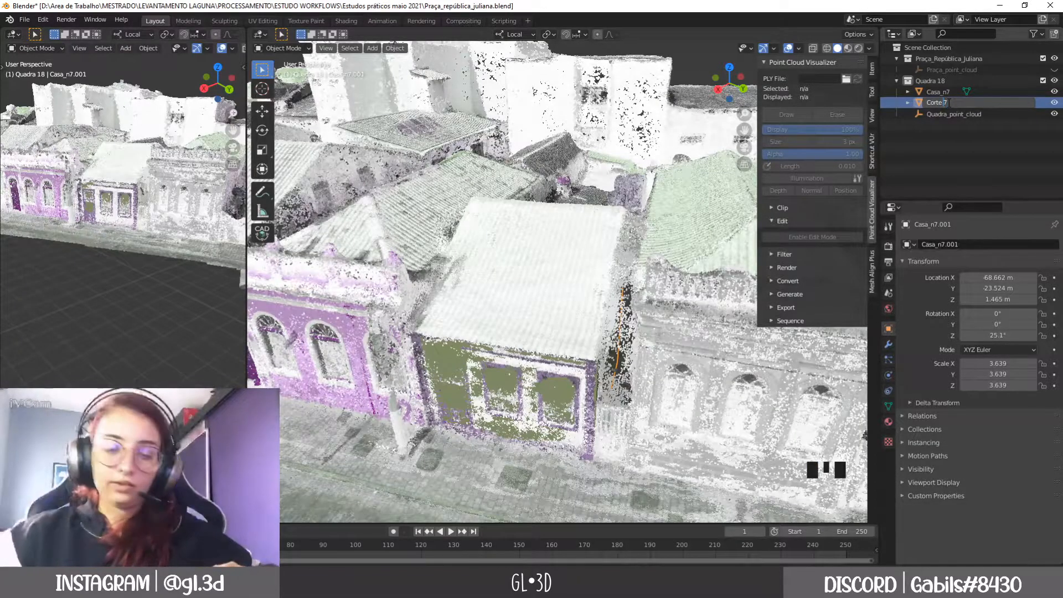
{"action": "key", "text": "Return"}
Step: Scale the Corte n7 box up uniformly by a factor of about 1.3
{"action": "middle_click_drag", "start_coordinate": [471, 355], "coordinate": [488, 363]}
{"action": "scroll", "coordinate": [489, 362], "scroll_direction": "down", "scroll_amount": 4}
{"action": "key", "text": "s"}
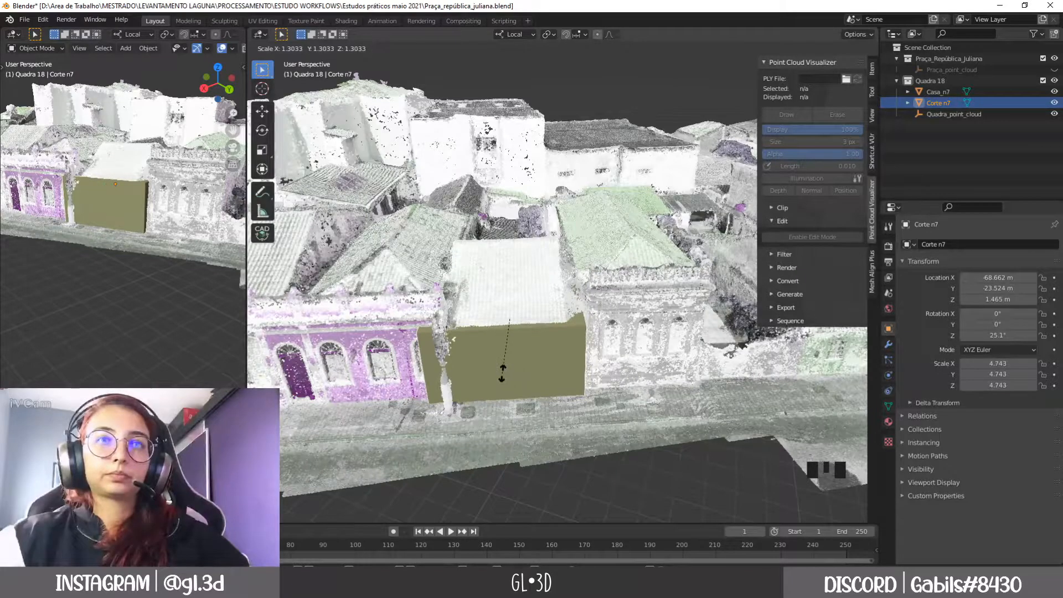
{"action": "left_click", "coordinate": [503, 366]}
Step: Raise the top face of the Corte n7 box along its local Z axis above the house's roof
{"action": "middle_click_drag", "start_coordinate": [504, 368], "coordinate": [505, 362]}
{"action": "key", "text": "Tab"}
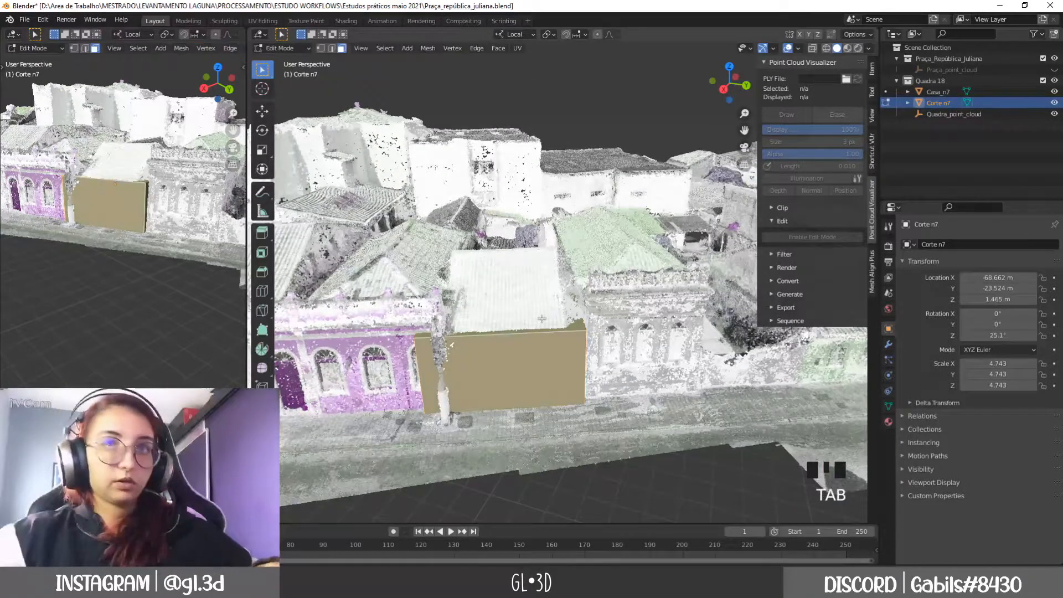
{"action": "left_click", "coordinate": [580, 327]}
{"action": "key", "text": "g"}
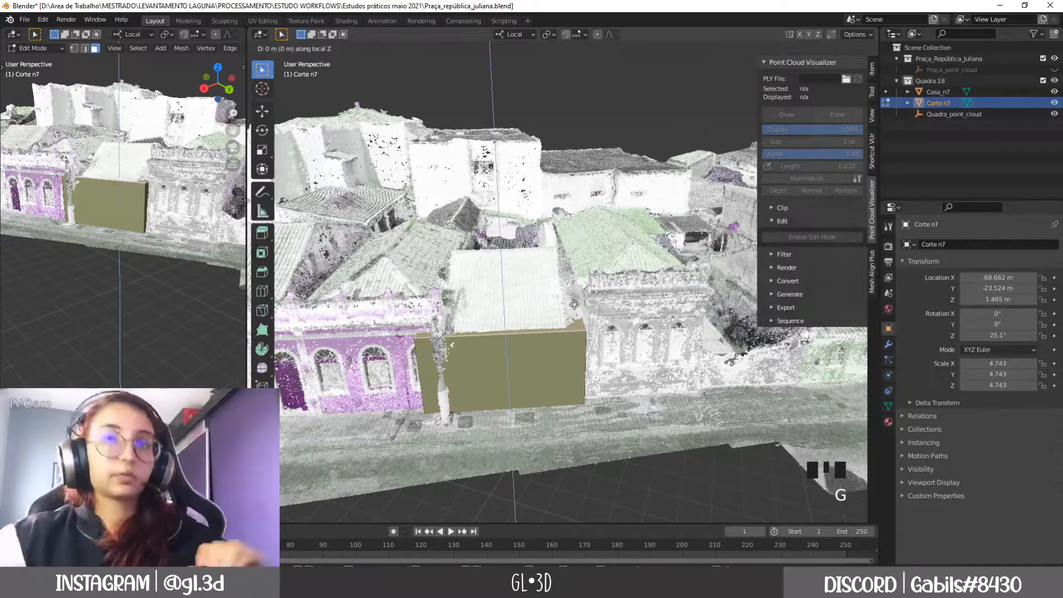
{"action": "left_click", "coordinate": [570, 272]}
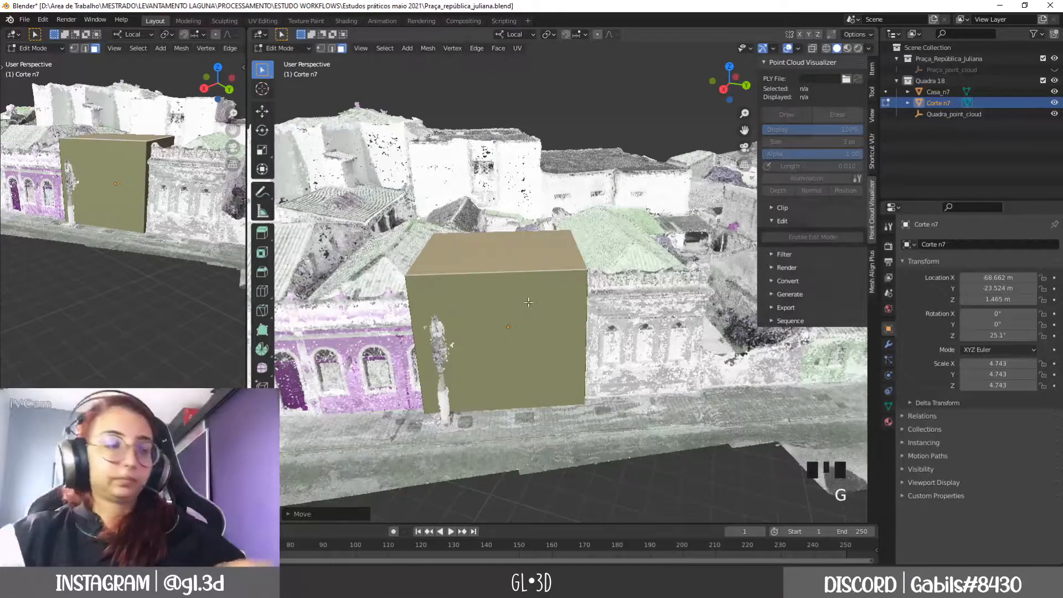
{"action": "key", "text": "Tab"}
Step: Inspect how the Corte n7 box encloses the scanned house from several street-side angles
{"action": "mouse_move", "coordinate": [485, 341]}
{"action": "middle_mouse_down"}
{"action": "mouse_move", "coordinate": [553, 314]}
{"action": "mouse_move", "coordinate": [484, 307]}
{"action": "mouse_move", "coordinate": [474, 317]}
{"action": "mouse_move", "coordinate": [506, 313]}
{"action": "mouse_move", "coordinate": [460, 334]}
{"action": "mouse_move", "coordinate": [526, 337]}
{"action": "mouse_move", "coordinate": [487, 318]}
{"action": "mouse_move", "coordinate": [478, 331]}
{"action": "middle_mouse_up"}
{"action": "scroll", "coordinate": [449, 327], "scroll_direction": "down", "scroll_amount": 2}
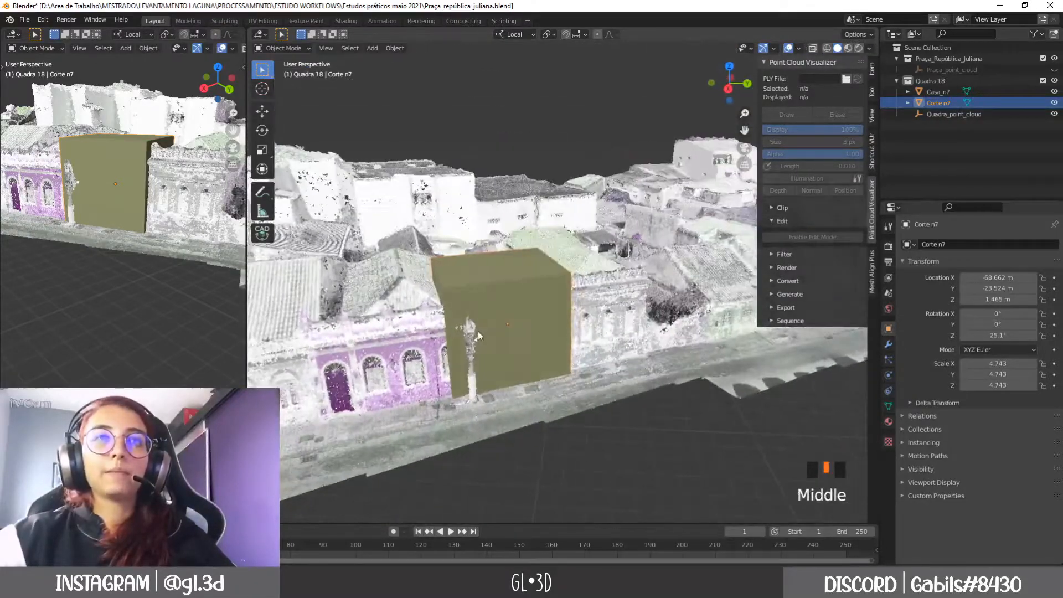
{"action": "middle_click_drag", "start_coordinate": [526, 304], "coordinate": [540, 307]}
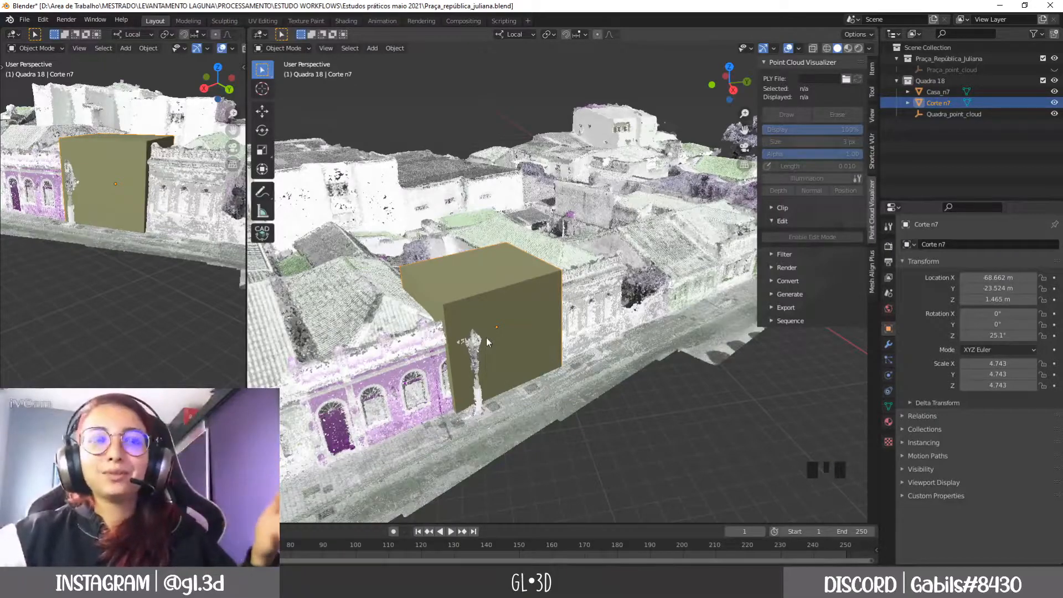
{"action": "middle_click_drag", "start_coordinate": [487, 337], "coordinate": [513, 298]}
{"action": "left_click", "coordinate": [513, 298]}
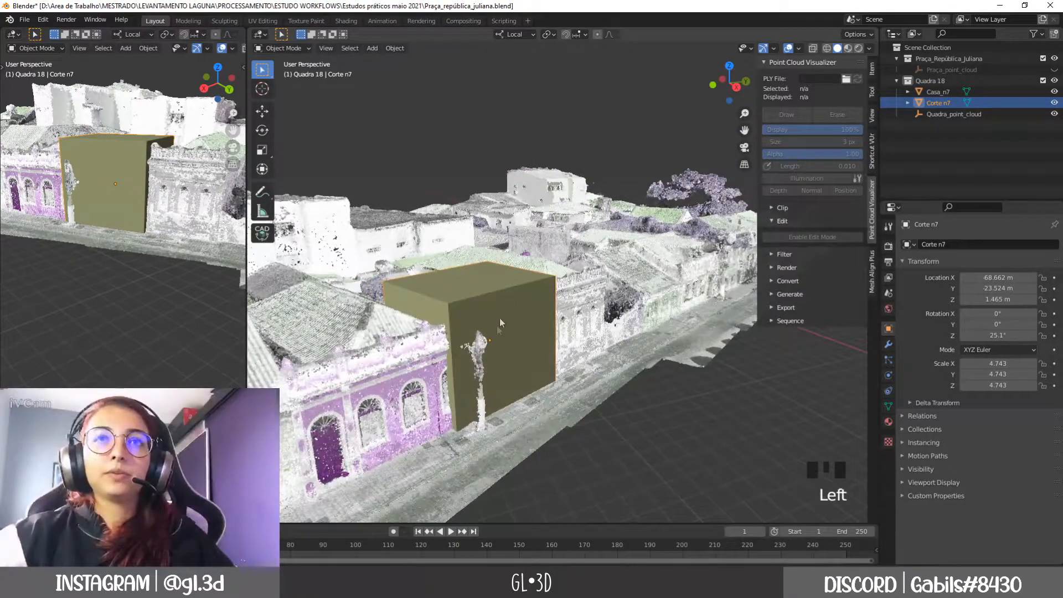
{"action": "middle_click_drag", "start_coordinate": [521, 360], "coordinate": [527, 278]}
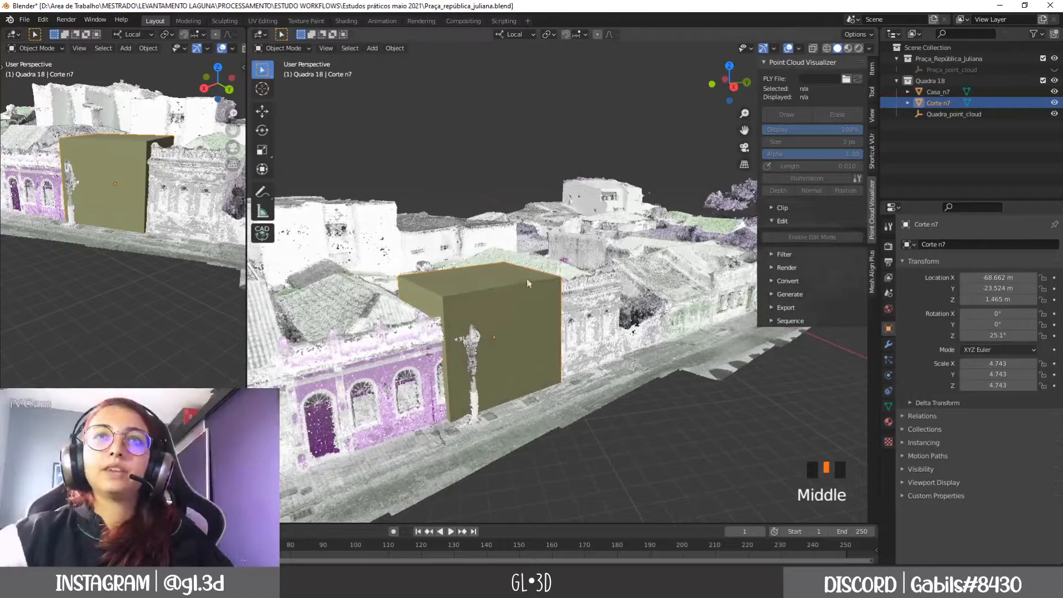
Step: Set the viewport display of the Casa_n7 volume to Solid after trying Wire
{"action": "left_click", "coordinate": [489, 308]}
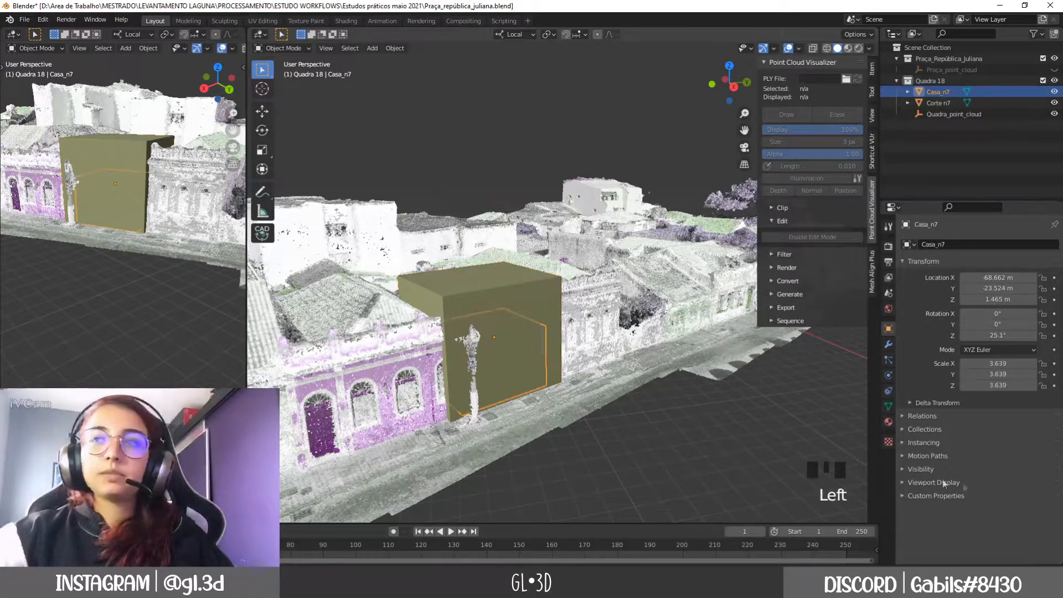
{"action": "left_click", "coordinate": [904, 483]}
{"action": "scroll", "coordinate": [932, 487], "scroll_direction": "down", "scroll_amount": 4}
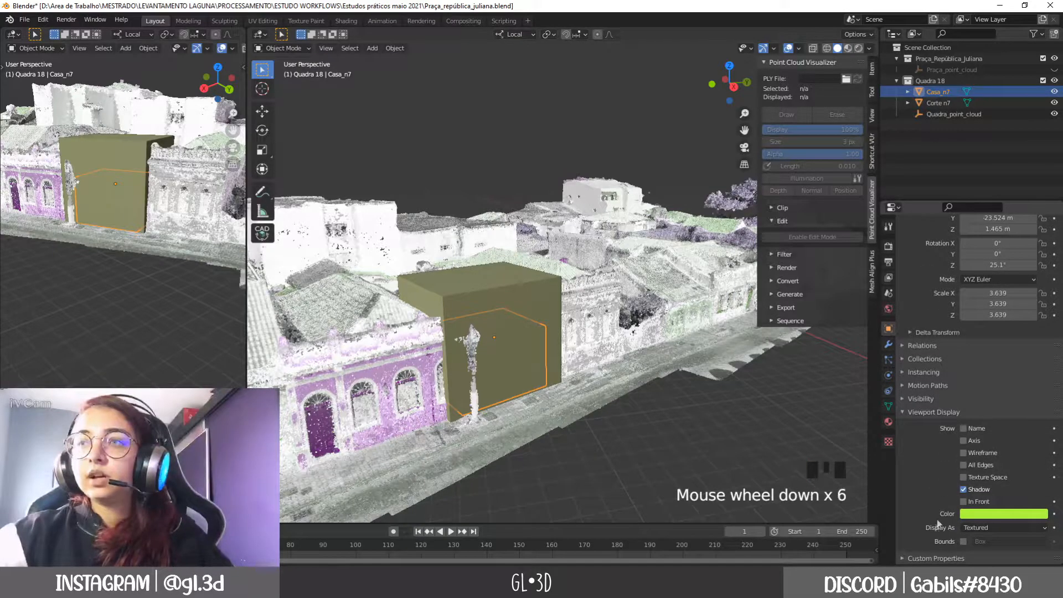
{"action": "left_click", "coordinate": [992, 528]}
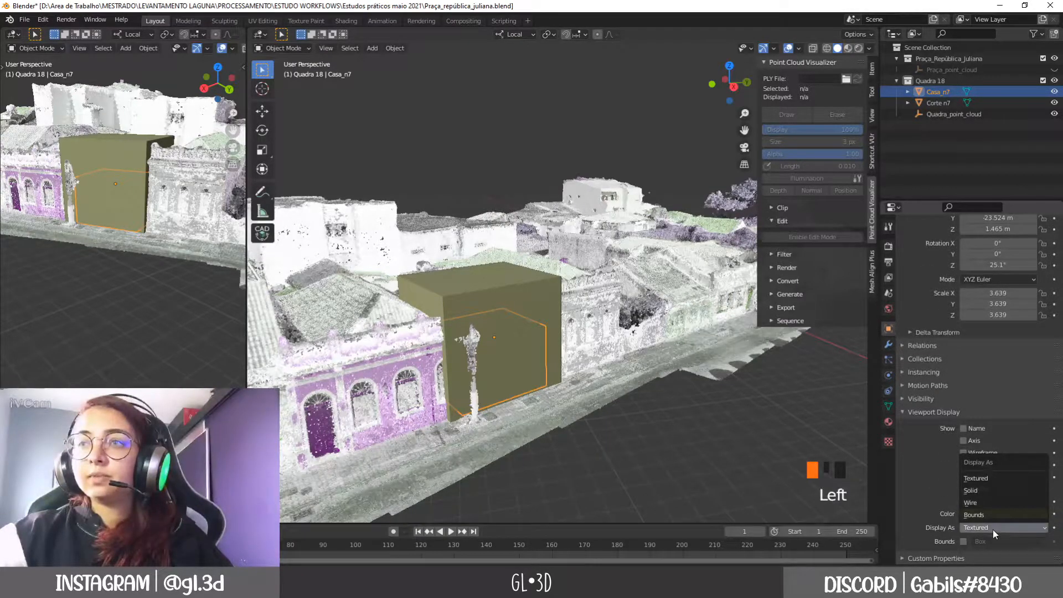
{"action": "left_click", "coordinate": [986, 502]}
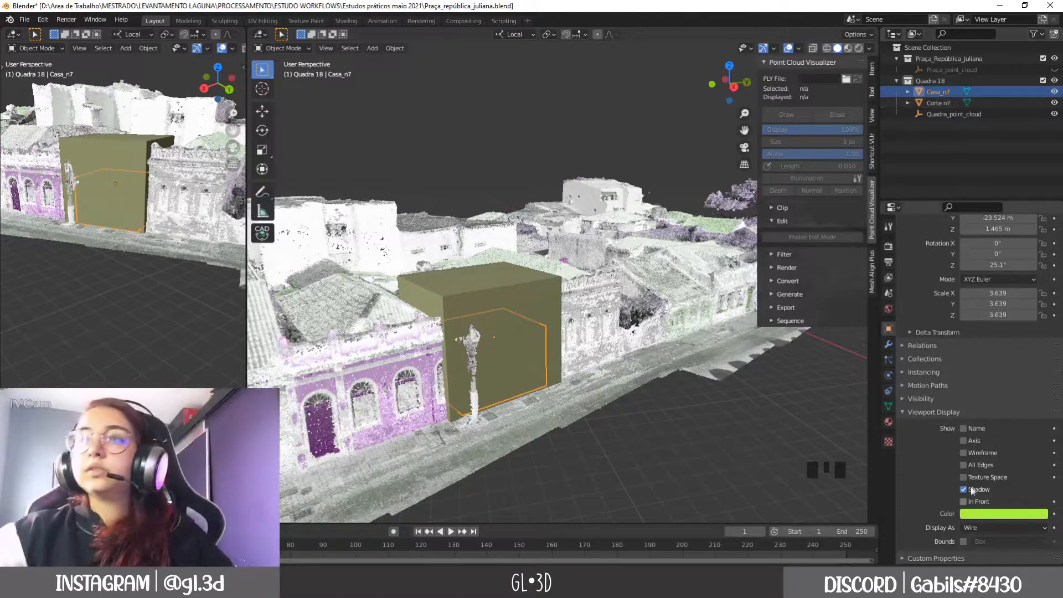
{"action": "left_click", "coordinate": [979, 526]}
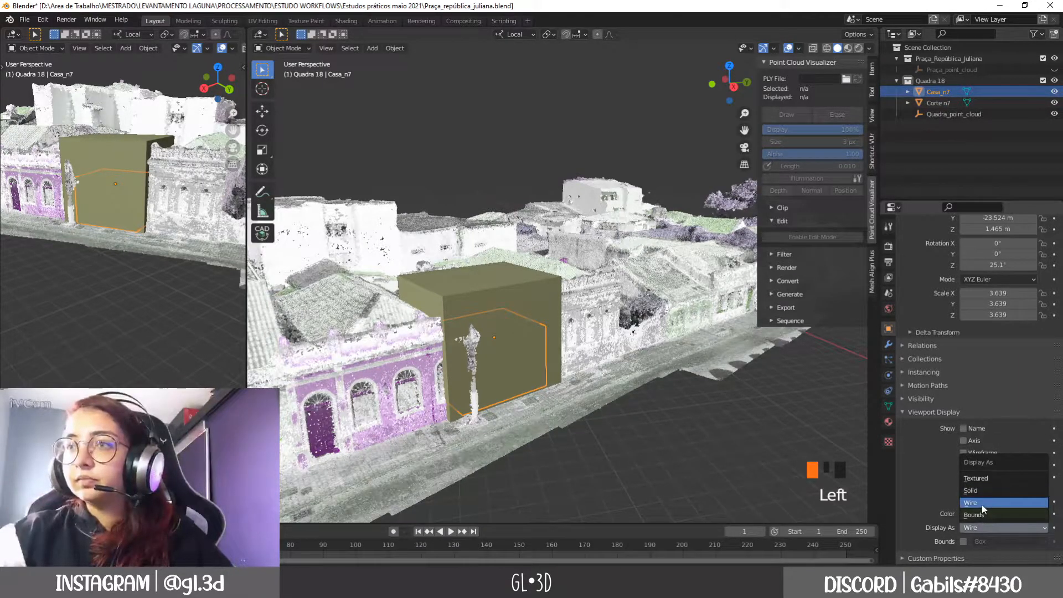
{"action": "left_click", "coordinate": [981, 492]}
Step: Display the Corte n7 box as Wire so the scanned house shows through it
{"action": "left_click", "coordinate": [558, 294]}
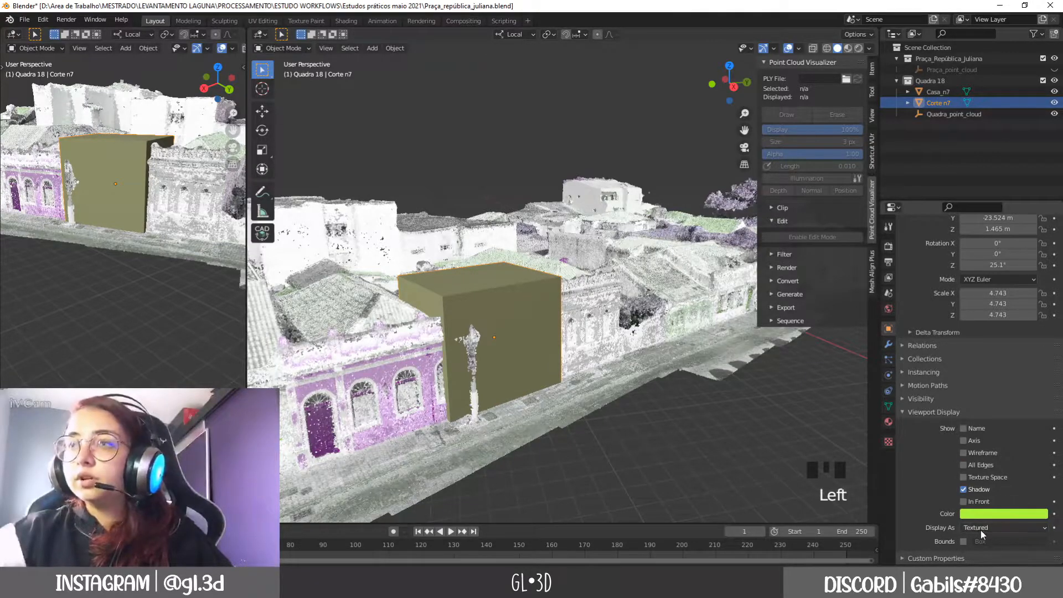
{"action": "left_click_drag", "start_coordinate": [981, 530], "coordinate": [977, 503]}
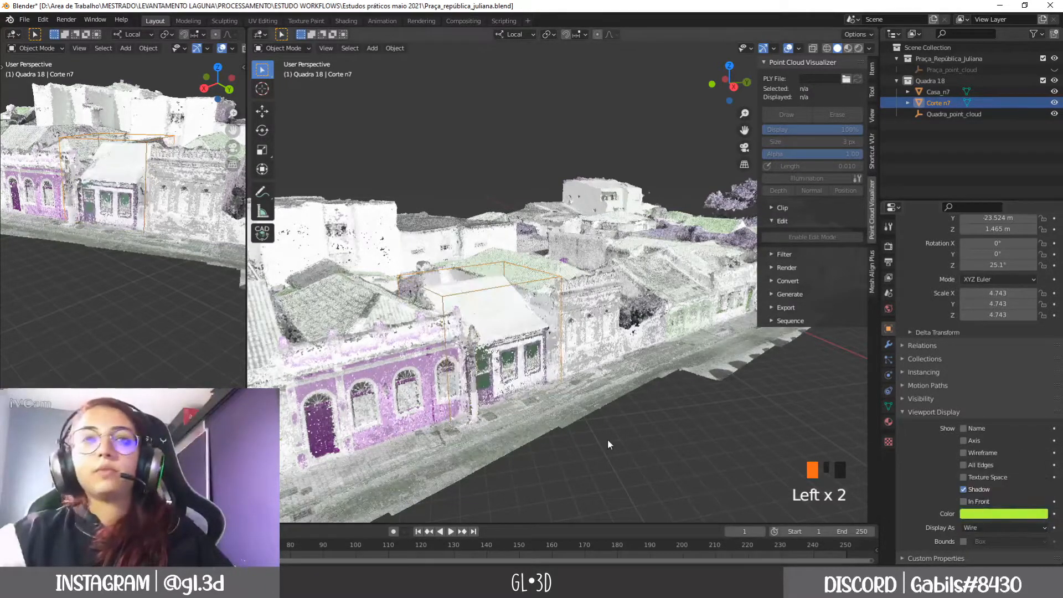
{"action": "middle_click_drag", "start_coordinate": [560, 396], "coordinate": [474, 340]}
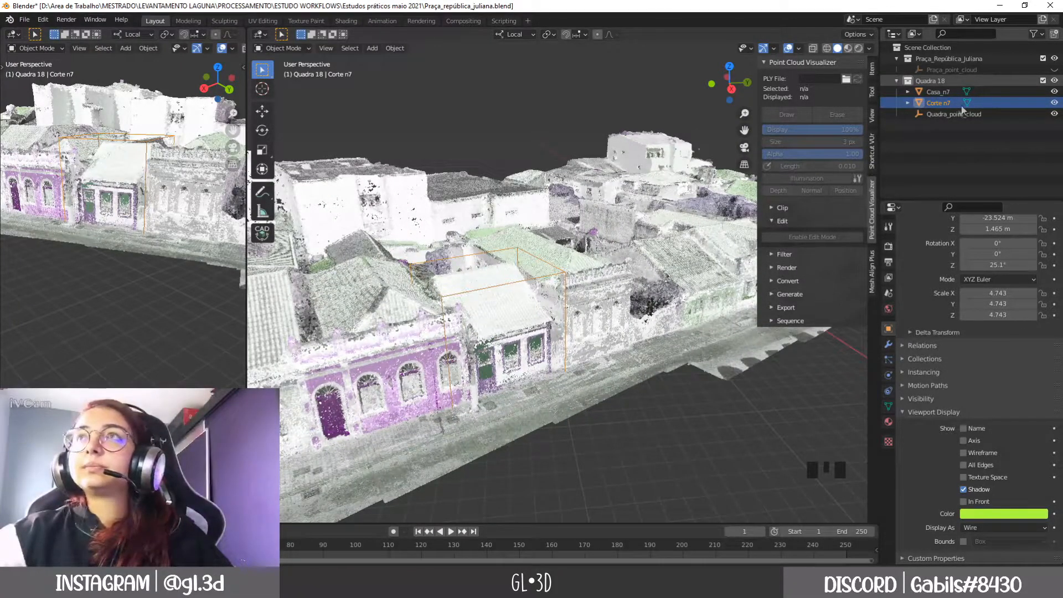
Step: Enable the clipping planes shader on Quadra_point_cloud and set its clip planes from the bounding box of Corte n7
{"action": "left_click", "coordinate": [942, 115]}
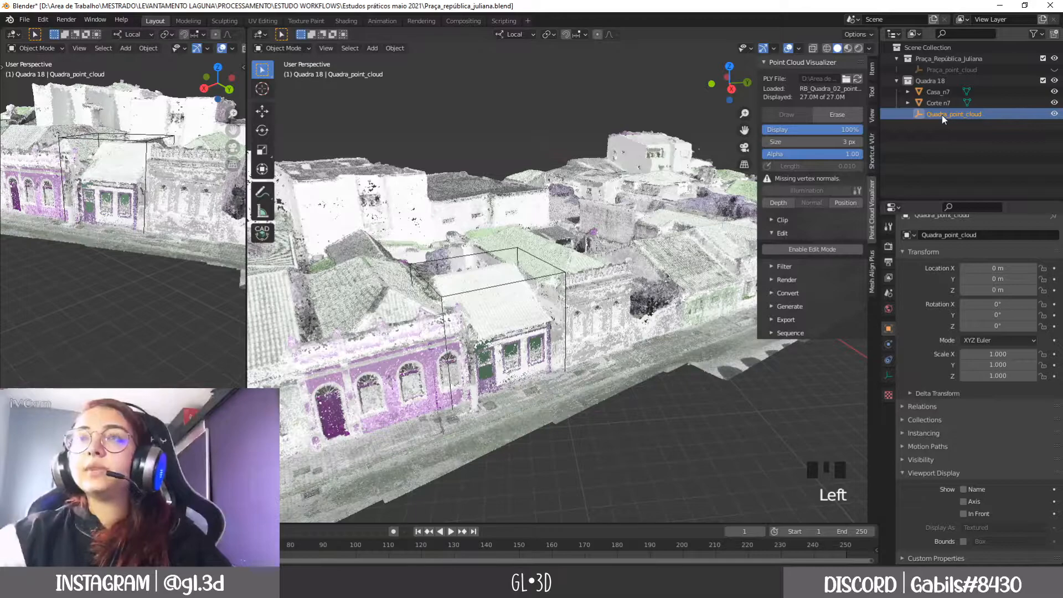
{"action": "left_click", "coordinate": [775, 232]}
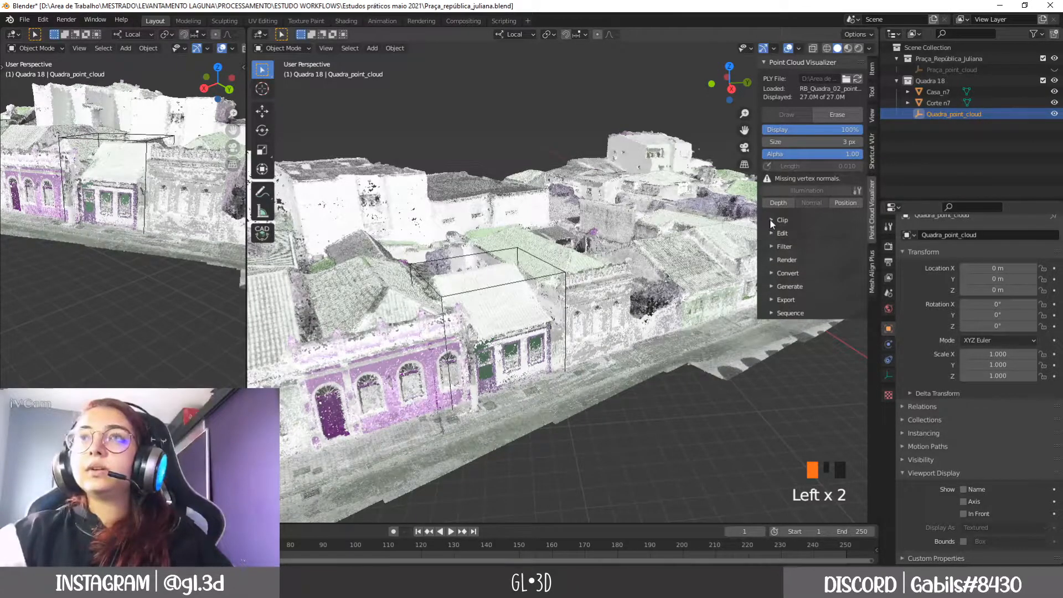
{"action": "left_click", "coordinate": [770, 219]}
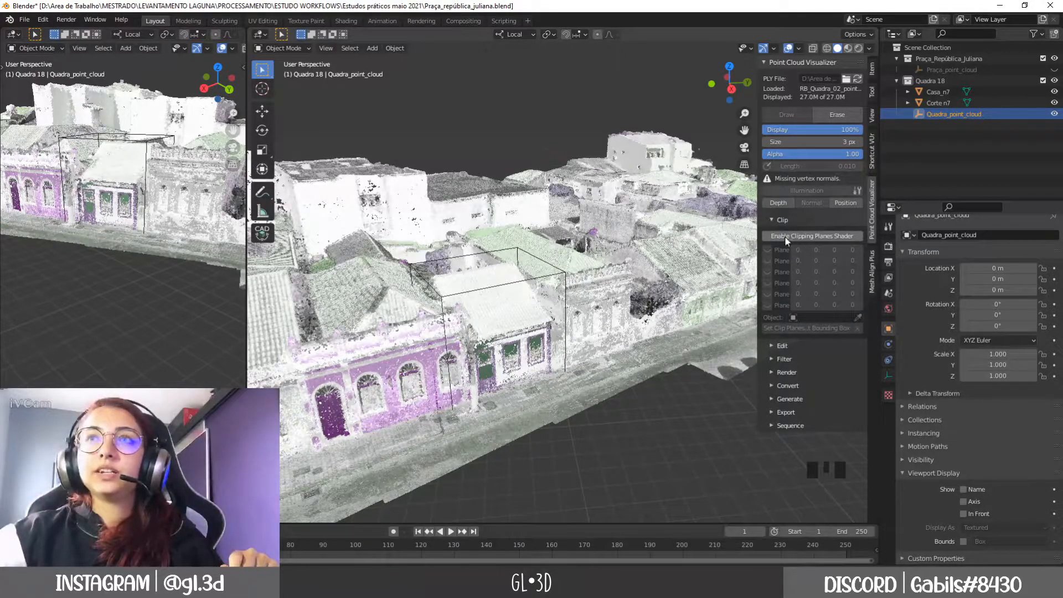
{"action": "left_click", "coordinate": [815, 235]}
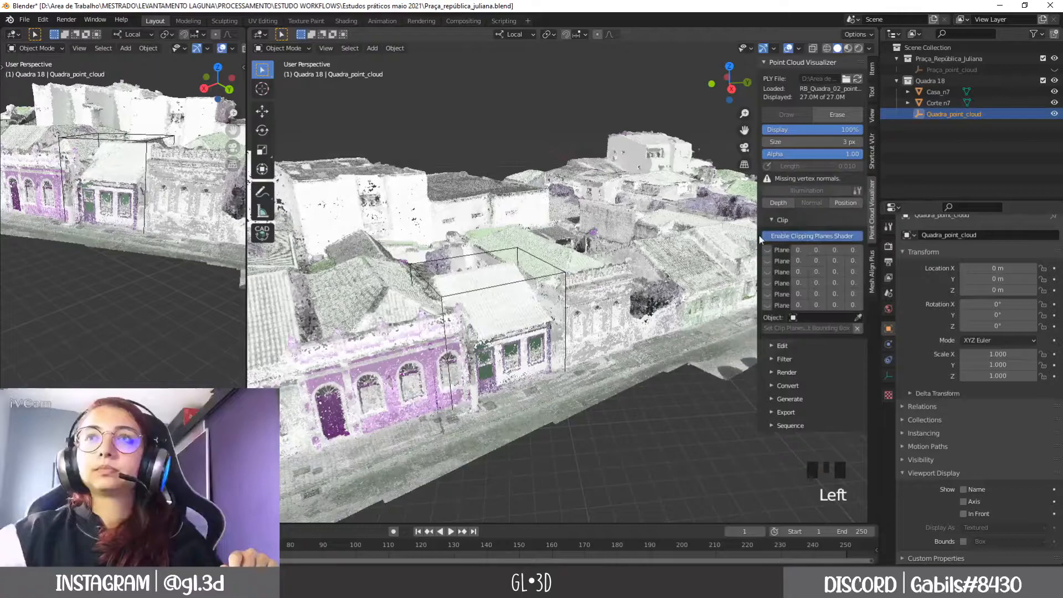
{"action": "left_click", "coordinate": [858, 318]}
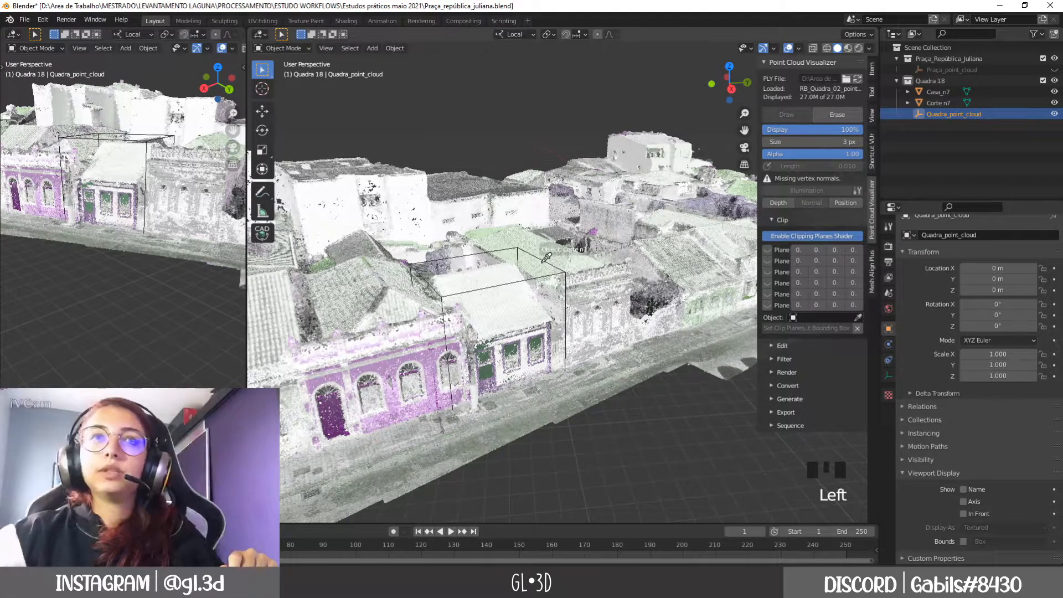
{"action": "left_click", "coordinate": [938, 104]}
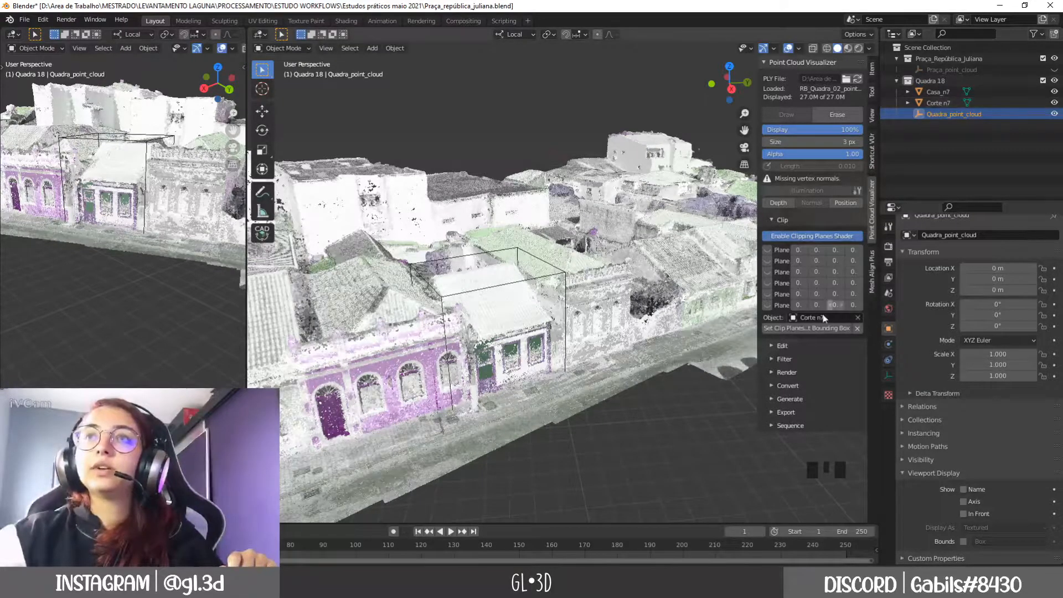
{"action": "left_click", "coordinate": [790, 329]}
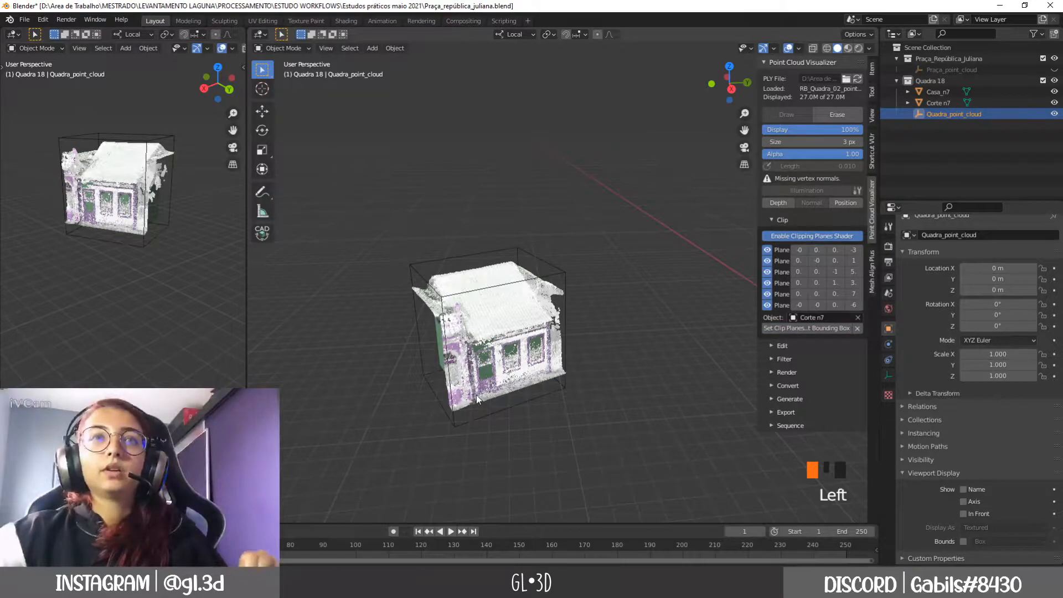
Step: Inspect the clipped house scan from several angles and turn off the clipping planes shader
{"action": "middle_click_drag", "start_coordinate": [488, 354], "coordinate": [581, 394]}
{"action": "scroll", "coordinate": [524, 363], "scroll_direction": "down", "scroll_amount": 3}
{"action": "middle_click_drag", "start_coordinate": [523, 363], "coordinate": [463, 374]}
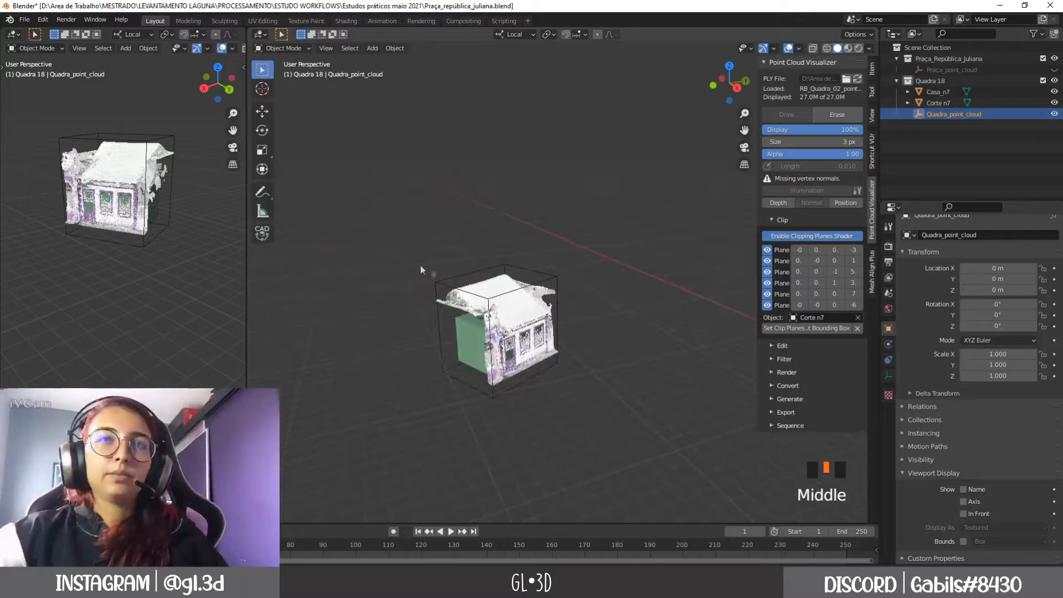
{"action": "middle_click_drag", "start_coordinate": [421, 265], "coordinate": [464, 304]}
{"action": "left_click", "coordinate": [797, 237]}
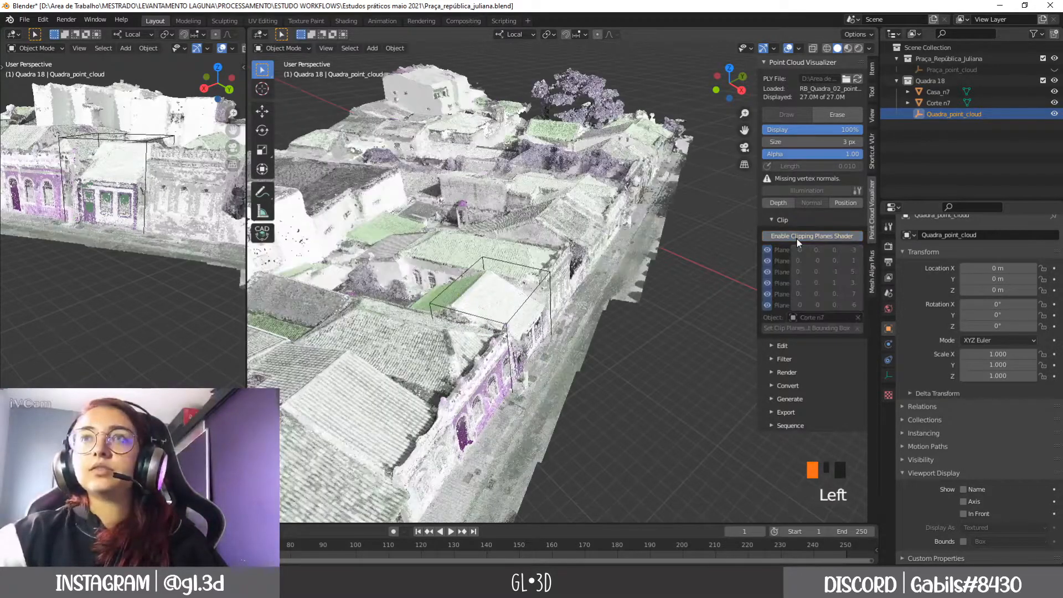
Step: Extend the Corte n7 box towards the back of the house by moving its rear face about 6 m along local X
{"action": "left_click", "coordinate": [457, 311]}
{"action": "middle_click_drag", "start_coordinate": [457, 312], "coordinate": [550, 335]}
{"action": "key", "text": "Tab"}
{"action": "middle_click_drag", "start_coordinate": [486, 358], "coordinate": [515, 355]}
{"action": "left_click", "coordinate": [487, 333]}
{"action": "key", "text": "g"}
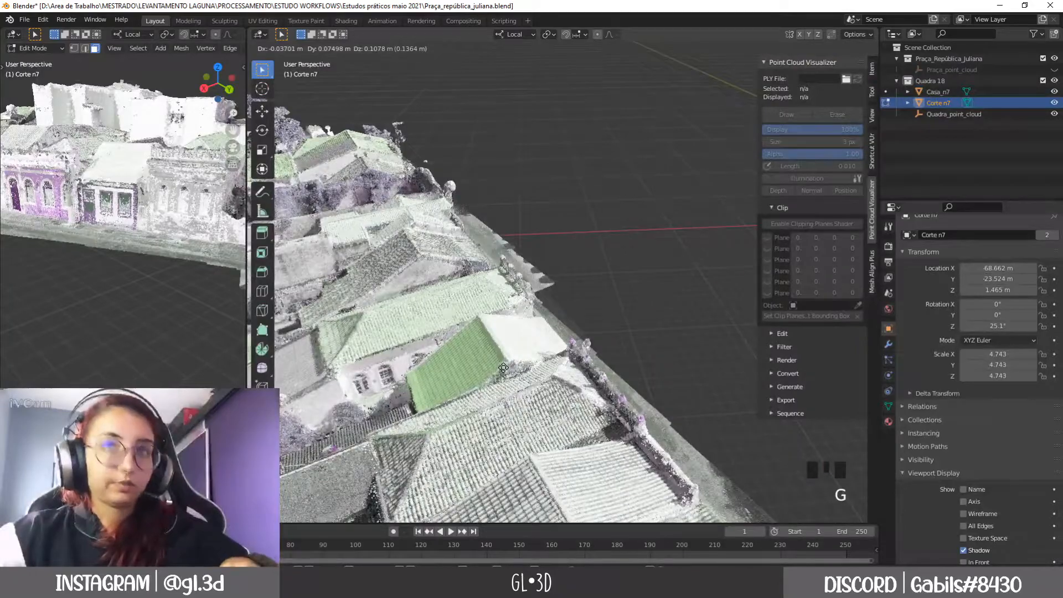
{"action": "key", "text": "x"}
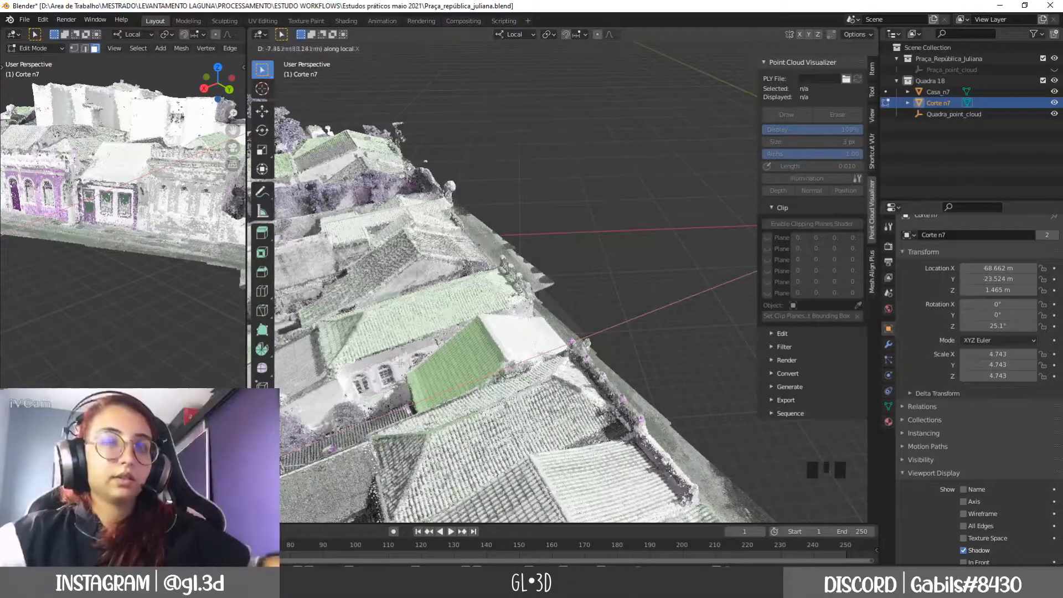
{"action": "left_click", "coordinate": [379, 363]}
{"action": "middle_click_drag", "start_coordinate": [379, 363], "coordinate": [547, 323]}
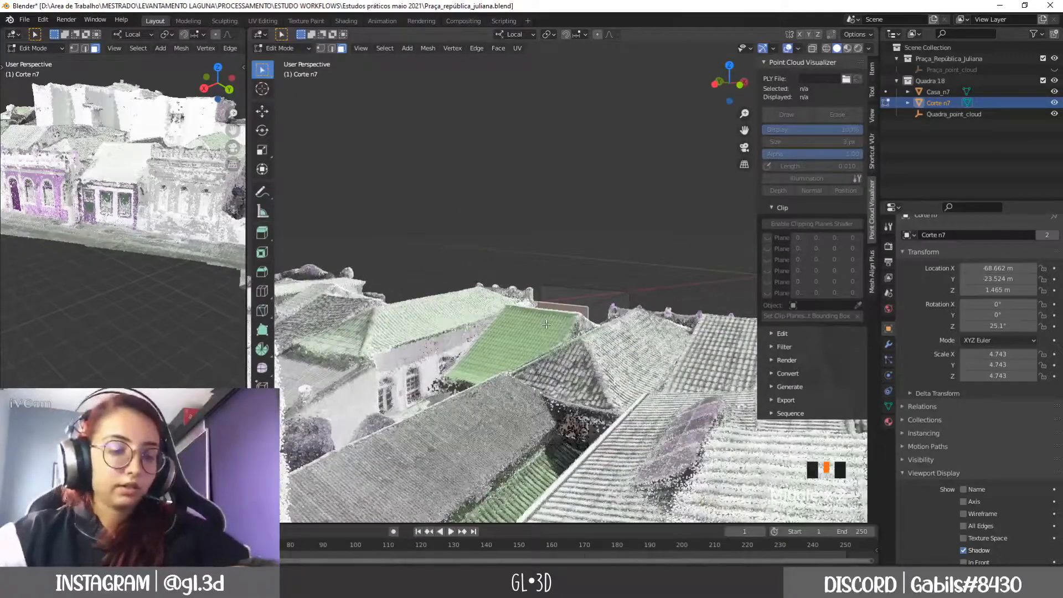
{"action": "key", "text": "g"}
{"action": "key", "text": "x"}
{"action": "key", "text": "x"}
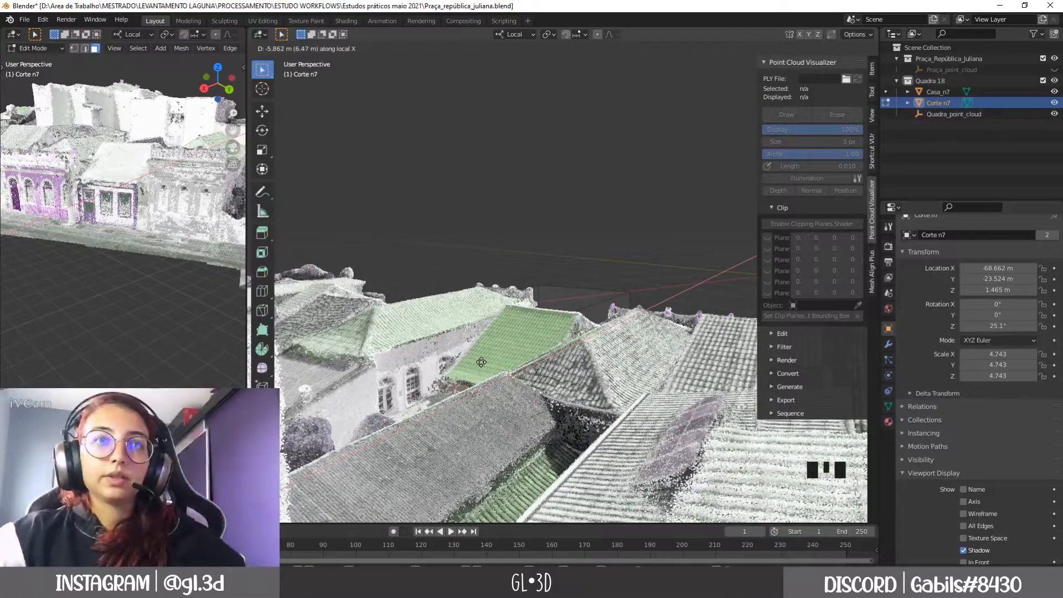
{"action": "left_click", "coordinate": [482, 362]}
{"action": "middle_click_drag", "start_coordinate": [481, 362], "coordinate": [470, 325]}
{"action": "key", "text": "Tab"}
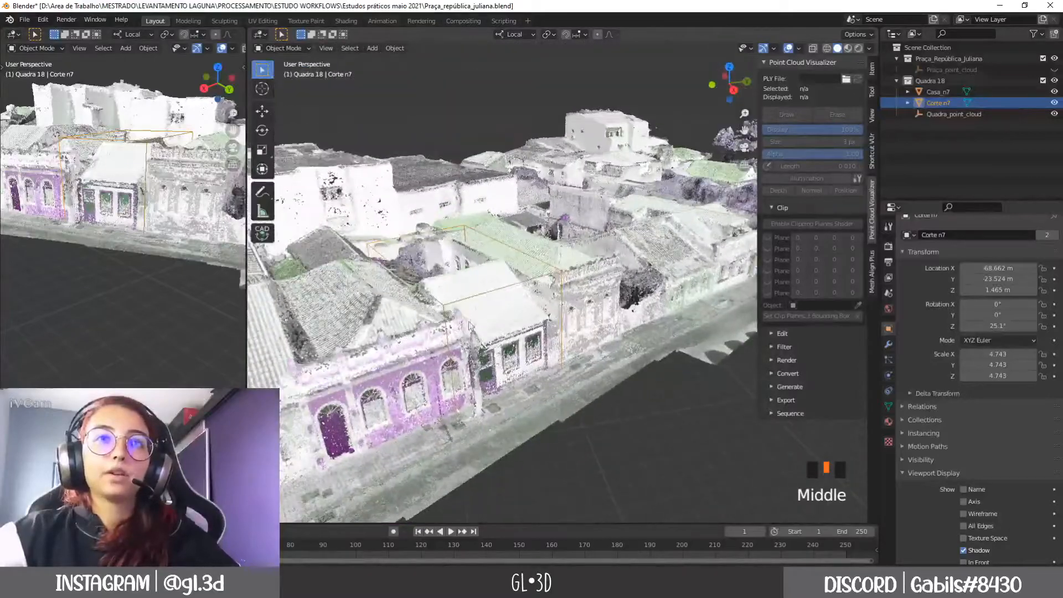
Step: Move the Corte n7 side face beside the purple house inward along its local Y axis to narrow the box
{"action": "left_click", "coordinate": [456, 313]}
{"action": "key", "text": "Tab"}
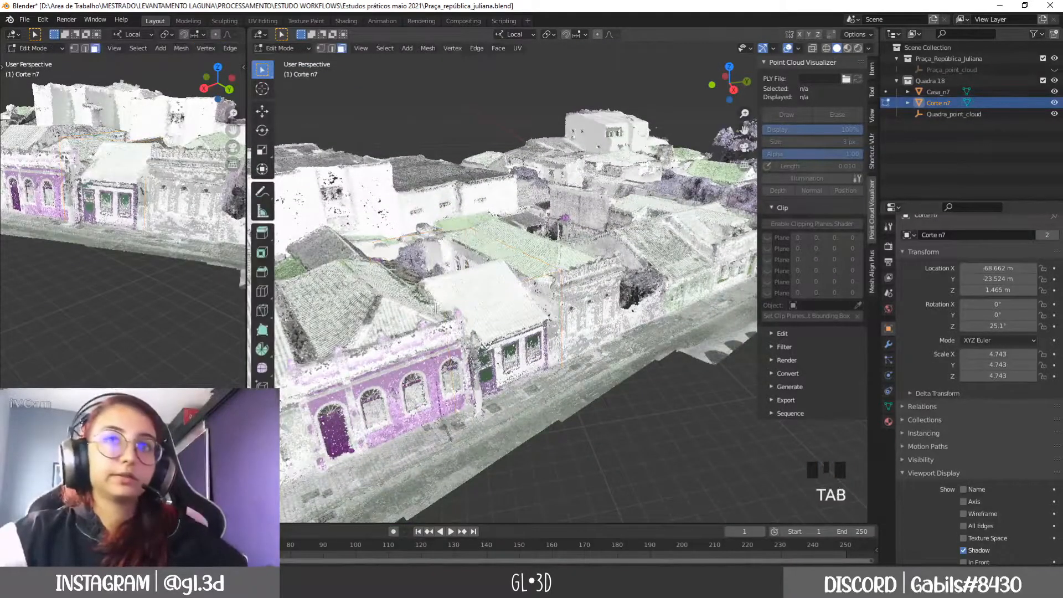
{"action": "mouse_move", "coordinate": [438, 308]}
{"action": "middle_mouse_down"}
{"action": "mouse_move", "coordinate": [487, 318]}
{"action": "mouse_move", "coordinate": [426, 324]}
{"action": "middle_mouse_up"}
{"action": "key", "text": "g"}
{"action": "key", "text": "y"}
{"action": "key", "text": "y"}
{"action": "left_click", "coordinate": [492, 319]}
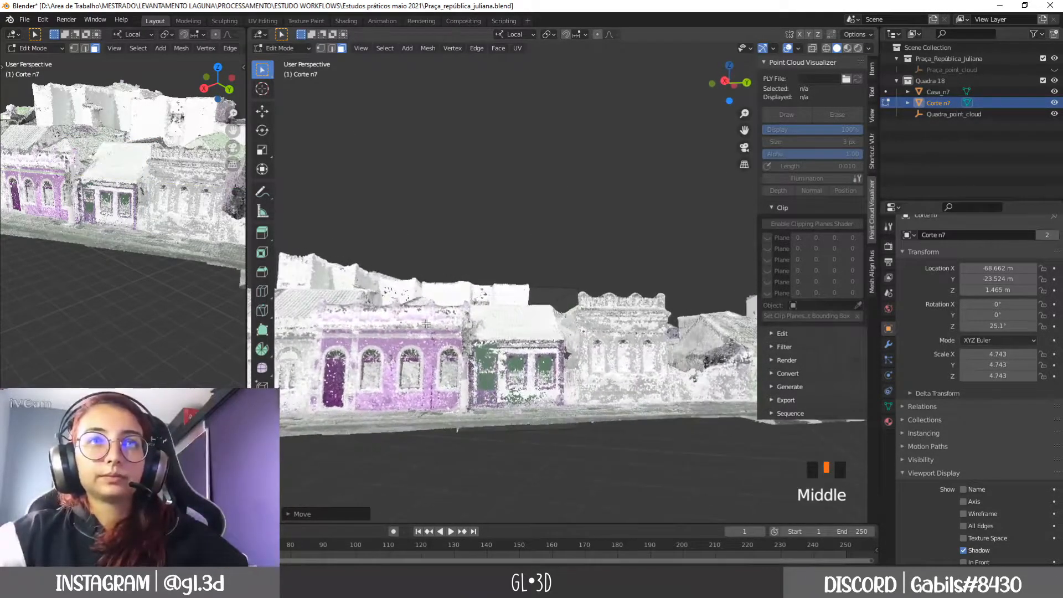
Step: Leave mesh editing of the Corte n7 box and set its viewport display to Solid
{"action": "left_click", "coordinate": [554, 320]}
{"action": "middle_click_drag", "start_coordinate": [592, 300], "coordinate": [661, 336]}
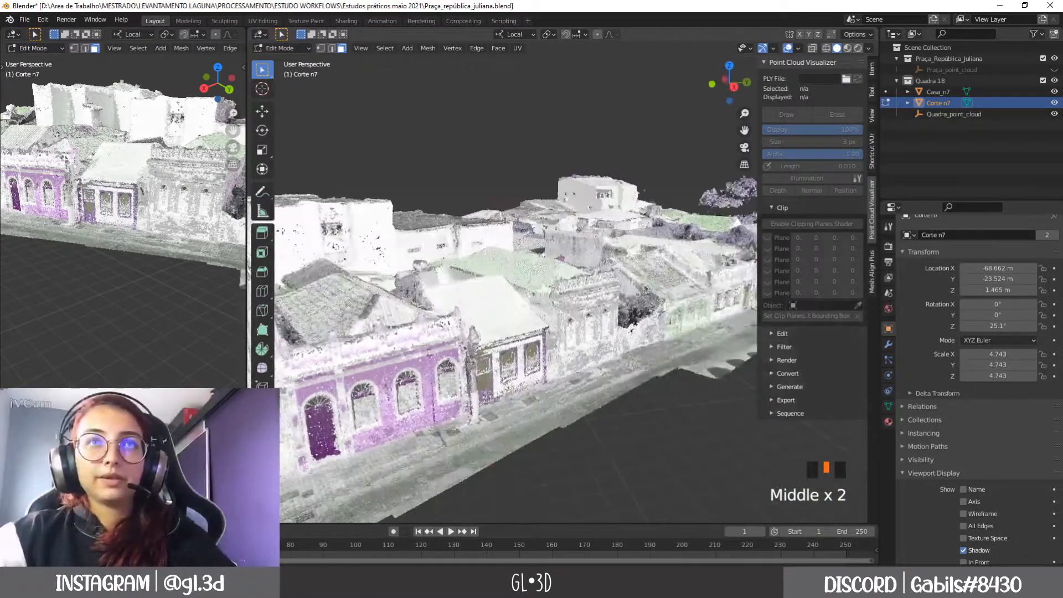
{"action": "scroll", "coordinate": [515, 378], "scroll_direction": "up", "scroll_amount": 1}
{"action": "middle_click_drag", "start_coordinate": [515, 377], "coordinate": [535, 338]}
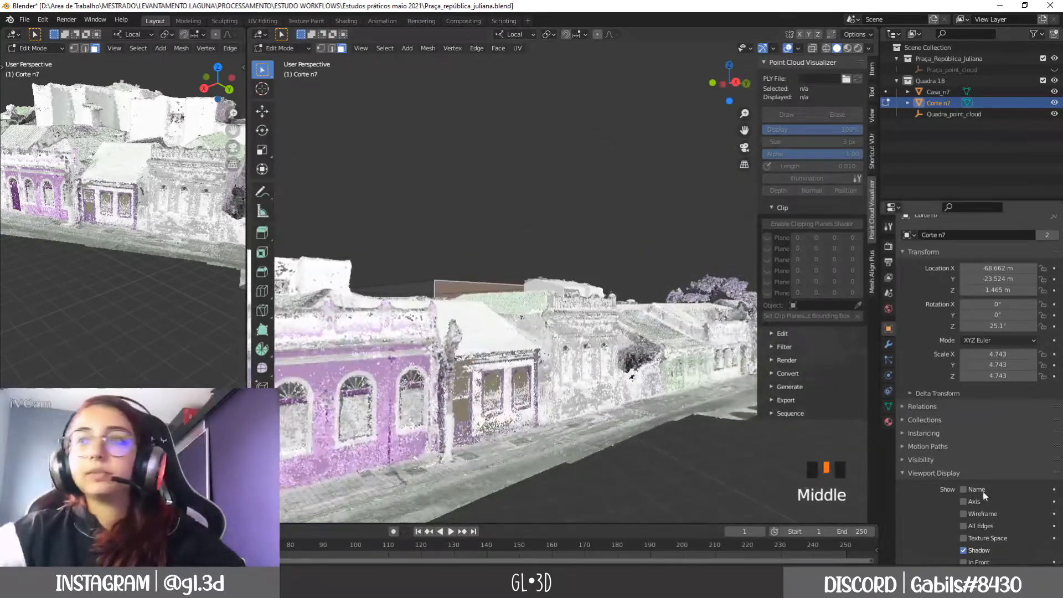
{"action": "scroll", "coordinate": [960, 462], "scroll_direction": "down", "scroll_amount": 1}
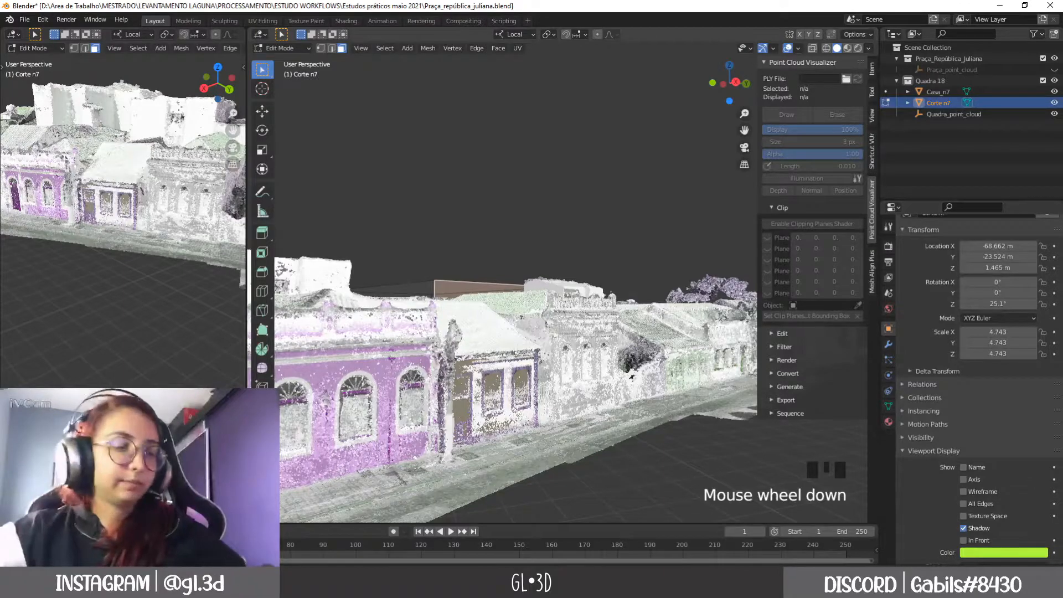
{"action": "key", "text": "Tab"}
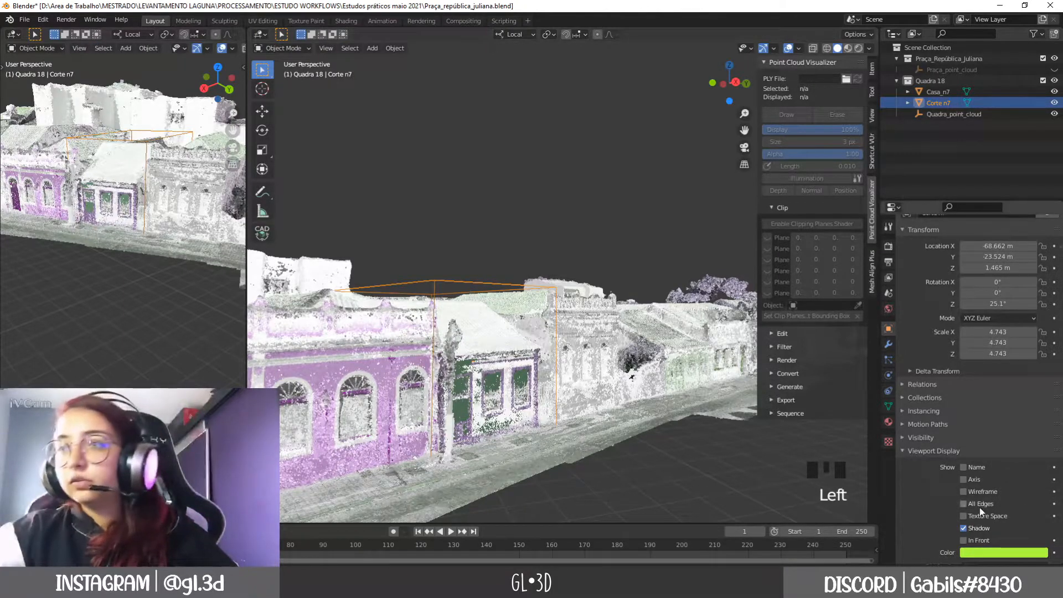
{"action": "scroll", "coordinate": [981, 512], "scroll_direction": "down", "scroll_amount": 2}
{"action": "left_click", "coordinate": [985, 526]}
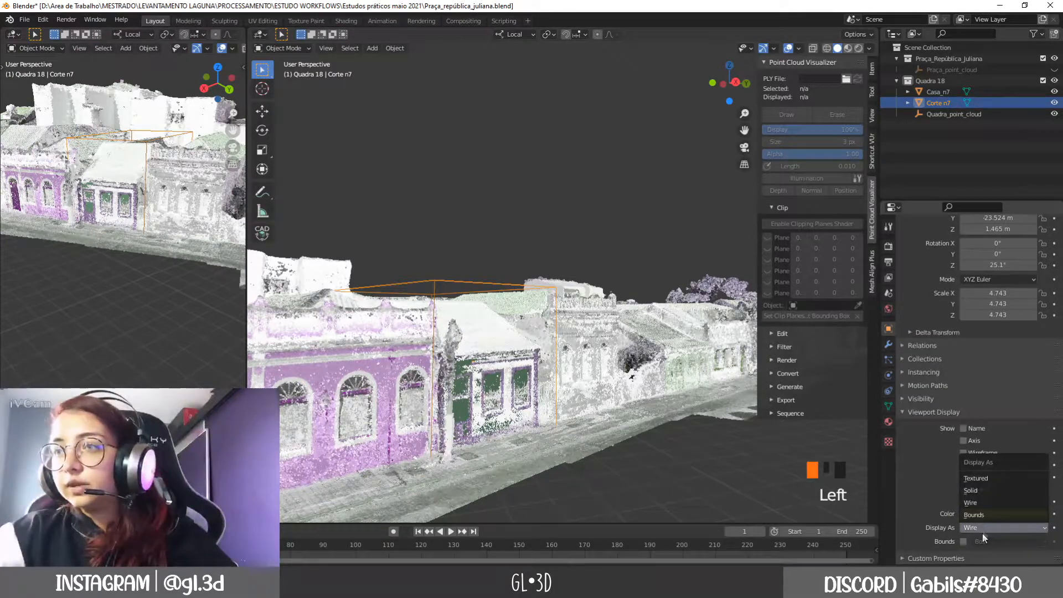
{"action": "left_click", "coordinate": [982, 490]}
{"action": "mouse_move", "coordinate": [581, 374]}
{"action": "middle_mouse_down"}
{"action": "mouse_move", "coordinate": [510, 368]}
{"action": "mouse_move", "coordinate": [570, 374]}
{"action": "middle_mouse_up"}
Step: Make Corte n7 the active object and align the main view to its Right side, facing the street facade
{"action": "left_click", "coordinate": [488, 302]}
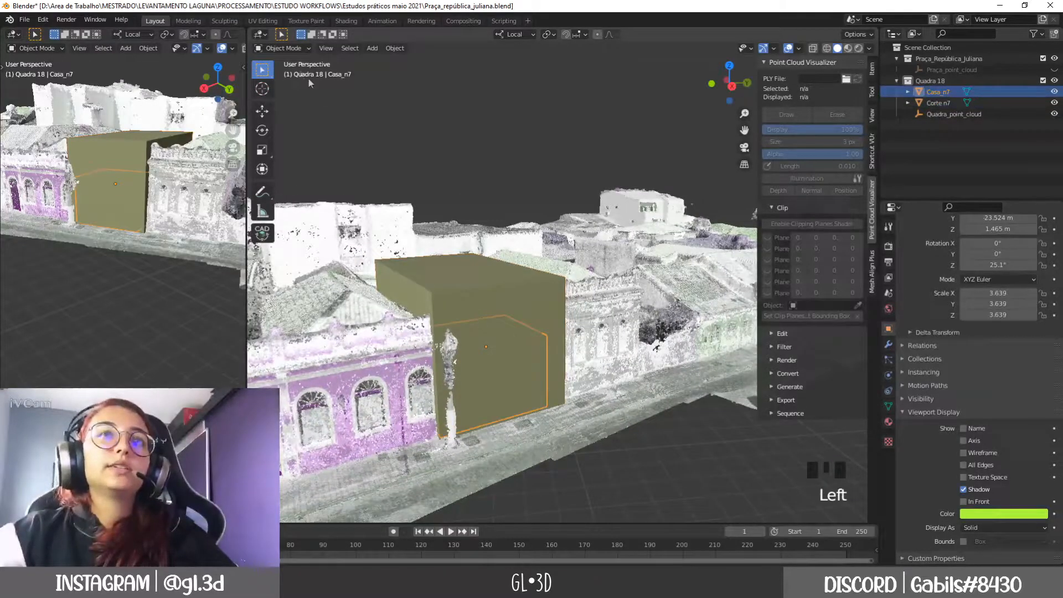
{"action": "left_click", "coordinate": [494, 285]}
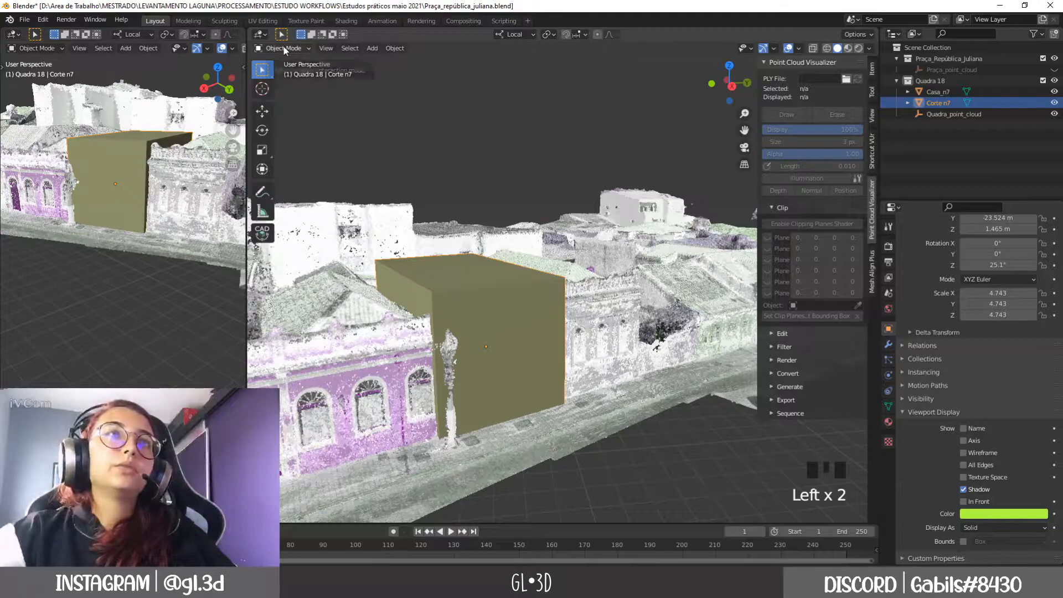
{"action": "left_click", "coordinate": [321, 49]}
{"action": "mouse_move", "coordinate": [370, 218]}
{"action": "mouse_move", "coordinate": [374, 197]}
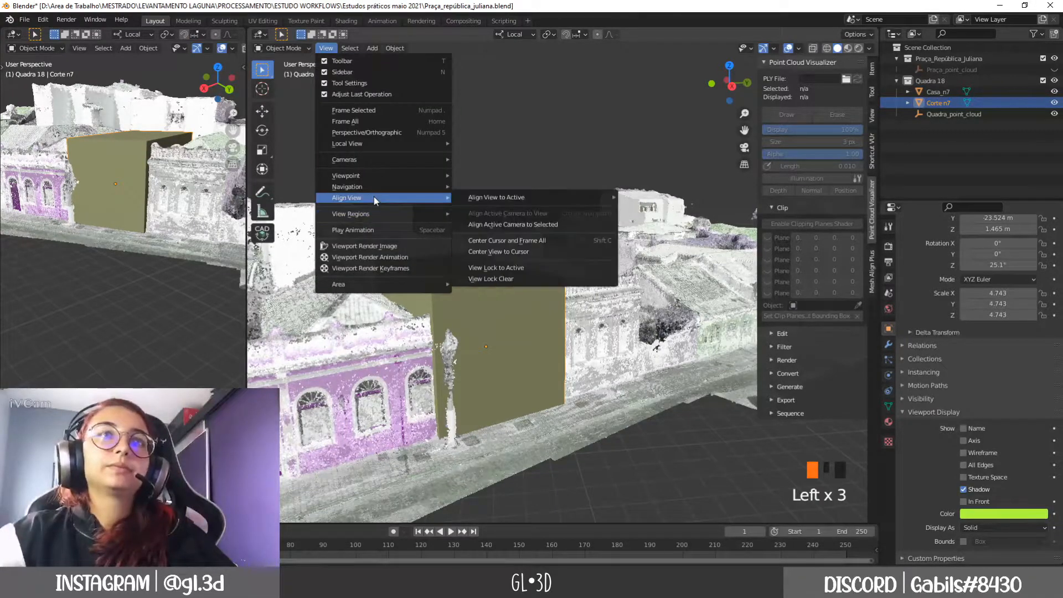
{"action": "mouse_move", "coordinate": [534, 197]}
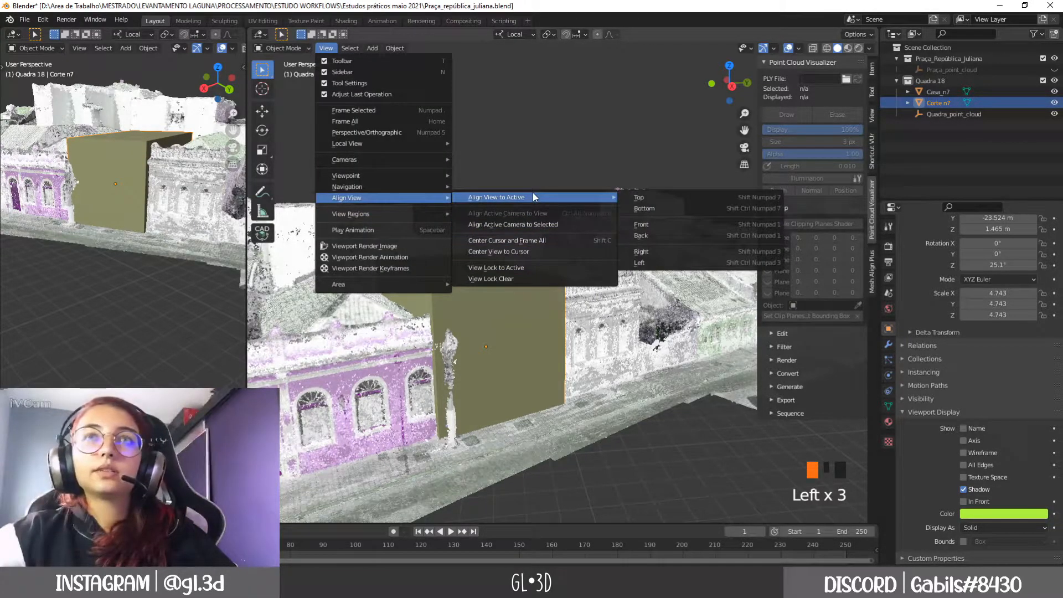
{"action": "left_click", "coordinate": [670, 252]}
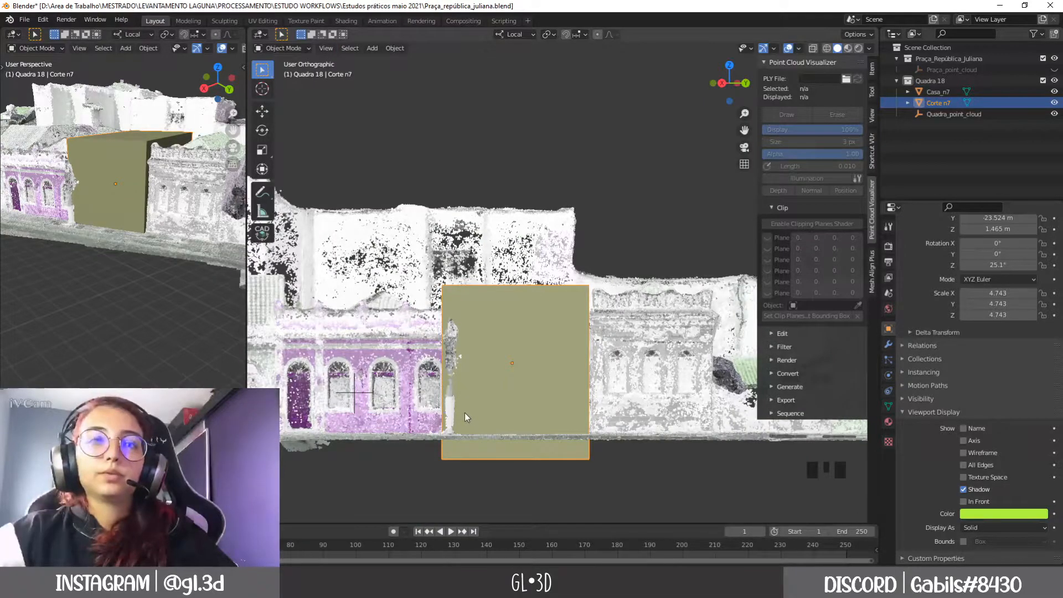
Step: Edit the Corte n7 mesh and move the face beside the purple house slightly further inward along local Y
{"action": "scroll", "coordinate": [465, 414], "scroll_direction": "up", "scroll_amount": 1}
{"action": "middle_click_drag", "start_coordinate": [114, 189], "coordinate": [153, 241]}
{"action": "scroll", "coordinate": [173, 246], "scroll_direction": "up", "scroll_amount": 2}
{"action": "scroll", "coordinate": [174, 247], "scroll_direction": "up", "scroll_amount": 1}
{"action": "key", "text": "Tab"}
{"action": "left_click", "coordinate": [154, 241]}
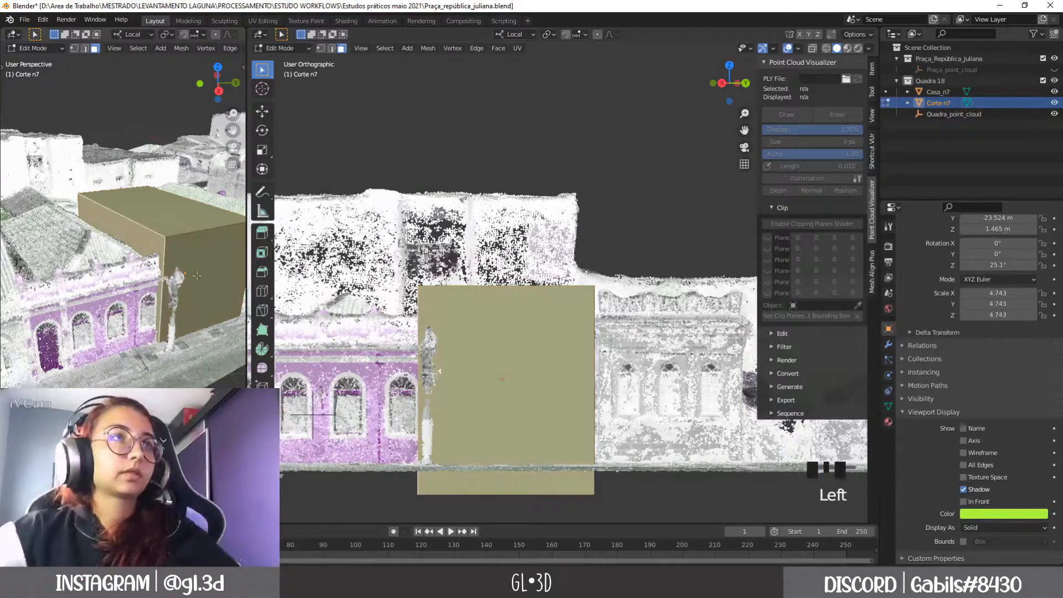
{"action": "key", "text": "g"}
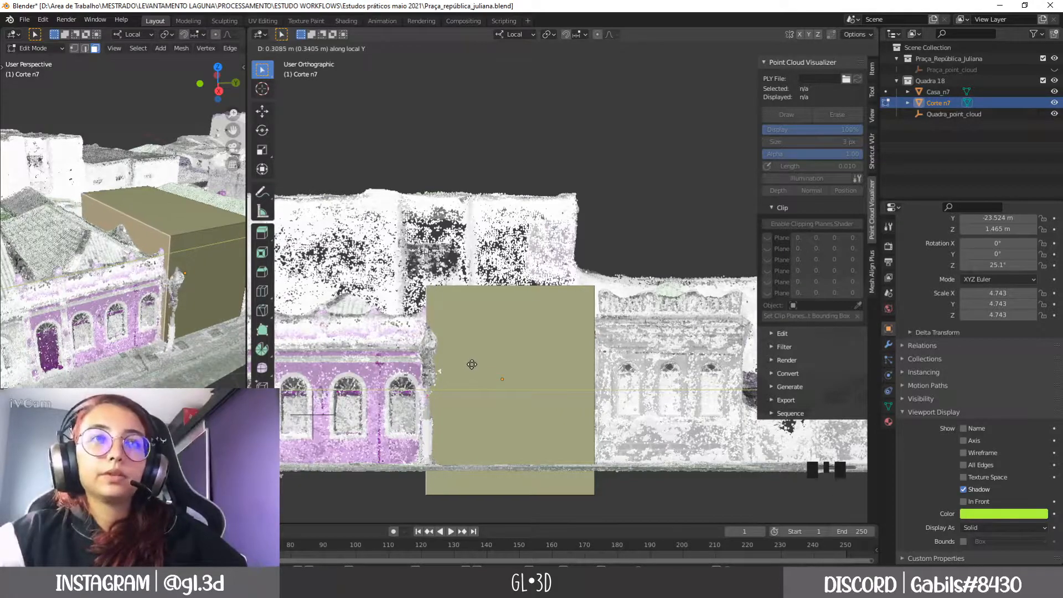
{"action": "left_click", "coordinate": [468, 367]}
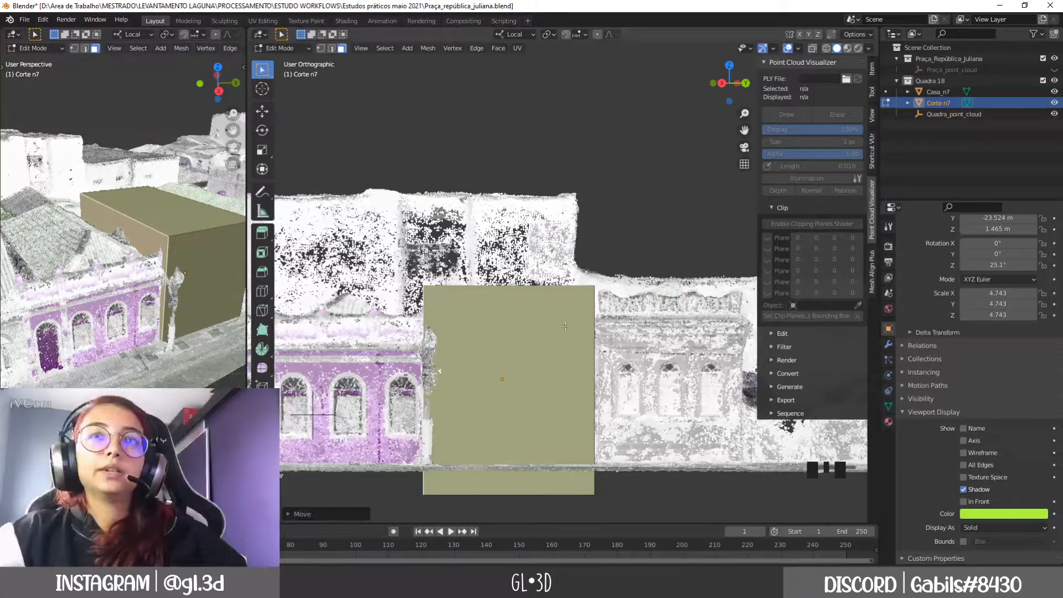
Step: Move the opposite side face of Corte n7, beside the grey house, inward along local Y
{"action": "middle_click_drag", "start_coordinate": [105, 288], "coordinate": [87, 304]}
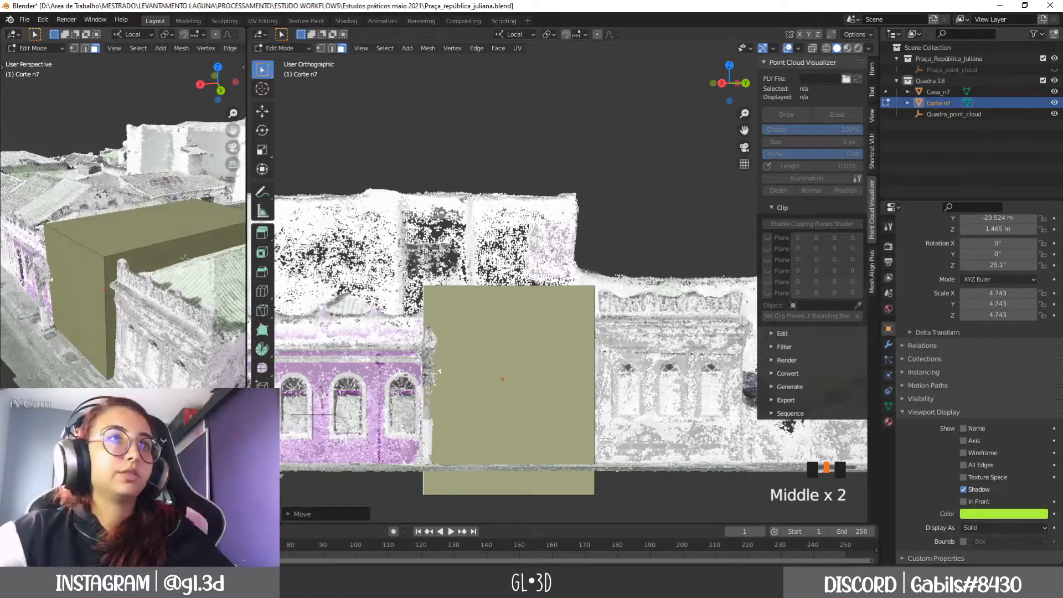
{"action": "left_click", "coordinate": [185, 259]}
{"action": "key", "text": "g"}
{"action": "key", "text": "y"}
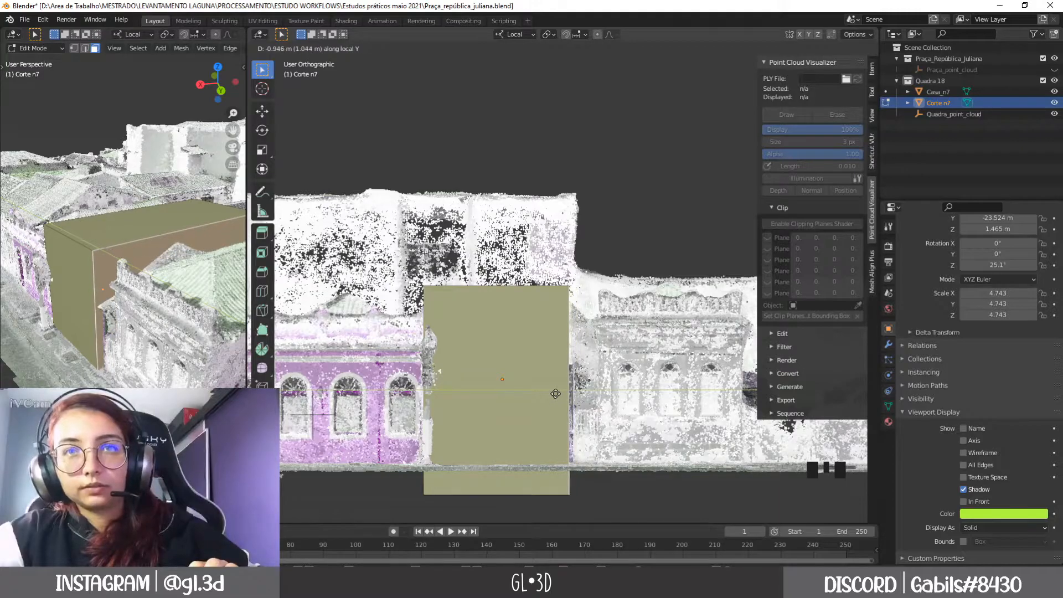
{"action": "left_click", "coordinate": [561, 394]}
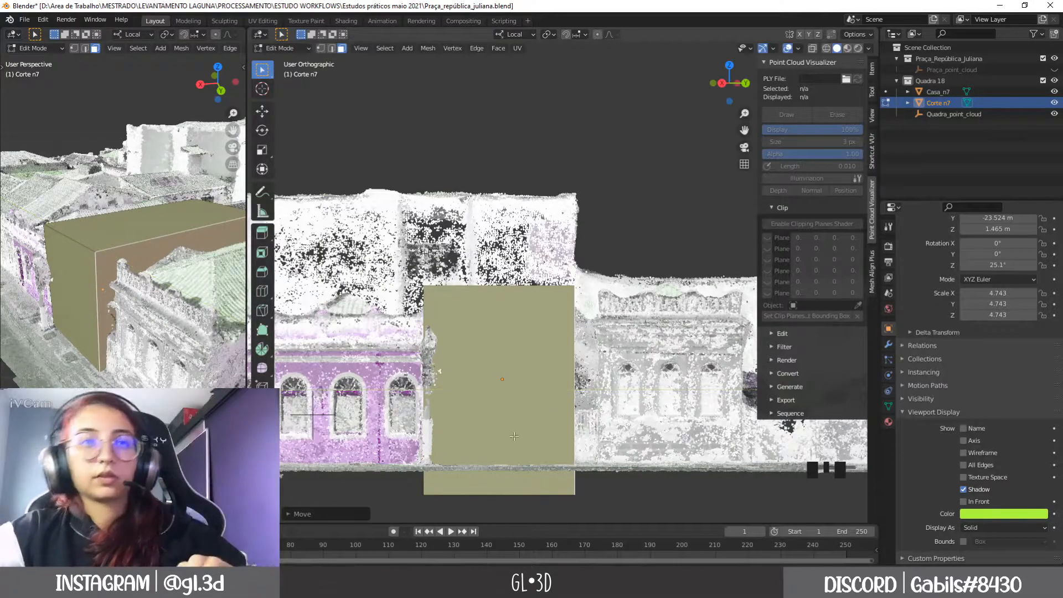
Step: Leave mesh editing, set the Corte n7 viewport display to Wire, and switch the main view to perspective
{"action": "key", "text": "Tab"}
{"action": "middle_click_drag", "start_coordinate": [463, 432], "coordinate": [498, 388]}
{"action": "scroll", "coordinate": [972, 524], "scroll_direction": "down", "scroll_amount": 1}
{"action": "left_click", "coordinate": [973, 525]}
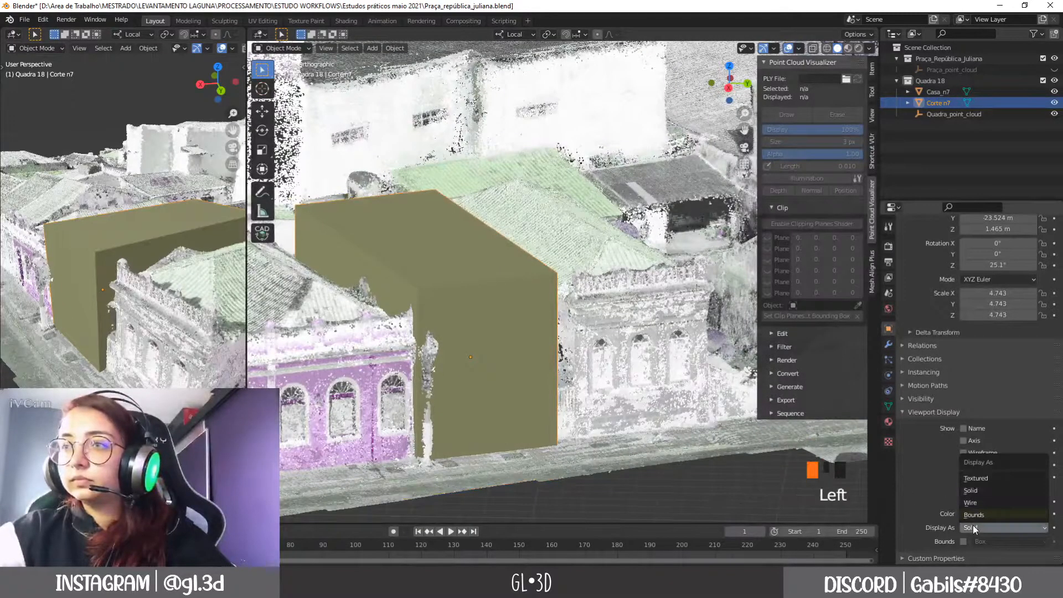
{"action": "left_click", "coordinate": [1014, 514]}
{"action": "scroll", "coordinate": [585, 427], "scroll_direction": "down", "scroll_amount": 2}
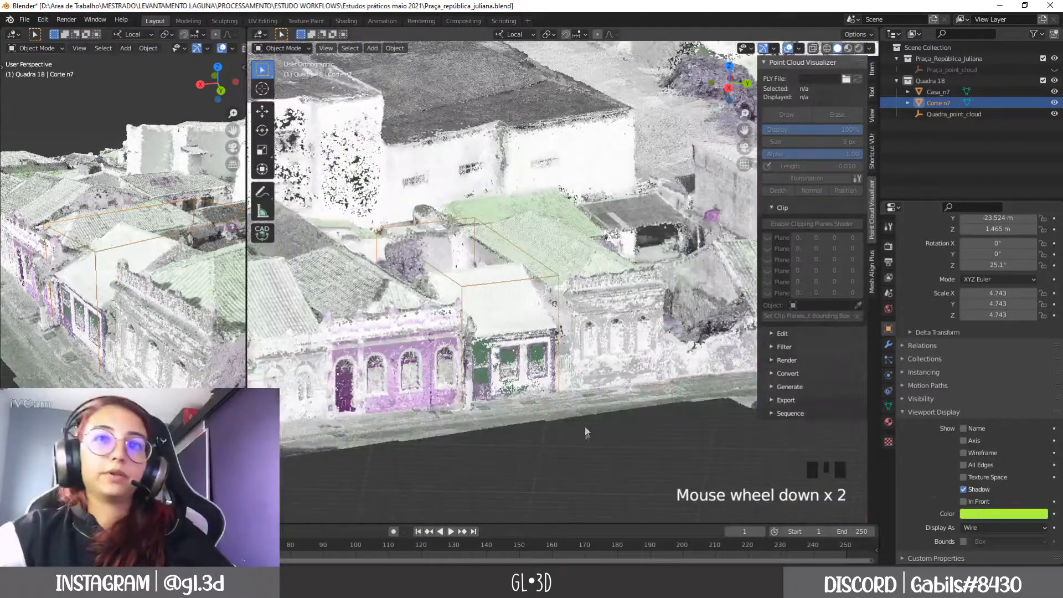
{"action": "left_click", "coordinate": [748, 163]}
{"action": "middle_click_drag", "start_coordinate": [536, 338], "coordinate": [595, 354]}
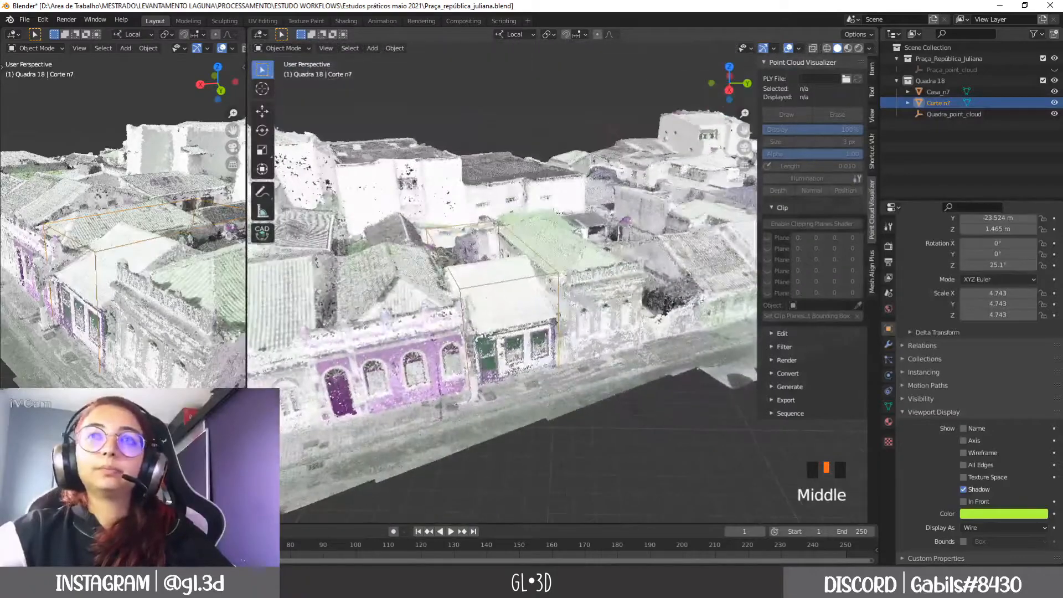
Step: Enable the clipping planes shader on Quadra_point_cloud, reassign Corte n7 as the clip object, and set the planes from its bounding box
{"action": "left_click", "coordinate": [935, 92]}
{"action": "left_click", "coordinate": [942, 113]}
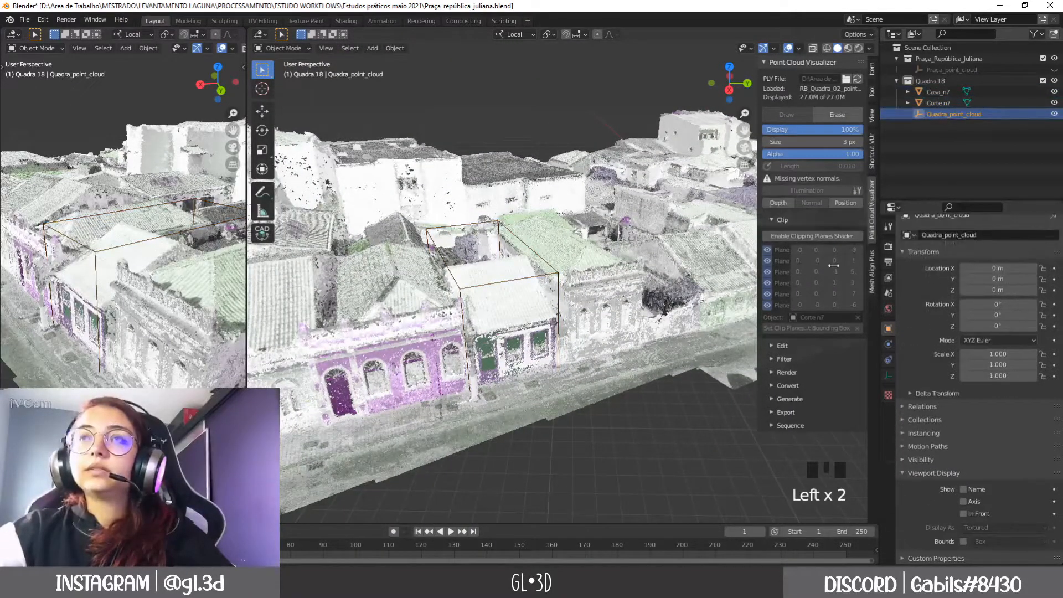
{"action": "left_click", "coordinate": [787, 237]}
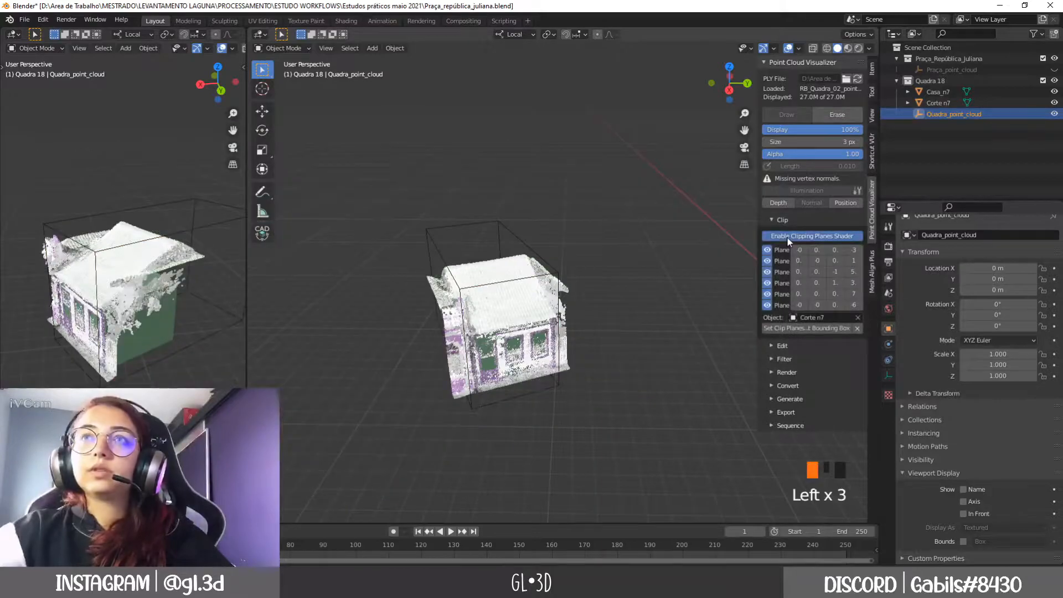
{"action": "left_click", "coordinate": [858, 318]}
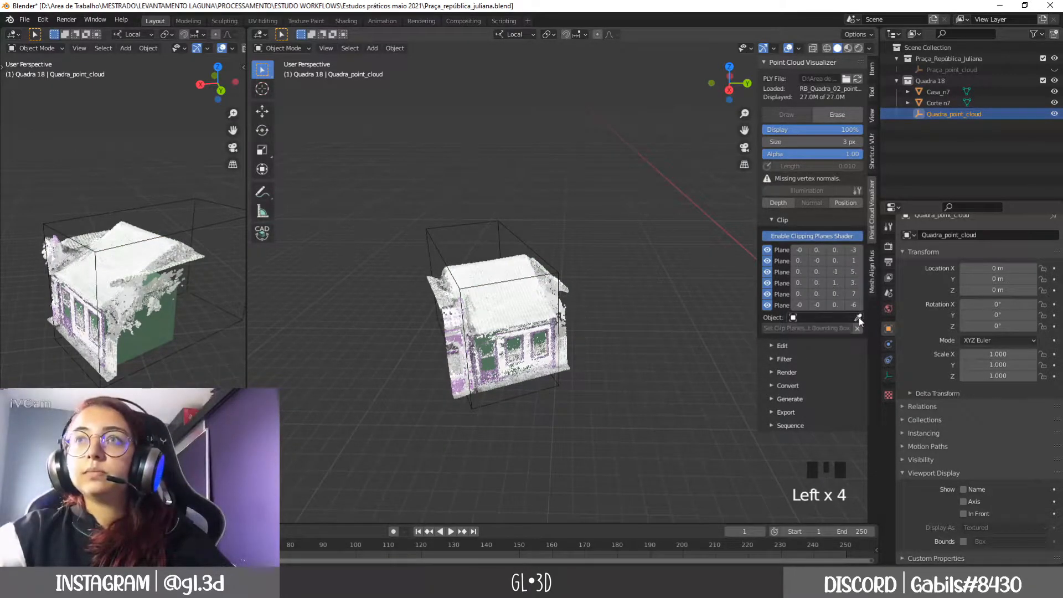
{"action": "left_click", "coordinate": [491, 219]}
{"action": "left_click", "coordinate": [777, 331]}
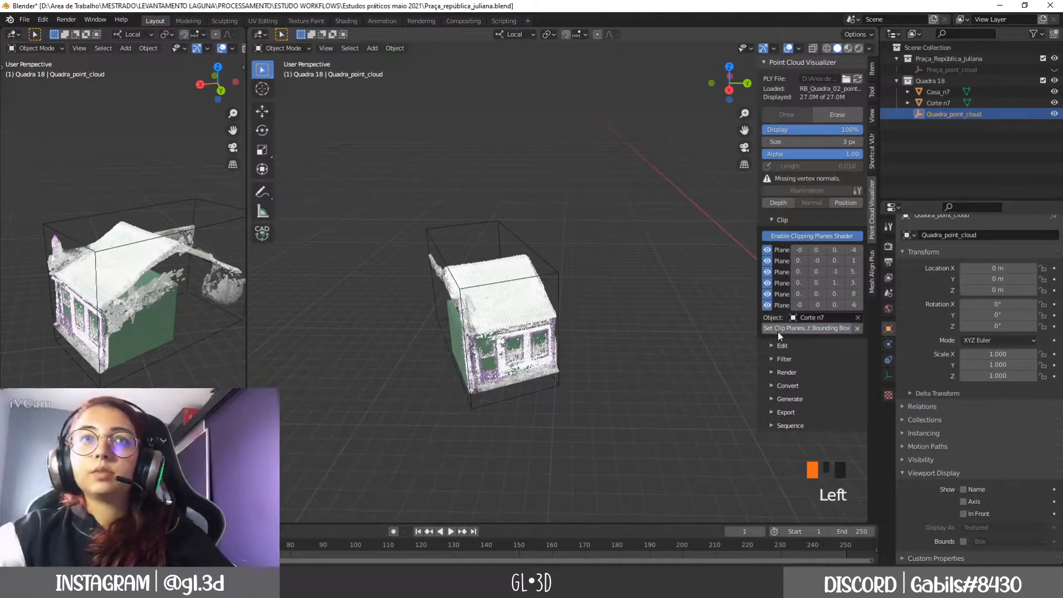
Step: Examine the clipped house point cloud against the cutting box from the front, side and close up
{"action": "middle_click_drag", "start_coordinate": [446, 315], "coordinate": [504, 280]}
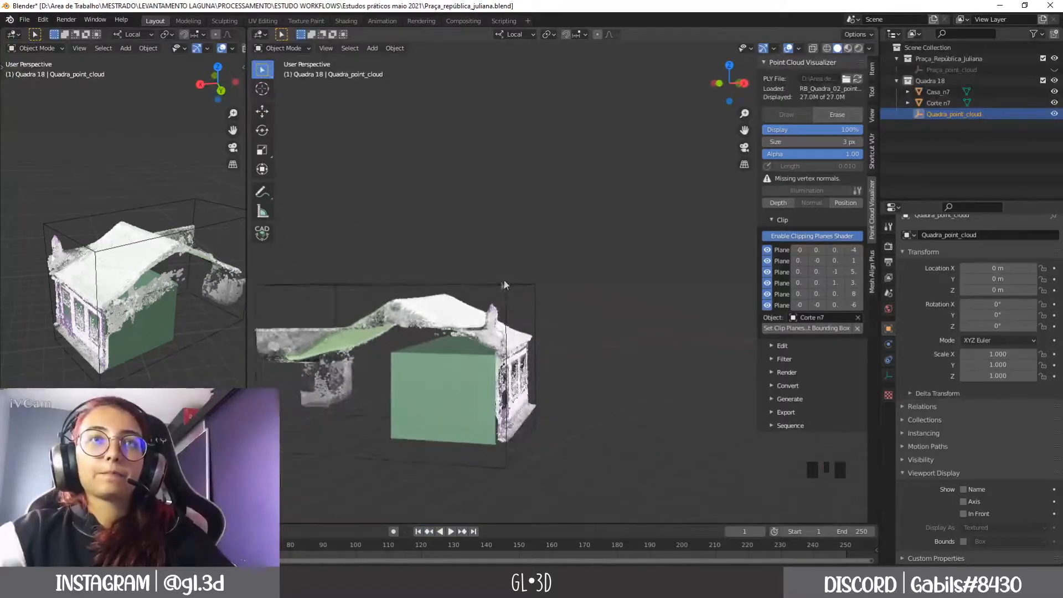
{"action": "scroll", "coordinate": [451, 411], "scroll_direction": "up", "scroll_amount": 2}
{"action": "middle_click_drag", "start_coordinate": [451, 416], "coordinate": [383, 391]}
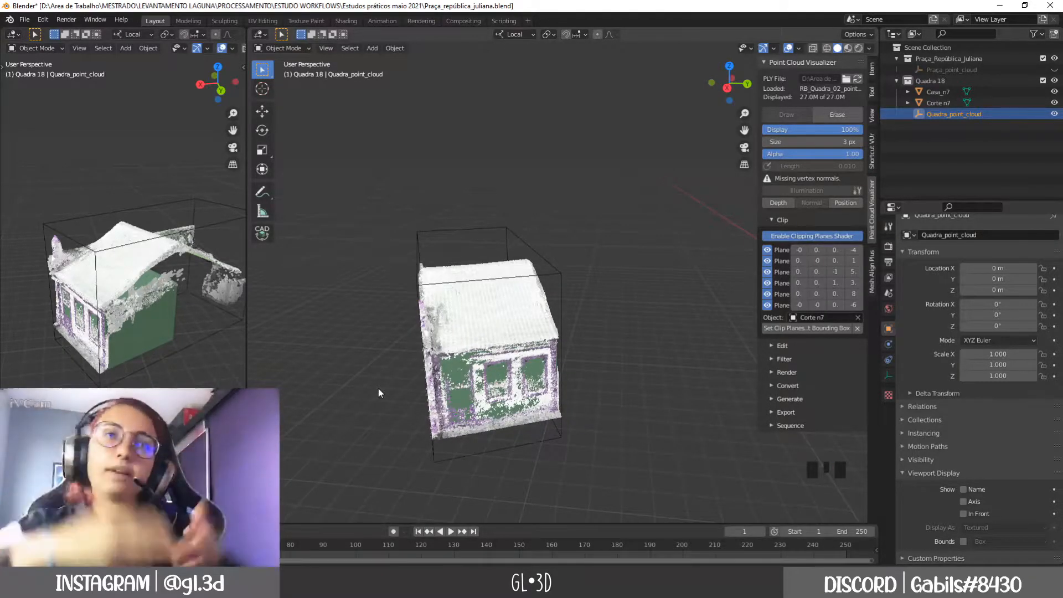
{"action": "middle_click_drag", "start_coordinate": [458, 453], "coordinate": [355, 338]}
{"action": "scroll", "coordinate": [508, 422], "scroll_direction": "up", "scroll_amount": 2}
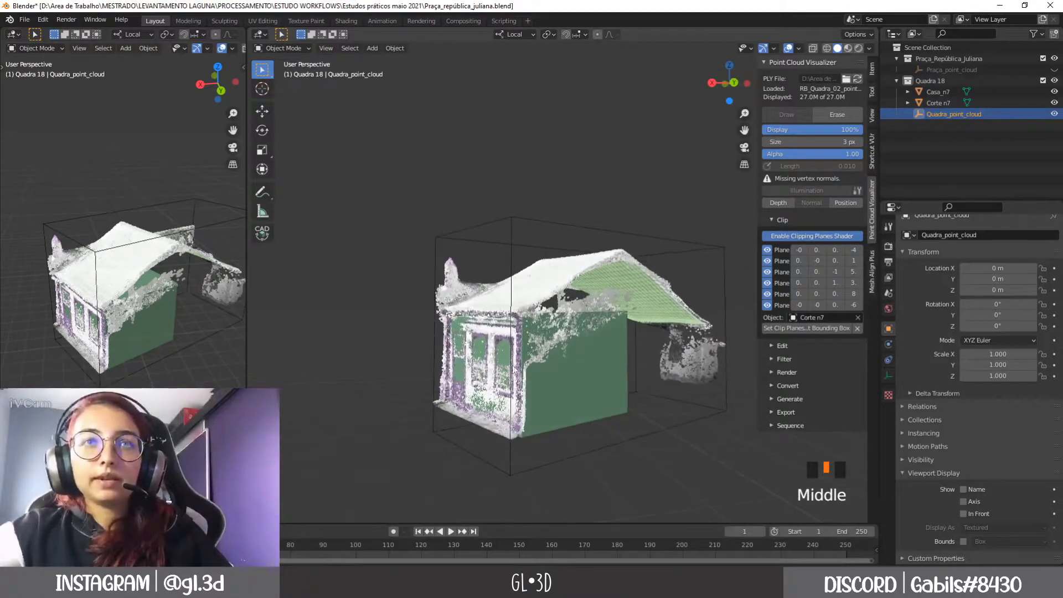
{"action": "scroll", "coordinate": [548, 390], "scroll_direction": "up", "scroll_amount": 4}
{"action": "middle_click_drag", "start_coordinate": [548, 390], "coordinate": [570, 400]}
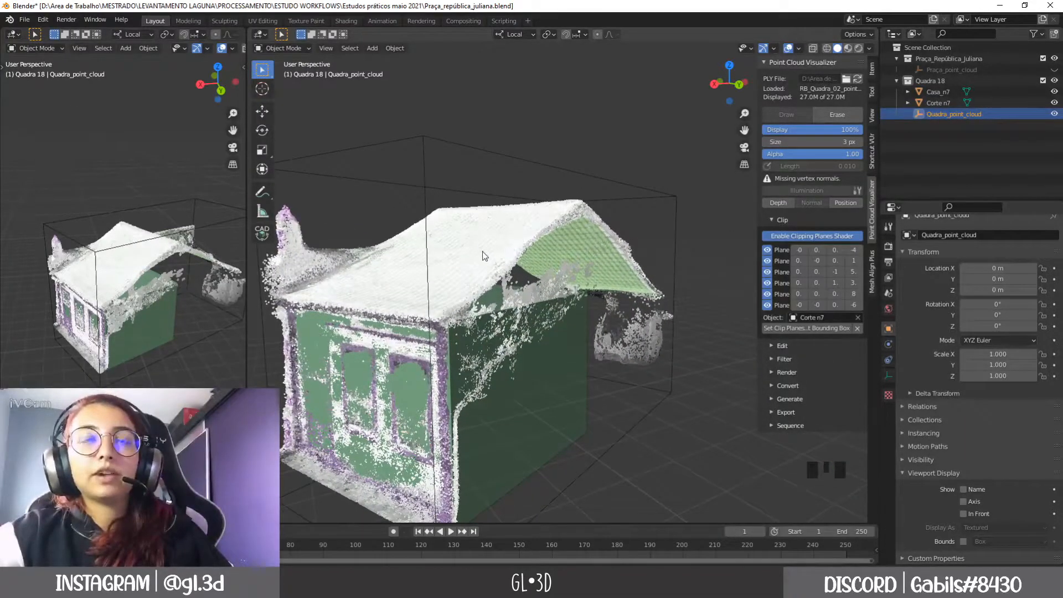
{"action": "scroll", "coordinate": [483, 256], "scroll_direction": "down", "scroll_amount": 3}
{"action": "middle_click_drag", "start_coordinate": [484, 256], "coordinate": [566, 325]}
{"action": "scroll", "coordinate": [477, 317], "scroll_direction": "down", "scroll_amount": 2}
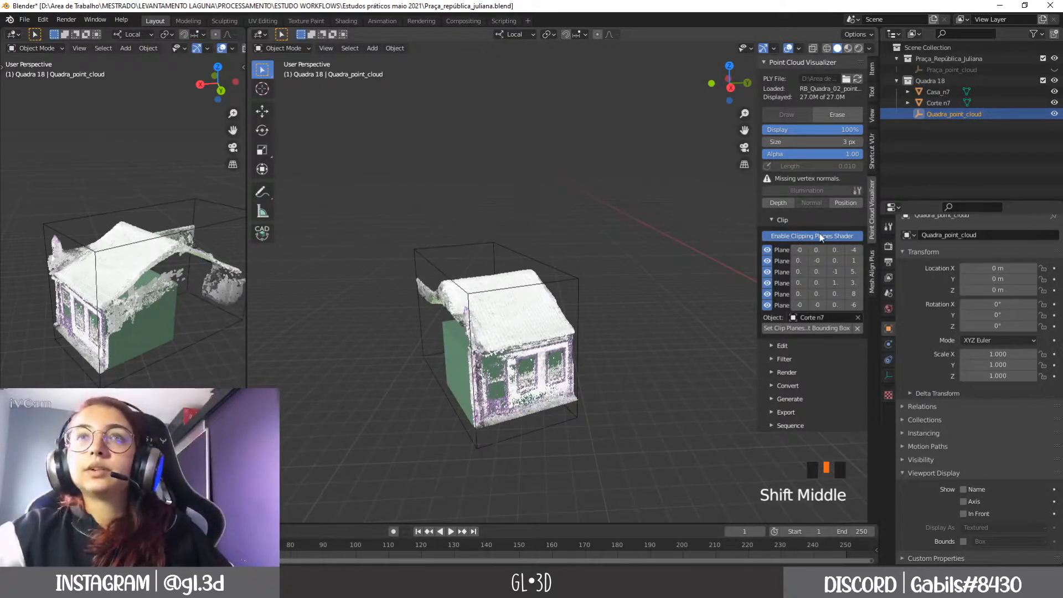
Step: Disable the clipping planes shader on Quadra_point_cloud and view the whole city block
{"action": "left_click", "coordinate": [814, 236]}
{"action": "scroll", "coordinate": [629, 262], "scroll_direction": "down", "scroll_amount": 2}
{"action": "middle_click_drag", "start_coordinate": [629, 262], "coordinate": [553, 283]}
{"action": "scroll", "coordinate": [559, 285], "scroll_direction": "down", "scroll_amount": 7}
{"action": "scroll", "coordinate": [558, 275], "scroll_direction": "up", "scroll_amount": 2}
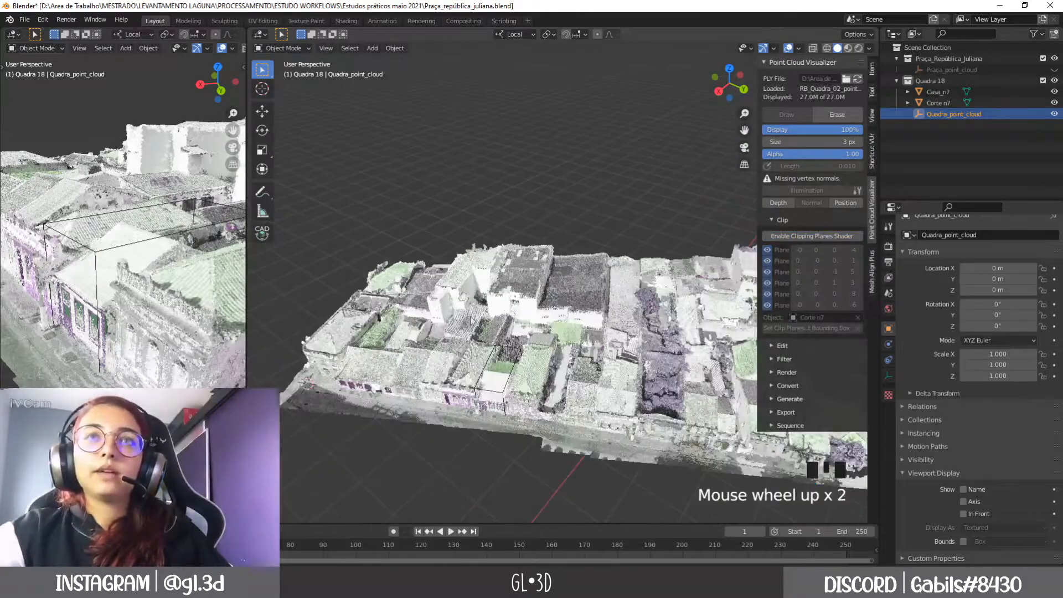
{"action": "middle_click_drag", "start_coordinate": [553, 332], "coordinate": [526, 360]}
{"action": "scroll", "coordinate": [543, 344], "scroll_direction": "down", "scroll_amount": 2}
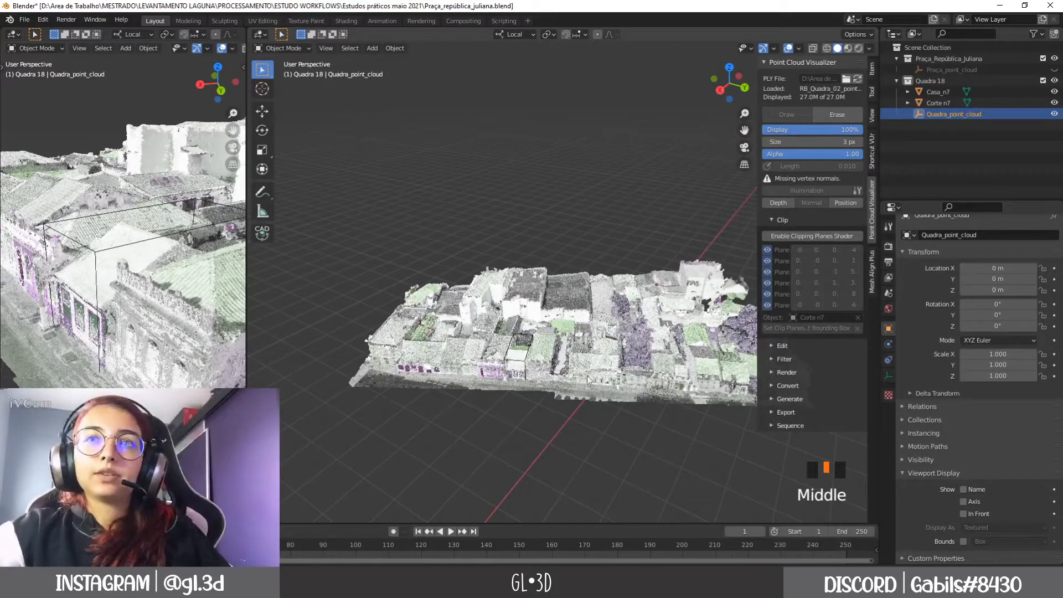
{"action": "middle_click_drag", "start_coordinate": [580, 329], "coordinate": [634, 302]}
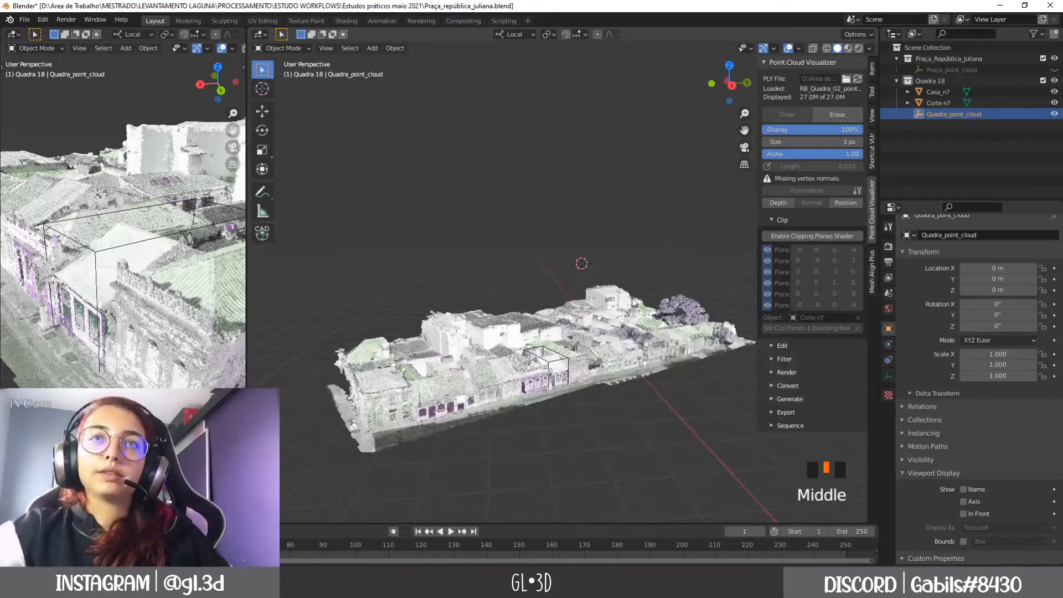
Step: Save the current Blender file and frame the street facade around the cut house
{"action": "left_click", "coordinate": [24, 20]}
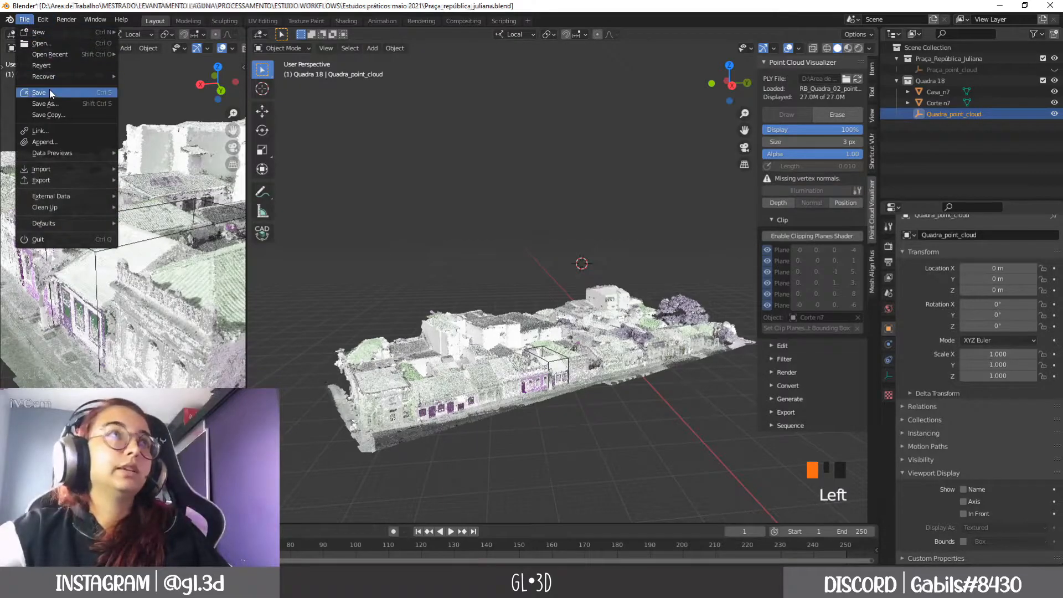
{"action": "left_click", "coordinate": [49, 92]}
{"action": "scroll", "coordinate": [594, 373], "scroll_direction": "up", "scroll_amount": 3}
{"action": "middle_click_drag", "start_coordinate": [594, 374], "coordinate": [525, 241], "text": "shift"}
{"action": "scroll", "coordinate": [525, 237], "scroll_direction": "down", "scroll_amount": 2}
Step: Examine how the Corte n7 box sits around the house within the full street point cloud
{"action": "left_click", "coordinate": [509, 304]}
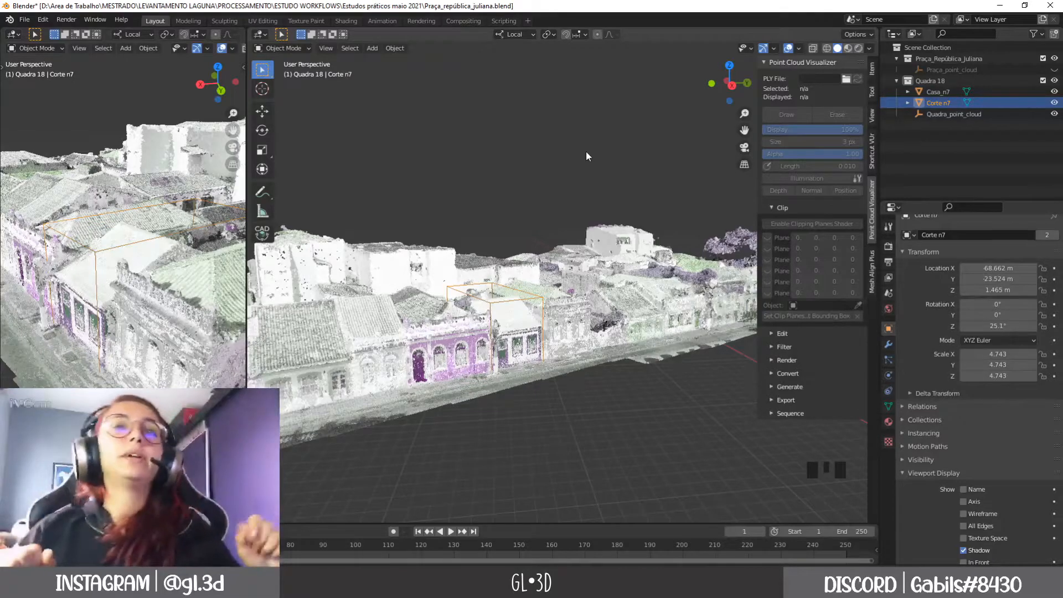
{"action": "left_click", "coordinate": [563, 420]}
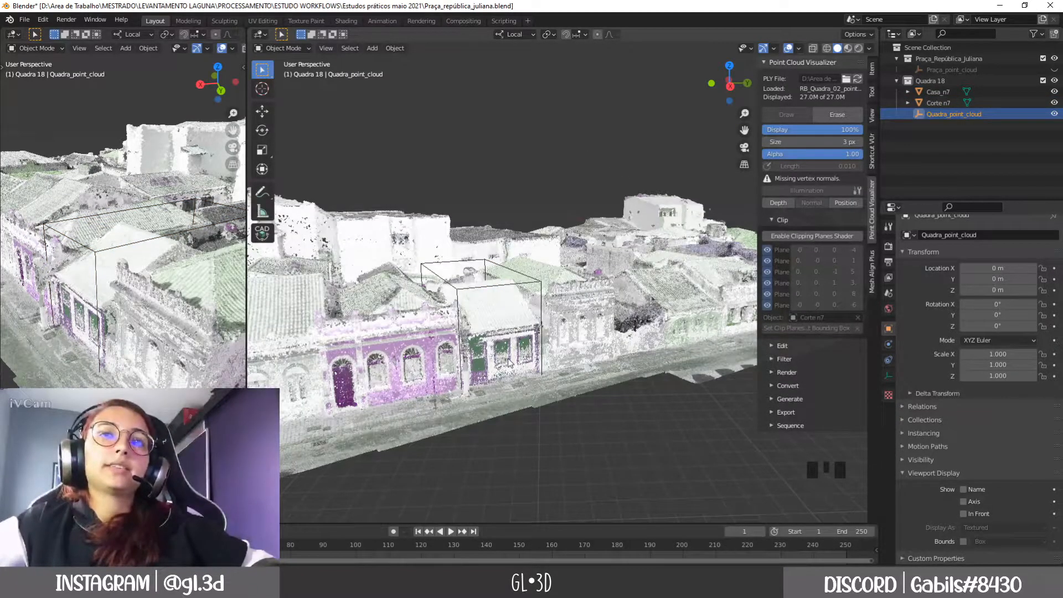
{"action": "mouse_move", "coordinate": [508, 357]}
{"action": "middle_mouse_down"}
{"action": "mouse_move", "coordinate": [512, 388]}
{"action": "mouse_move", "coordinate": [503, 350]}
{"action": "middle_mouse_up"}
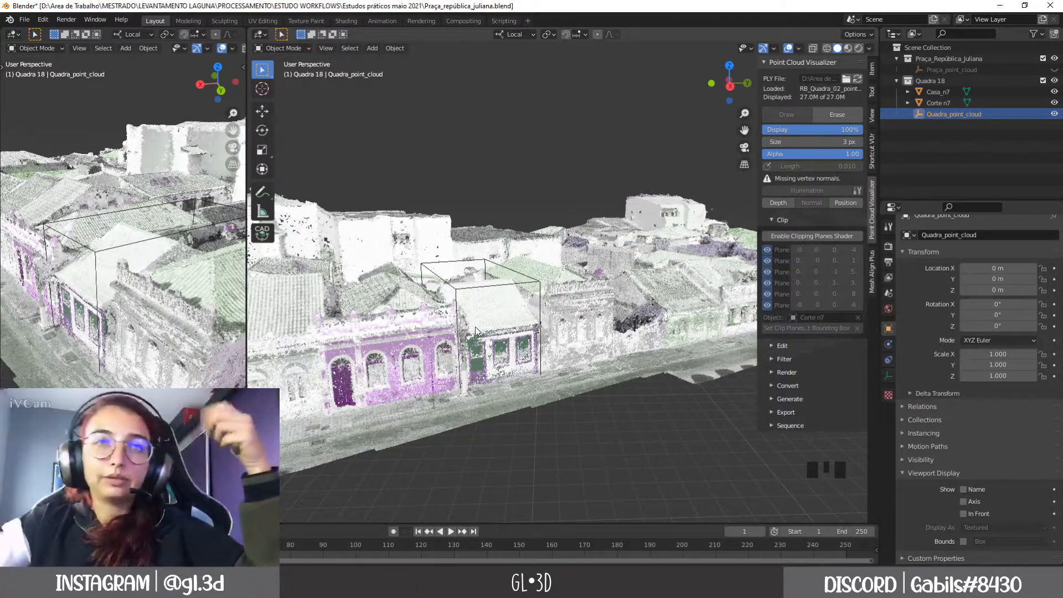
{"action": "scroll", "coordinate": [475, 360], "scroll_direction": "up", "scroll_amount": 2}
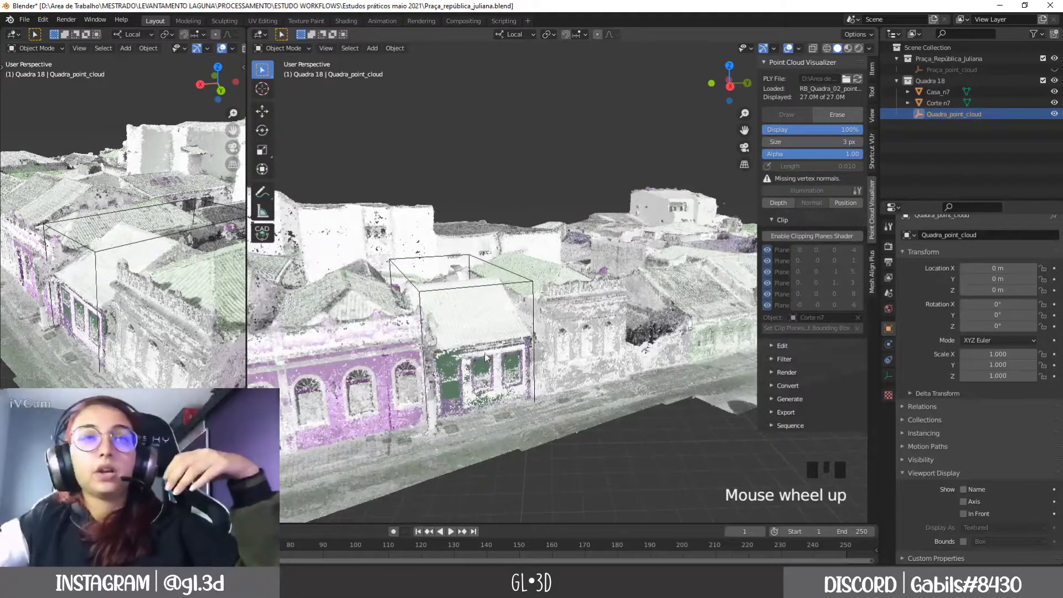
{"action": "middle_click_drag", "start_coordinate": [474, 360], "coordinate": [474, 362]}
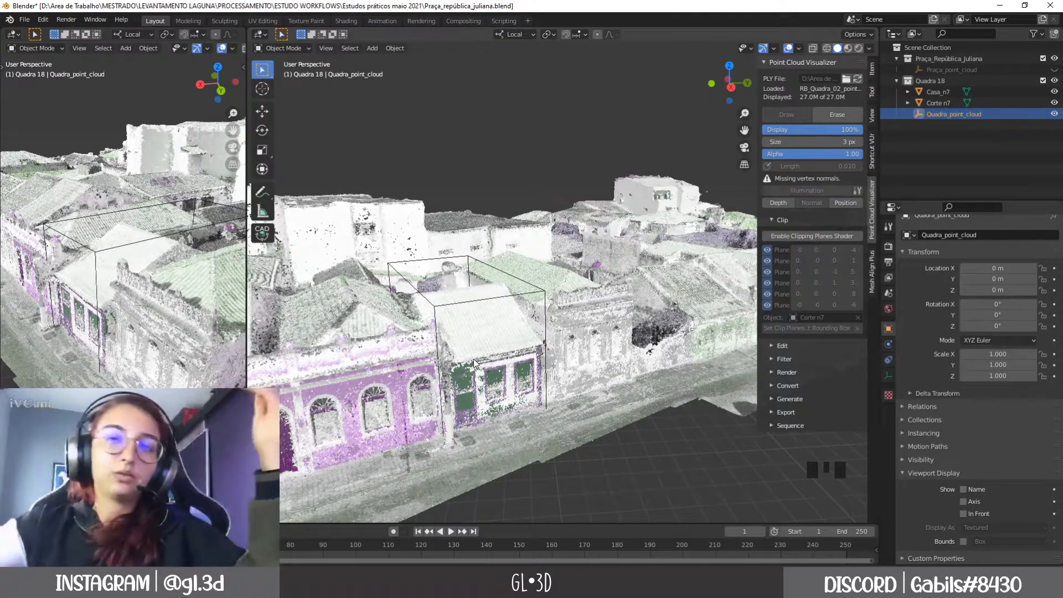
{"action": "scroll", "coordinate": [474, 362], "scroll_direction": "down", "scroll_amount": 2}
{"action": "middle_click_drag", "start_coordinate": [475, 363], "coordinate": [529, 361]}
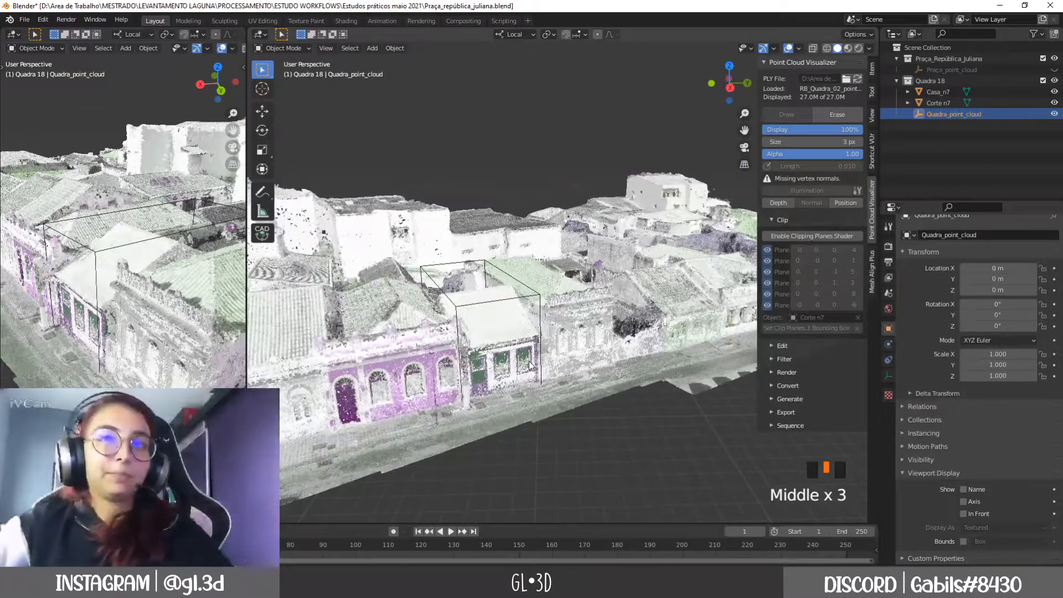
{"action": "scroll", "coordinate": [503, 305], "scroll_direction": "up", "scroll_amount": 1}
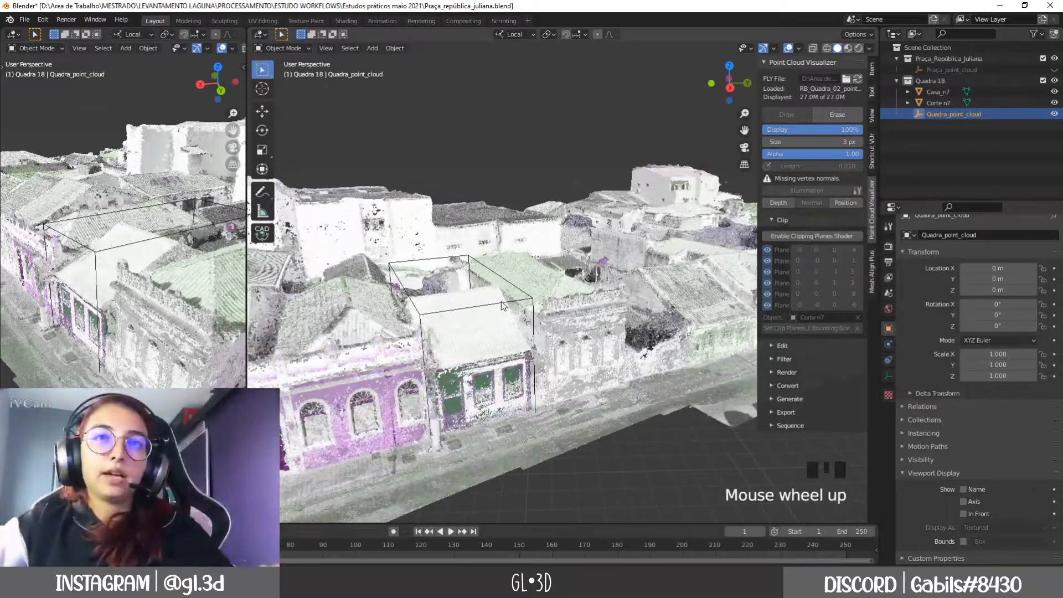
{"action": "left_click", "coordinate": [474, 307]}
{"action": "scroll", "coordinate": [474, 307], "scroll_direction": "down", "scroll_amount": 2}
{"action": "mouse_move", "coordinate": [494, 332]}
{"action": "middle_mouse_down"}
{"action": "mouse_move", "coordinate": [500, 299]}
{"action": "mouse_move", "coordinate": [500, 362]}
{"action": "mouse_move", "coordinate": [505, 314]}
{"action": "middle_mouse_up"}
{"action": "scroll", "coordinate": [504, 351], "scroll_direction": "up", "scroll_amount": 2}
{"action": "scroll", "coordinate": [501, 367], "scroll_direction": "up", "scroll_amount": 1}
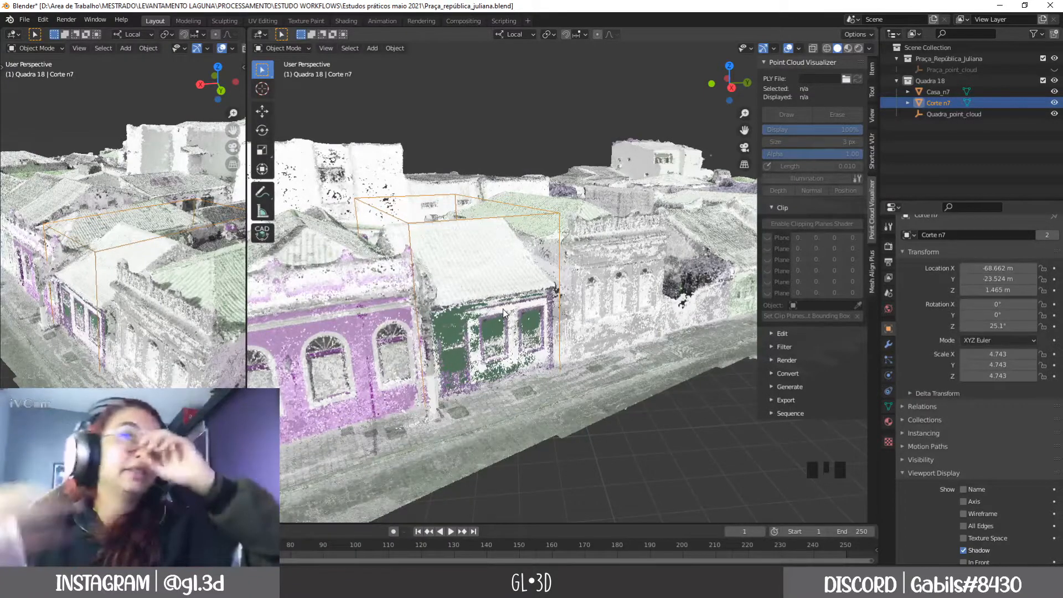
Step: Deselect Corte n7 and look at its modifier settings and the modifiers that can be added
{"action": "middle_click_drag", "start_coordinate": [621, 456], "coordinate": [616, 451]}
{"action": "left_click", "coordinate": [617, 451]}
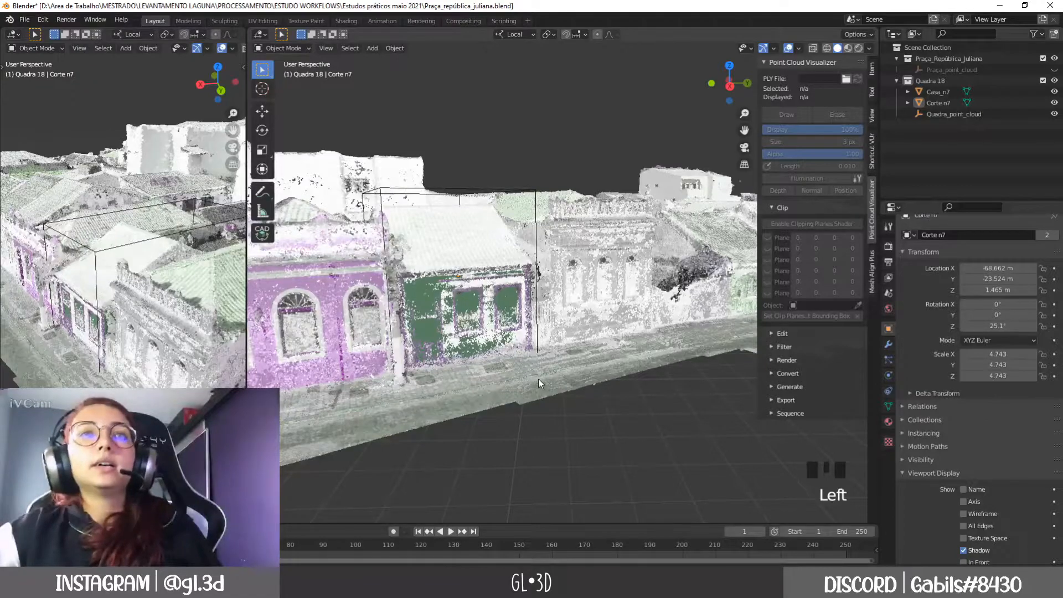
{"action": "middle_click_drag", "start_coordinate": [538, 379], "coordinate": [546, 385]}
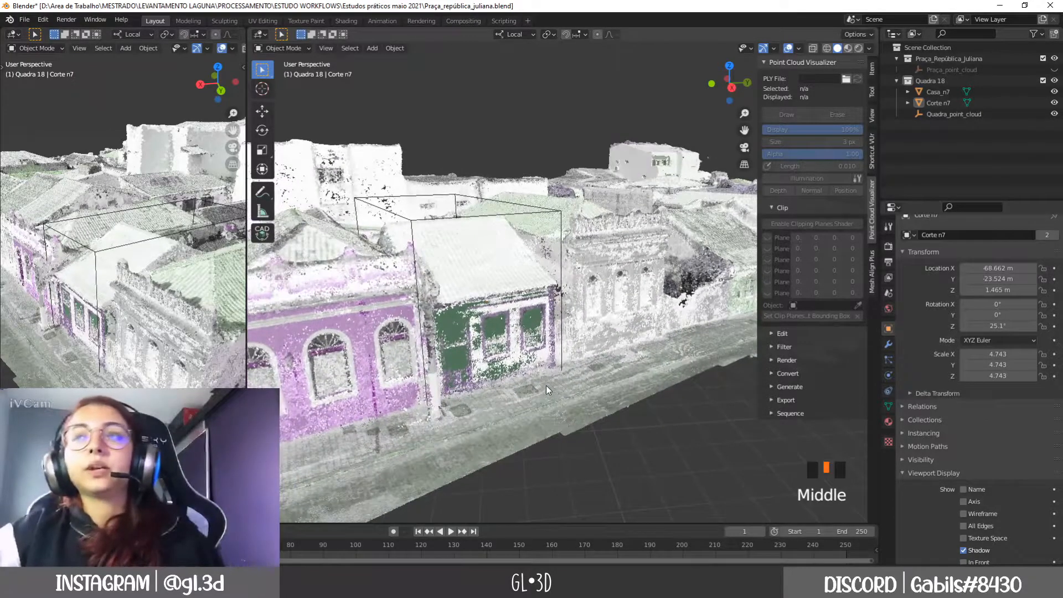
{"action": "left_click", "coordinate": [889, 344]}
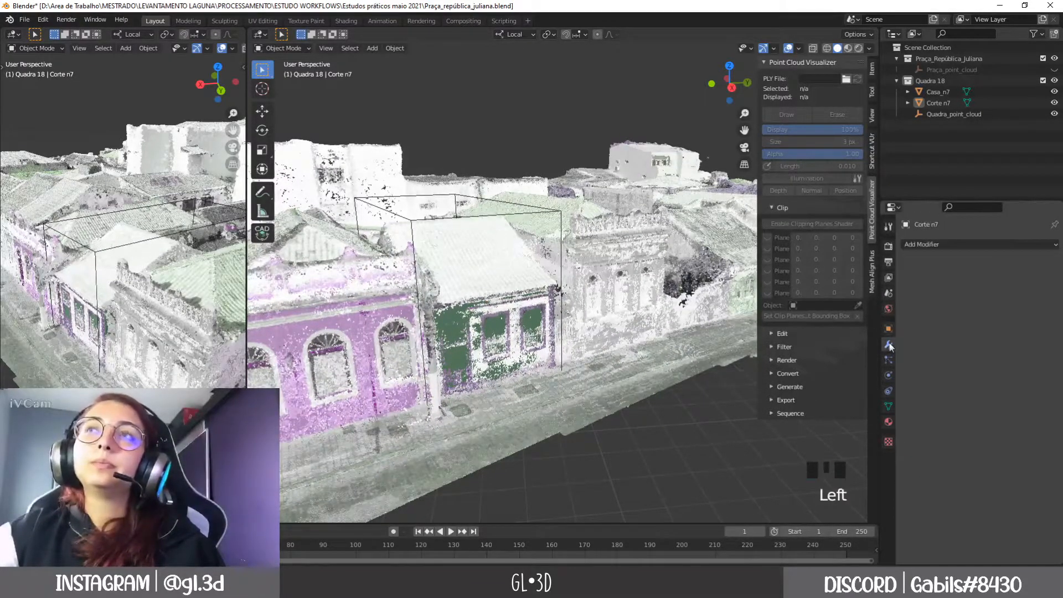
{"action": "left_click", "coordinate": [919, 246]}
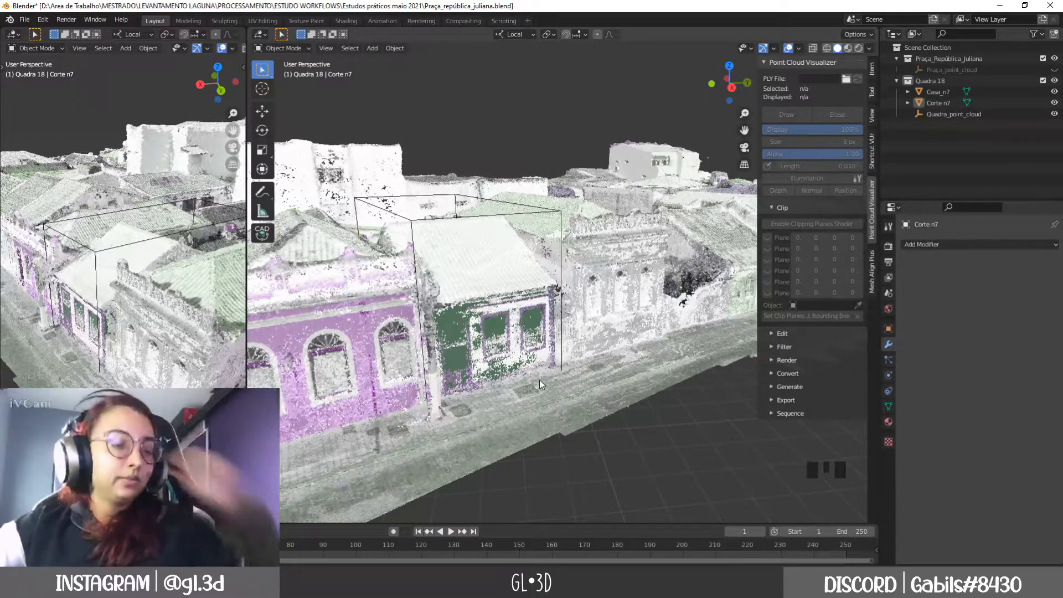
{"action": "middle_click_drag", "start_coordinate": [486, 363], "coordinate": [480, 359]}
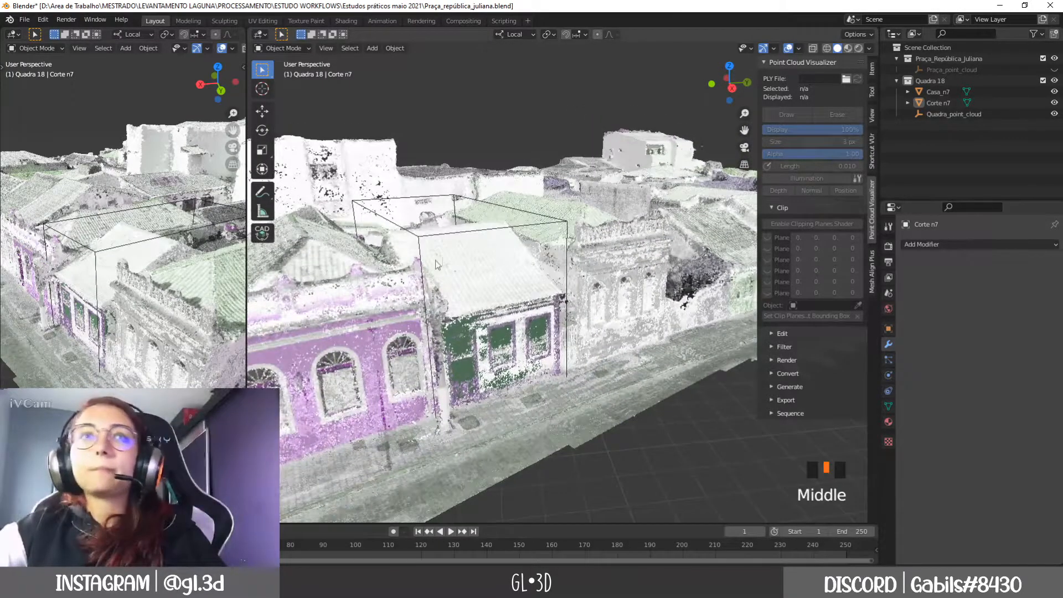
Step: Hide Quadra_point_cloud so that only Casa_n7 and the Corte n7 box are displayed
{"action": "left_click", "coordinate": [478, 231]}
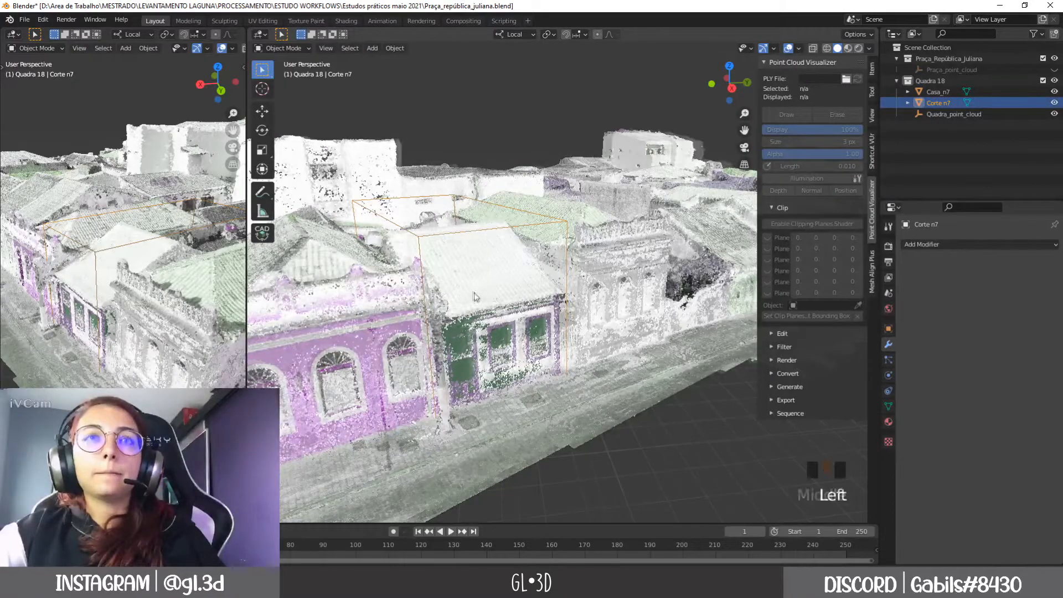
{"action": "middle_click_drag", "start_coordinate": [478, 231], "coordinate": [475, 300]}
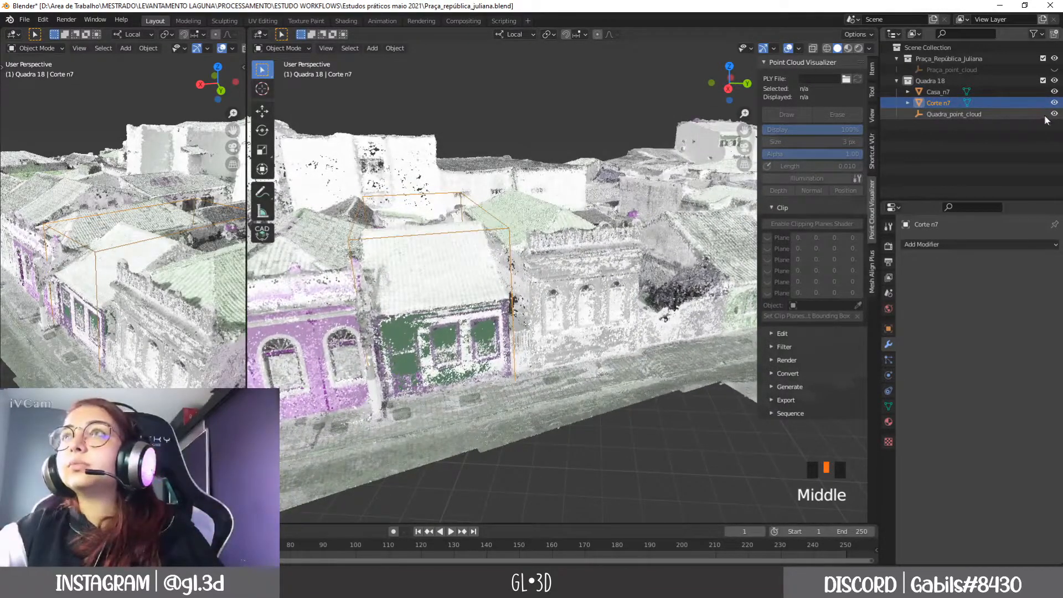
{"action": "left_click", "coordinate": [1054, 113]}
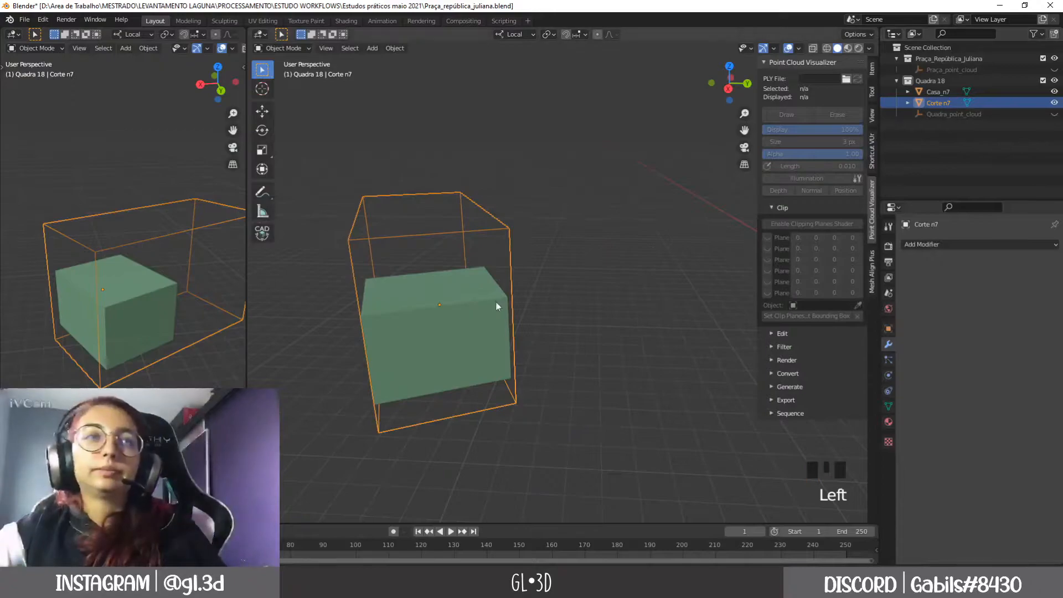
{"action": "middle_click_drag", "start_coordinate": [497, 302], "coordinate": [471, 353]}
{"action": "middle_click_drag", "start_coordinate": [534, 301], "coordinate": [501, 378]}
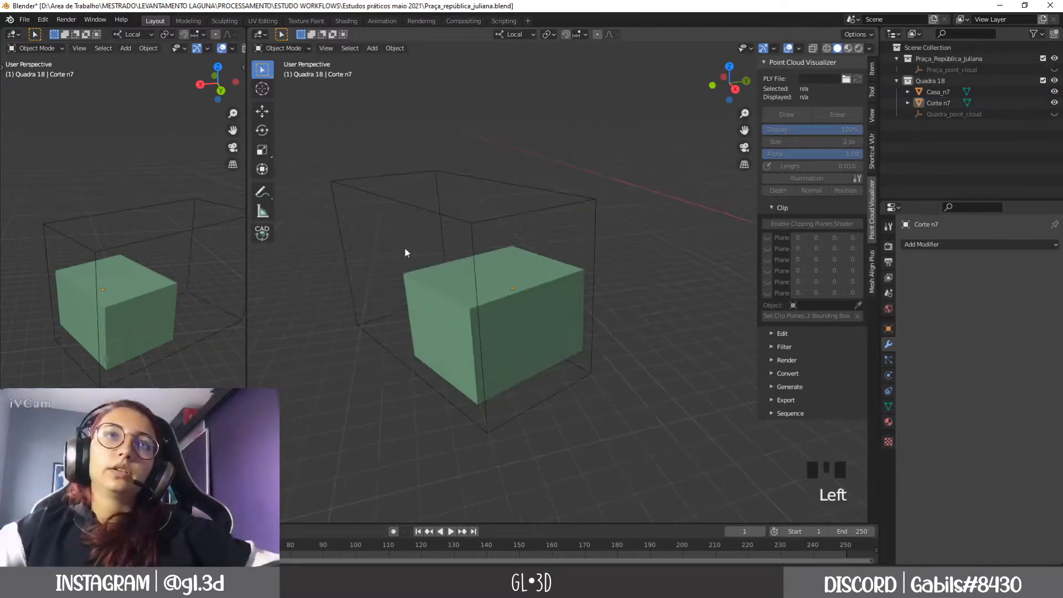
Step: Enter edit mode on Corte n7 and select the box's side face that runs along the house's depth
{"action": "left_click", "coordinate": [471, 231]}
{"action": "key", "text": "Tab"}
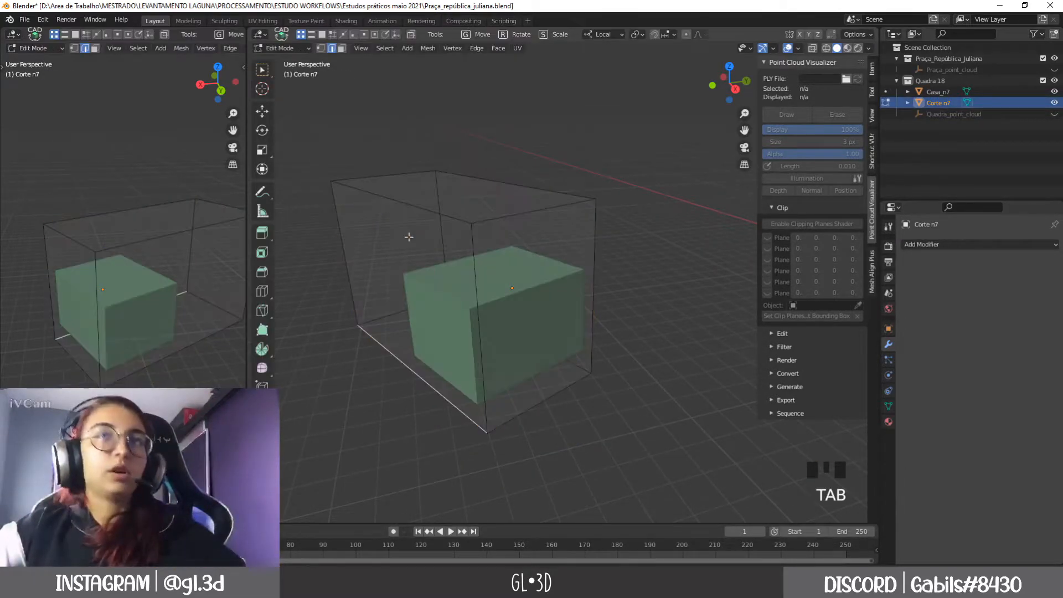
{"action": "left_click", "coordinate": [410, 237]}
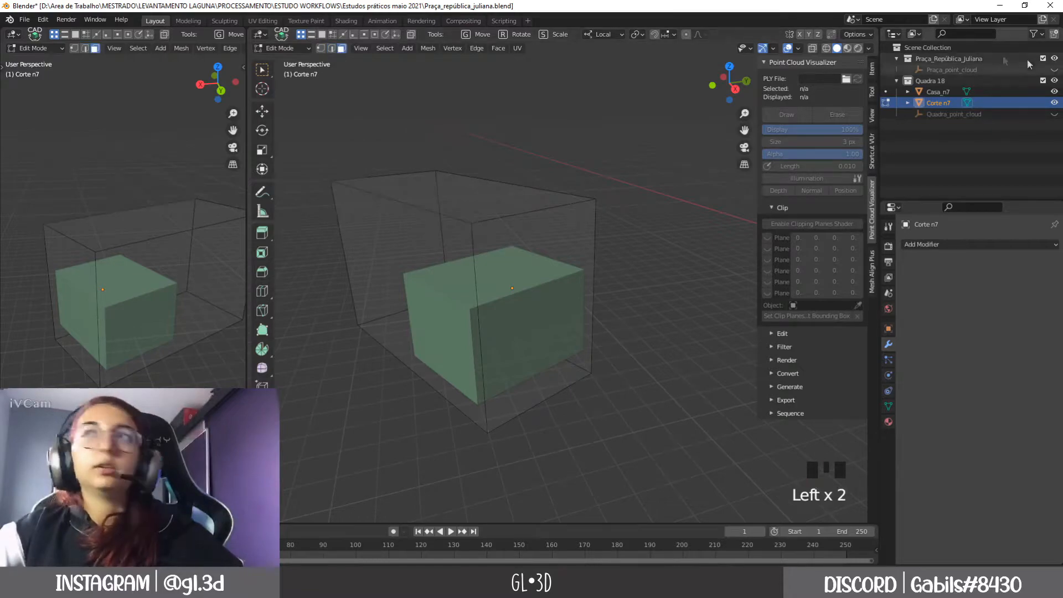
{"action": "left_click", "coordinate": [383, 226]}
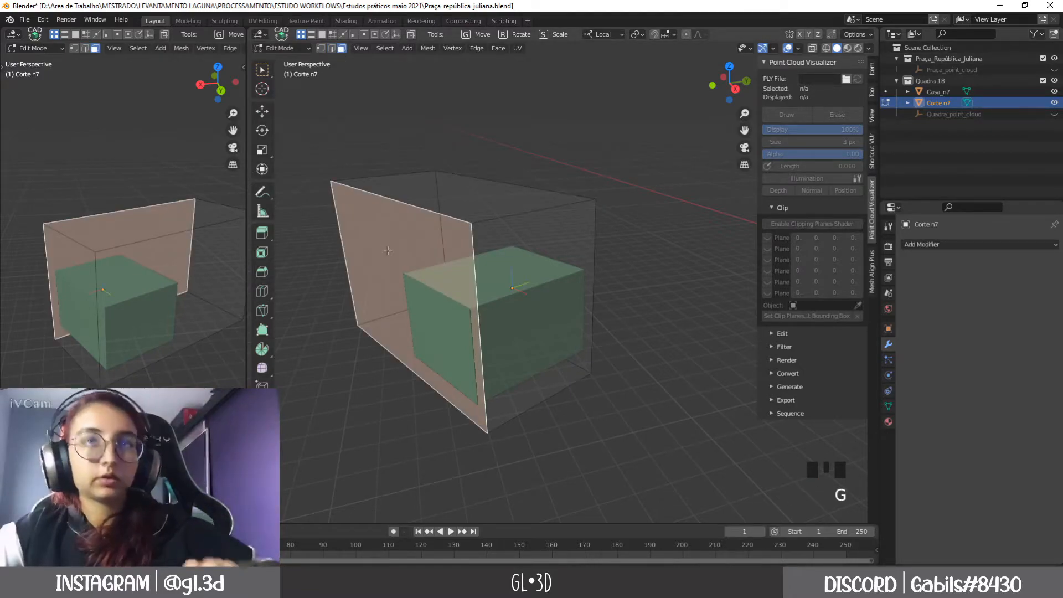
{"action": "middle_click_drag", "start_coordinate": [549, 227], "coordinate": [521, 229]}
{"action": "key", "text": "y"}
{"action": "key", "text": "4"}
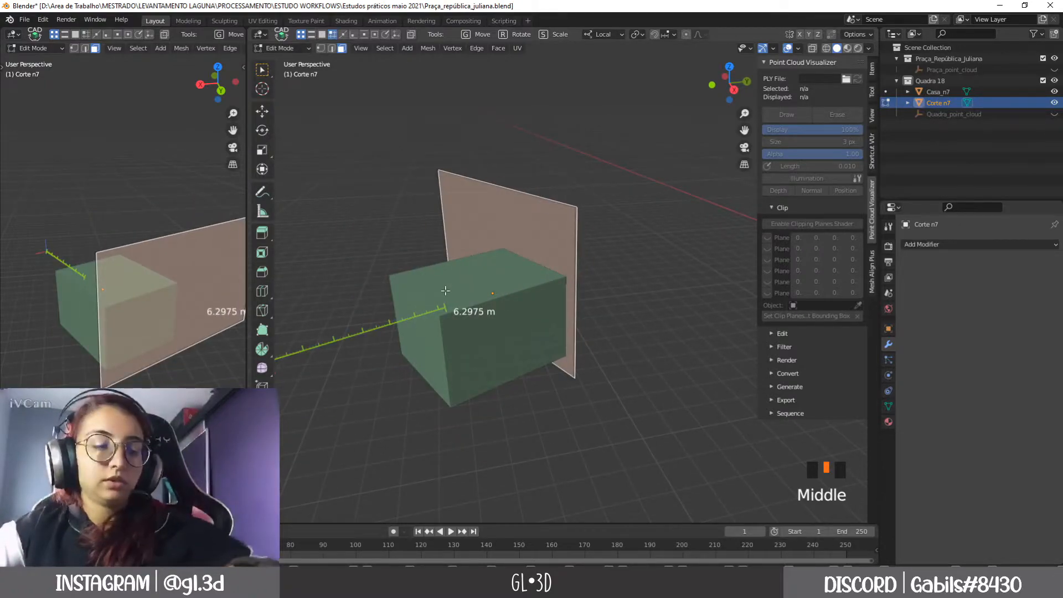
{"action": "key", "text": "Escape"}
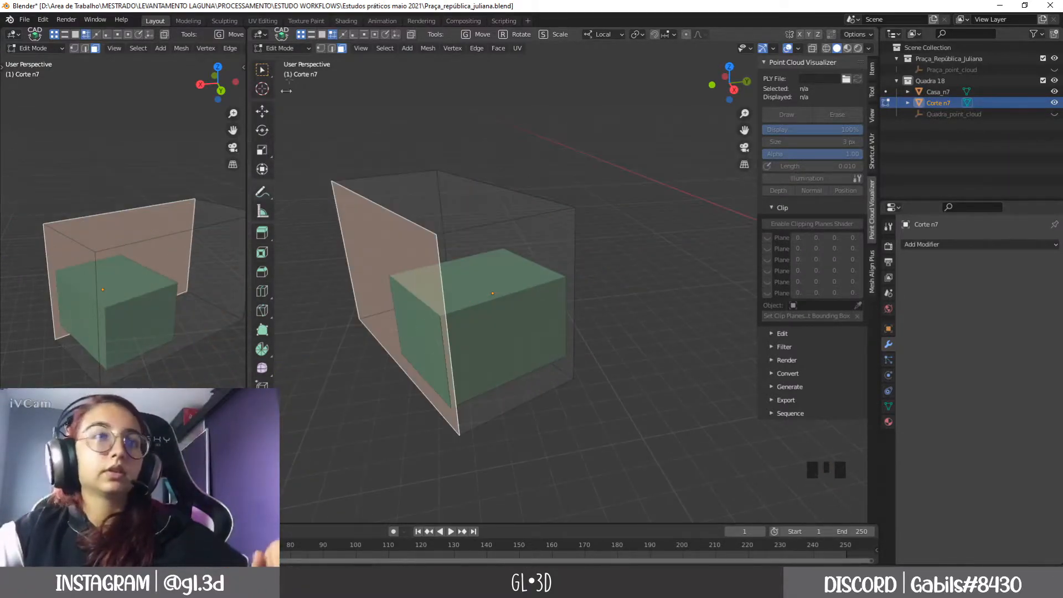
Step: Move the selected Corte n7 side face about 2.29 m inward along local Y, so it cuts through Casa_n7
{"action": "left_click", "coordinate": [263, 71]}
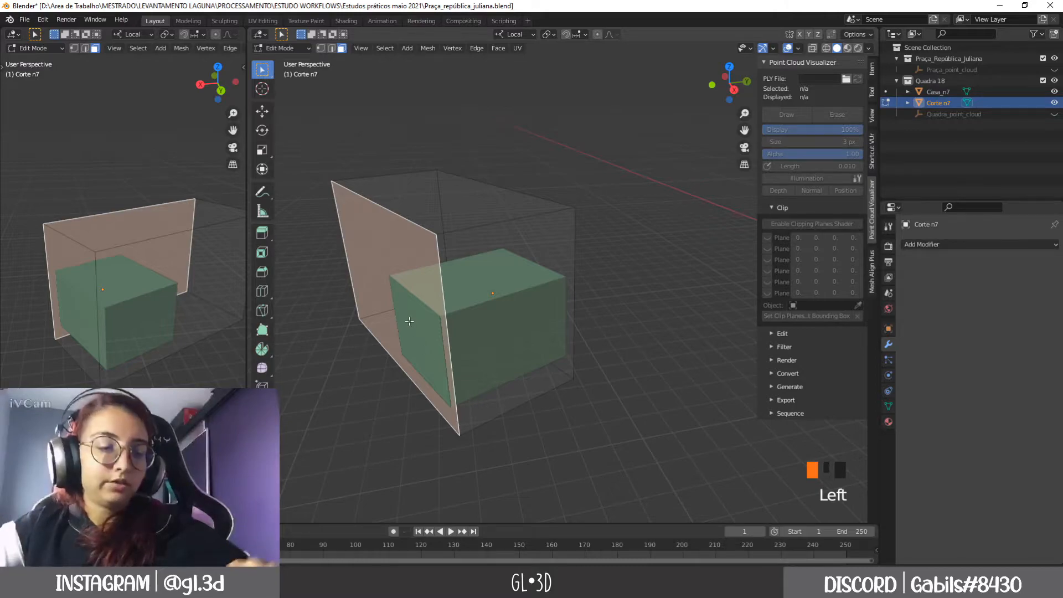
{"action": "key", "text": "g"}
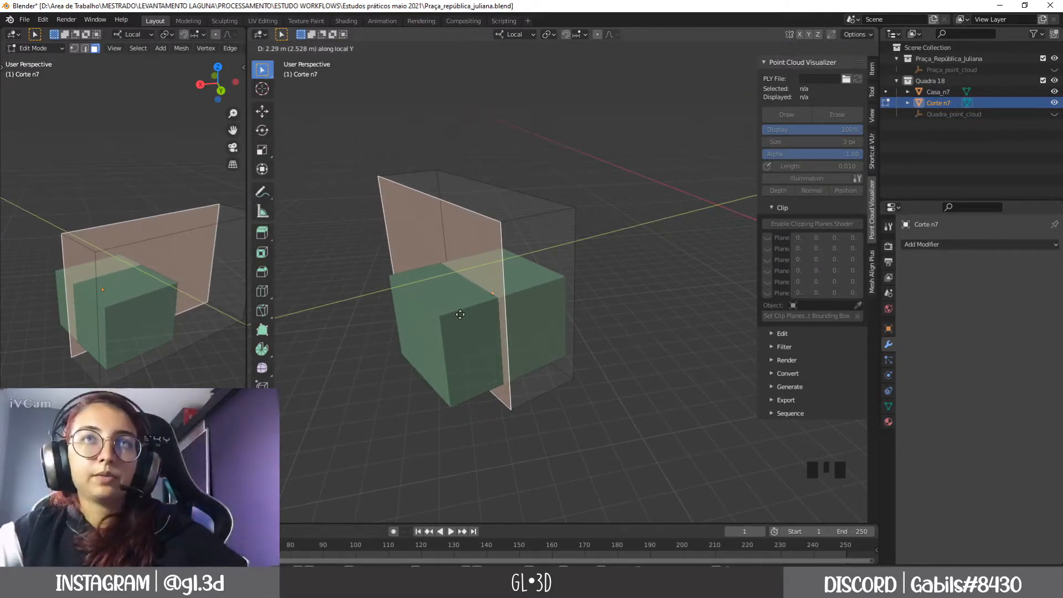
{"action": "left_click", "coordinate": [460, 314]}
Step: Show Quadra_point_cloud, leave edit mode and check the narrowed Corte n7 box against the house facade
{"action": "left_click", "coordinate": [1054, 114]}
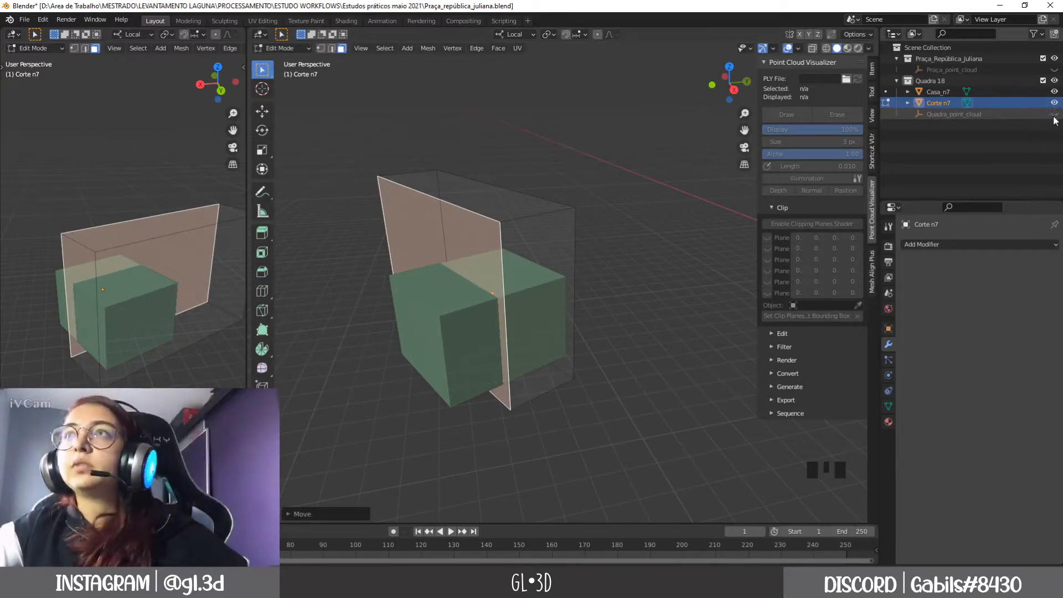
{"action": "middle_click_drag", "start_coordinate": [625, 221], "coordinate": [635, 303]}
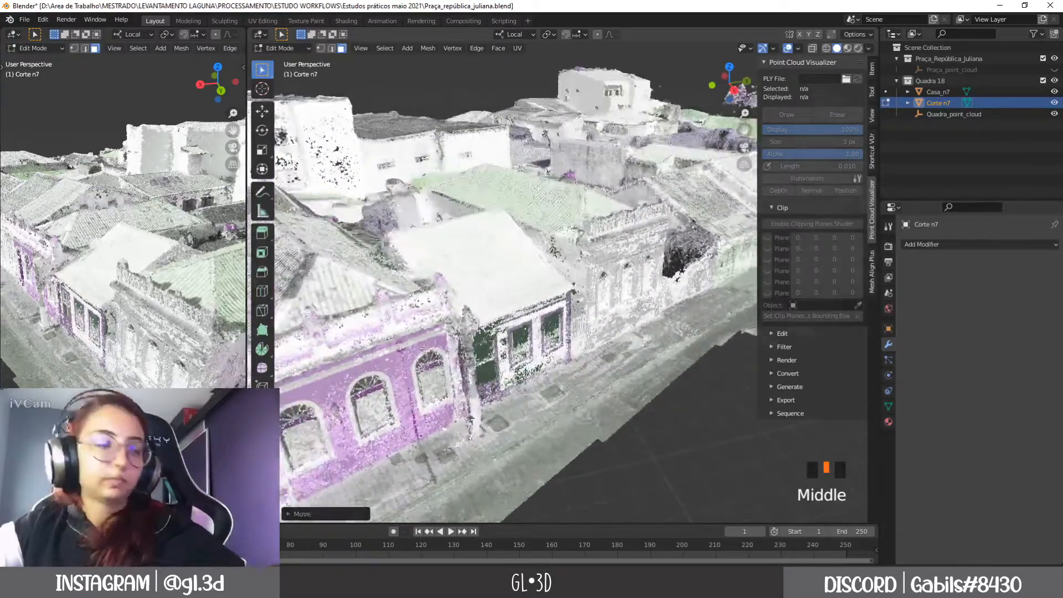
{"action": "key", "text": "Tab"}
{"action": "left_click", "coordinate": [531, 333]}
{"action": "middle_click_drag", "start_coordinate": [532, 332], "coordinate": [553, 332]}
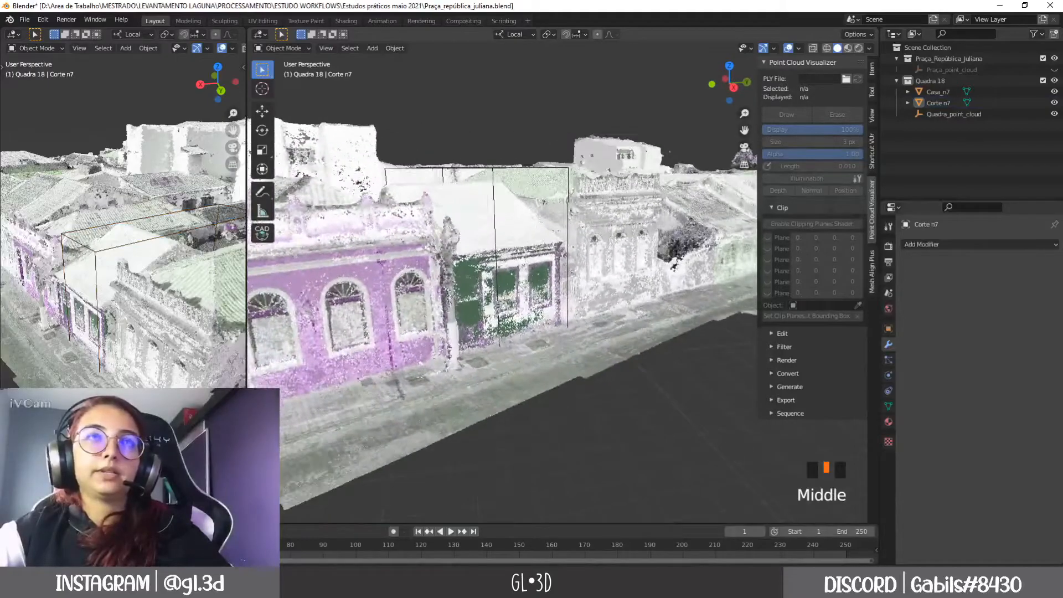
{"action": "left_click", "coordinate": [496, 196]}
{"action": "middle_click_drag", "start_coordinate": [548, 268], "coordinate": [452, 280]}
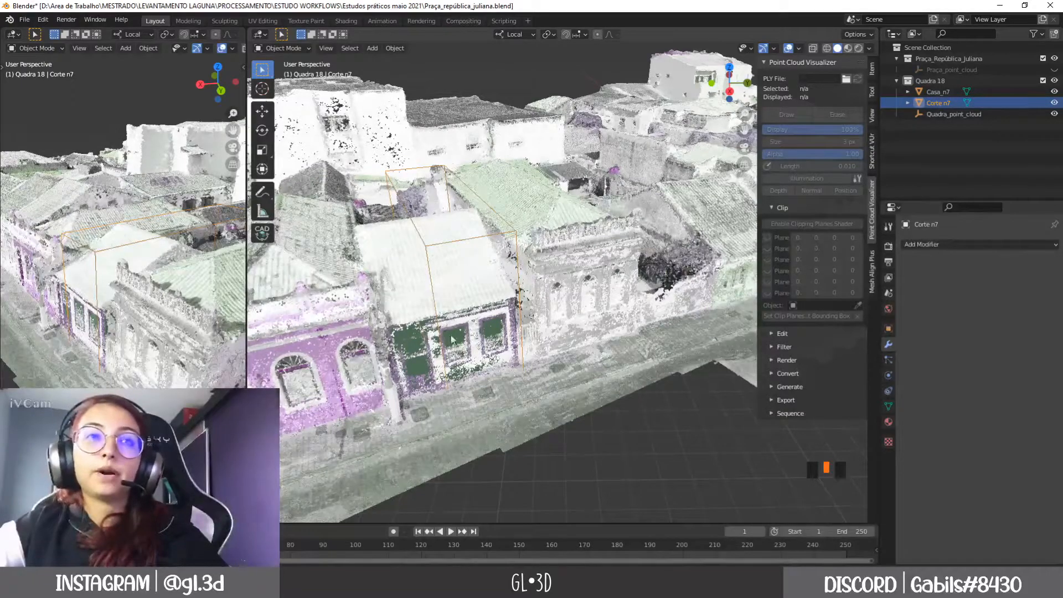
Step: Hide Quadra_point_cloud and add a Boolean modifier to Casa_n7 with Corte n7 as its object
{"action": "left_click", "coordinate": [1055, 113]}
{"action": "middle_click_drag", "start_coordinate": [529, 241], "coordinate": [546, 232]}
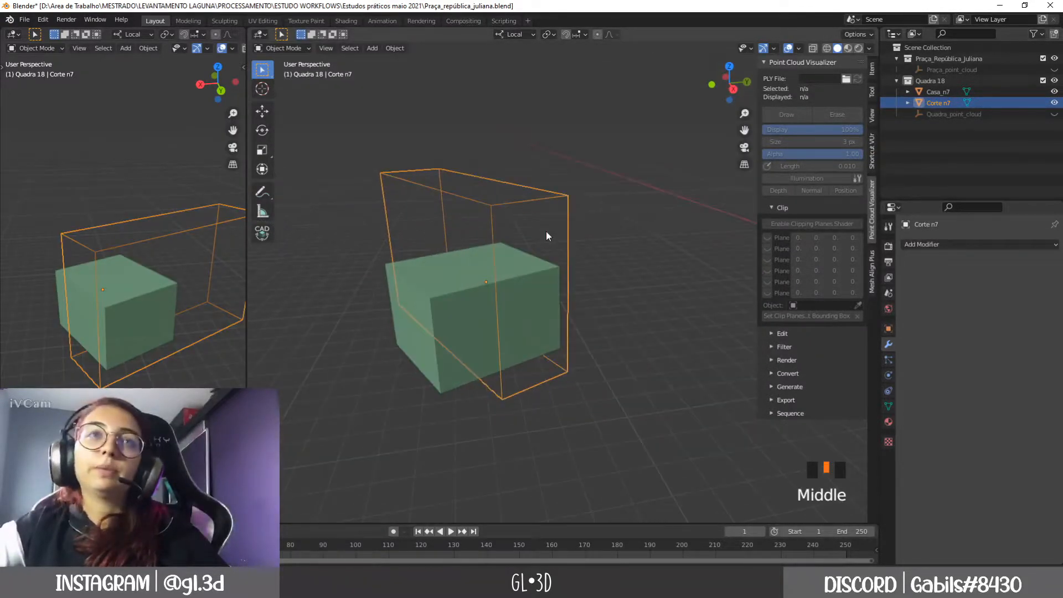
{"action": "left_click", "coordinate": [453, 280]}
{"action": "mouse_move", "coordinate": [453, 280]}
{"action": "middle_mouse_down"}
{"action": "mouse_move", "coordinate": [430, 269]}
{"action": "mouse_move", "coordinate": [480, 276]}
{"action": "mouse_move", "coordinate": [462, 264]}
{"action": "mouse_move", "coordinate": [466, 278]}
{"action": "middle_mouse_up"}
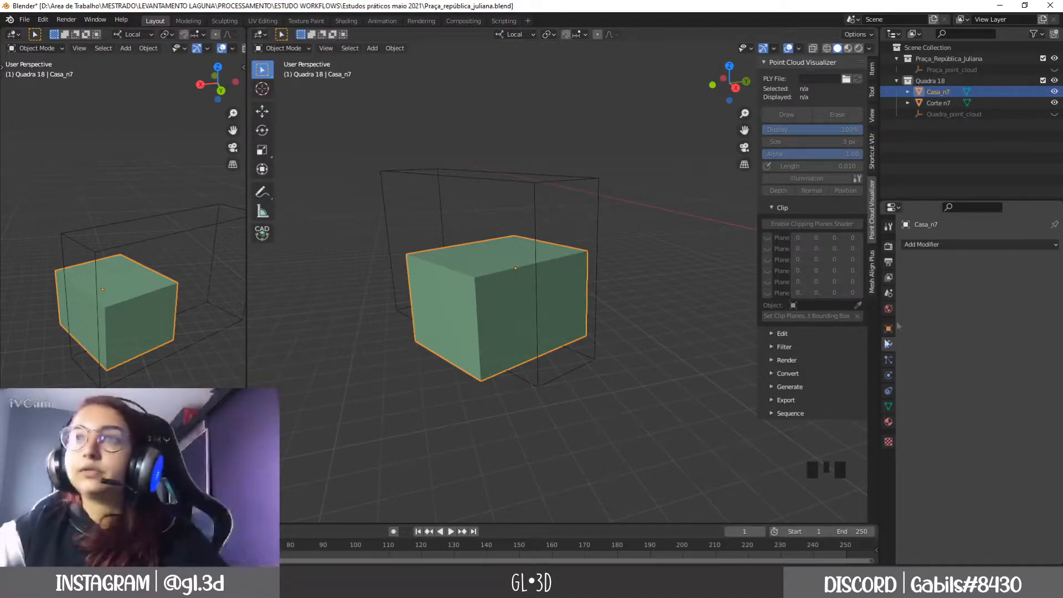
{"action": "left_click", "coordinate": [921, 244]}
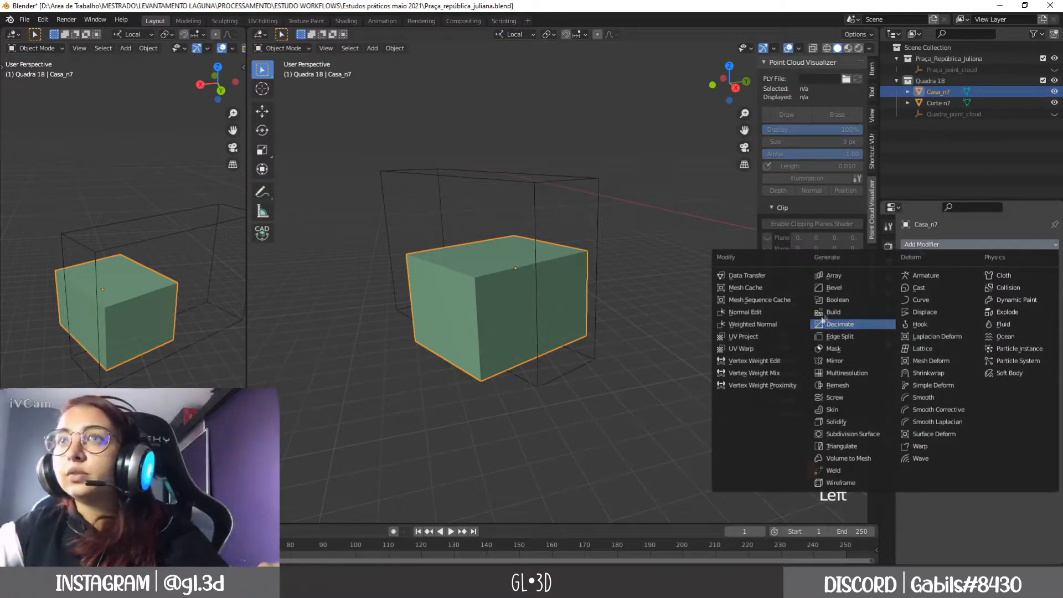
{"action": "left_click", "coordinate": [839, 300]}
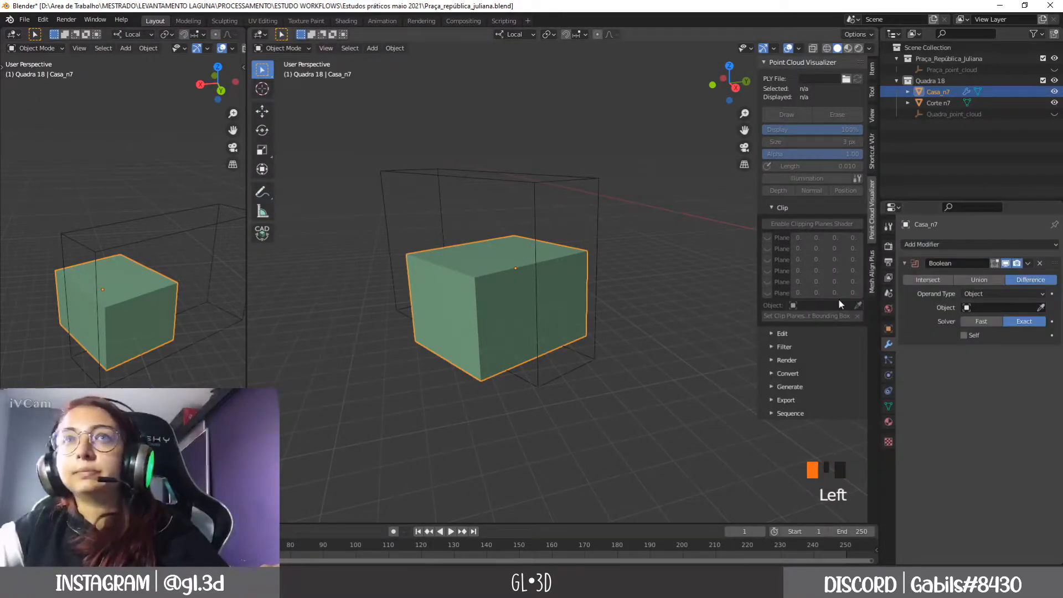
{"action": "left_click", "coordinate": [600, 200]}
Step: Set Casa_n7's Boolean operation to Intersect, keeping only the volume inside the Corte n7 box
{"action": "middle_click_drag", "start_coordinate": [615, 300], "coordinate": [569, 301]}
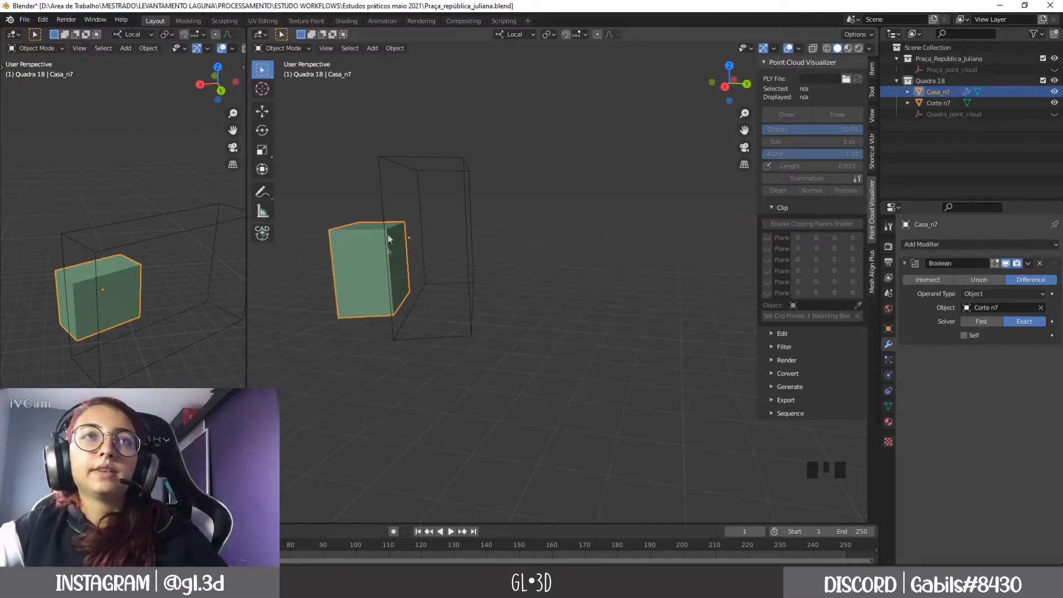
{"action": "middle_click_drag", "start_coordinate": [402, 261], "coordinate": [497, 245]}
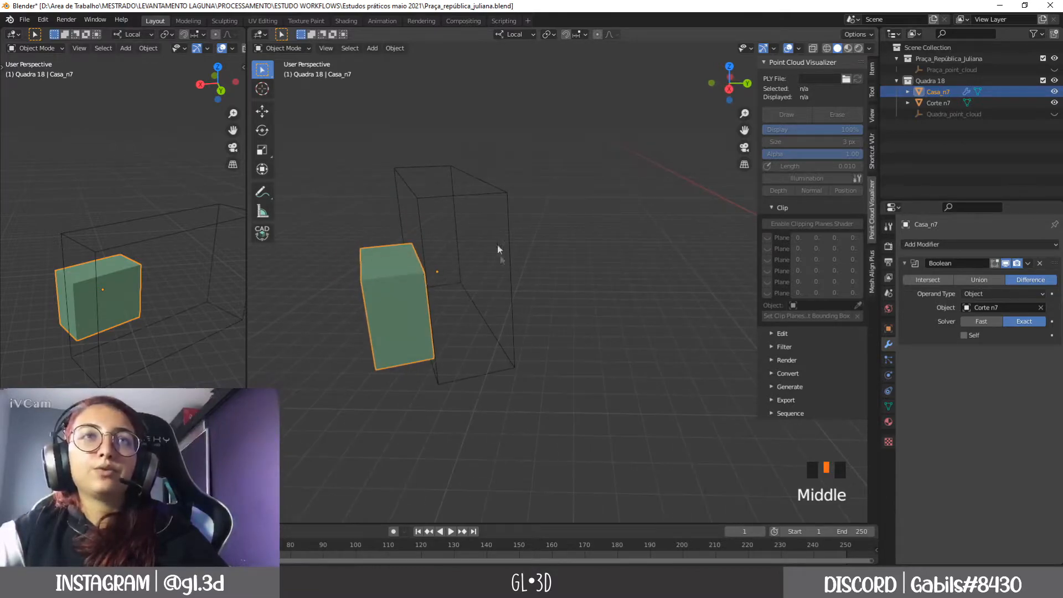
{"action": "left_click", "coordinate": [978, 280]}
{"action": "left_click", "coordinate": [945, 280]}
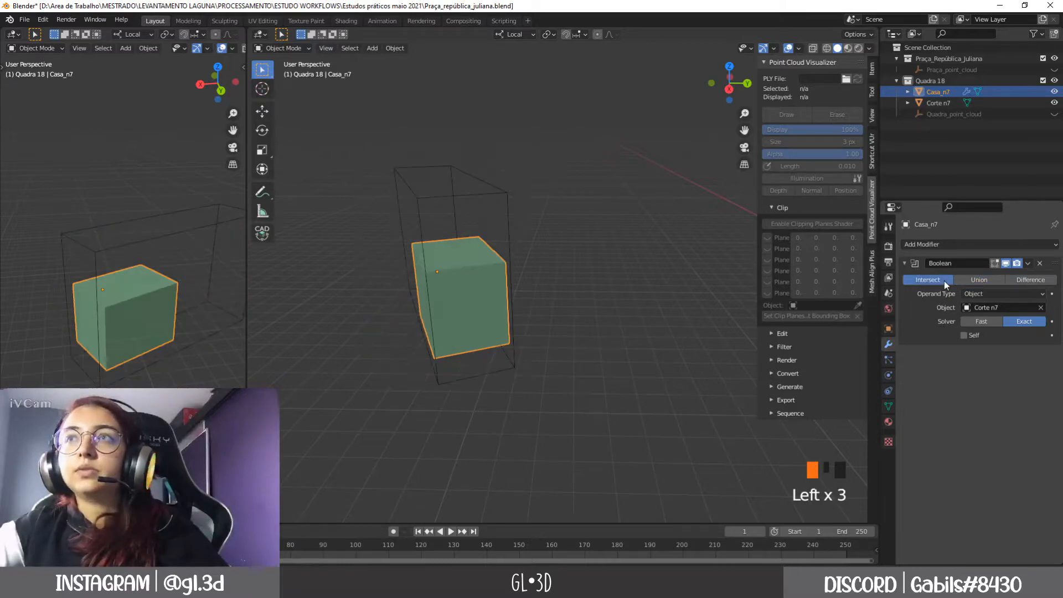
{"action": "middle_click_drag", "start_coordinate": [669, 333], "coordinate": [454, 337]}
Step: Show Quadra_point_cloud again and enable its clipping planes shader
{"action": "left_click", "coordinate": [454, 193]}
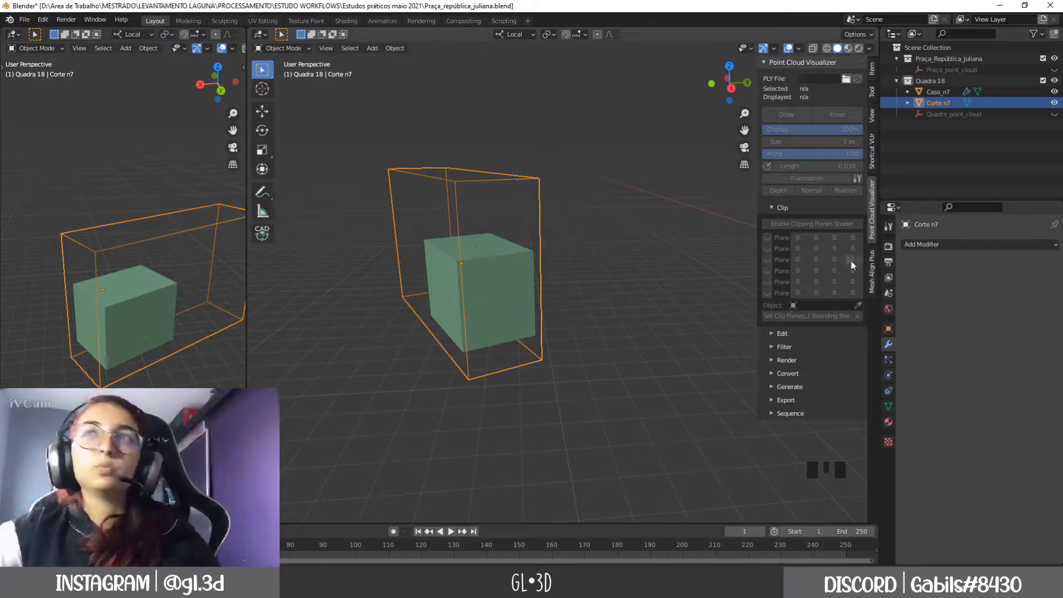
{"action": "left_click", "coordinate": [1055, 114]}
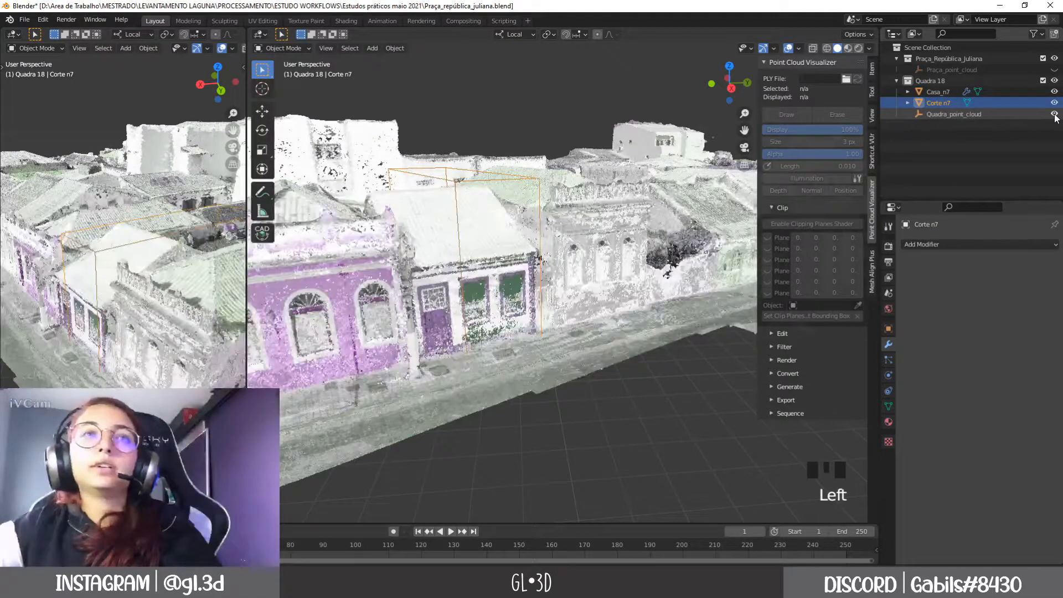
{"action": "left_click", "coordinate": [939, 114]}
{"action": "left_click", "coordinate": [799, 237]}
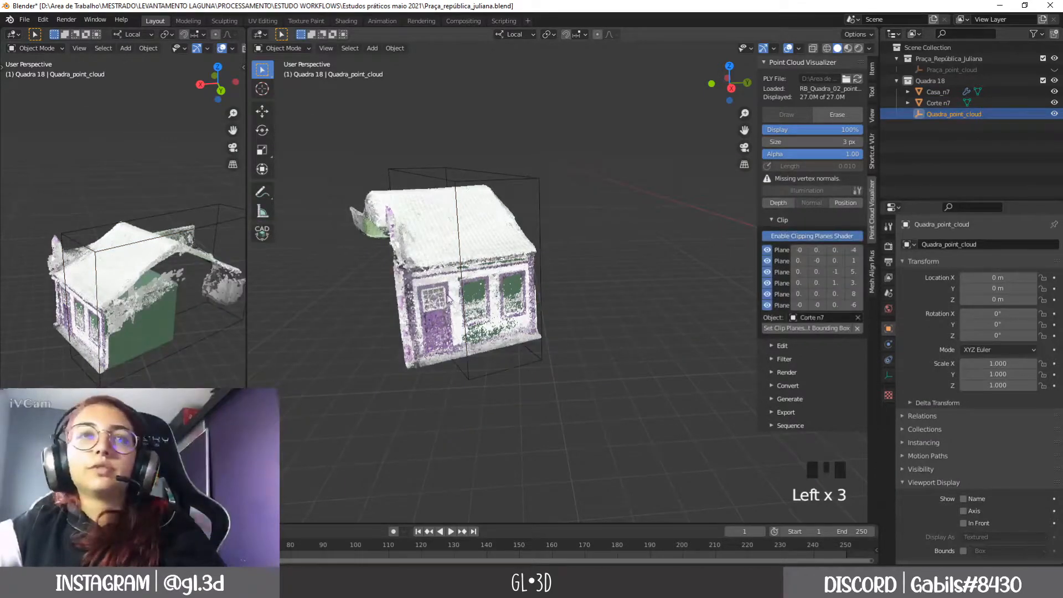
{"action": "middle_click_drag", "start_coordinate": [451, 302], "coordinate": [562, 319]}
Step: Reset the point cloud's clip planes from the bounding box of the narrowed Corte n7
{"action": "left_click", "coordinate": [858, 317]}
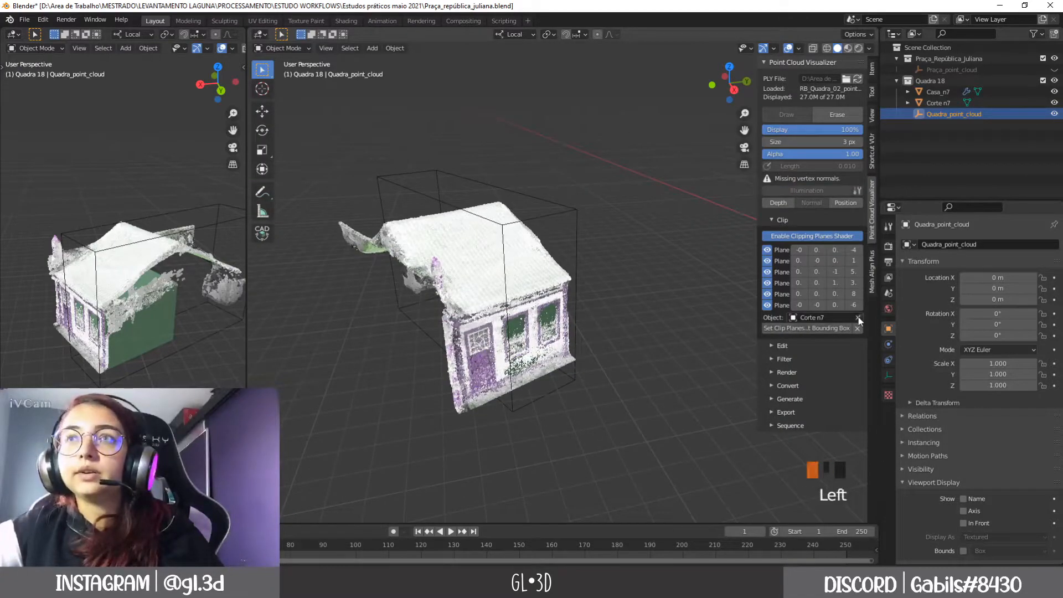
{"action": "left_click", "coordinate": [858, 317]}
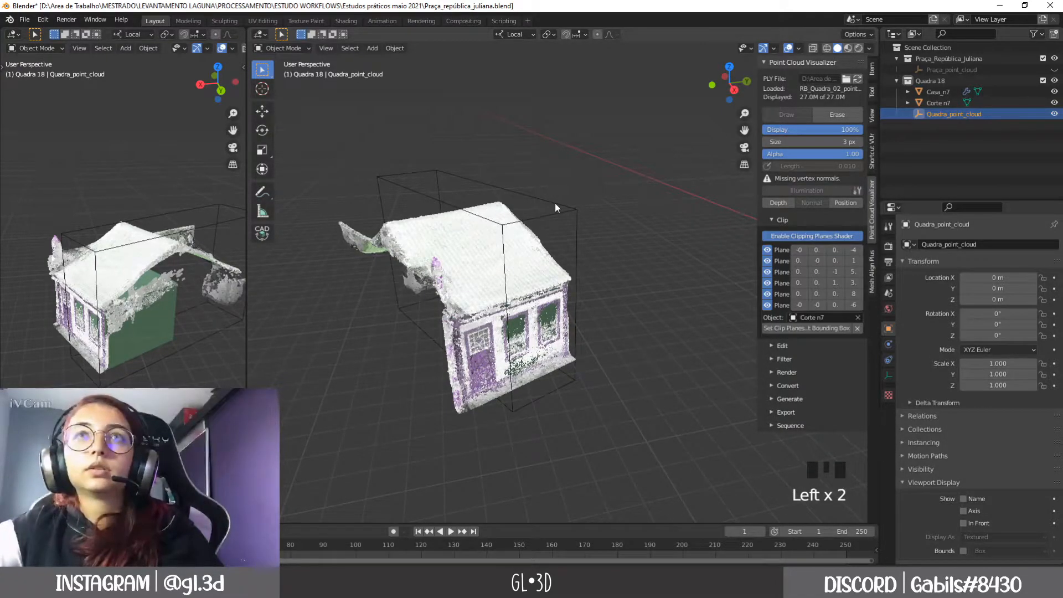
{"action": "left_click", "coordinate": [807, 330]}
{"action": "middle_click_drag", "start_coordinate": [414, 337], "coordinate": [401, 311]}
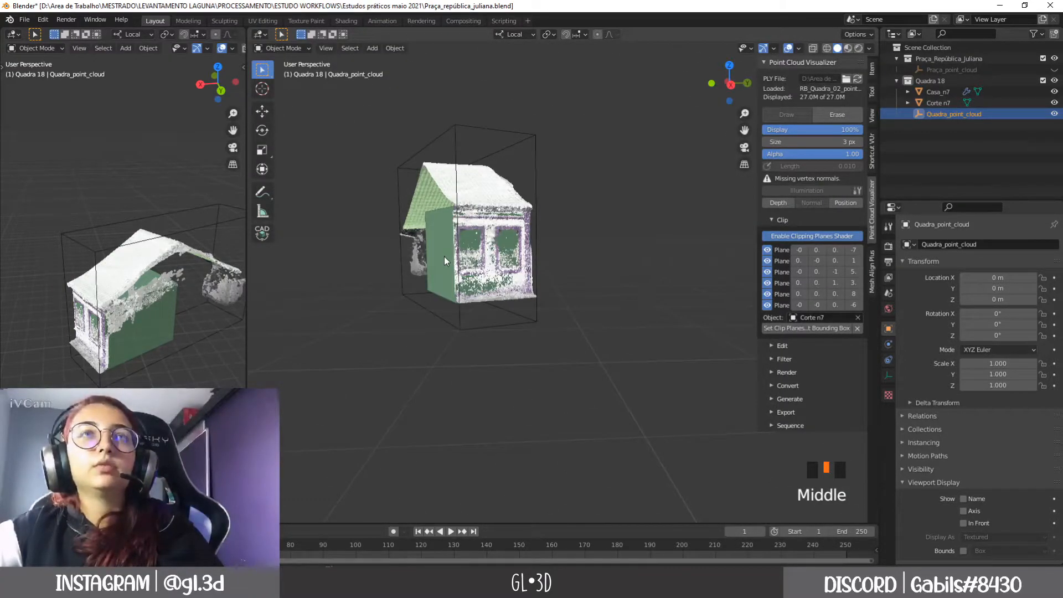
{"action": "middle_click_drag", "start_coordinate": [444, 257], "coordinate": [443, 370], "text": "shift"}
{"action": "scroll", "coordinate": [437, 294], "scroll_direction": "up", "scroll_amount": 2}
{"action": "scroll", "coordinate": [460, 279], "scroll_direction": "down", "scroll_amount": 2}
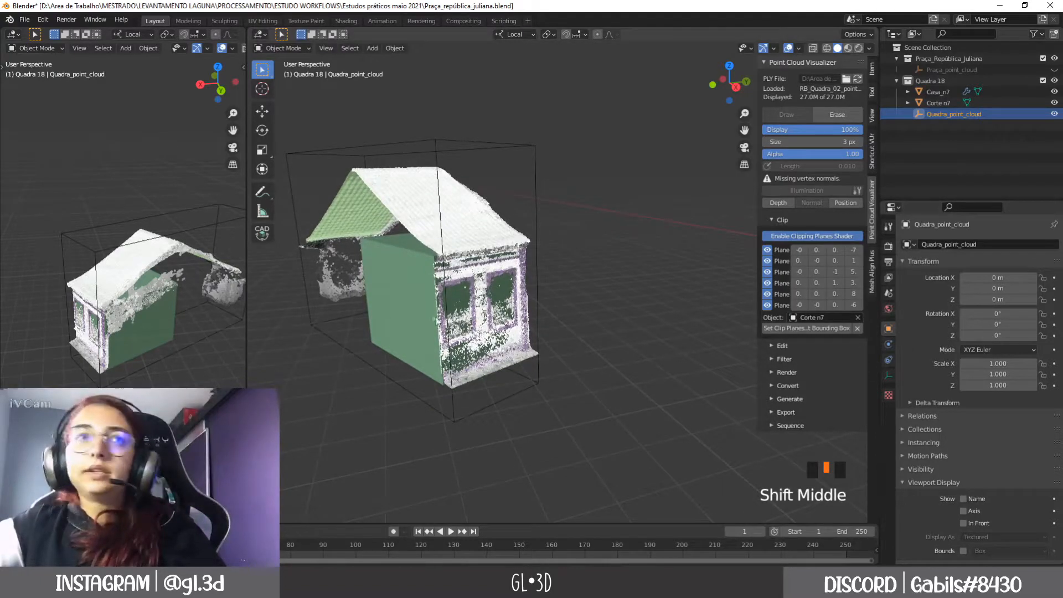
Step: Compare Casa_n7 with and without the Boolean by switching the modifier's viewport display off and on, leaving it unapplied
{"action": "left_click", "coordinate": [411, 297]}
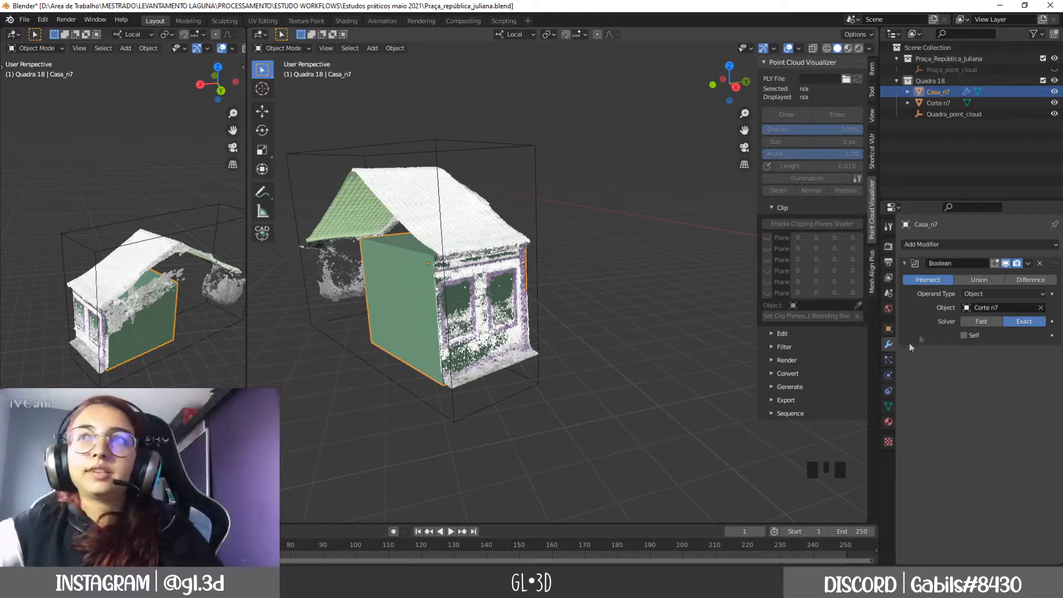
{"action": "left_click", "coordinate": [1027, 264]}
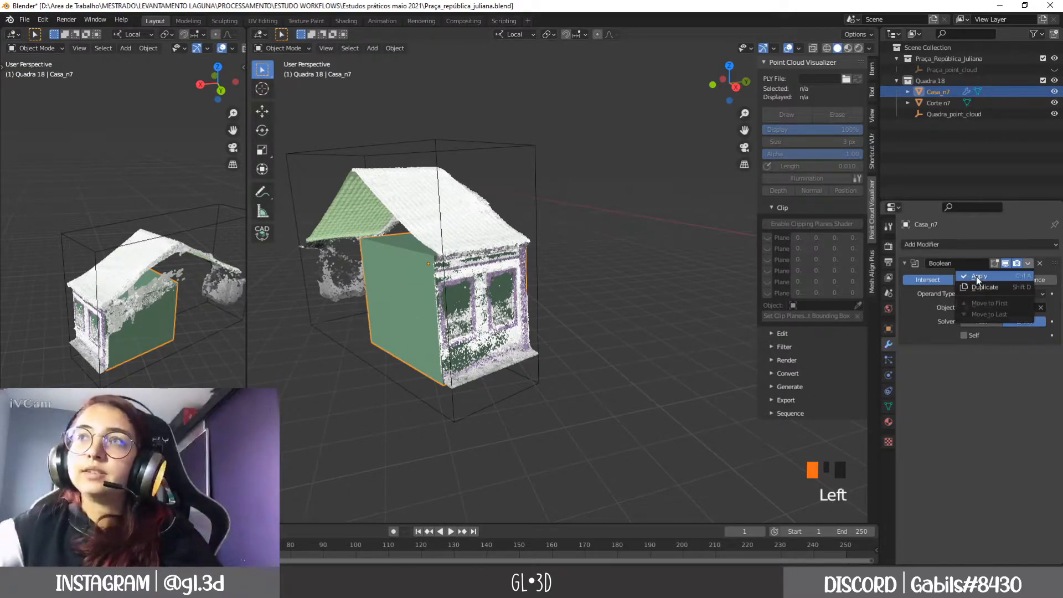
{"action": "left_click", "coordinate": [996, 411]}
{"action": "left_click", "coordinate": [1006, 263]}
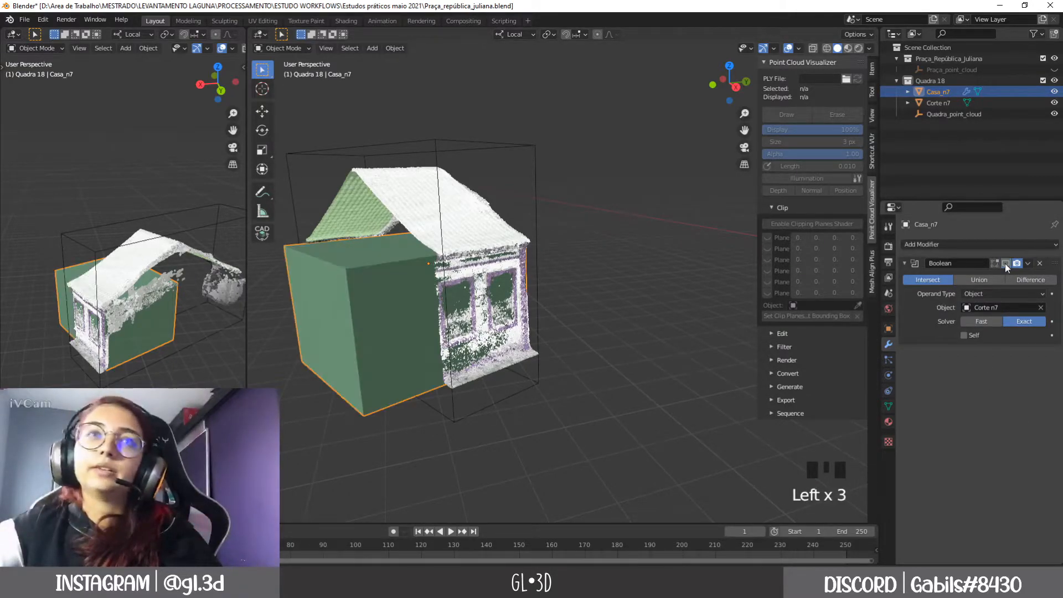
{"action": "left_click", "coordinate": [1005, 264]}
{"action": "left_click", "coordinate": [1005, 264]}
{"action": "left_click", "coordinate": [1005, 263]}
{"action": "left_click", "coordinate": [1006, 264]}
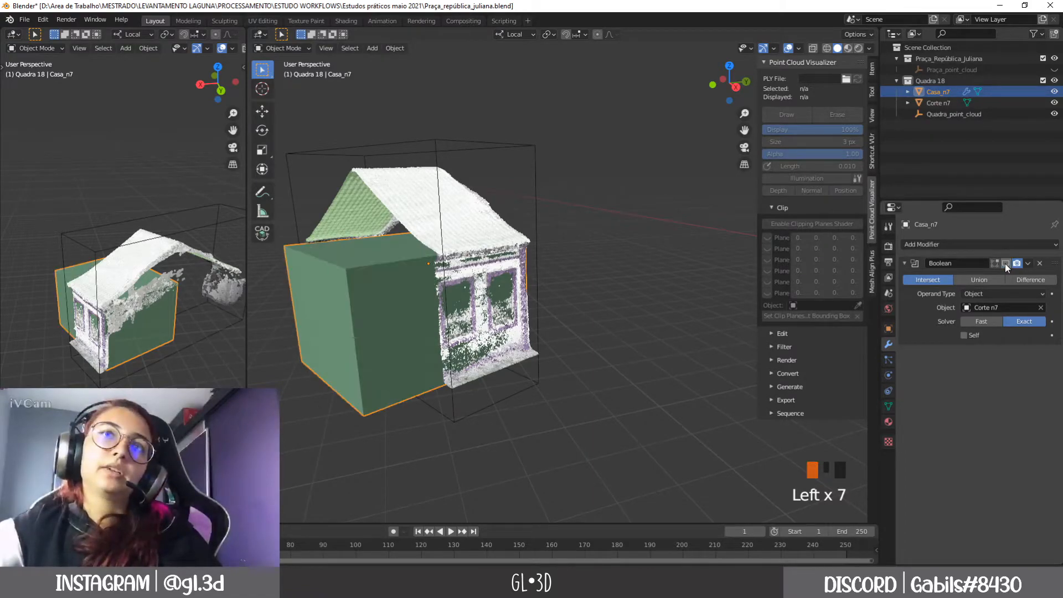
{"action": "left_click", "coordinate": [1005, 264]}
{"action": "middle_click_drag", "start_coordinate": [621, 271], "coordinate": [473, 317]}
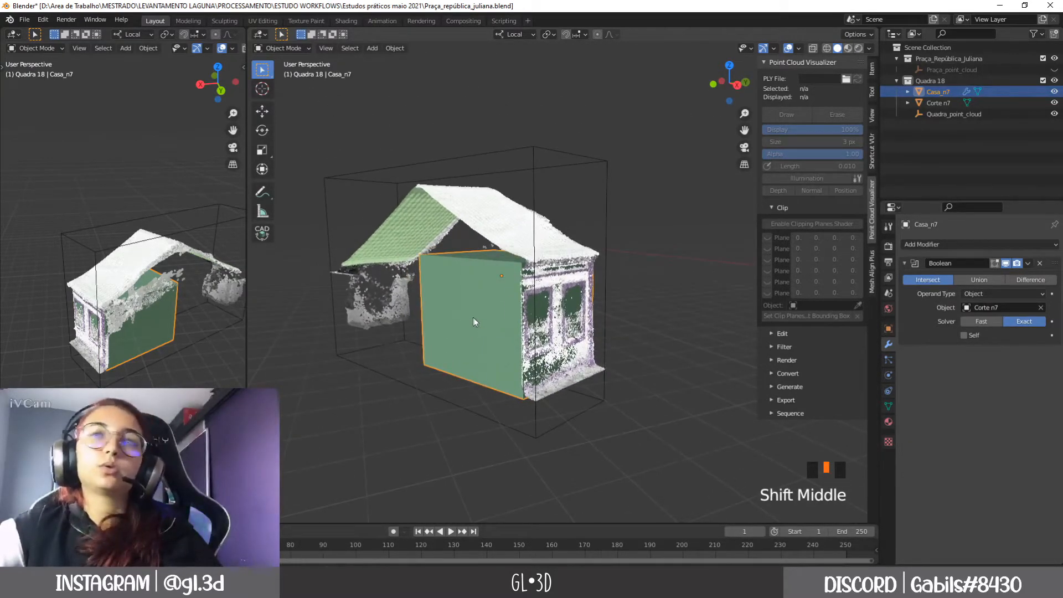
{"action": "left_click", "coordinate": [1005, 263]}
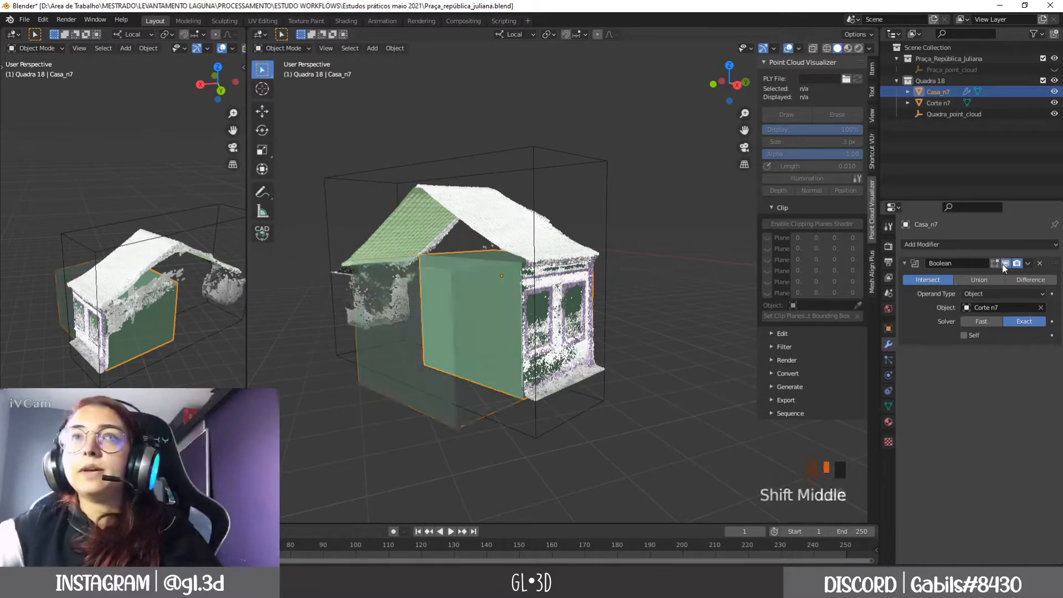
Step: Turn off the clipping planes shader on Quadra_point_cloud to display the whole street
{"action": "left_click", "coordinate": [962, 115]}
{"action": "left_click", "coordinate": [813, 237]}
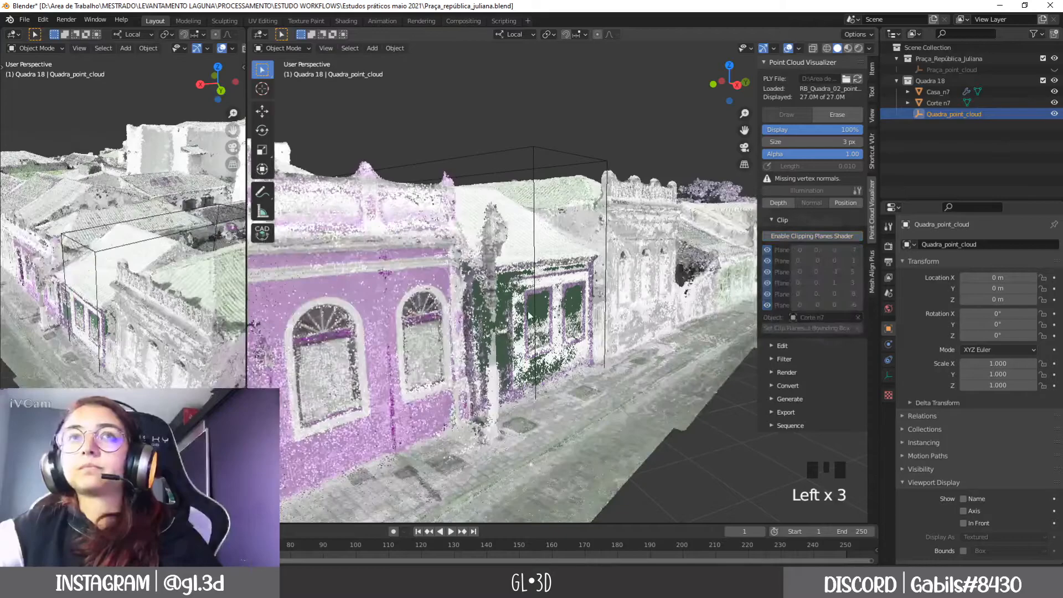
{"action": "middle_click_drag", "start_coordinate": [529, 315], "coordinate": [495, 289]}
{"action": "scroll", "coordinate": [513, 294], "scroll_direction": "down", "scroll_amount": 2}
{"action": "middle_click_drag", "start_coordinate": [412, 346], "coordinate": [486, 353], "text": "shift"}
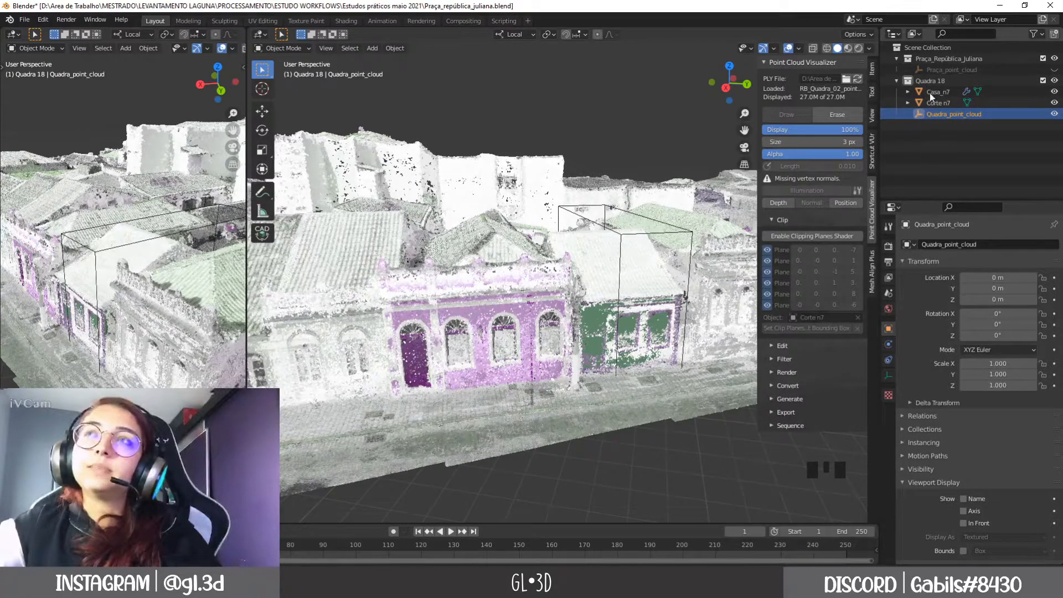
{"action": "middle_click_drag", "start_coordinate": [612, 253], "coordinate": [574, 280]}
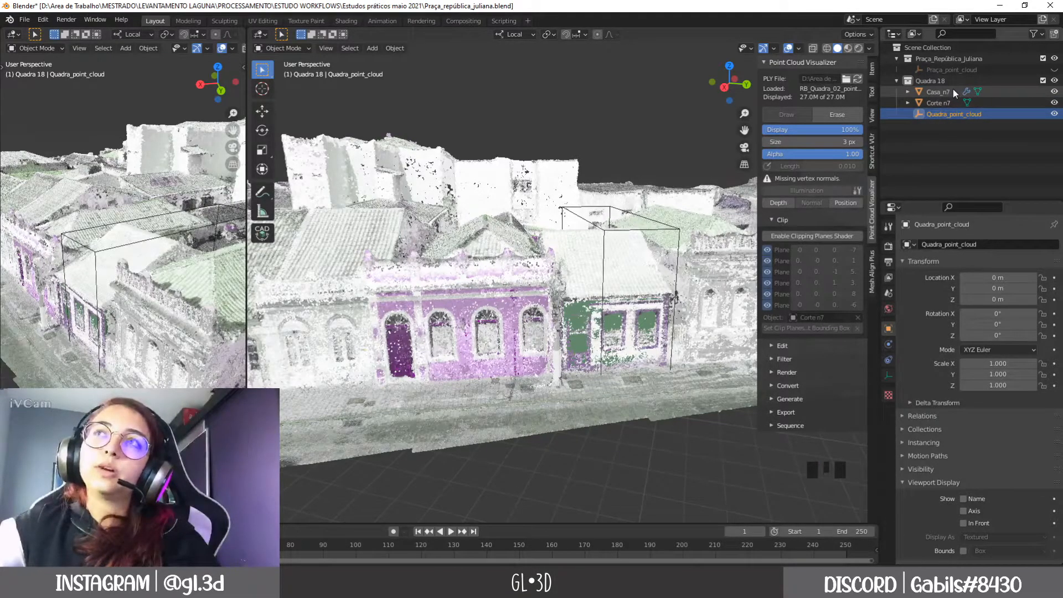
Step: Select Casa_n7 and examine the unclipped row of street houses around the Corte n7 box
{"action": "left_click", "coordinate": [576, 339]}
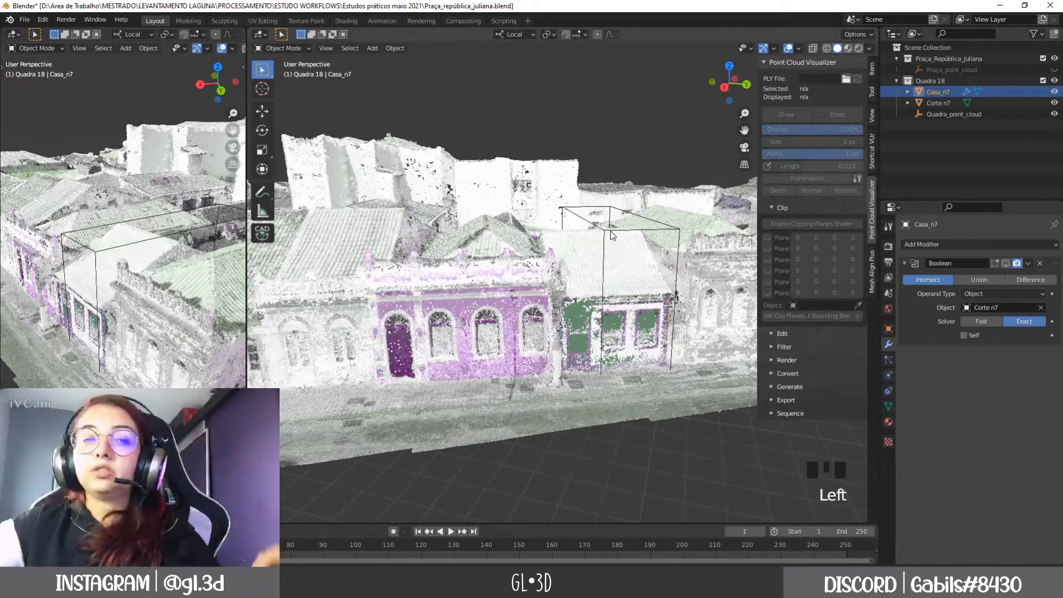
{"action": "middle_click_drag", "start_coordinate": [562, 283], "coordinate": [464, 332]}
{"action": "scroll", "coordinate": [530, 278], "scroll_direction": "down", "scroll_amount": 3}
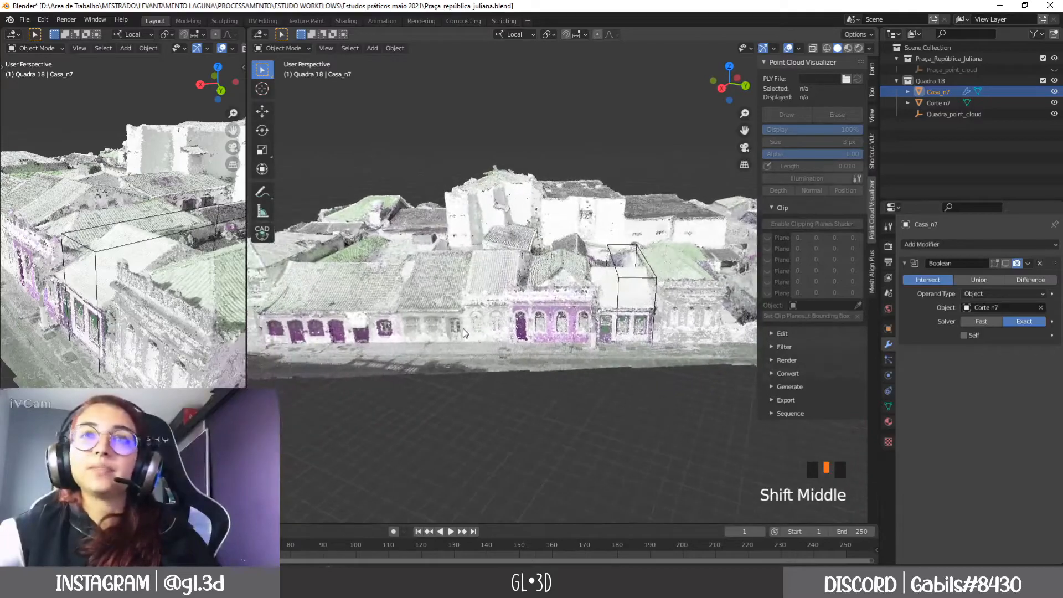
{"action": "middle_click_drag", "start_coordinate": [354, 333], "coordinate": [396, 346]}
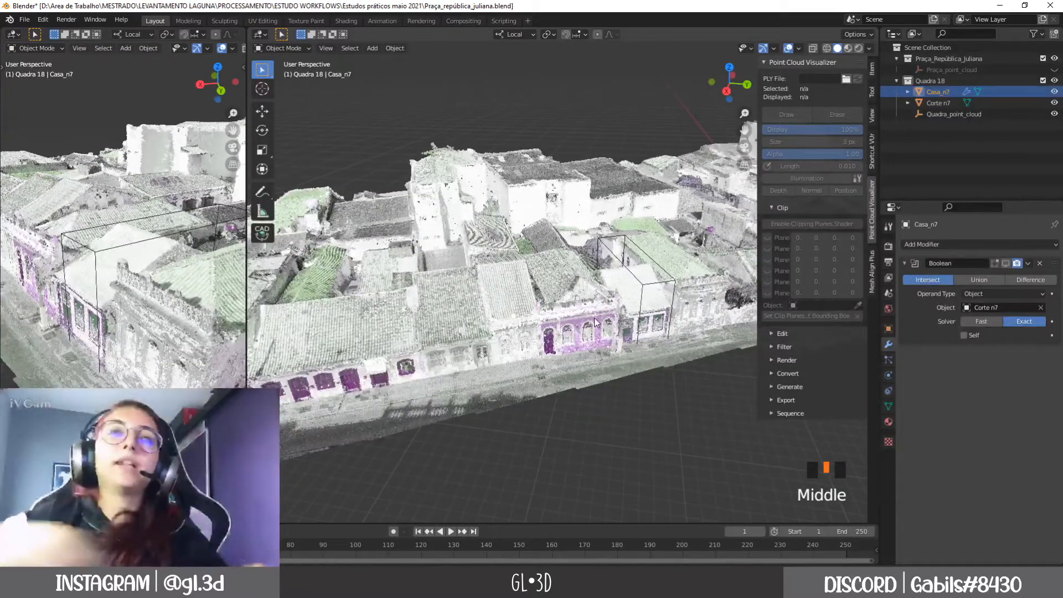
{"action": "scroll", "coordinate": [499, 357], "scroll_direction": "up", "scroll_amount": 2}
{"action": "middle_click_drag", "start_coordinate": [471, 372], "coordinate": [544, 392]}
{"action": "scroll", "coordinate": [448, 369], "scroll_direction": "down", "scroll_amount": 3}
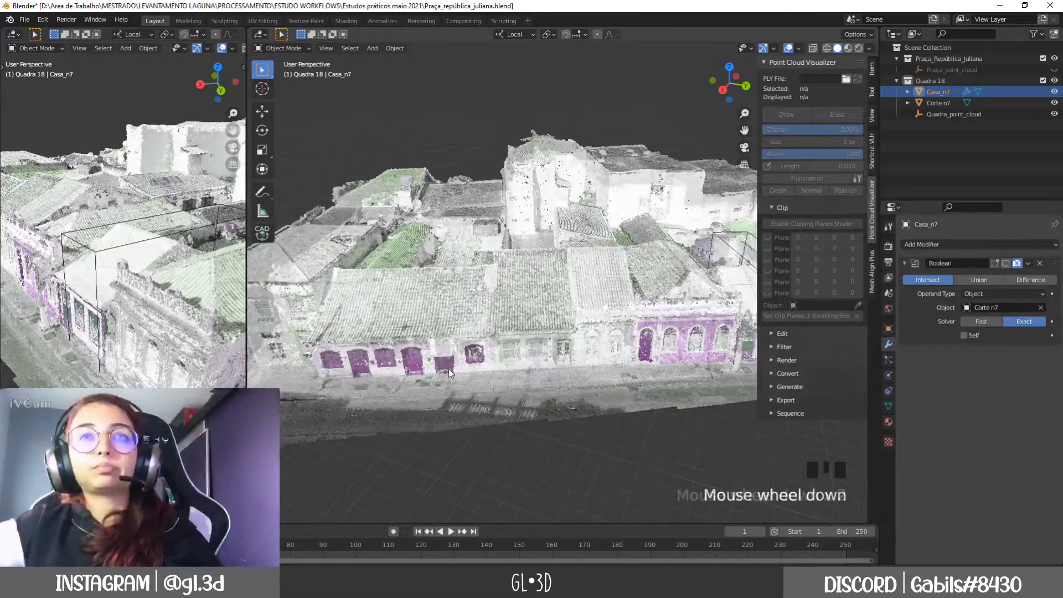
{"action": "middle_click_drag", "start_coordinate": [471, 377], "coordinate": [515, 357]}
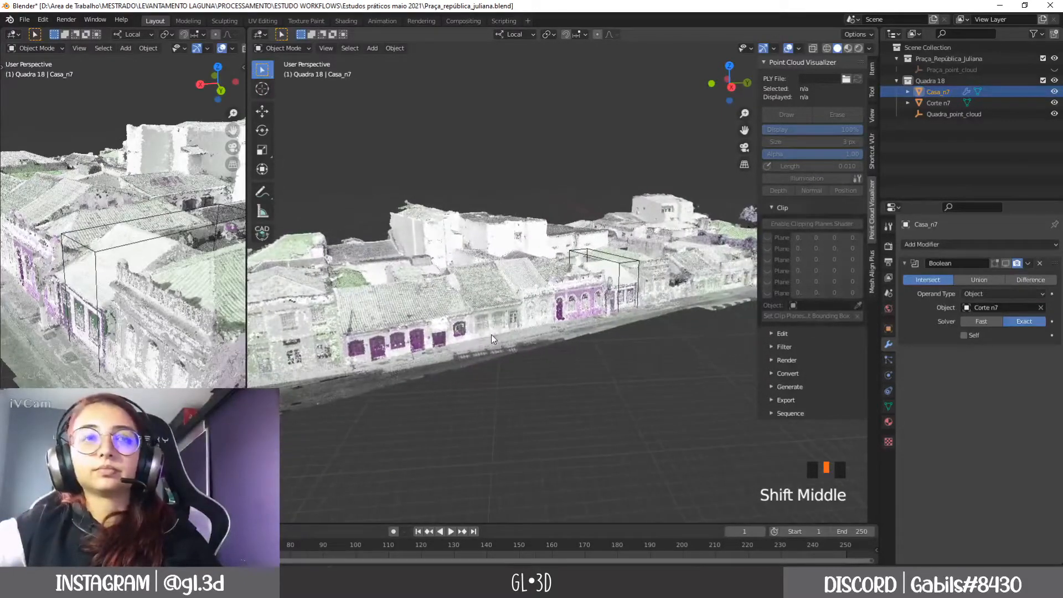
{"action": "scroll", "coordinate": [670, 286], "scroll_direction": "up", "scroll_amount": 3}
{"action": "middle_click_drag", "start_coordinate": [670, 285], "coordinate": [559, 313], "text": "shift"}
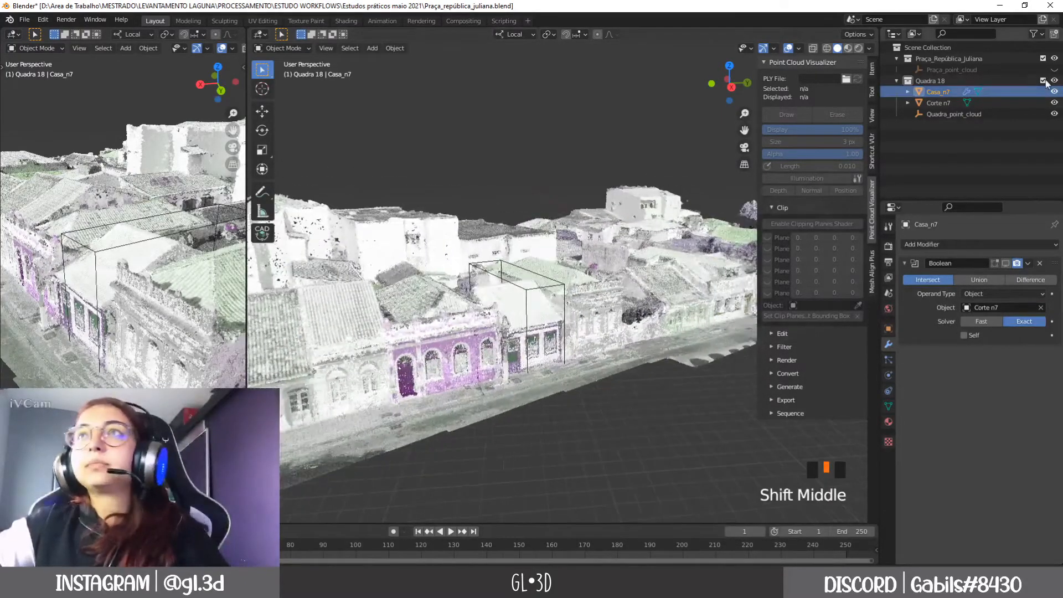
Step: Hide the Corte n7 box in the viewport, leaving the Casa_n7 facade in view
{"action": "left_click", "coordinate": [1055, 103]}
{"action": "scroll", "coordinate": [488, 382], "scroll_direction": "up", "scroll_amount": 2}
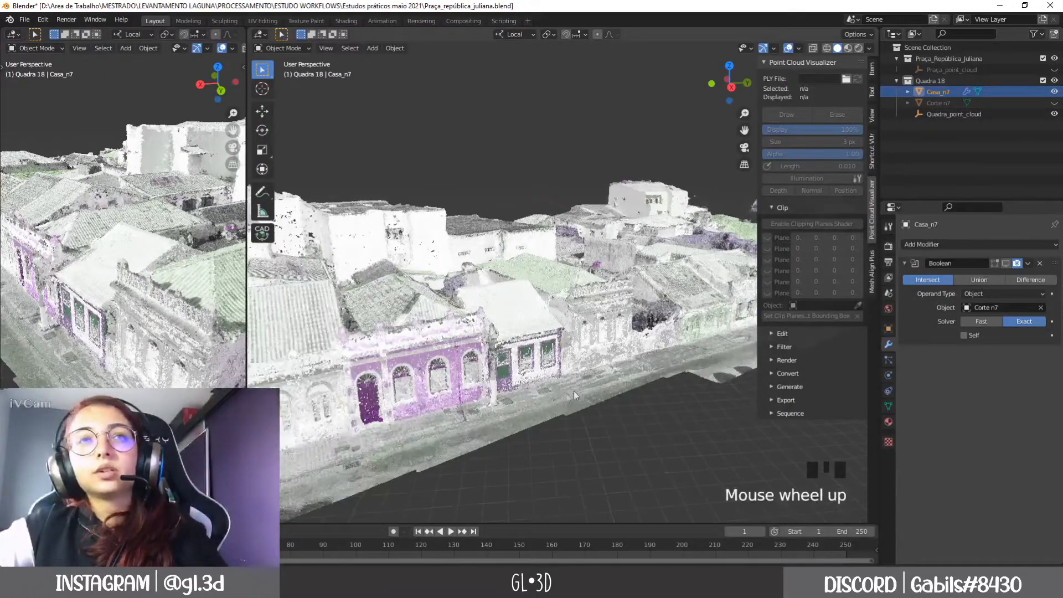
{"action": "middle_click_drag", "start_coordinate": [487, 382], "coordinate": [566, 326]}
{"action": "left_click", "coordinate": [487, 385]}
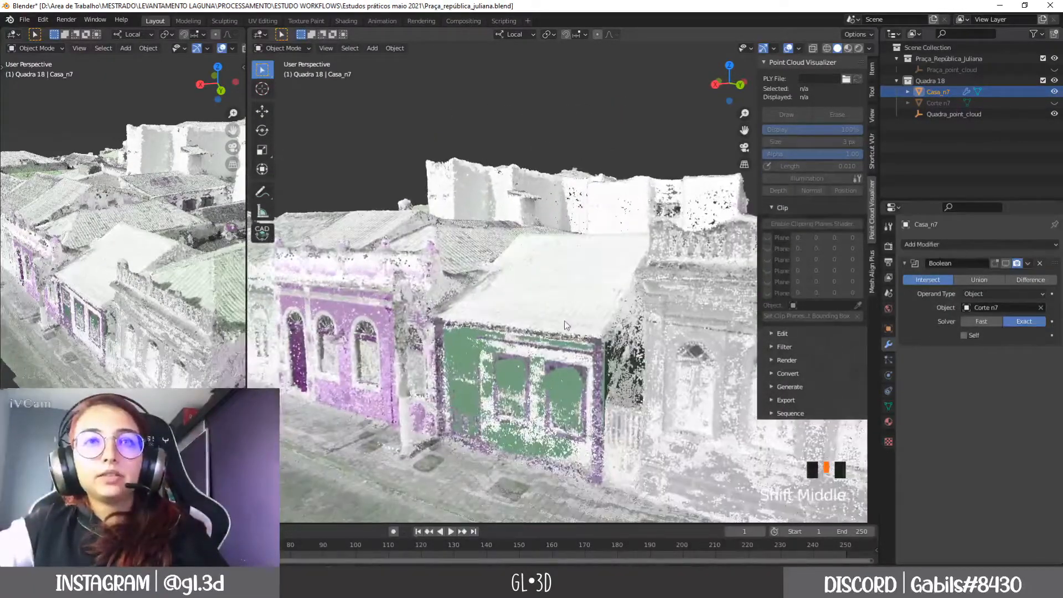
Step: Open the Casa_n7 mesh in Edit Mode and hide Quadra_point_cloud to isolate the house volume
{"action": "key", "text": "Tab"}
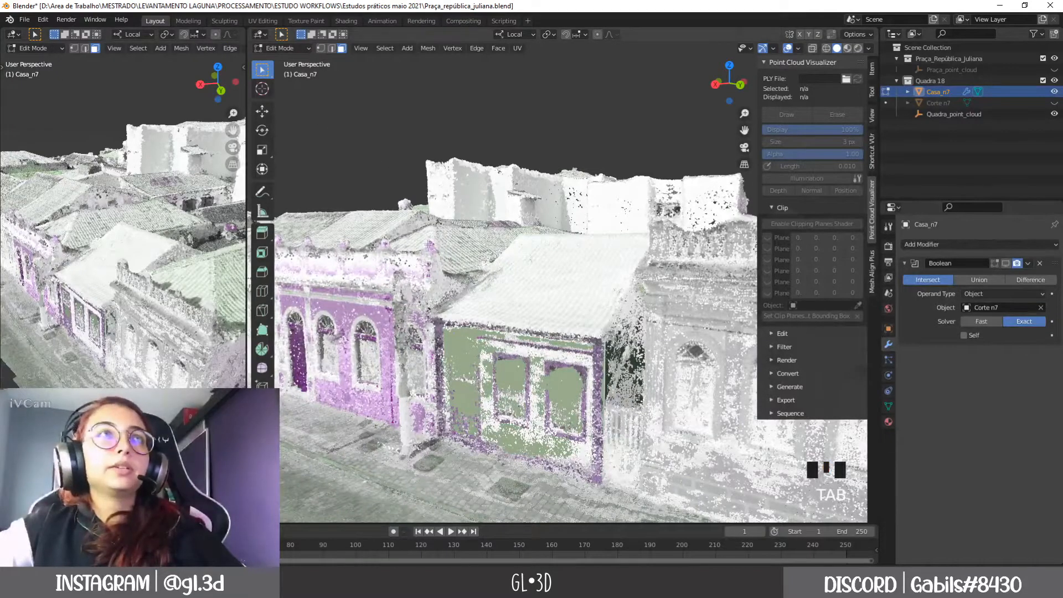
{"action": "left_click", "coordinate": [1055, 113]}
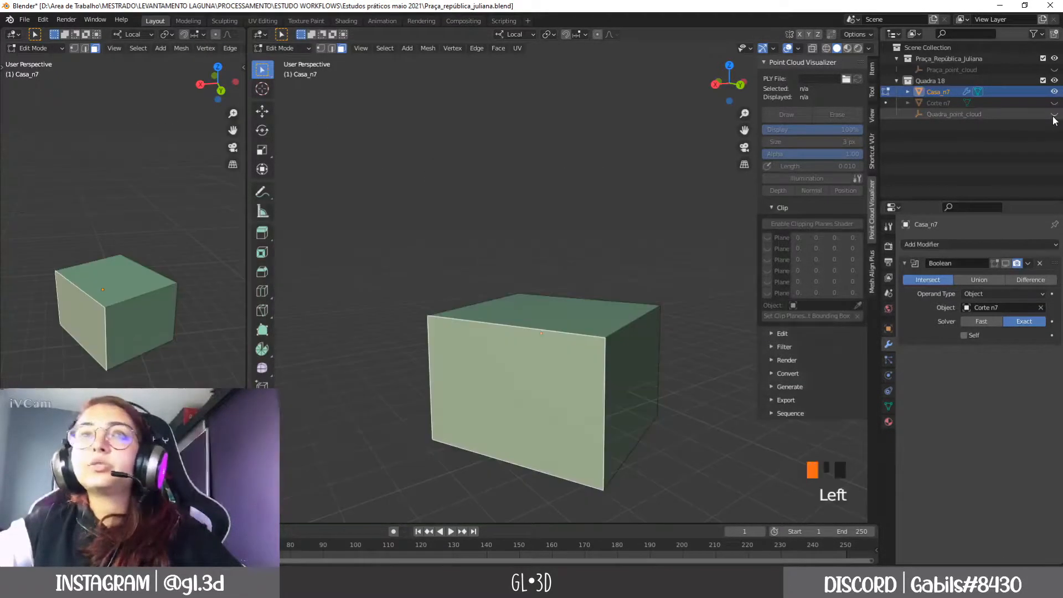
{"action": "middle_click_drag", "start_coordinate": [432, 341], "coordinate": [453, 345]}
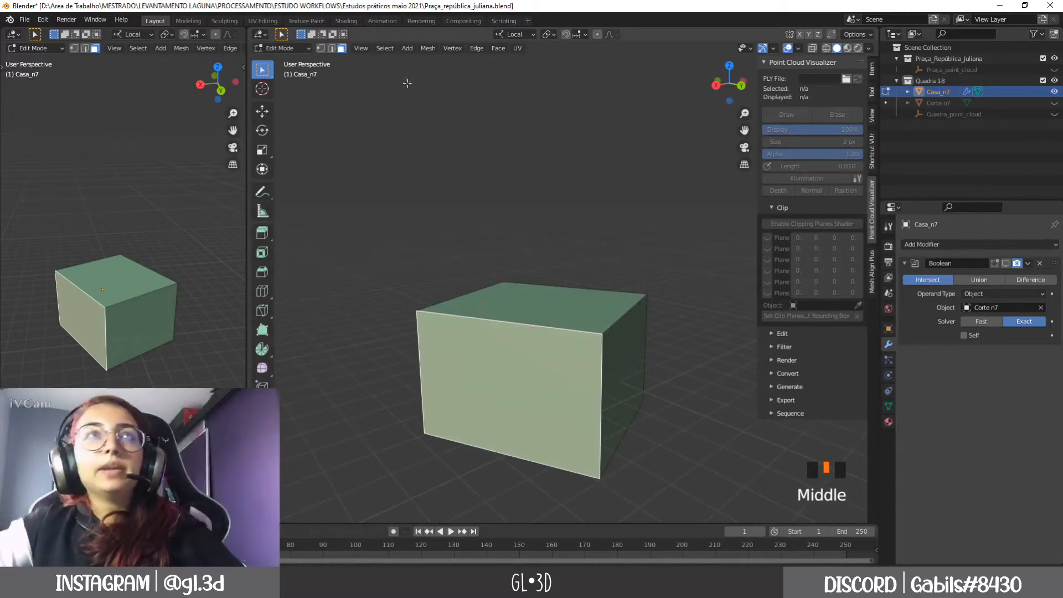
Step: Try moving an upper front corner vertex of Casa_n7 freely in vertex selection mode, and return to Object Mode
{"action": "left_click", "coordinate": [321, 48]}
{"action": "left_click_drag", "start_coordinate": [378, 290], "coordinate": [432, 323]}
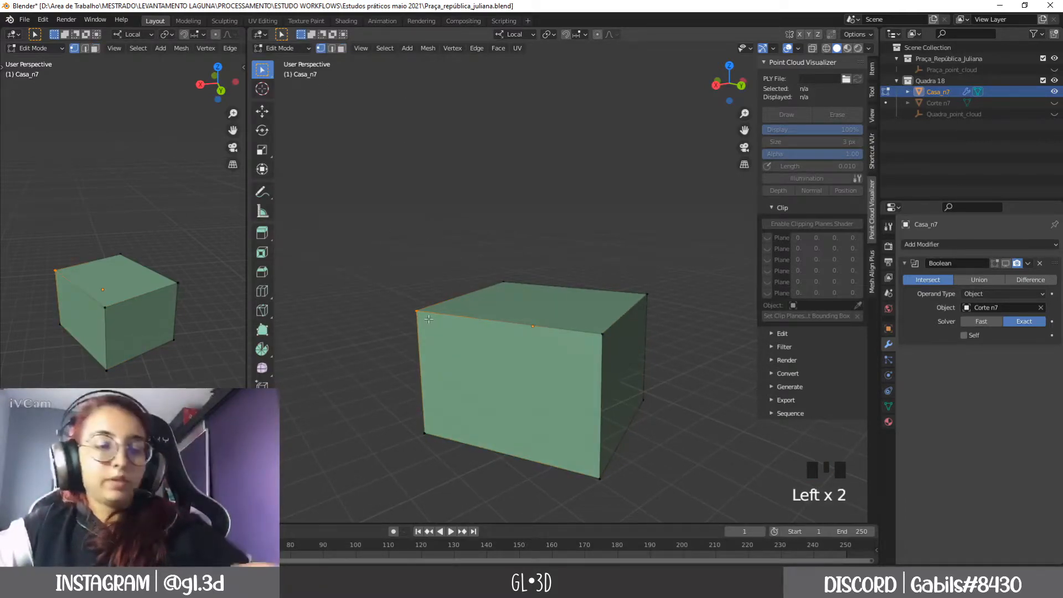
{"action": "key", "text": "g"}
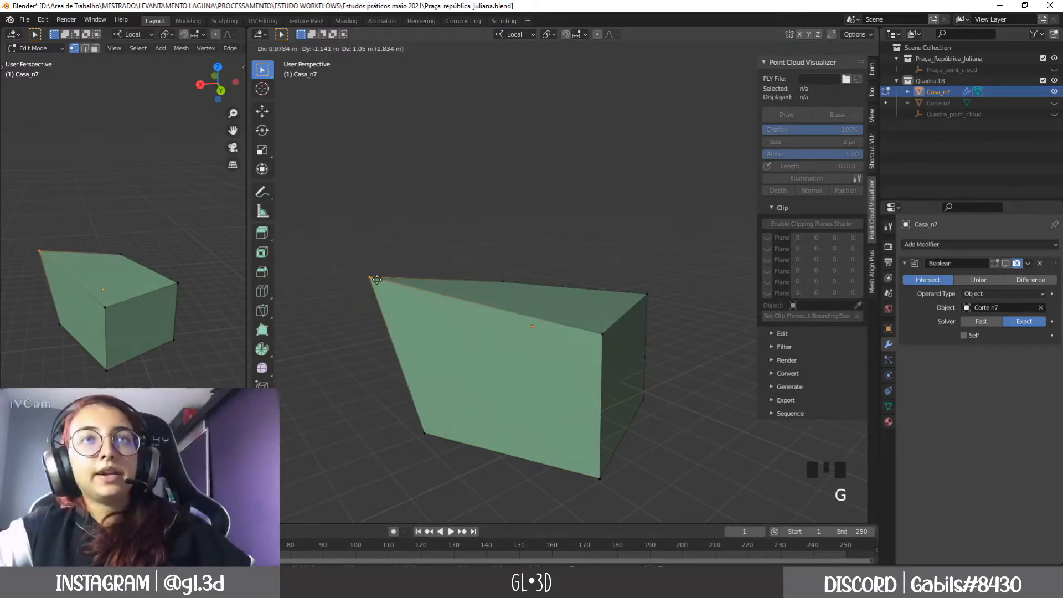
{"action": "right_click", "coordinate": [386, 277]}
{"action": "key", "text": "Tab"}
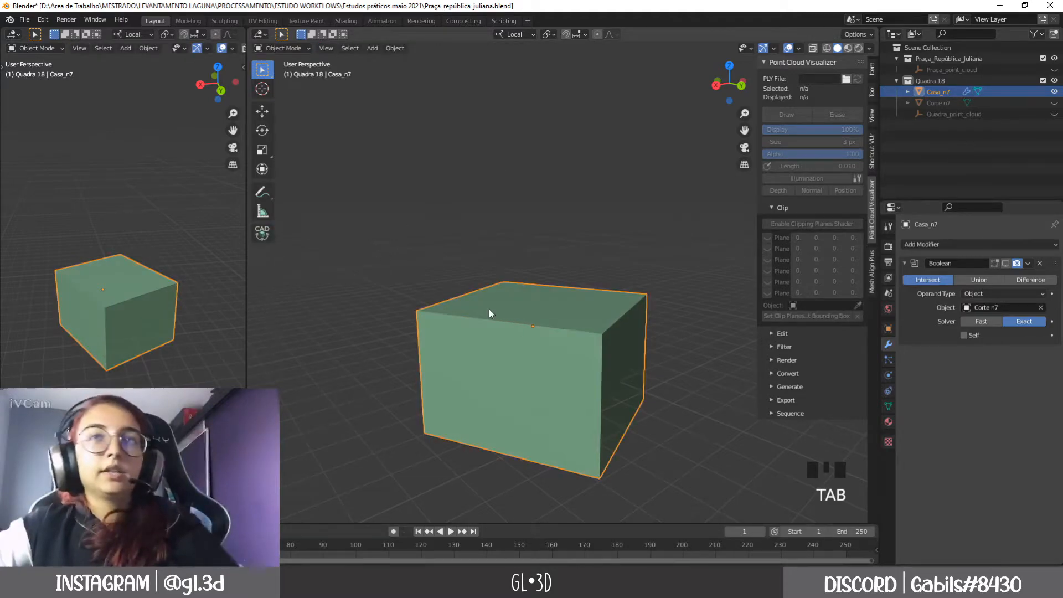
{"action": "scroll", "coordinate": [498, 333], "scroll_direction": "down", "scroll_amount": 1}
{"action": "middle_click_drag", "start_coordinate": [554, 324], "coordinate": [571, 327]}
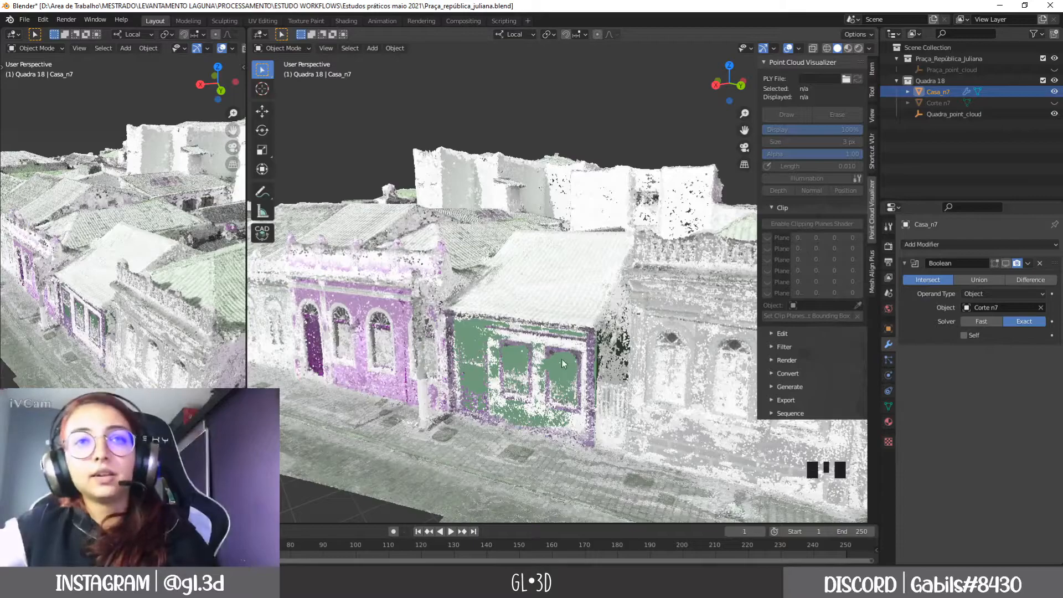
Step: Try a smaller point size on Quadra_point_cloud around the Casa_n7 facade and set it back to 3 px
{"action": "middle_click_drag", "start_coordinate": [563, 363], "coordinate": [692, 205]}
{"action": "scroll", "coordinate": [707, 194], "scroll_direction": "up", "scroll_amount": 3}
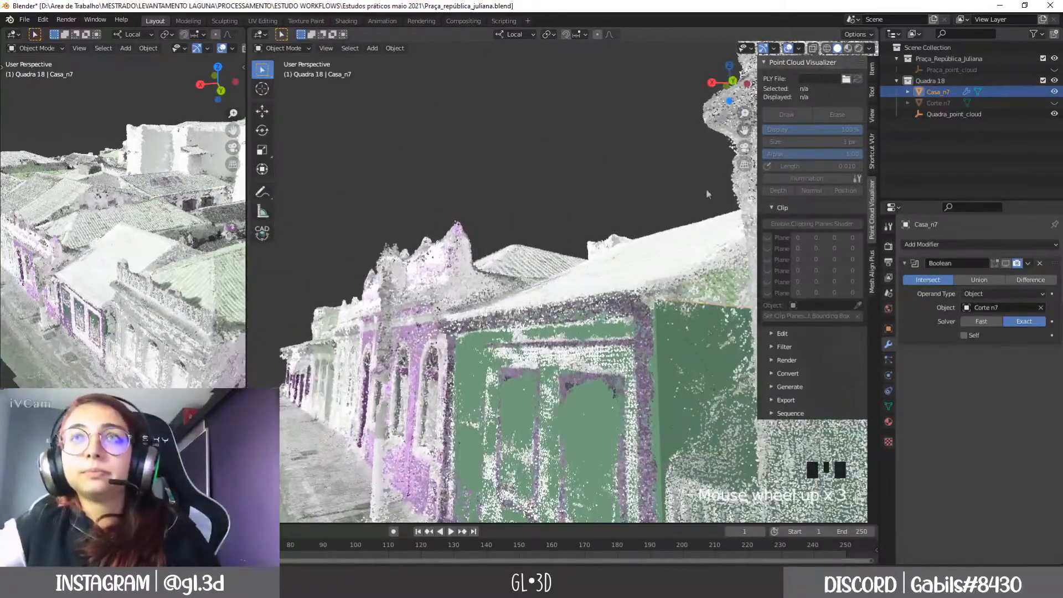
{"action": "left_click", "coordinate": [873, 226]}
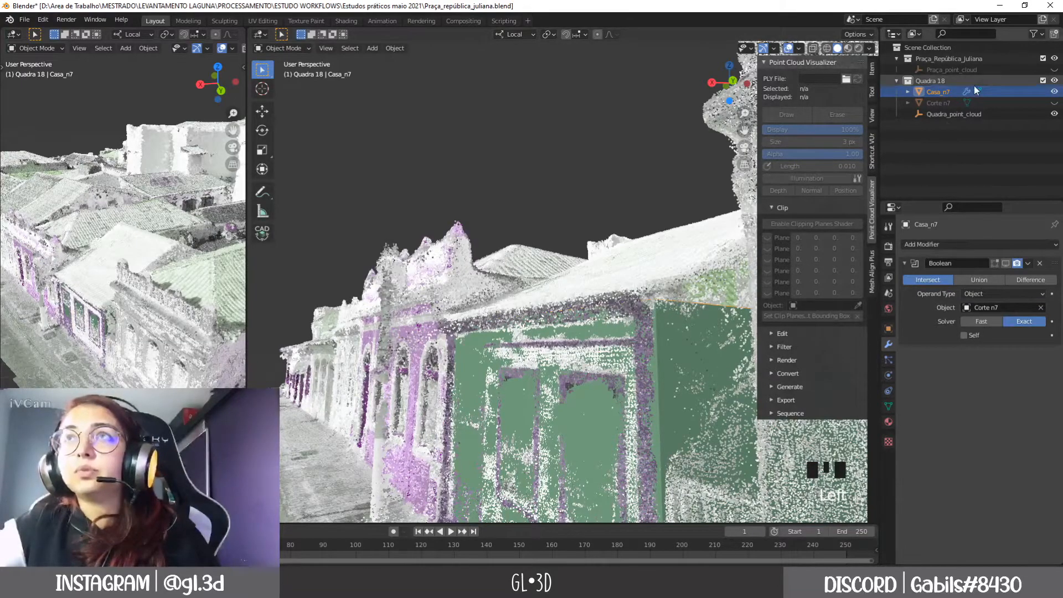
{"action": "left_click", "coordinate": [954, 114]}
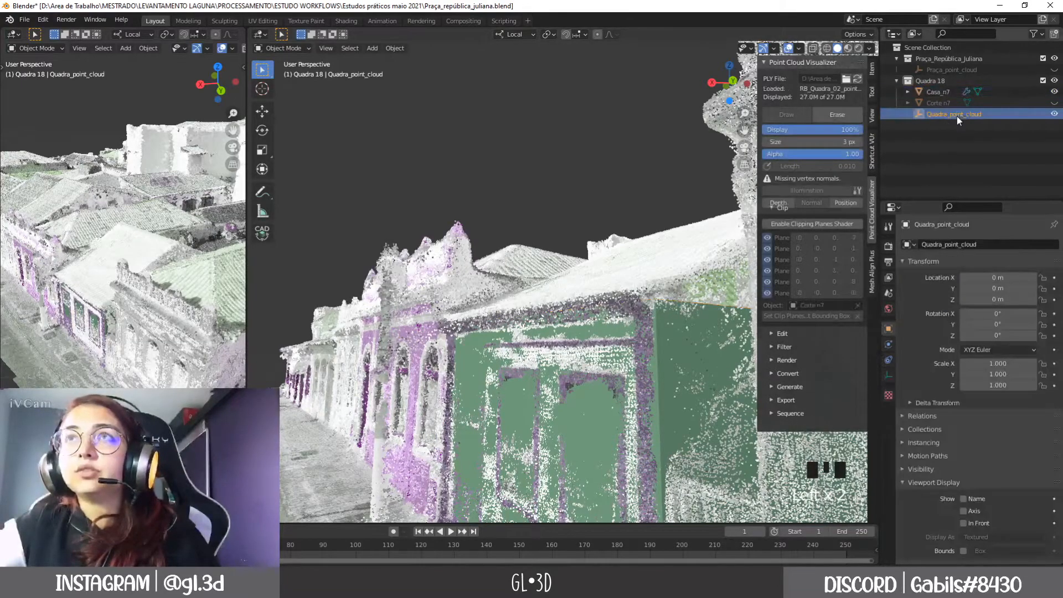
{"action": "left_click", "coordinate": [767, 143]}
{"action": "left_click", "coordinate": [767, 143]}
{"action": "middle_click_drag", "start_coordinate": [511, 317], "coordinate": [542, 347]}
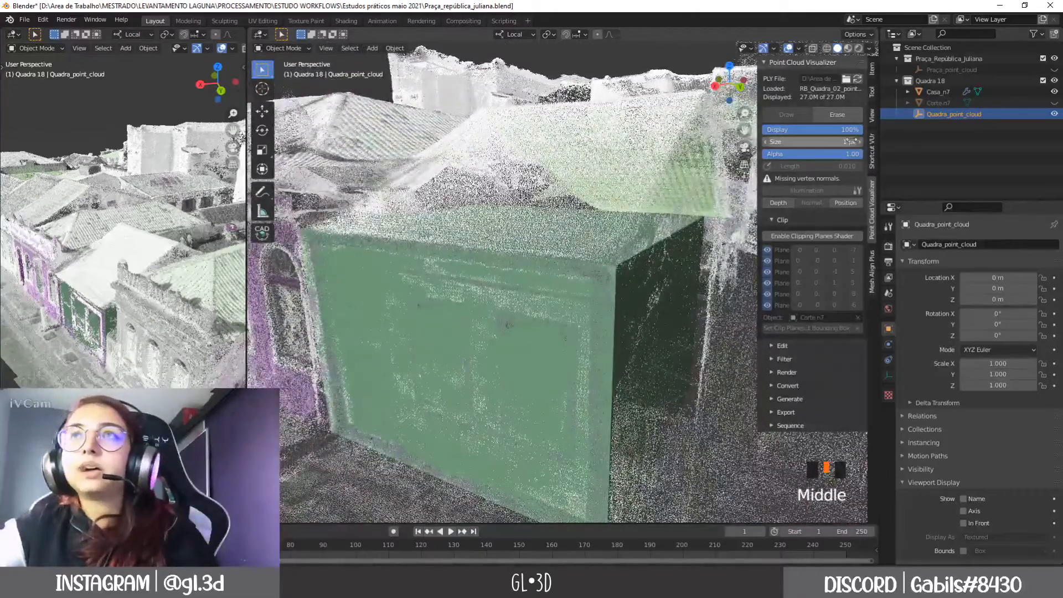
{"action": "left_click", "coordinate": [860, 142]}
{"action": "left_click", "coordinate": [860, 142]}
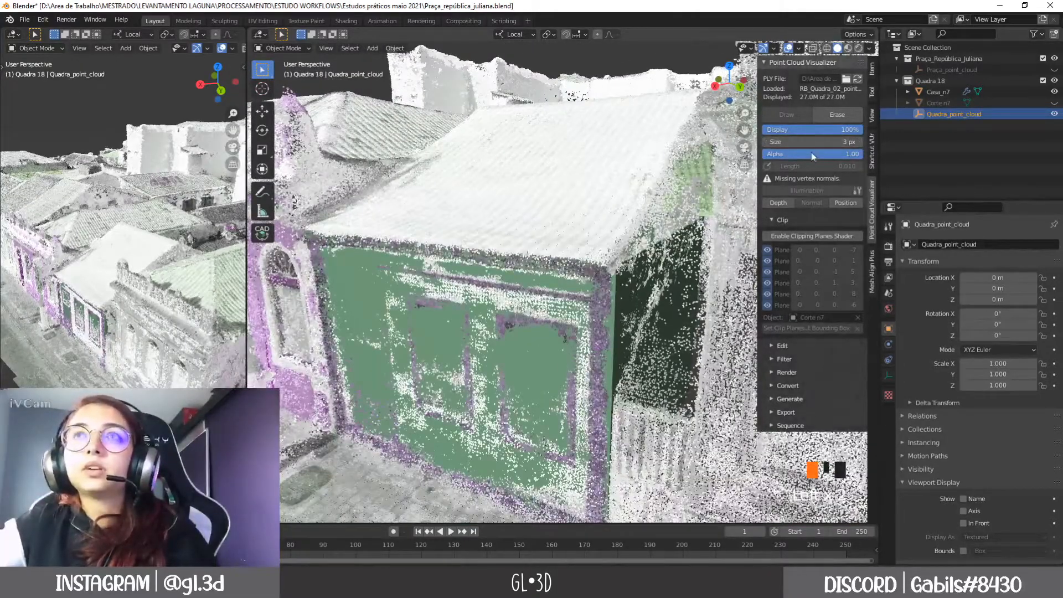
Step: Reduce the displayed share of Quadra_point_cloud's points to 59%
{"action": "mouse_move", "coordinate": [858, 153]}
{"action": "left_mouse_down"}
{"action": "mouse_move", "coordinate": [763, 153]}
{"action": "mouse_move", "coordinate": [861, 154]}
{"action": "mouse_move", "coordinate": [782, 130]}
{"action": "mouse_move", "coordinate": [852, 134]}
{"action": "left_mouse_up"}
{"action": "scroll", "coordinate": [397, 315], "scroll_direction": "down", "scroll_amount": 3}
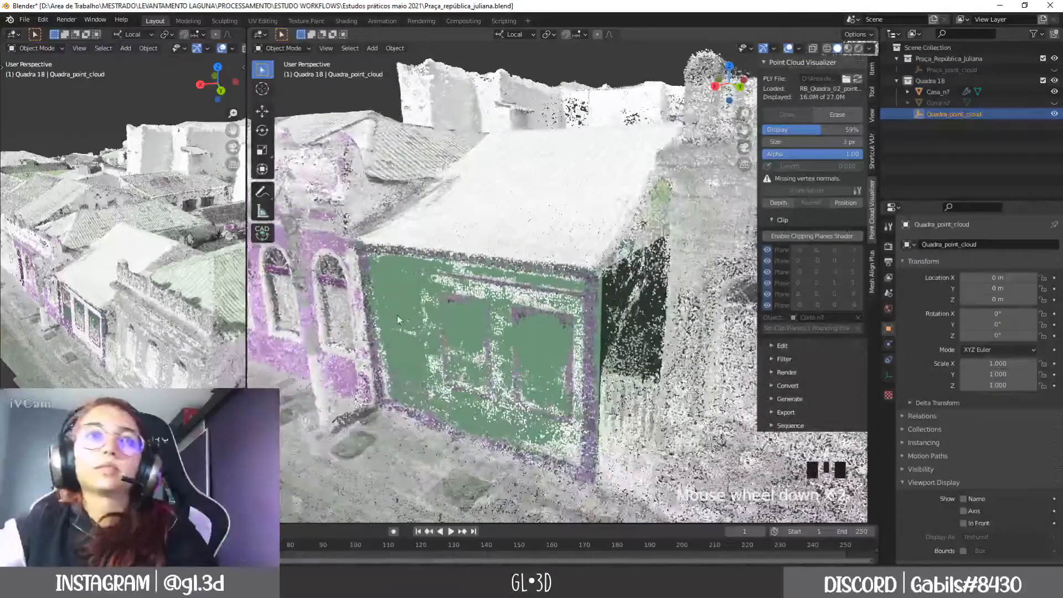
{"action": "middle_click_drag", "start_coordinate": [398, 314], "coordinate": [475, 313]}
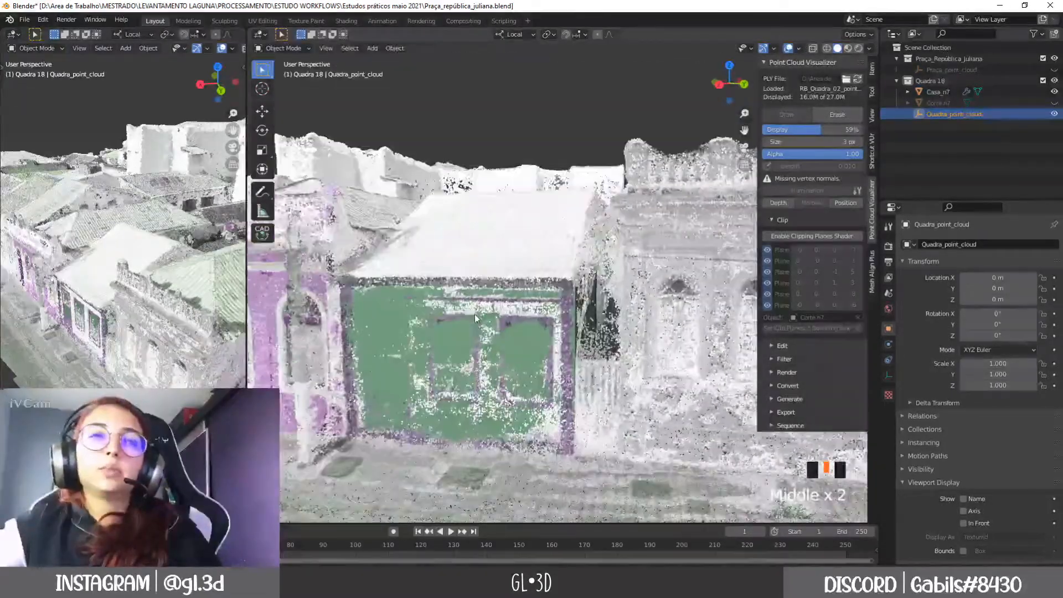
{"action": "middle_click_drag", "start_coordinate": [477, 249], "coordinate": [449, 307], "text": "shift"}
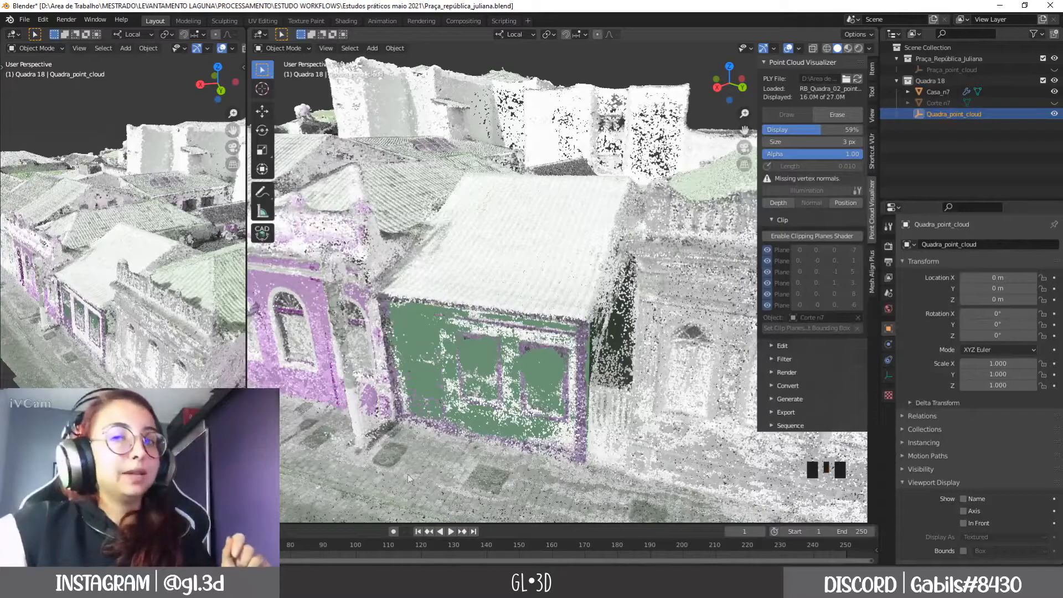
Step: Examine the thinned point cloud of the whole street from farther away and from several angles
{"action": "scroll", "coordinate": [501, 372], "scroll_direction": "down", "scroll_amount": 1}
{"action": "scroll", "coordinate": [500, 373], "scroll_direction": "down", "scroll_amount": 3}
{"action": "middle_click_drag", "start_coordinate": [501, 373], "coordinate": [481, 297]}
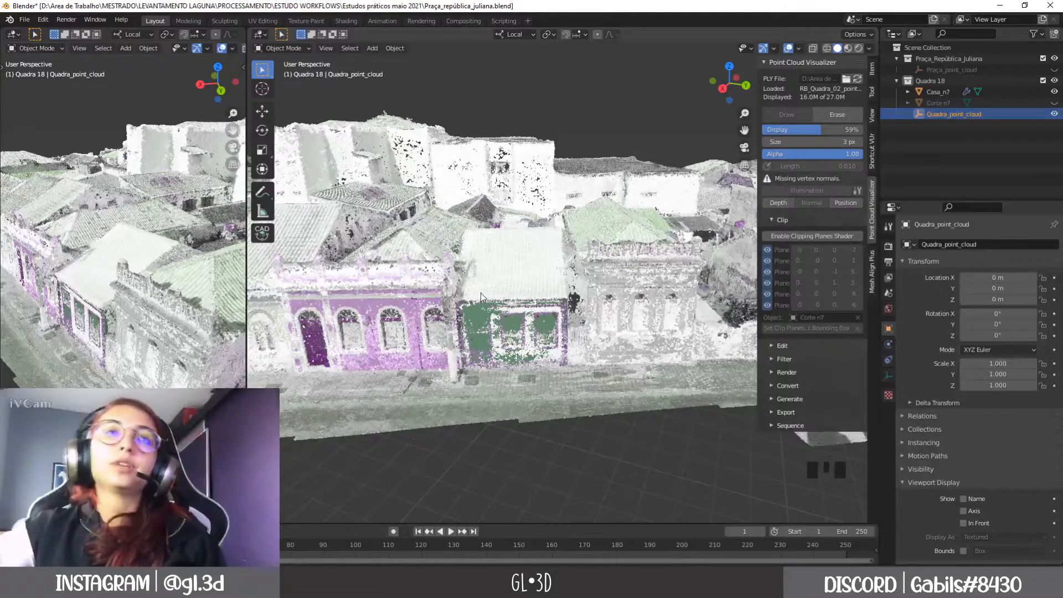
{"action": "scroll", "coordinate": [481, 293], "scroll_direction": "down", "scroll_amount": 2}
{"action": "mouse_move", "coordinate": [504, 316]}
{"action": "middle_mouse_down"}
{"action": "mouse_move", "coordinate": [518, 326]}
{"action": "mouse_move", "coordinate": [500, 333]}
{"action": "mouse_move", "coordinate": [549, 347]}
{"action": "mouse_move", "coordinate": [500, 335]}
{"action": "middle_mouse_up"}
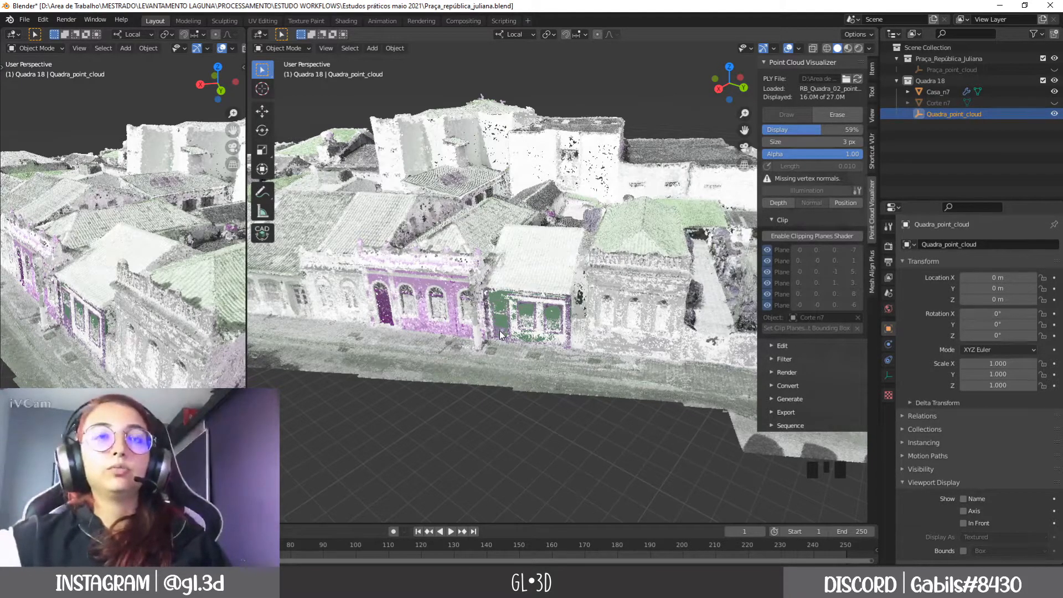
{"action": "scroll", "coordinate": [481, 294], "scroll_direction": "down", "scroll_amount": 2}
{"action": "middle_click_drag", "start_coordinate": [480, 293], "coordinate": [529, 306]}
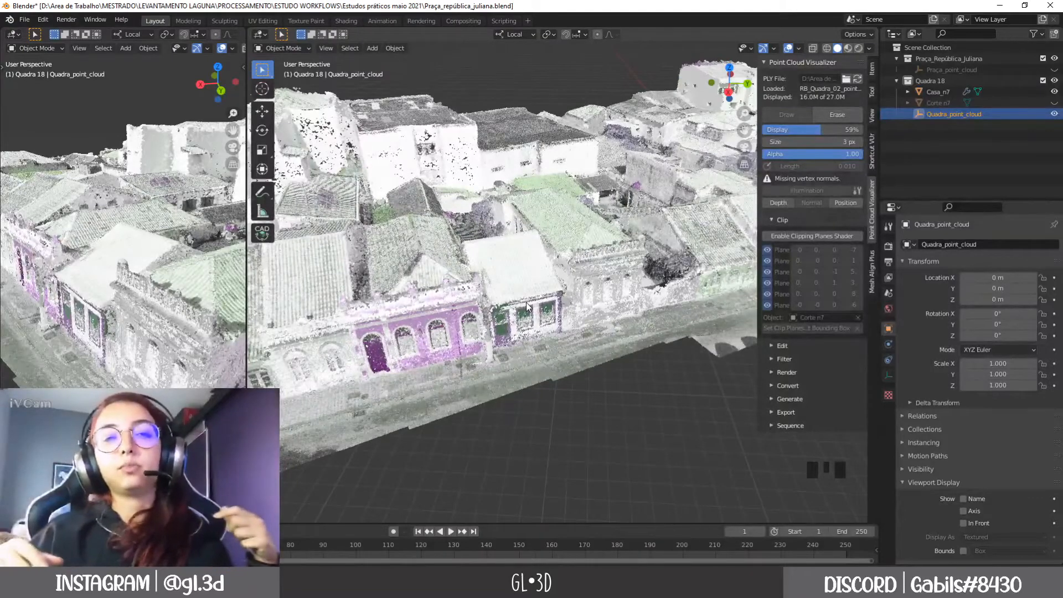